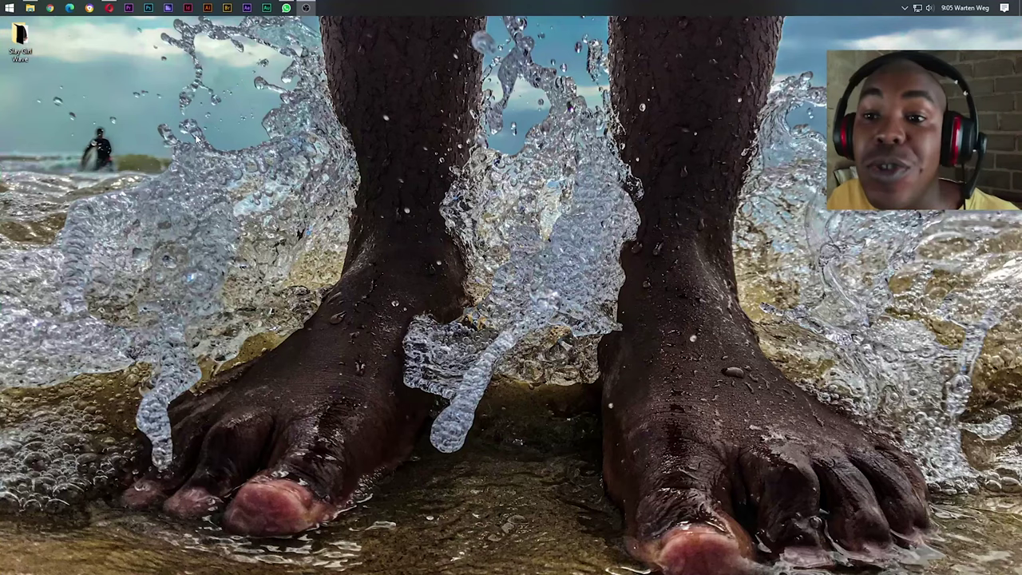
Launch Photoshop from the taskbar and wait for its Home screen to appear
left_click(150, 10)
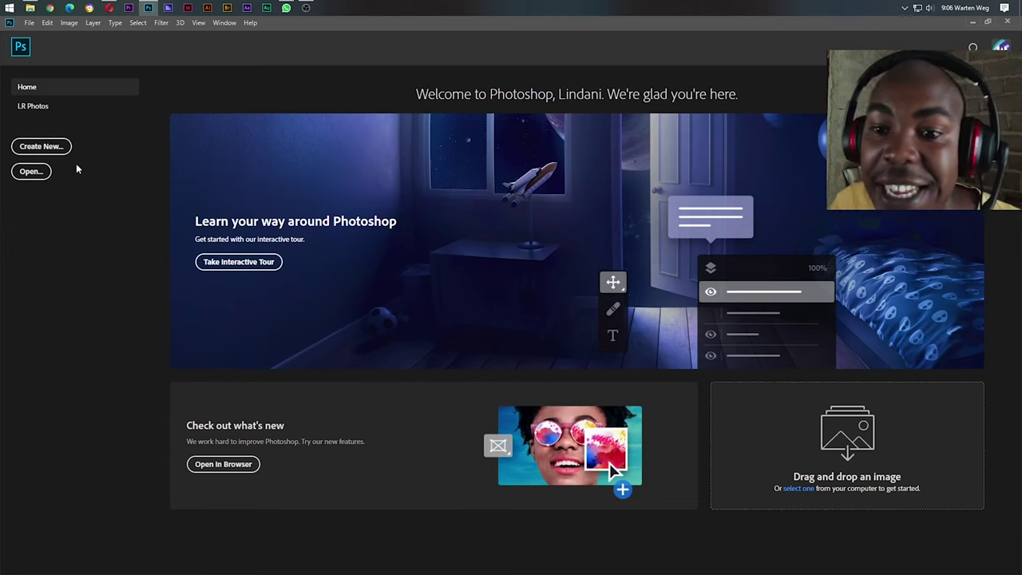
Create a new 210 × 297 mm, 300 ppi document named 'Slay Girl Quality Hair'
left_click(54, 148)
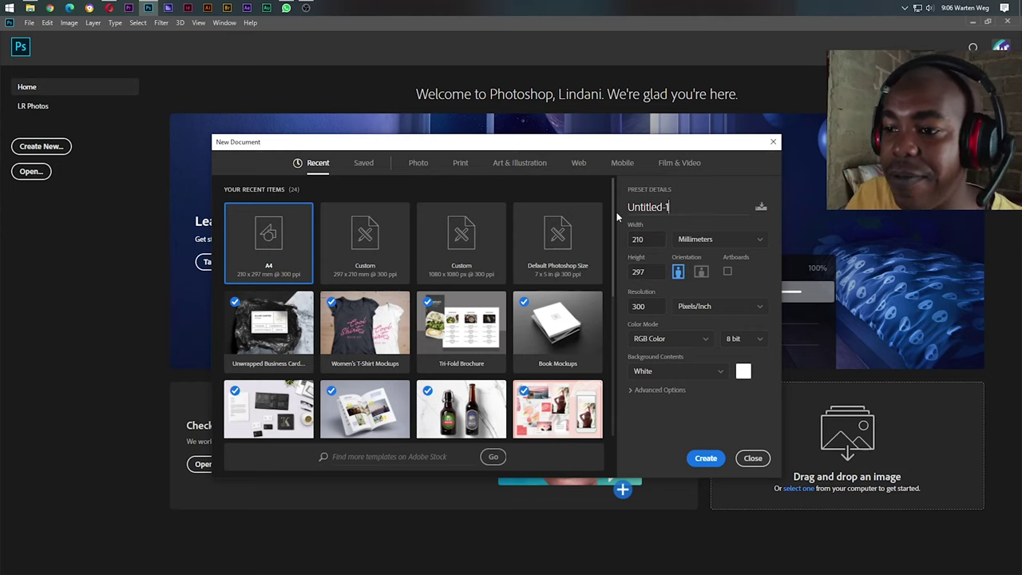
key("ctrl+a")
type("S")
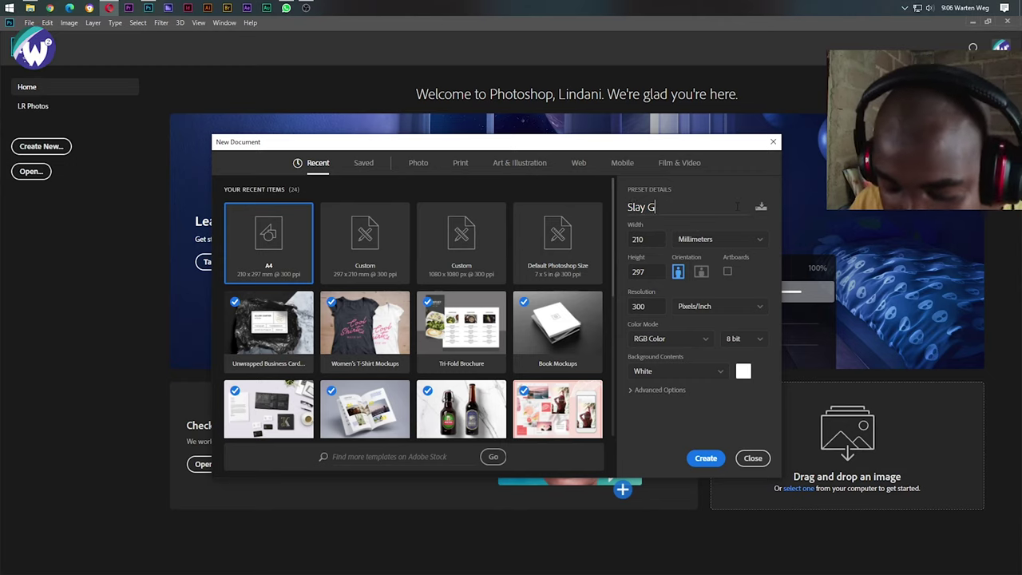
type("irl Q")
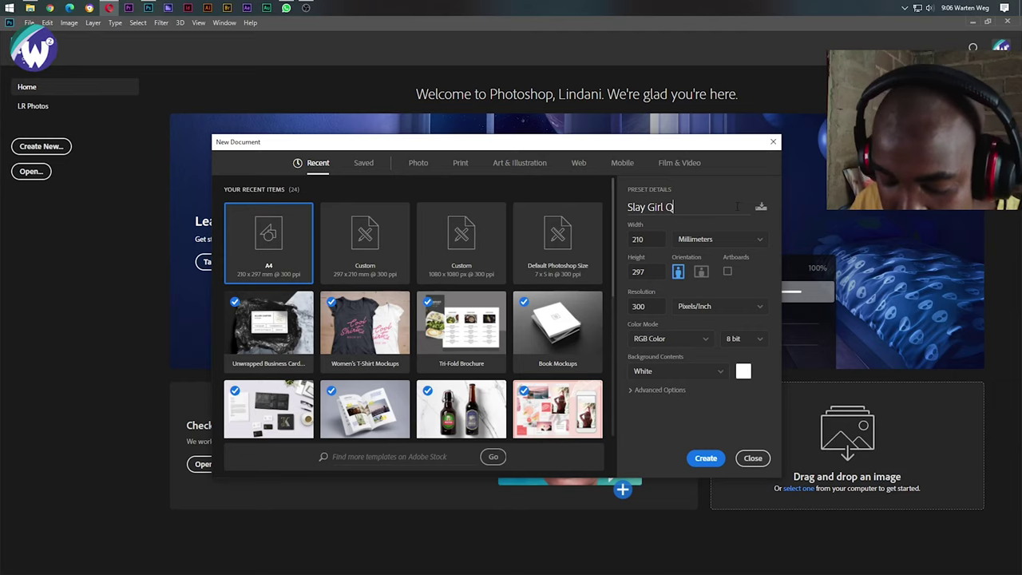
type("uality Hair")
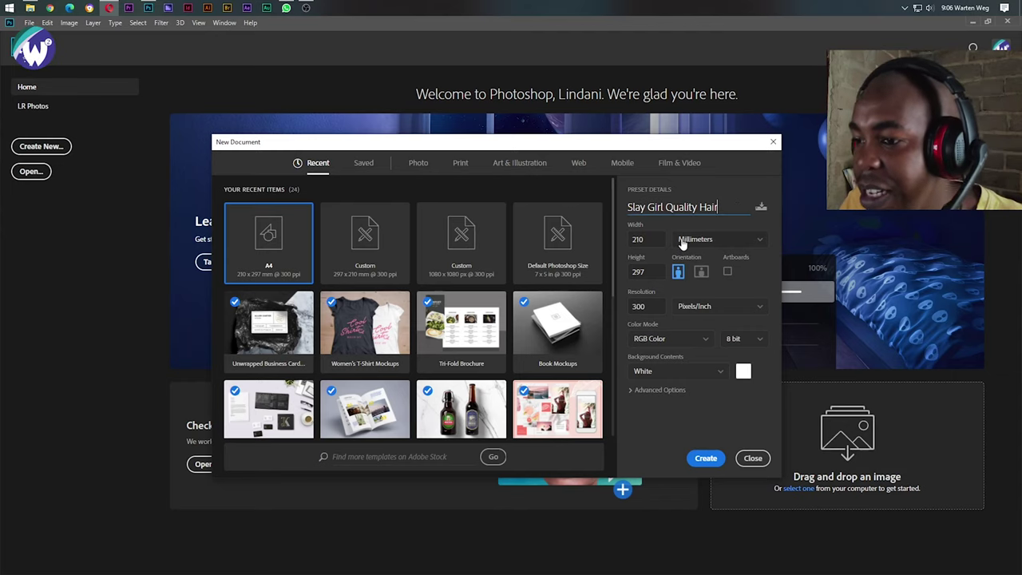
double_click(647, 238)
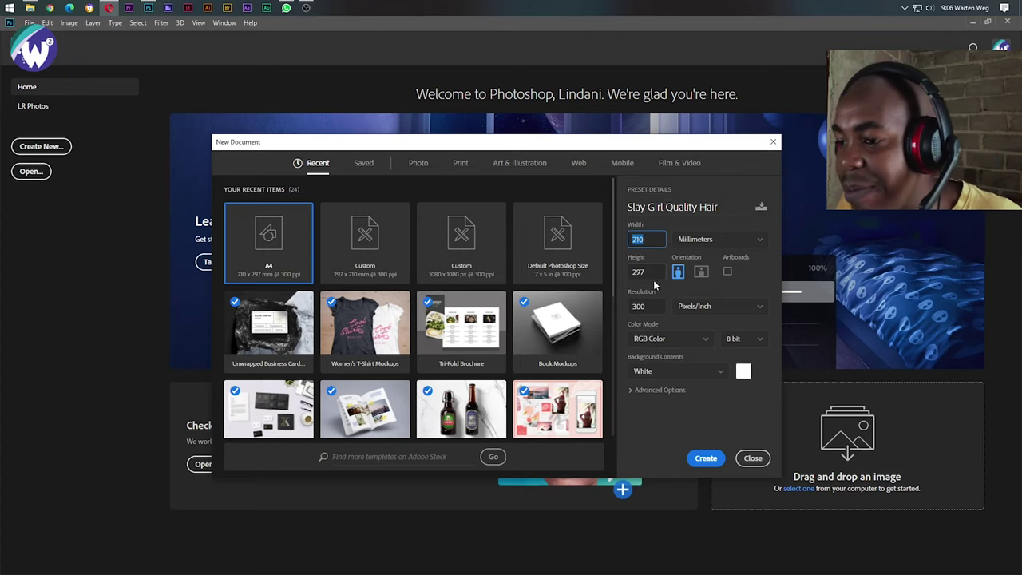
double_click(647, 308)
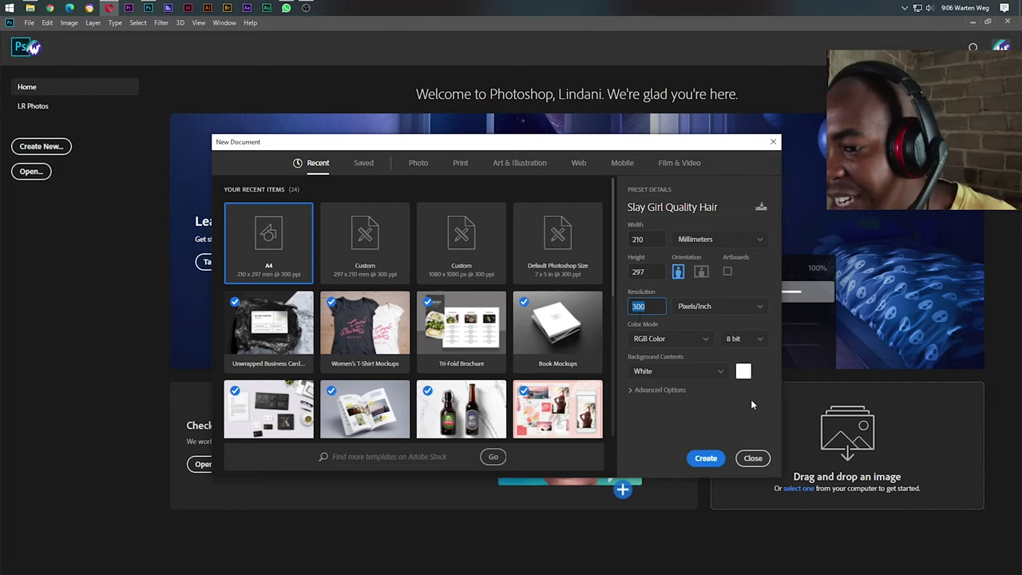
left_click(705, 461)
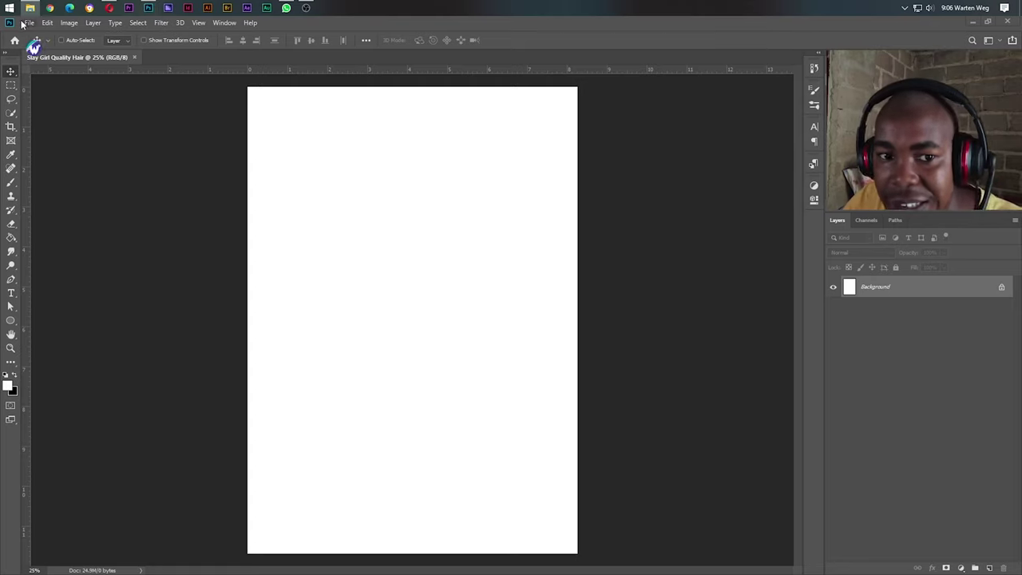
Place the black image over the whole canvas as a background layer
left_click_drag(33, 47, 396, 338)
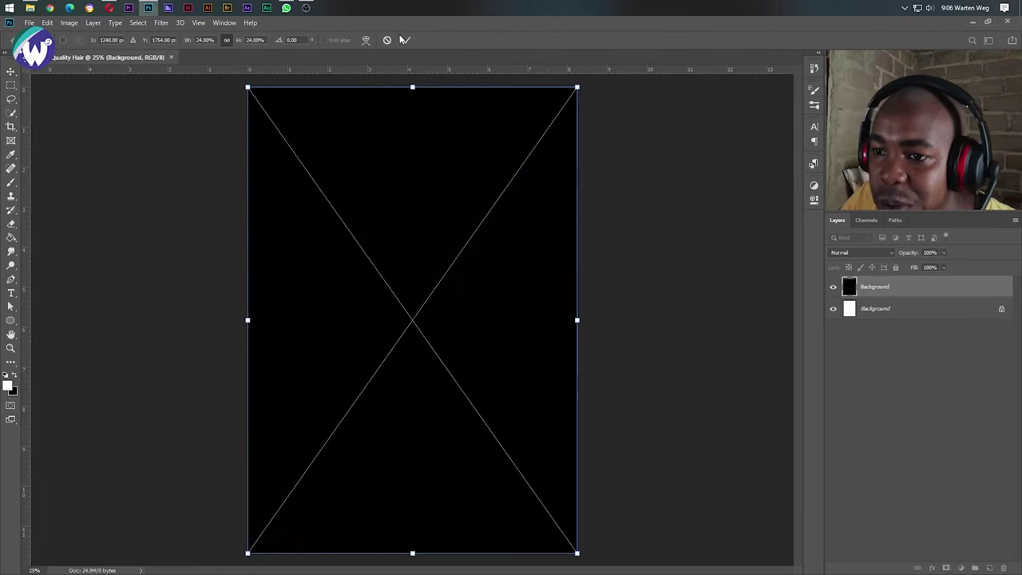
left_click(405, 39)
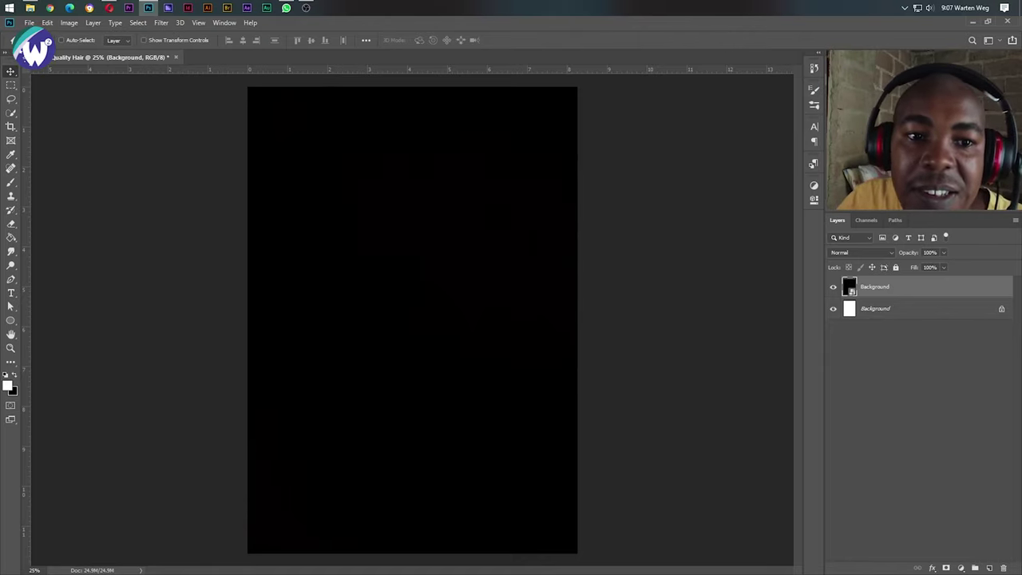
Place the circular model portrait centred on the page and scale it to about 38%
left_click_drag(402, 257, 402, 257)
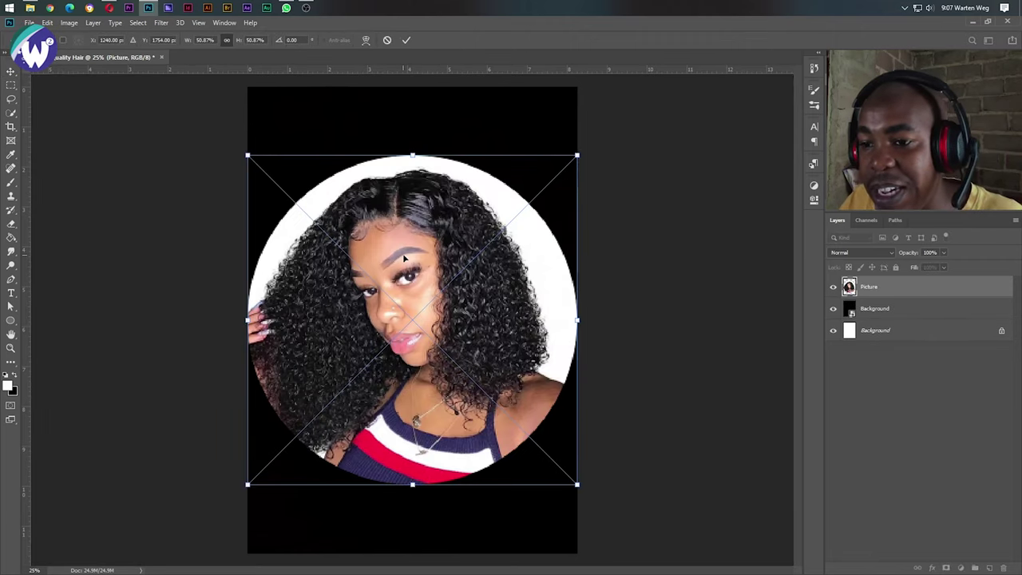
left_click(407, 42)
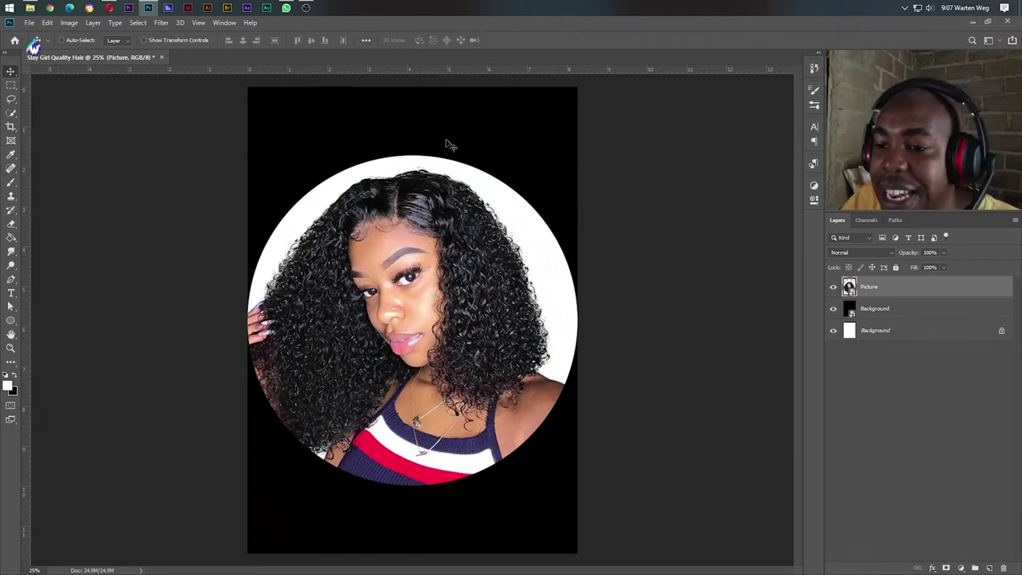
key("ctrl+t")
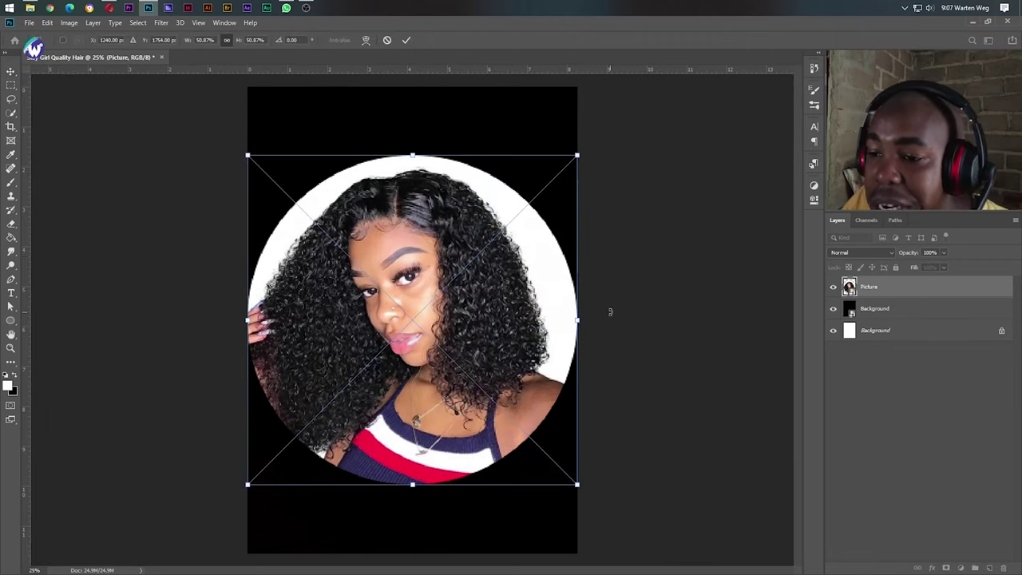
left_click_drag(579, 156, 535, 197)
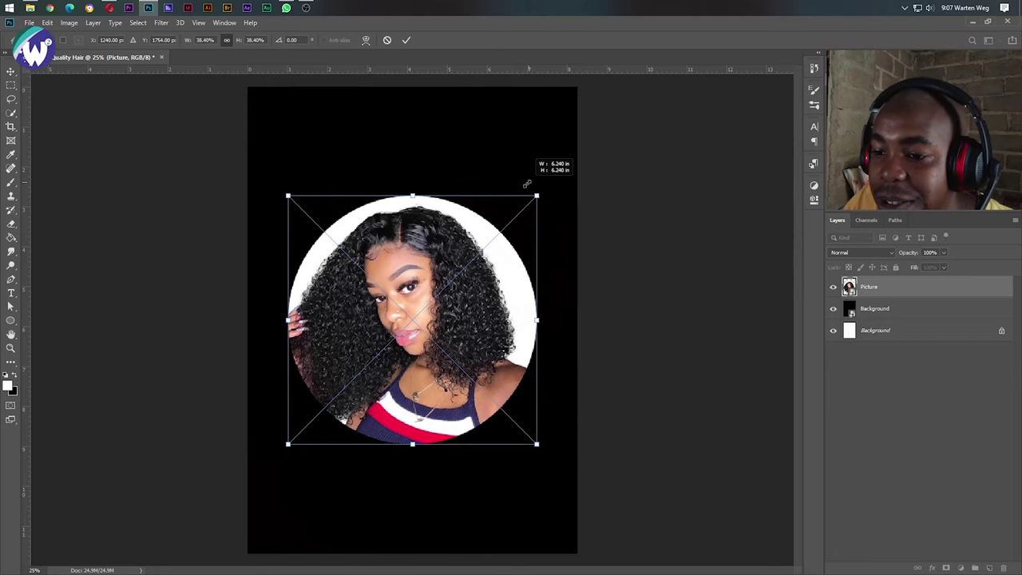
left_click(406, 40)
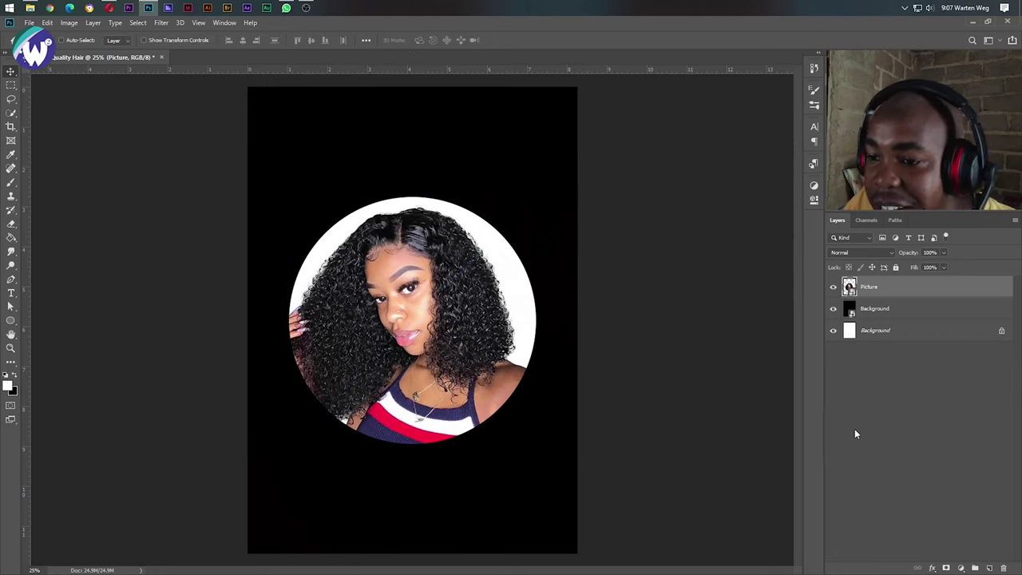
Duplicate the Picture layer and reselect the original Picture layer
left_click_drag(881, 291, 854, 310)
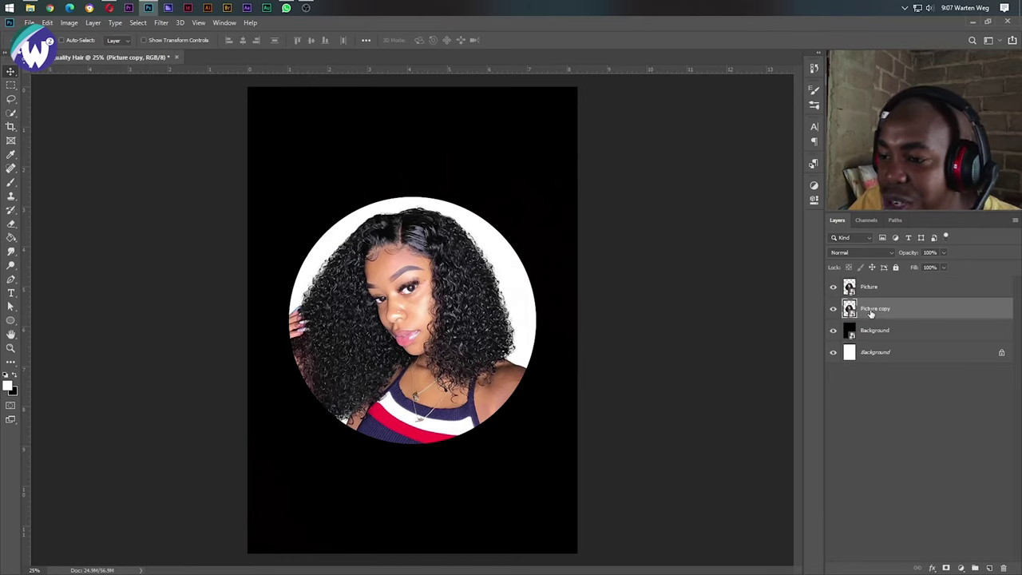
left_click(870, 289)
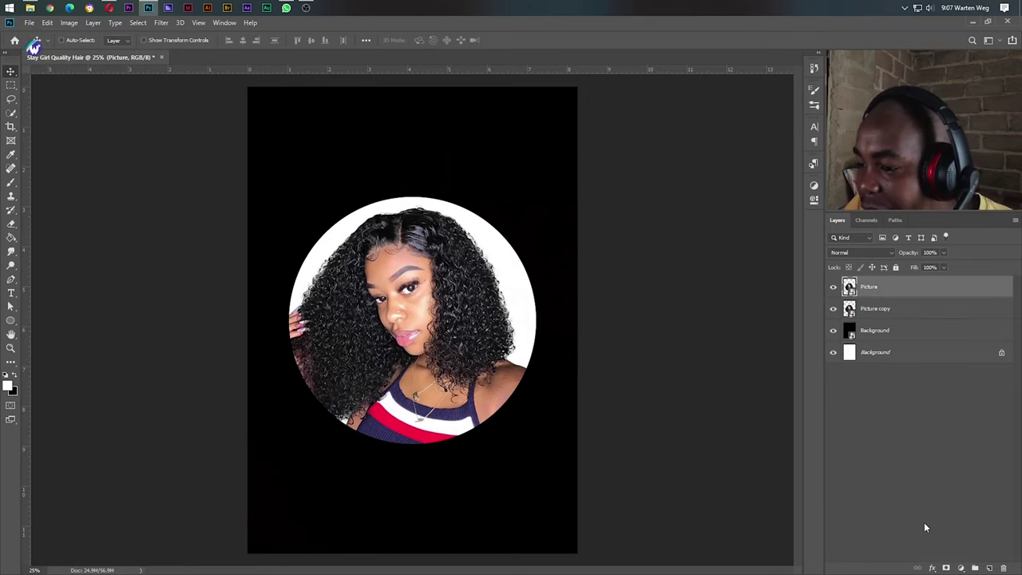
left_click(934, 568)
Replace the brown Color Overlay with gold Gradient Overlay, Bevel & Emboss and gradient Stroke
left_click(951, 524)
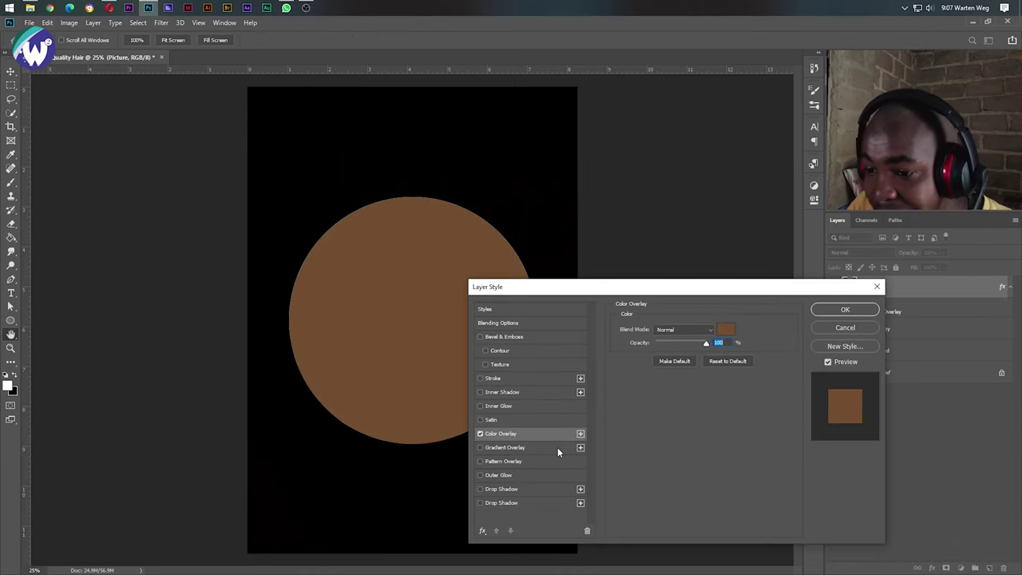
left_click(480, 435)
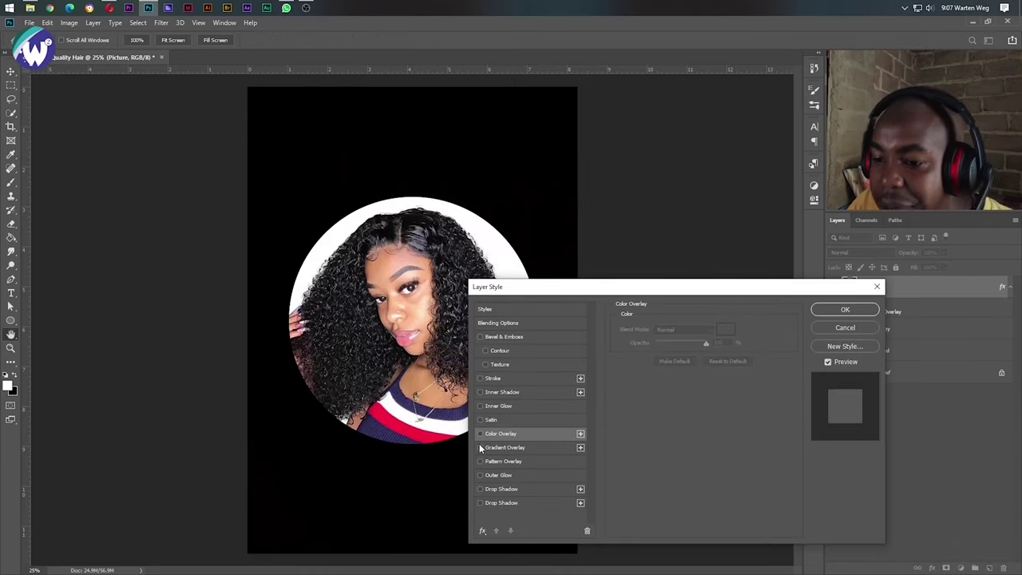
left_click(480, 447)
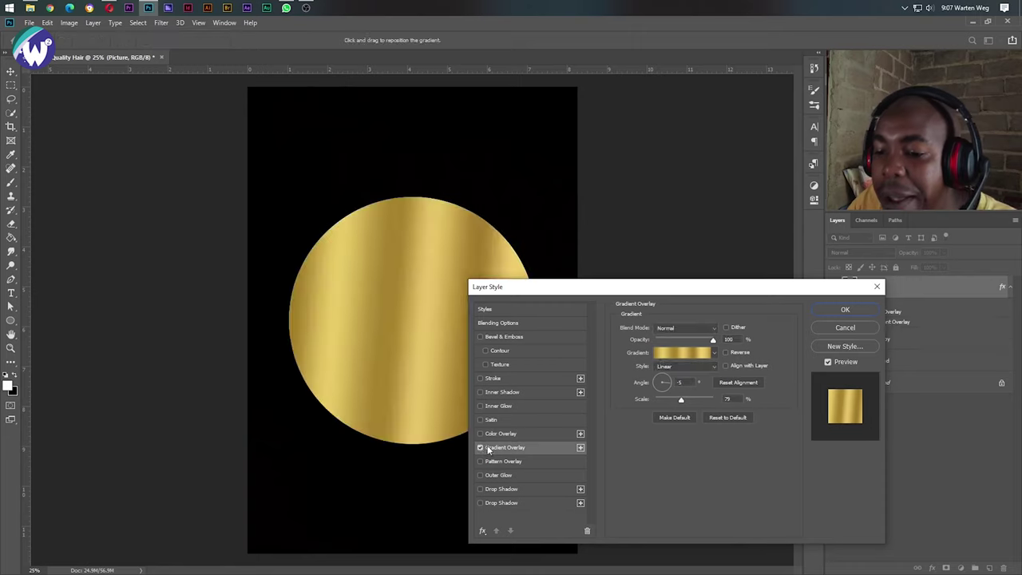
left_click(491, 339)
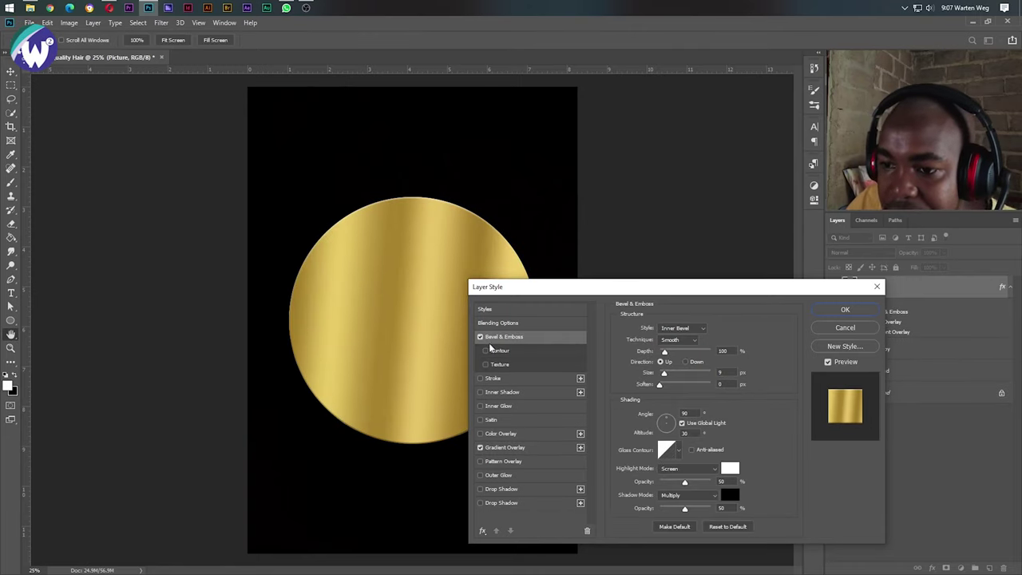
left_click(497, 379)
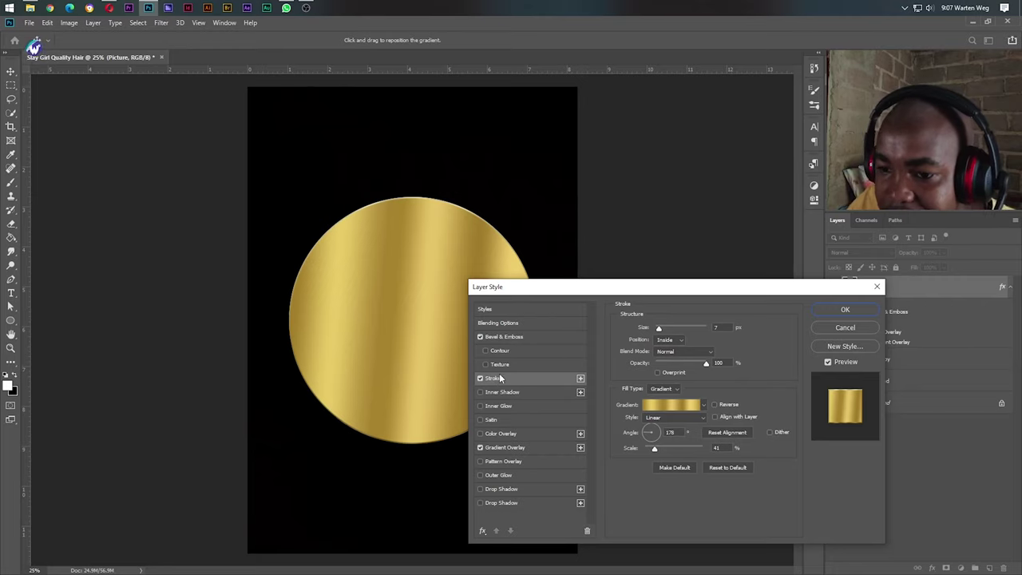
Adjust the stroke gradient angle, reduce bevel size to 3, and apply the effects
left_click_drag(687, 294, 782, 145)
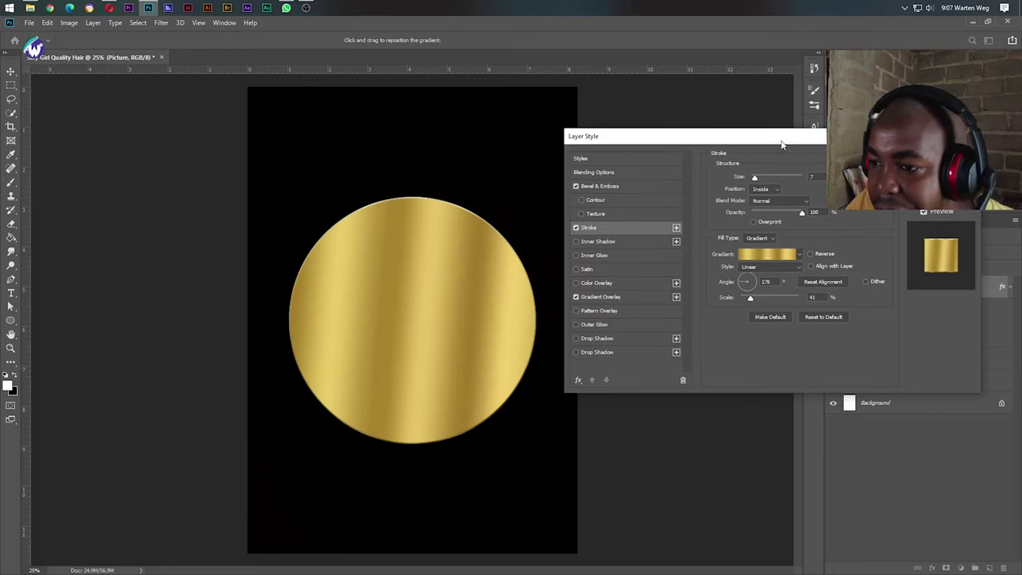
left_click(750, 275)
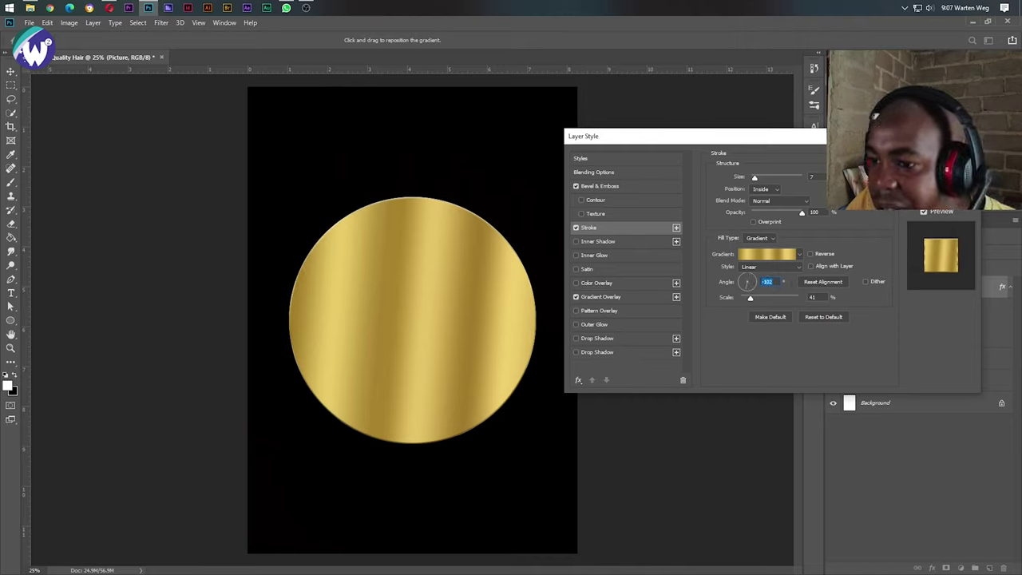
left_click(615, 186)
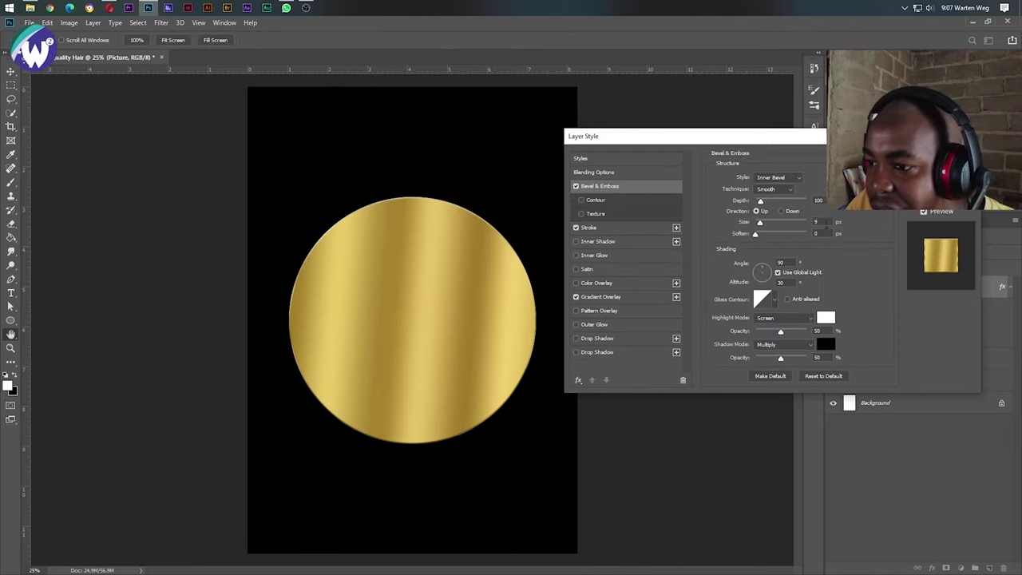
key("Down")
key("Down")
key("Down")
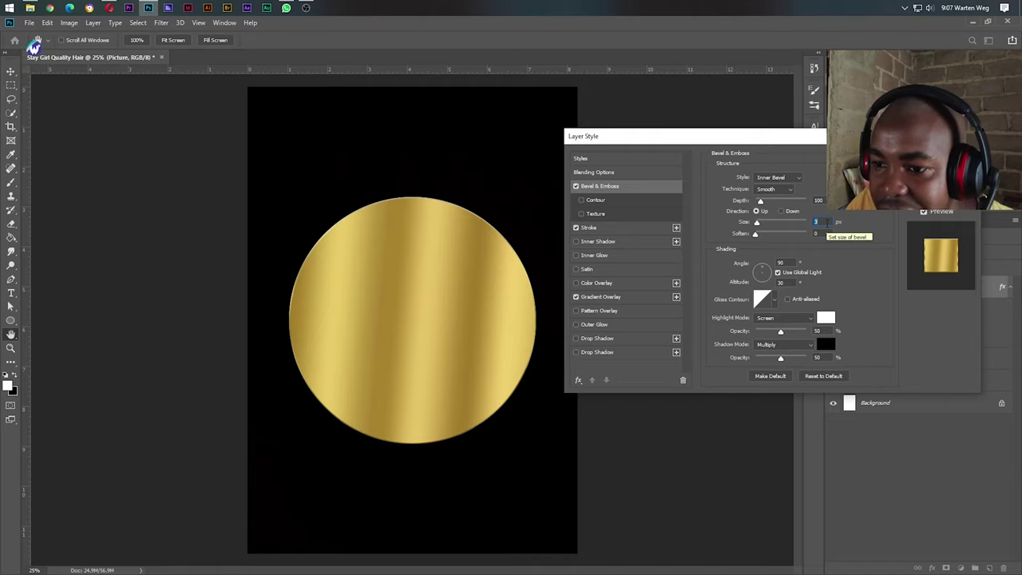
key("Return")
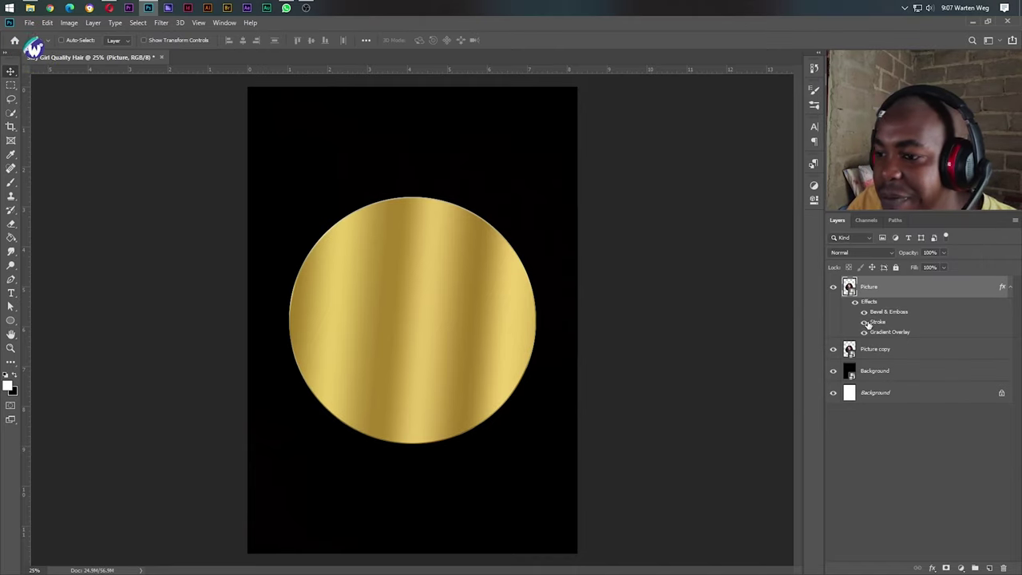
left_click(1010, 287)
Move the gold disc below the portrait copy and enlarge it slightly into a border ring
mouse_move(918, 295)
left_mouse_down()
mouse_move(899, 294)
mouse_move(902, 313)
left_mouse_up()
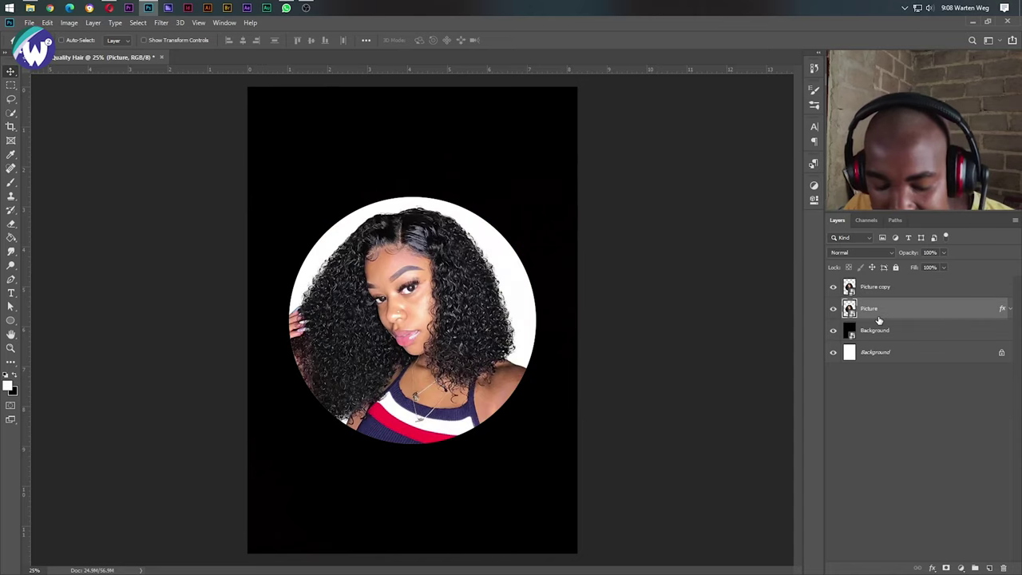
key("ctrl+t")
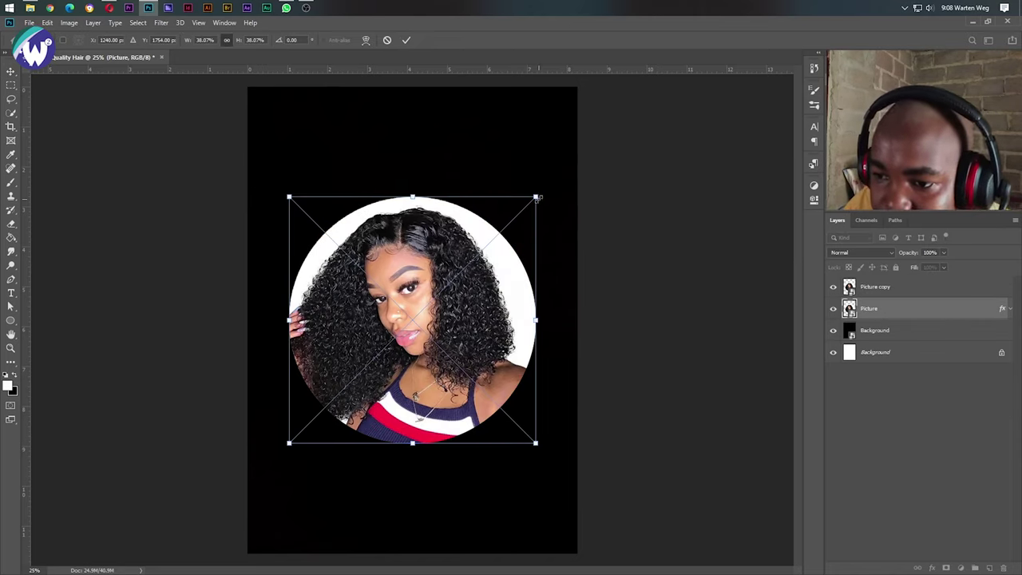
left_click_drag(537, 196, 541, 194)
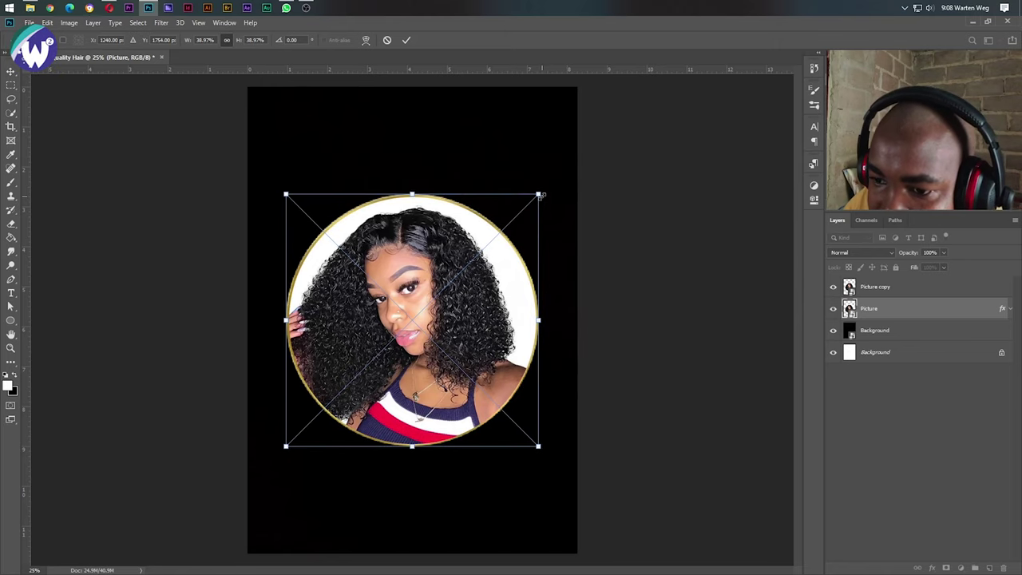
left_click(406, 41)
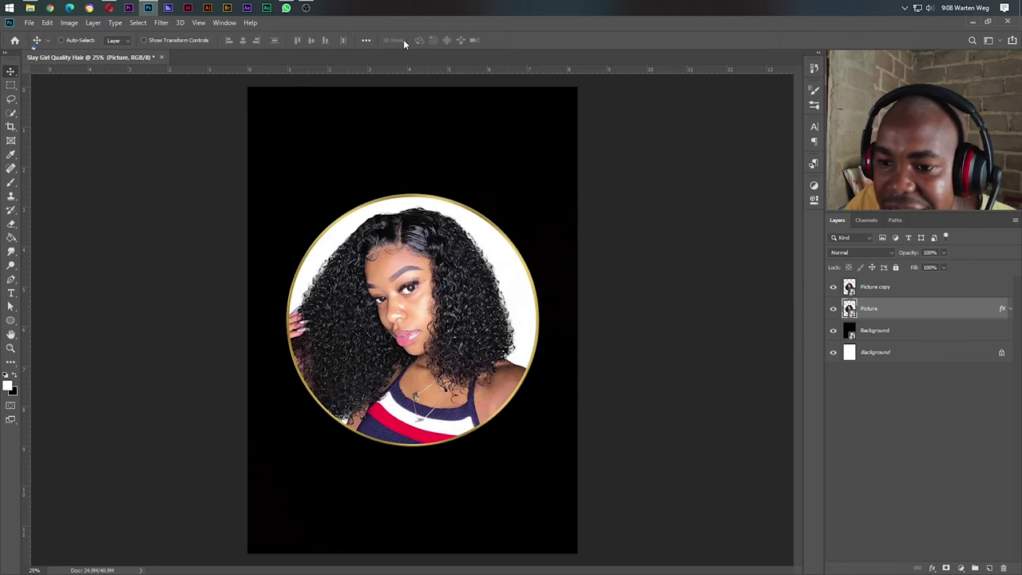
Group both picture layers as 'Model Girl' with a red label
left_click(878, 288, "shift")
key("ctrl+g")
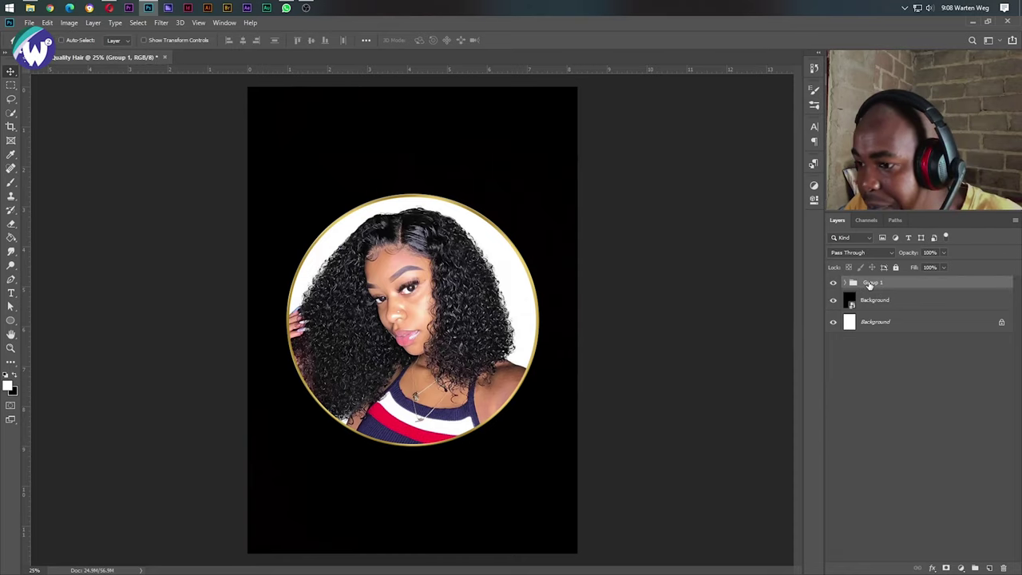
double_click(871, 285)
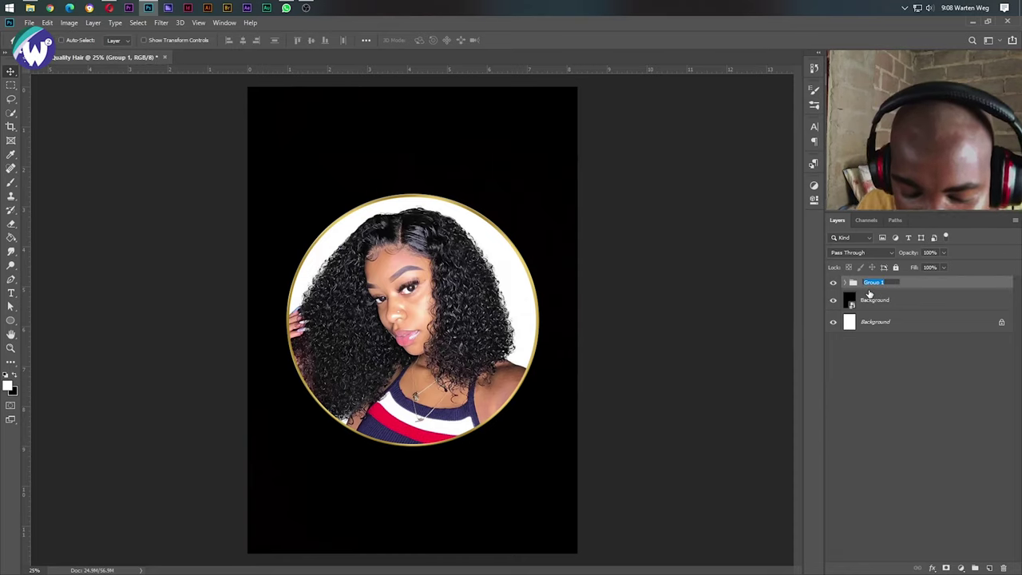
type("Mo")
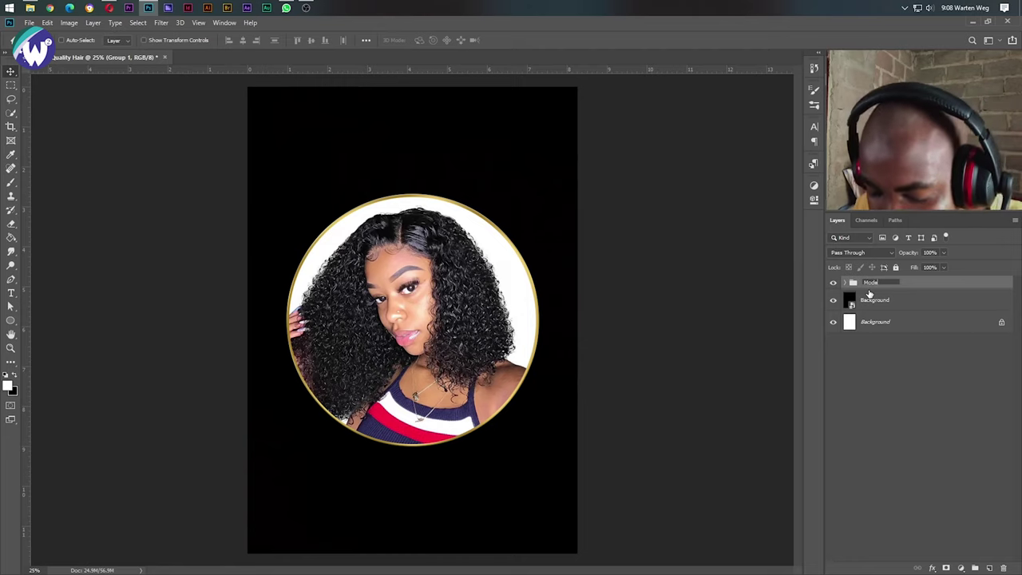
type("del")
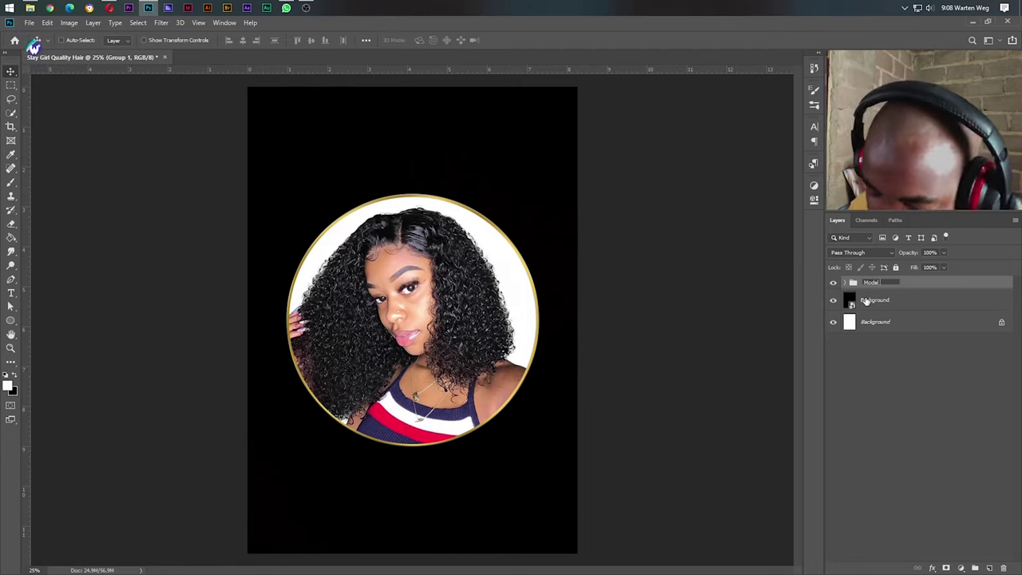
type(" Gl")
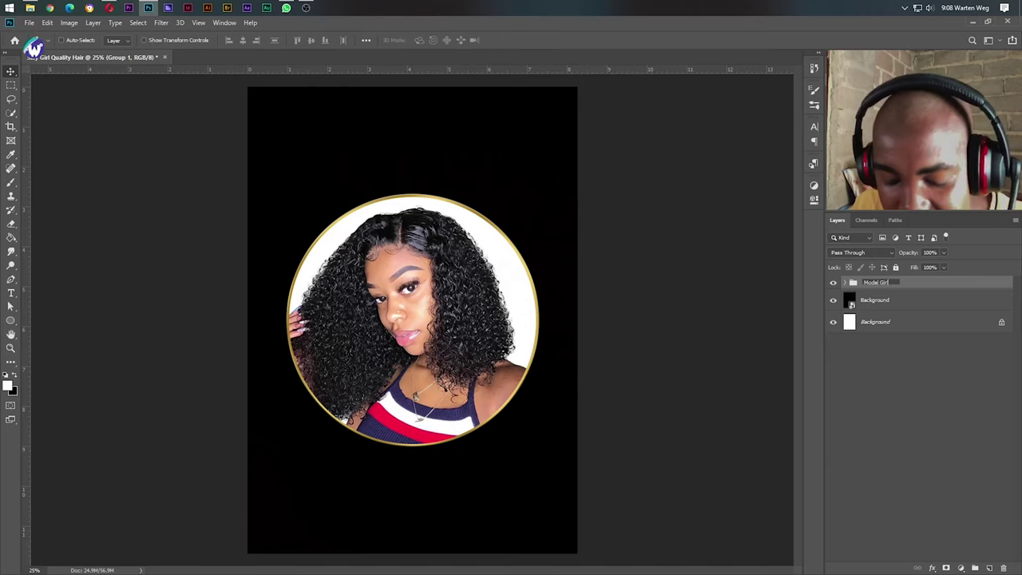
type("irl")
left_click(878, 307)
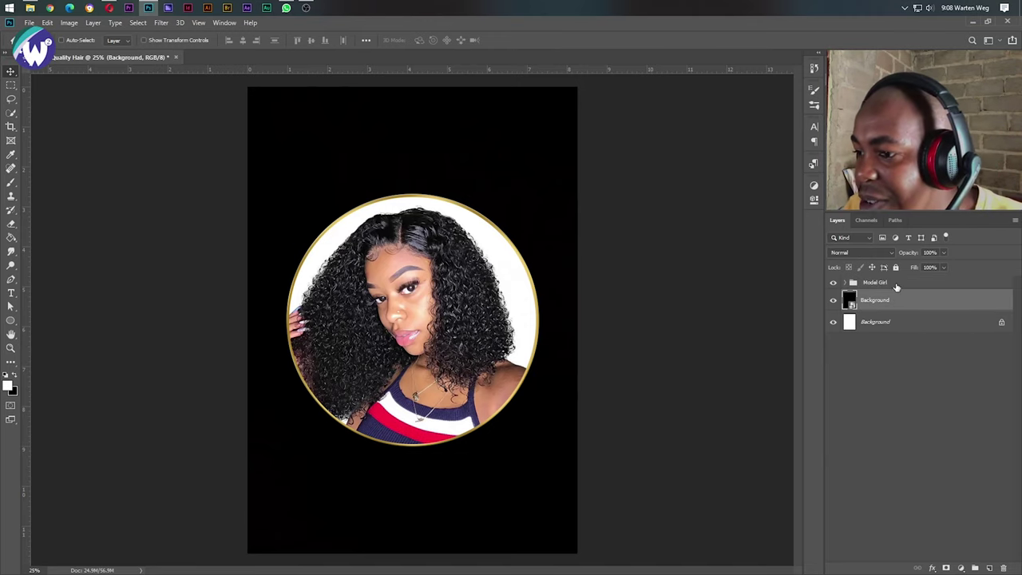
right_click(893, 283)
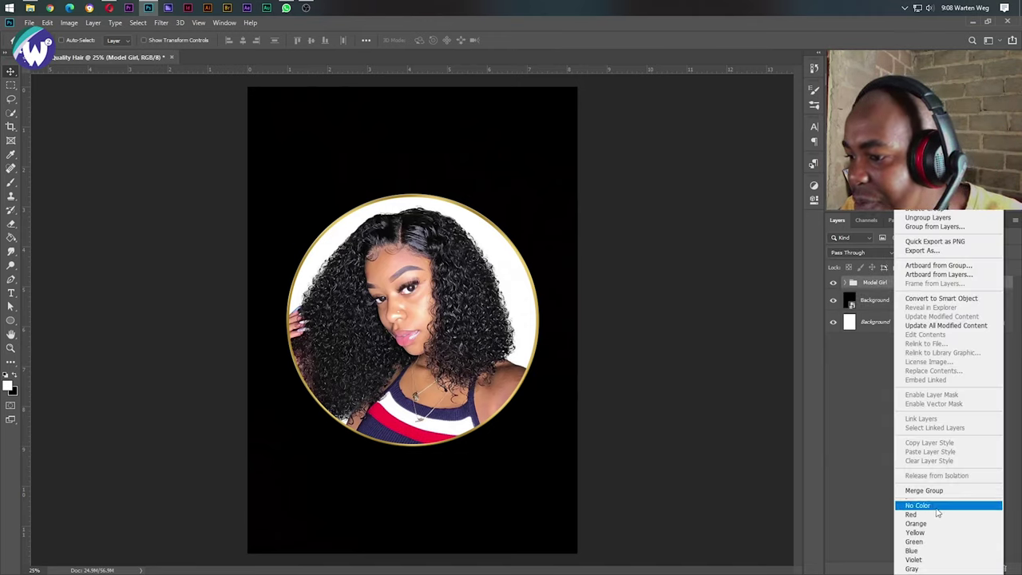
left_click(931, 515)
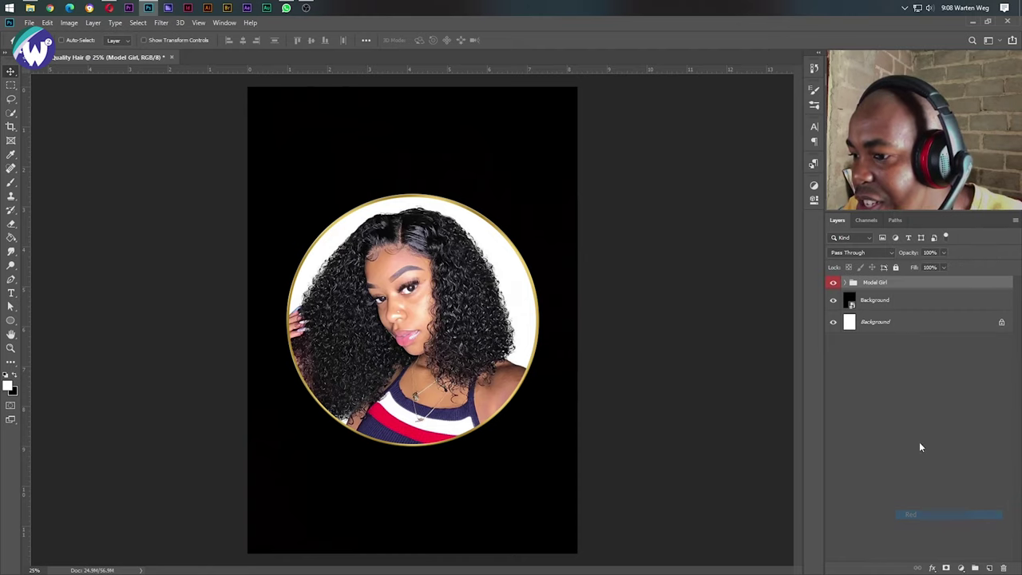
Merge the two Background layers and put them in a group named 'Background'
left_click(888, 307)
left_click(900, 322, "shift")
right_click(900, 323)
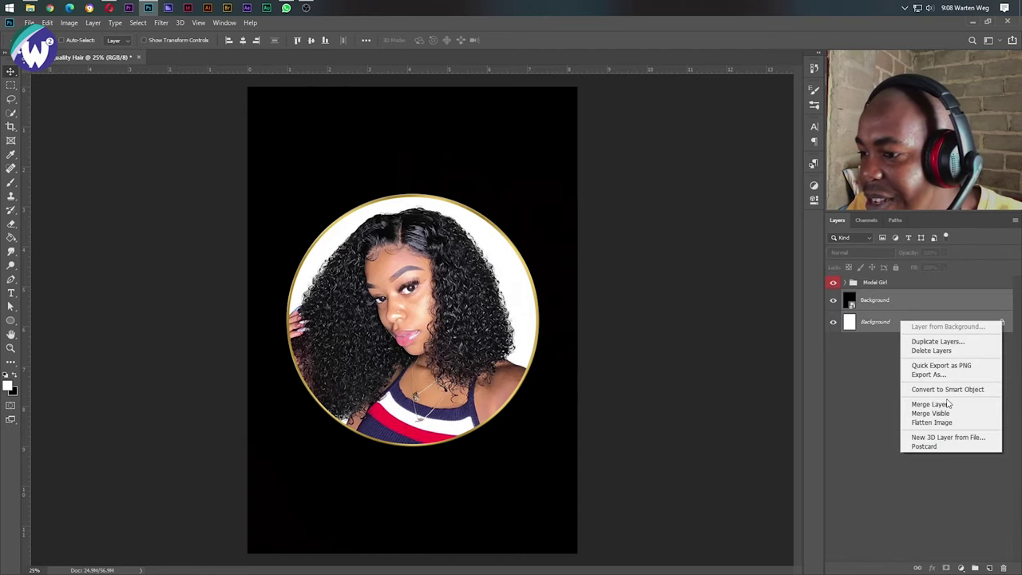
left_click(951, 390)
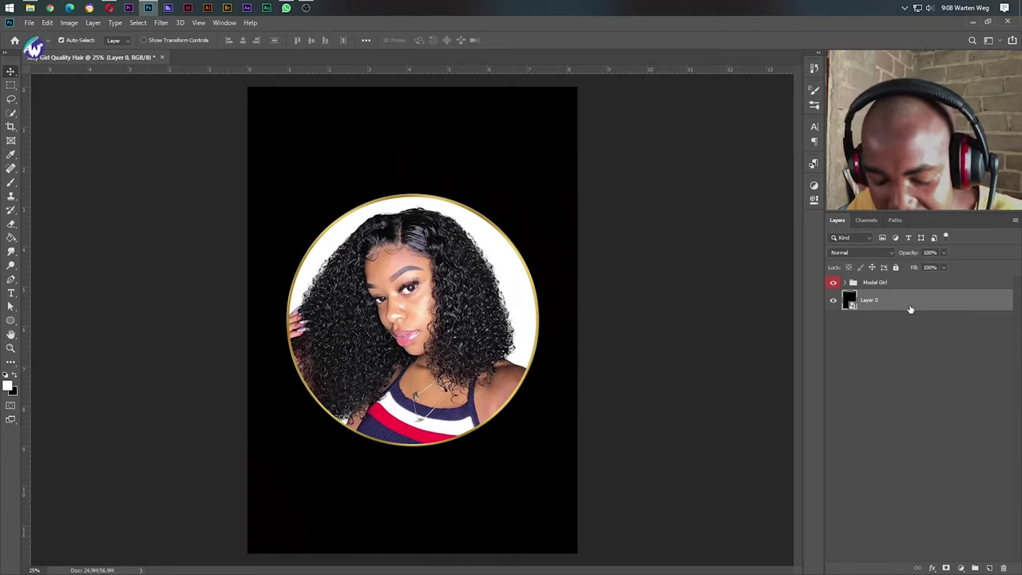
key("ctrl+g")
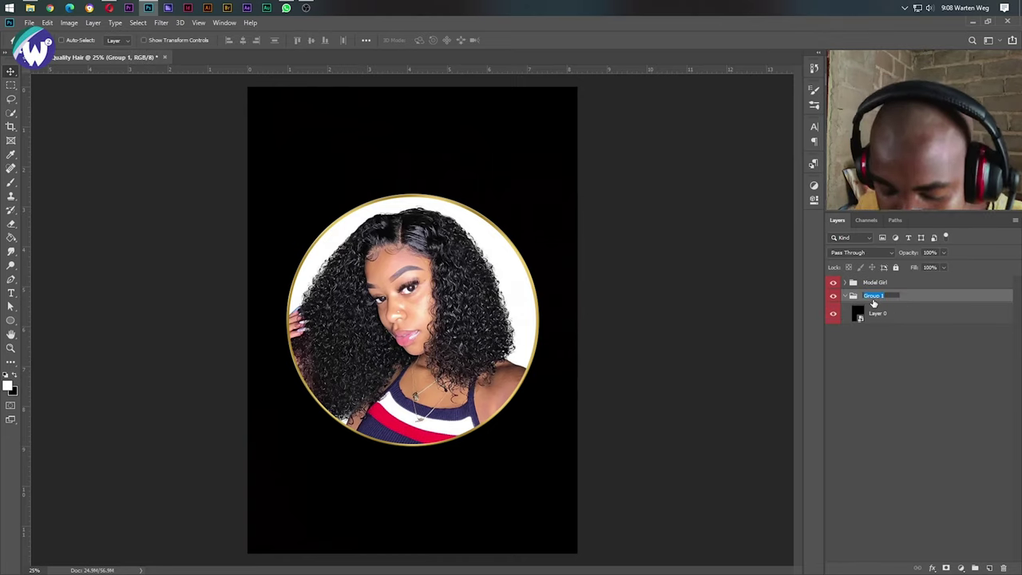
type("Back")
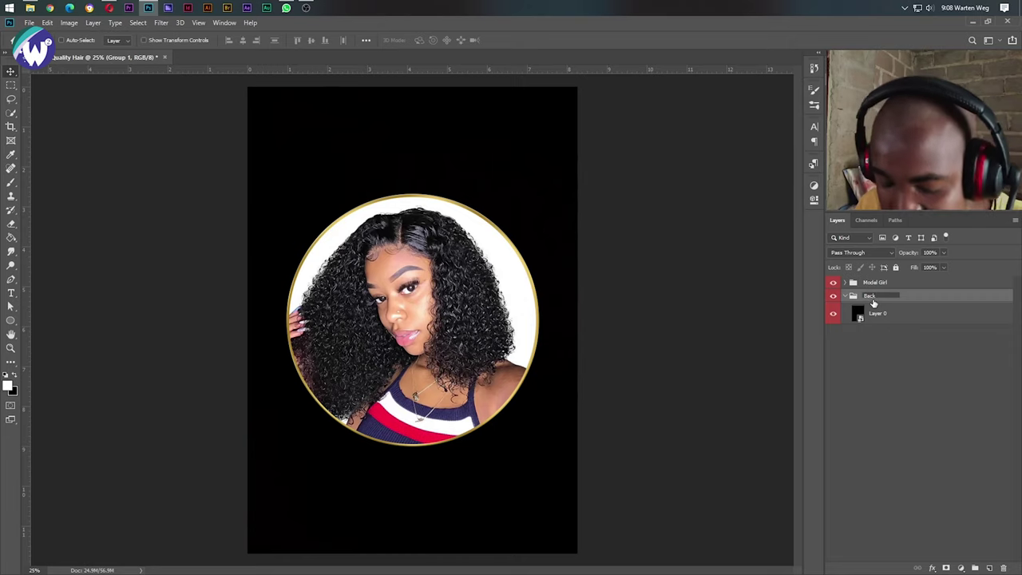
type("grou")
type("nd")
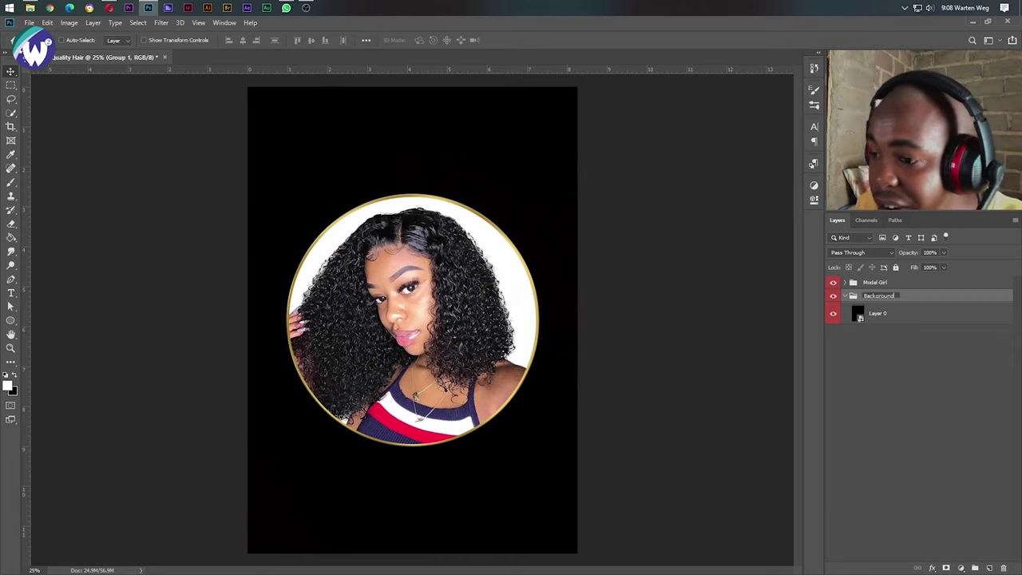
key("Return")
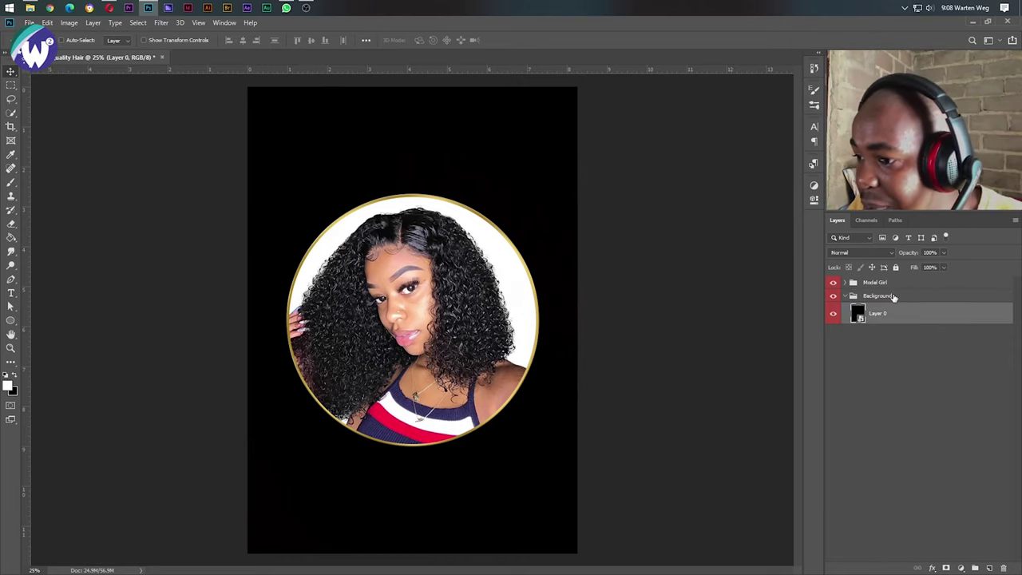
Label the Background group orange and add an empty layer above Model Girl
right_click(893, 297)
left_click(927, 523)
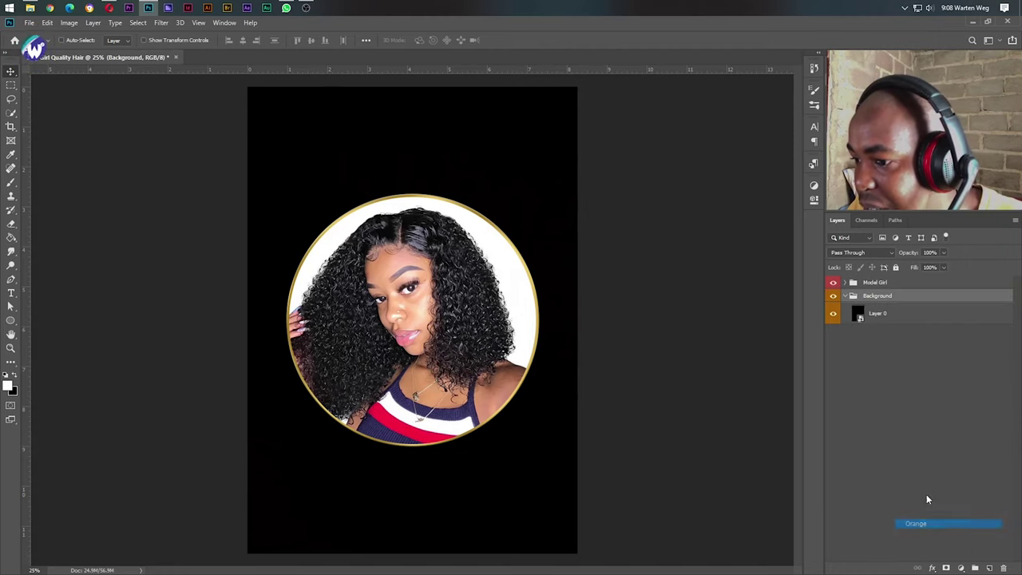
left_click(846, 297)
left_click(892, 283)
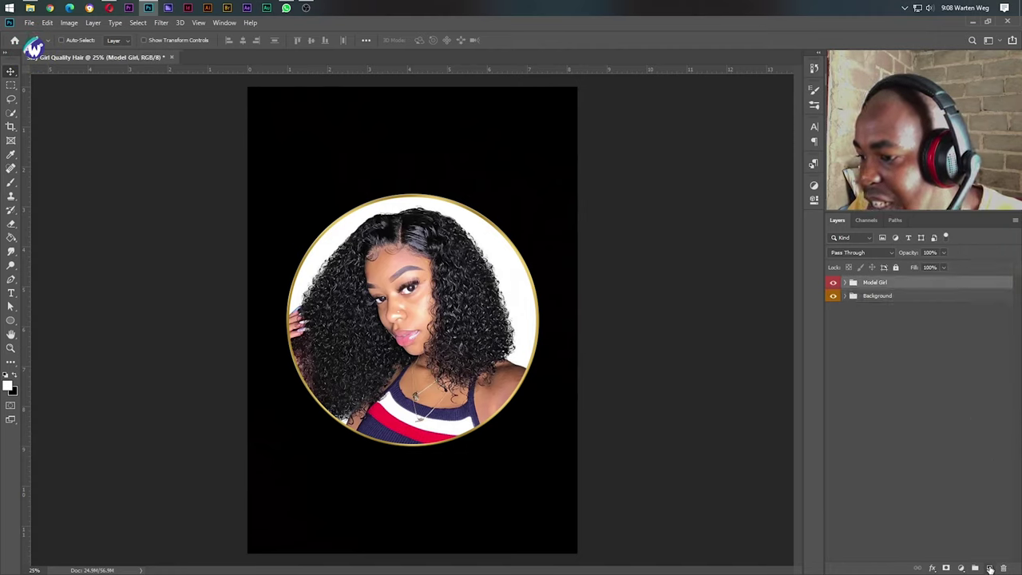
left_click(990, 567)
left_click(876, 307)
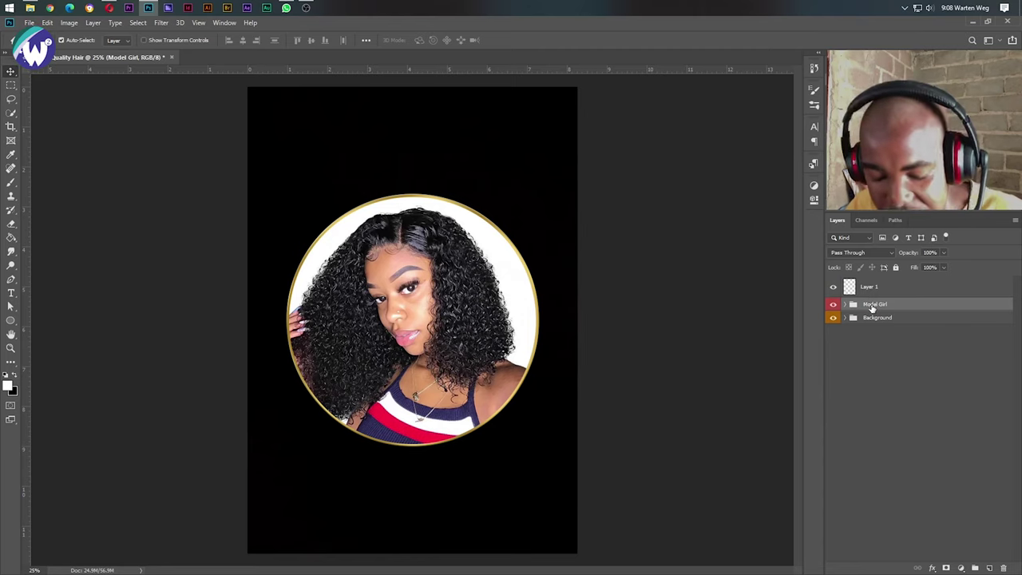
Shrink the Model Girl portrait to about half size and move it to the right edge
key("ctrl+t")
left_click_drag(539, 194, 479, 252)
left_click_drag(481, 302, 579, 236)
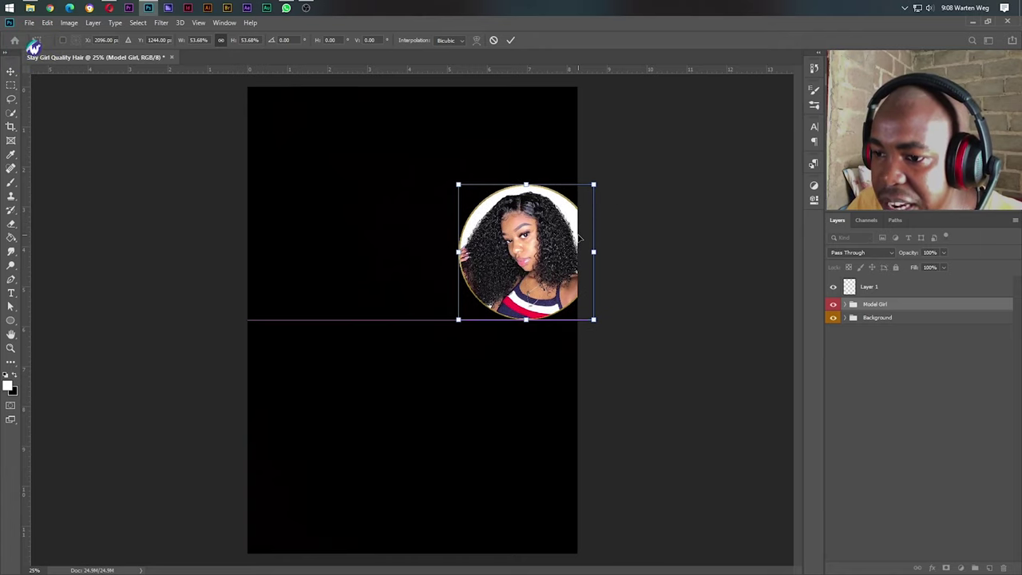
left_click(510, 40)
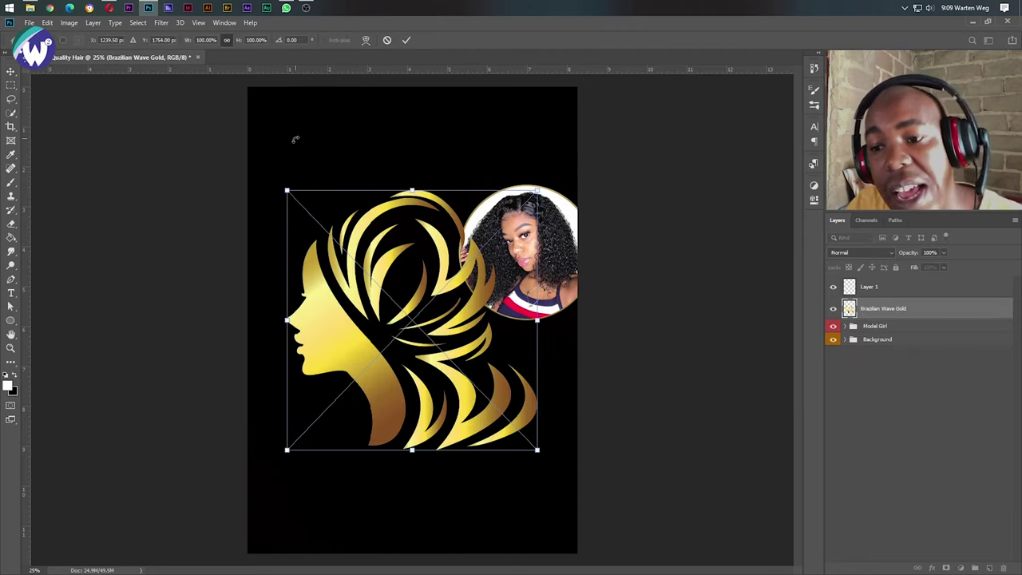
Shrink the 'Brazilian Wave Gold' logo, flip it horizontally, and place it top-left
left_click_drag(539, 454, 331, 308)
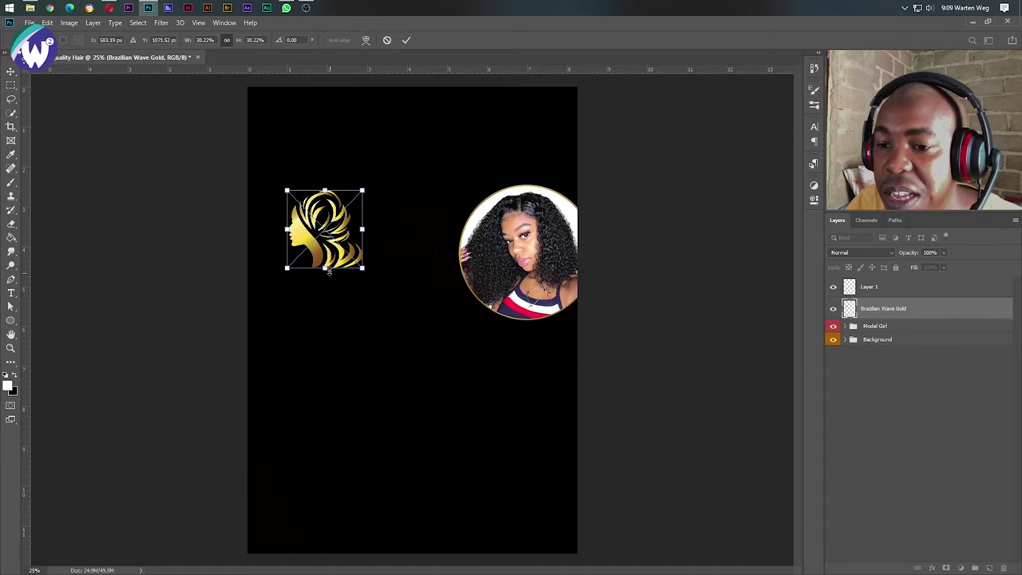
left_click_drag(316, 263, 330, 220)
right_click(330, 220)
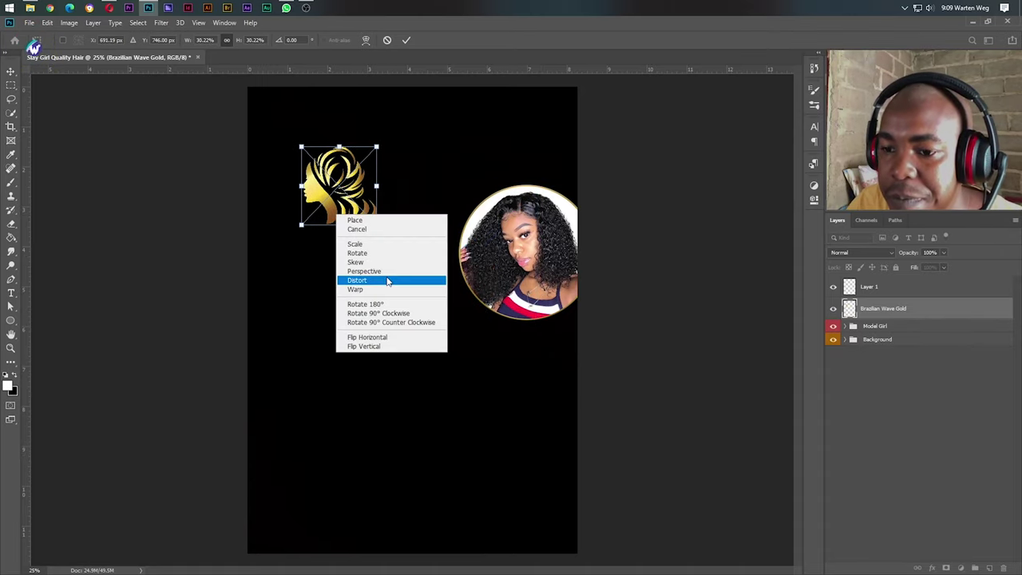
left_click(389, 337)
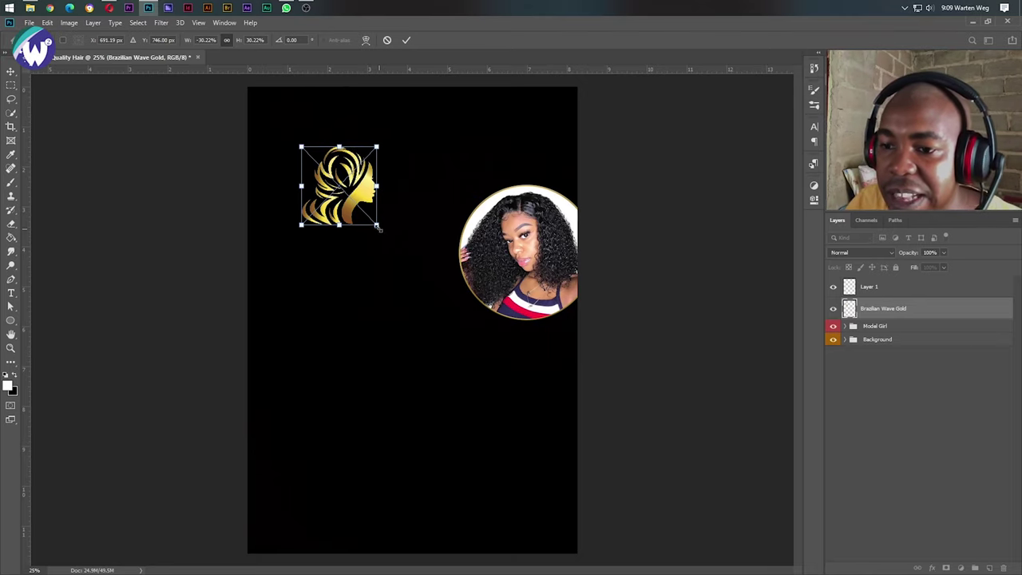
left_click_drag(377, 226, 289, 128)
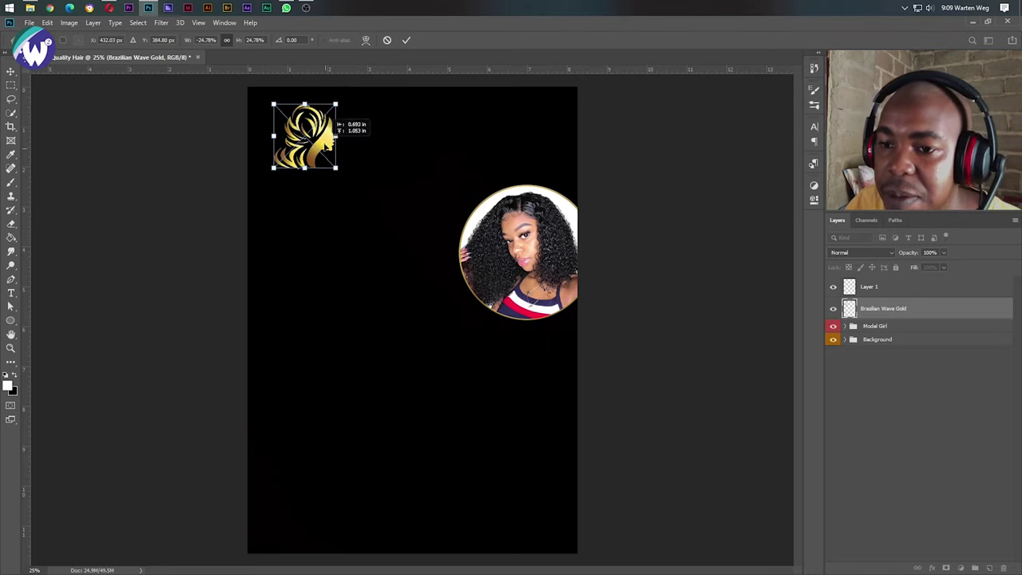
left_click(406, 40)
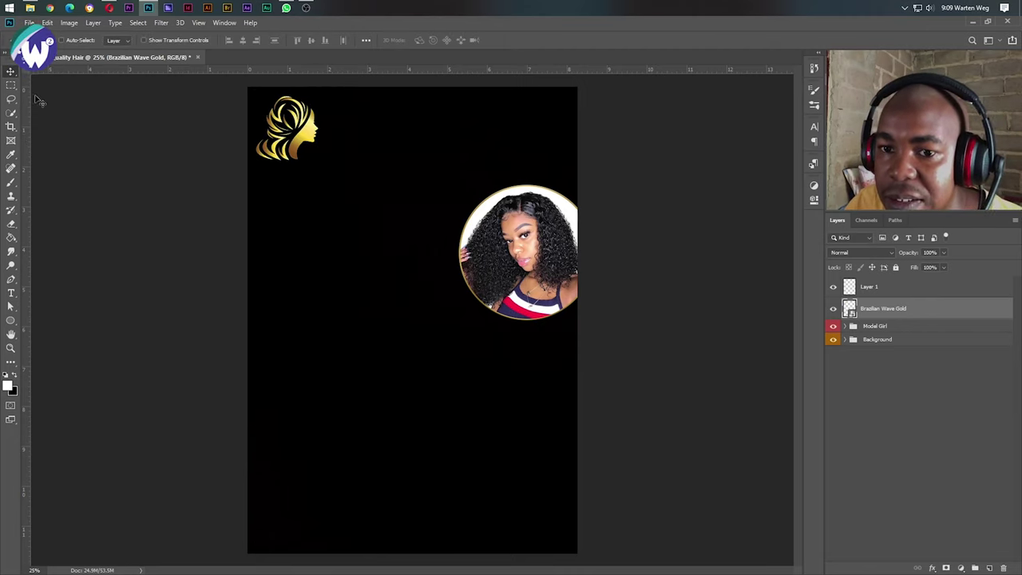
key("t")
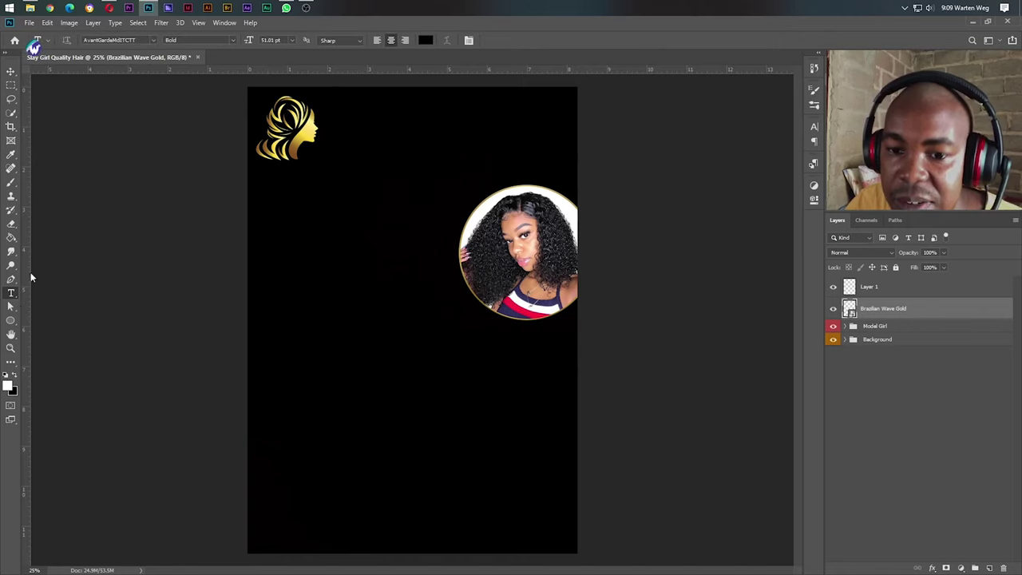
Add the 'Slay girl Quality hair' headline text and position it beside the gold logo
left_click(341, 143)
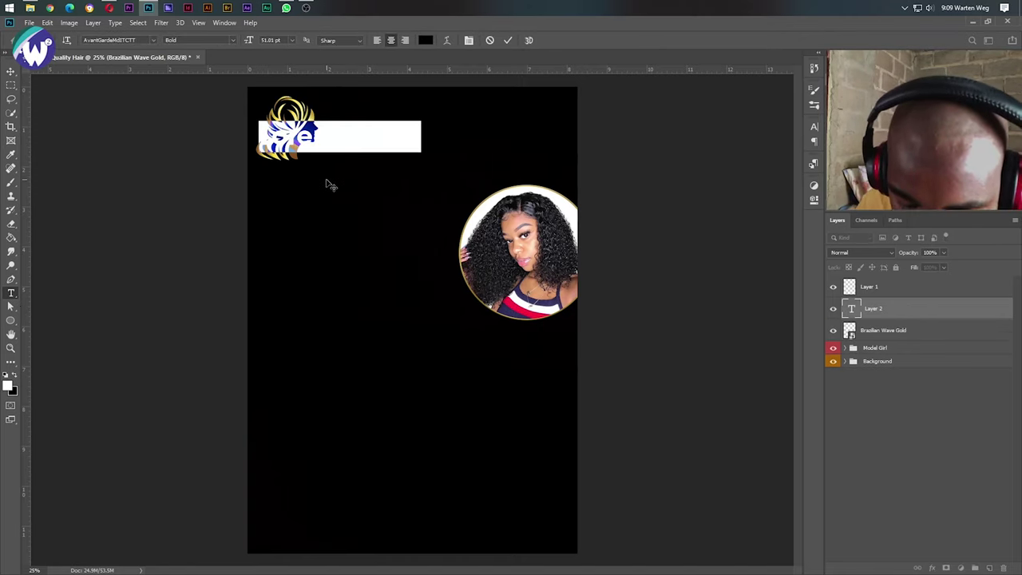
key("BackSpace")
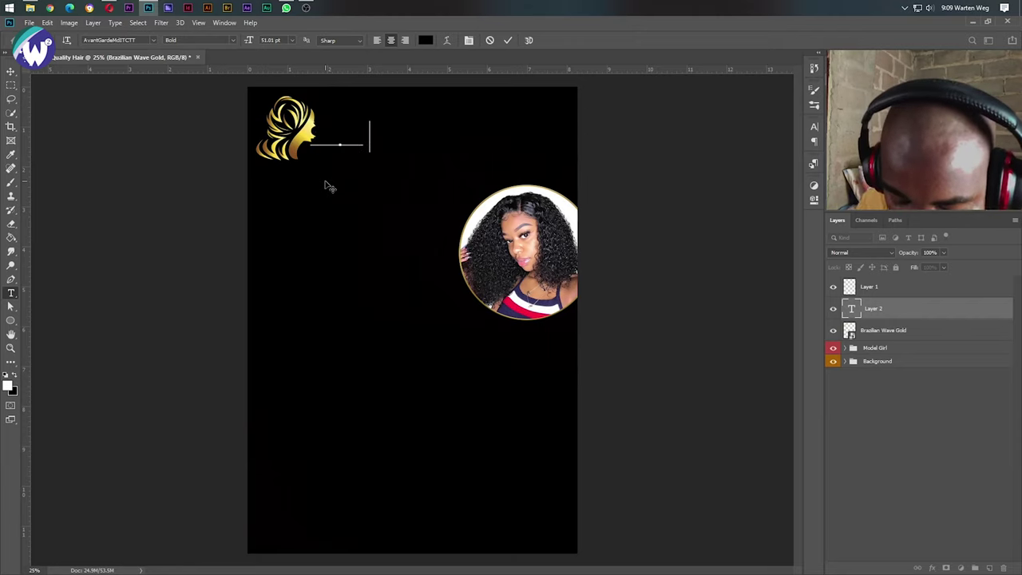
type("air")
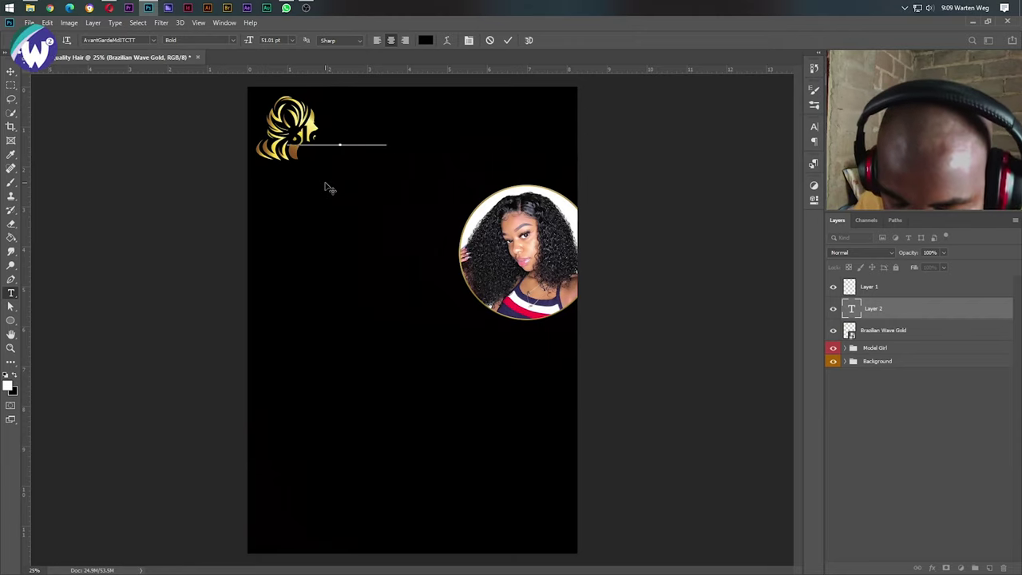
type(" Extensions ")
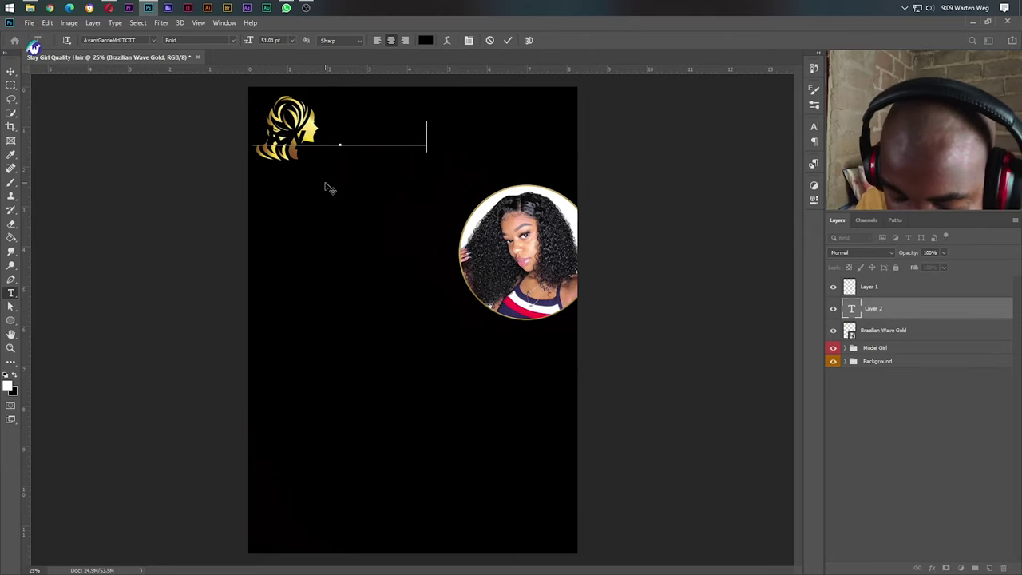
type("& Wigs")
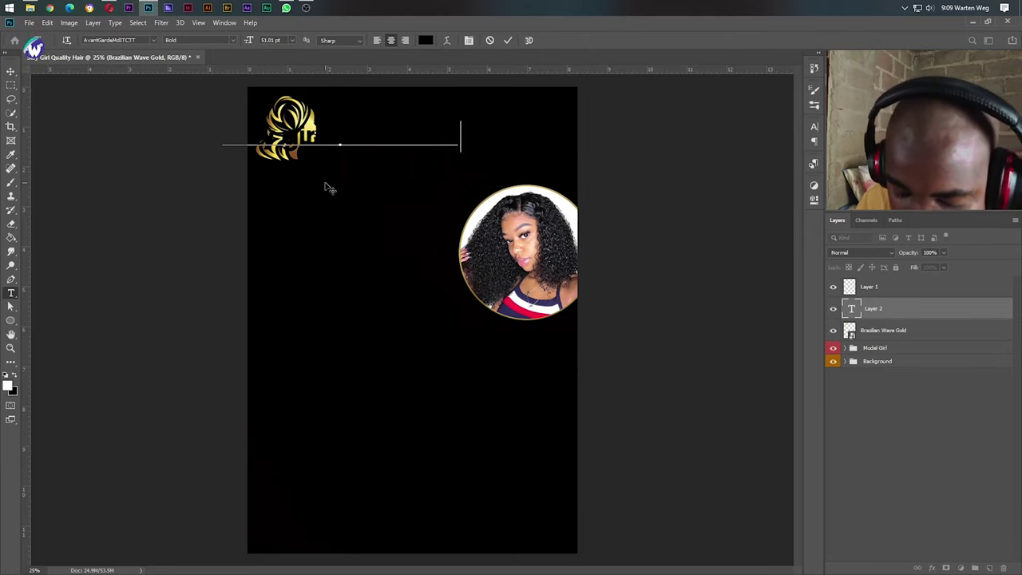
mouse_move(326, 179)
left_mouse_down()
mouse_move(407, 206)
mouse_move(425, 171)
left_mouse_up()
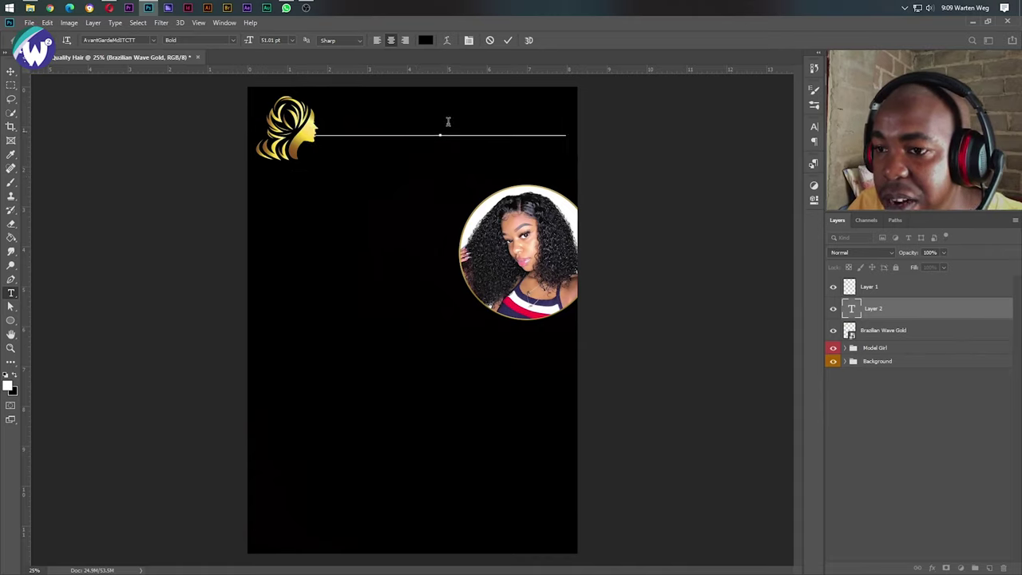
left_click(507, 40)
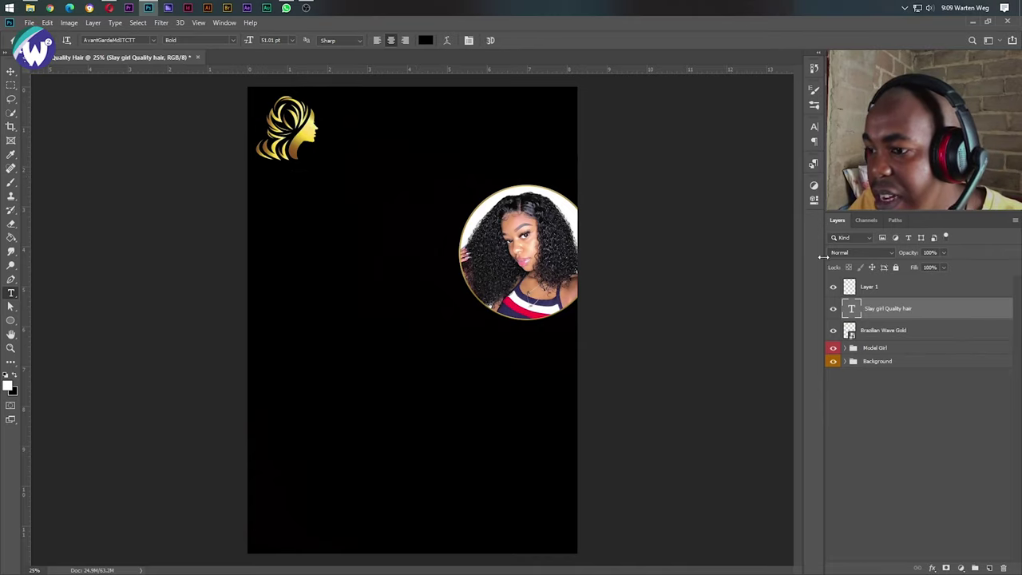
left_click(946, 568)
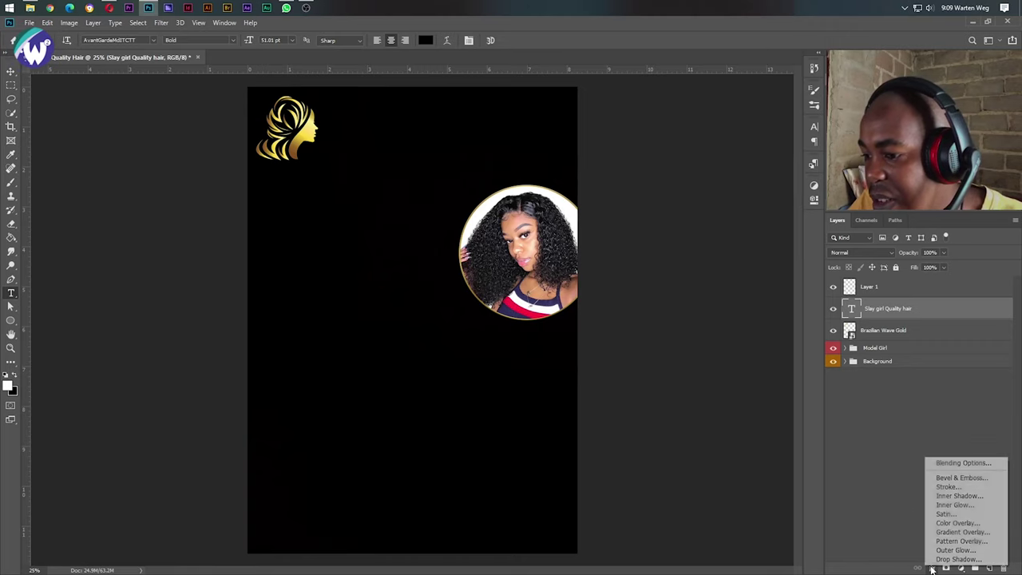
Give the headline a gold Gradient Overlay, a thinner gradient Stroke and Bevel & Emboss
left_click(973, 531)
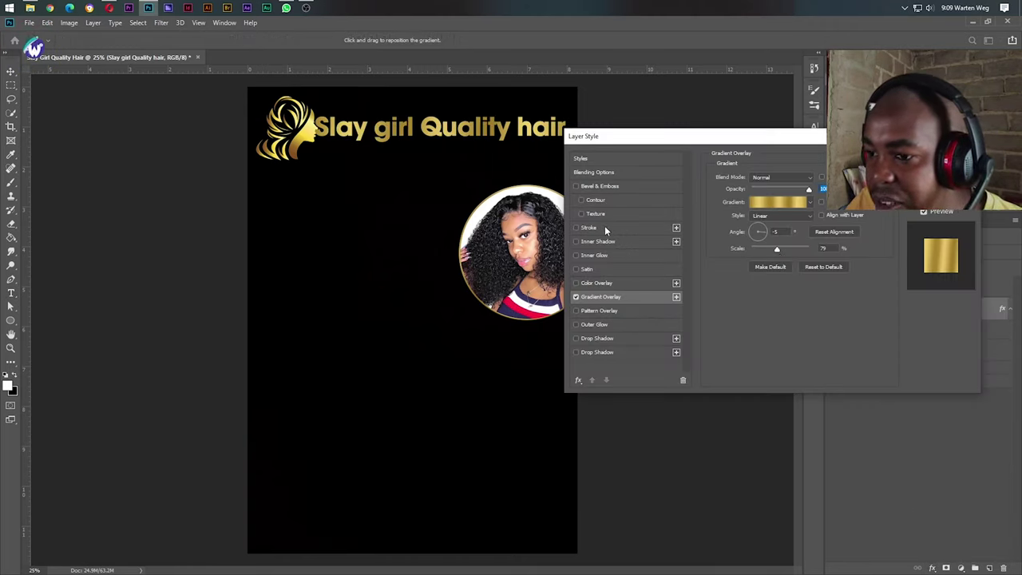
left_click(604, 228)
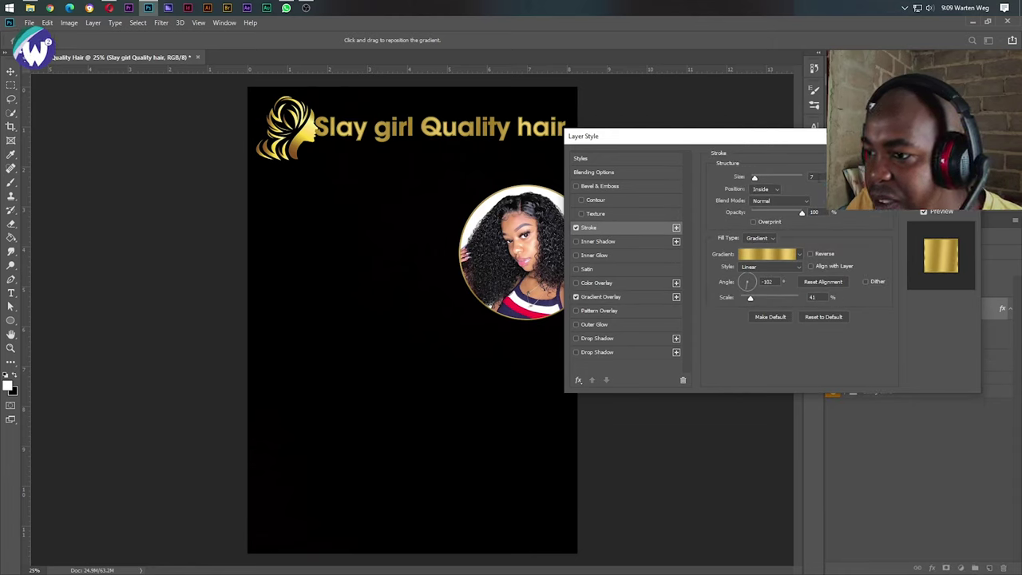
left_click_drag(755, 177, 752, 177)
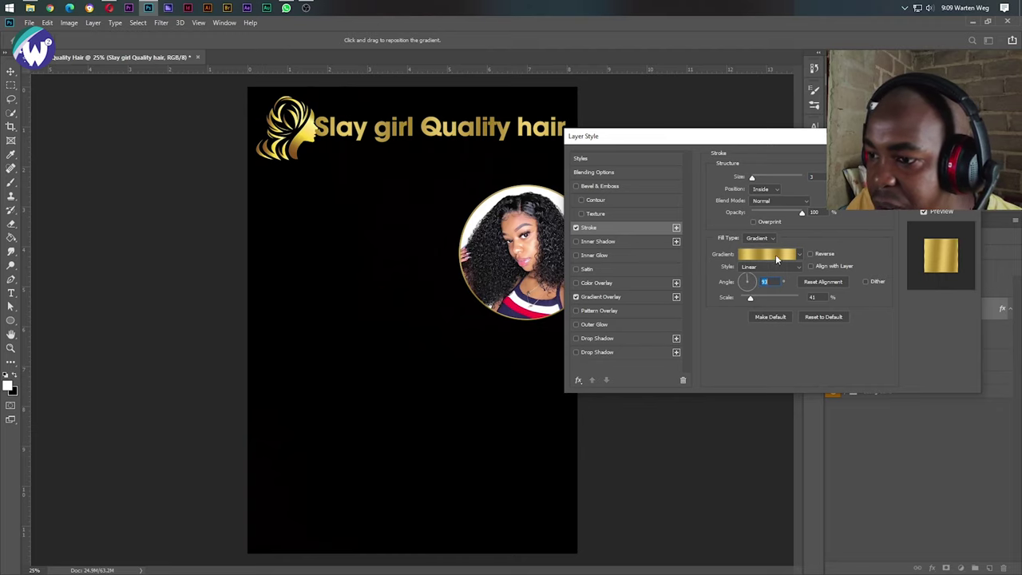
left_click(594, 189)
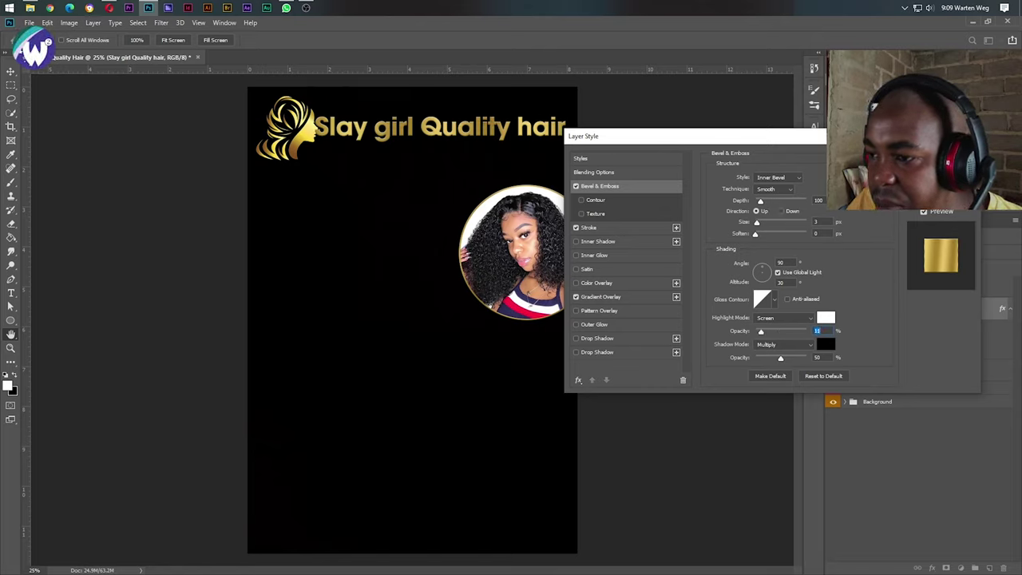
left_click(941, 157)
Set the headline to All Caps with tighter tracking in the Character panel
left_click(814, 128)
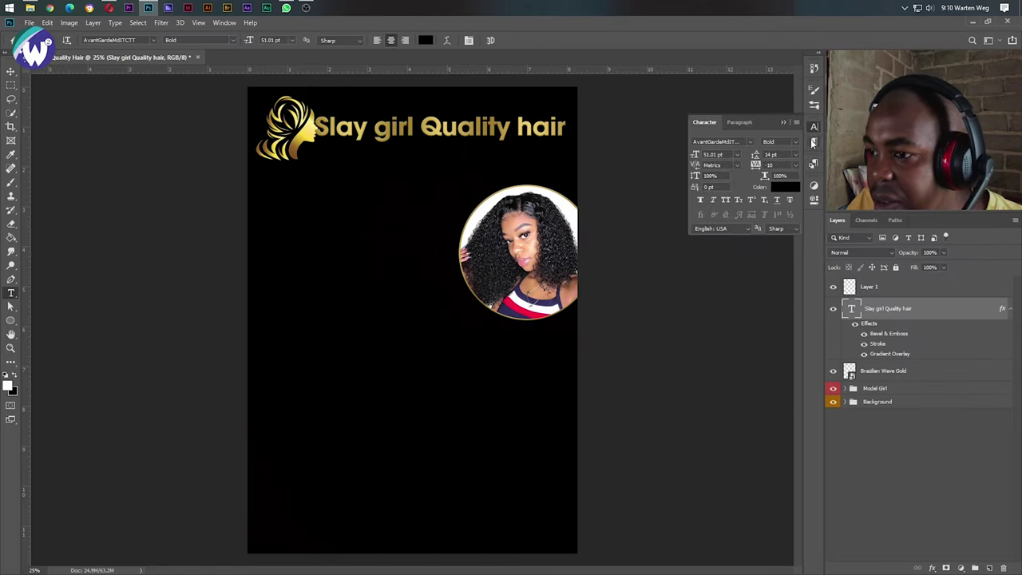
left_click(726, 201)
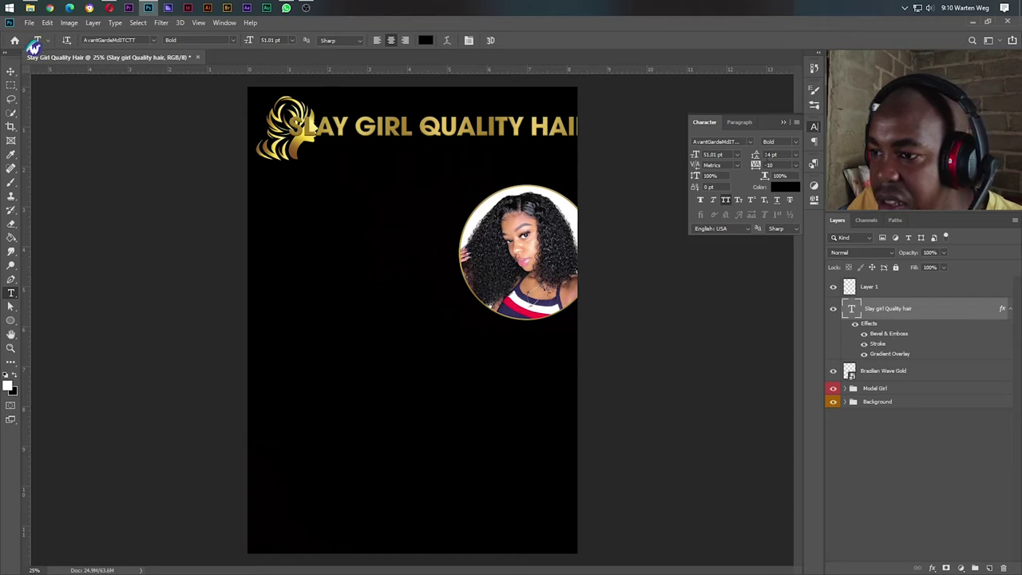
left_click_drag(756, 157, 739, 156)
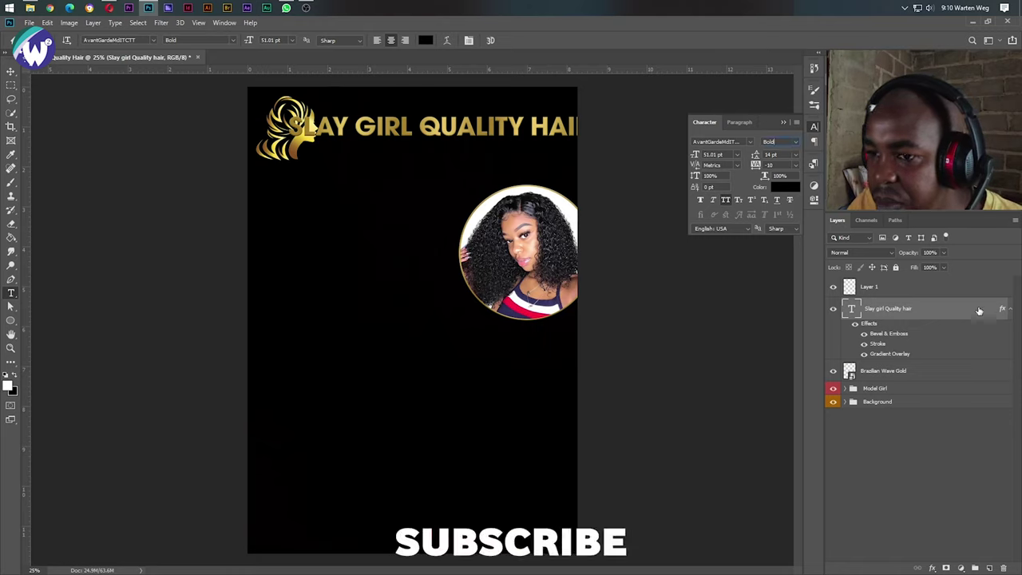
left_click(1009, 309)
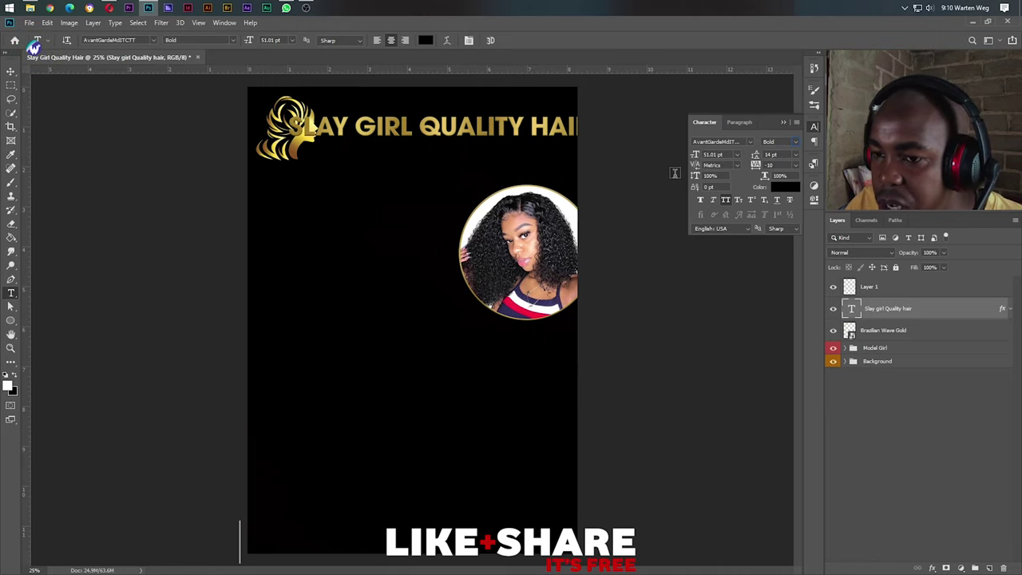
left_click(751, 141)
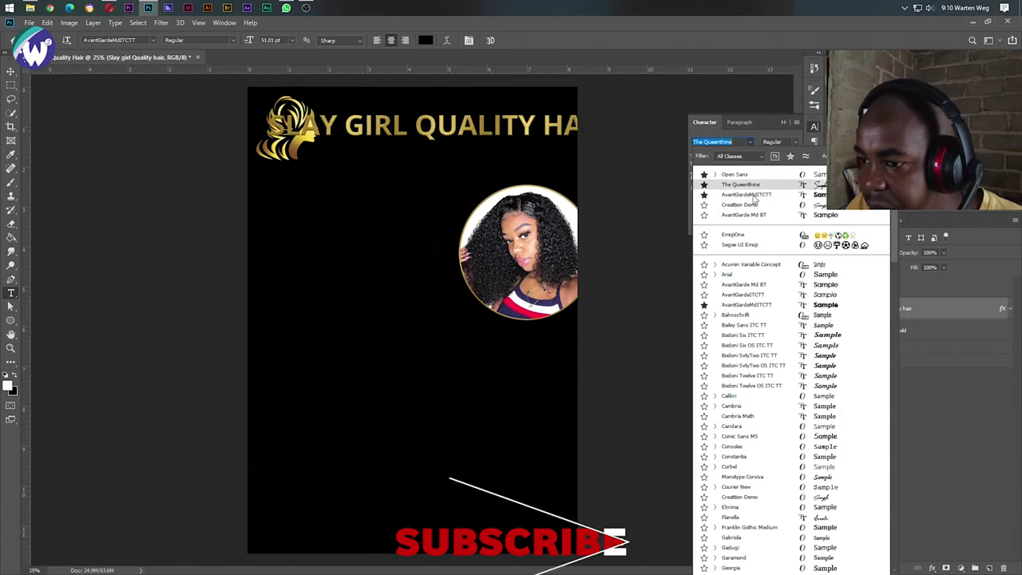
key("Escape")
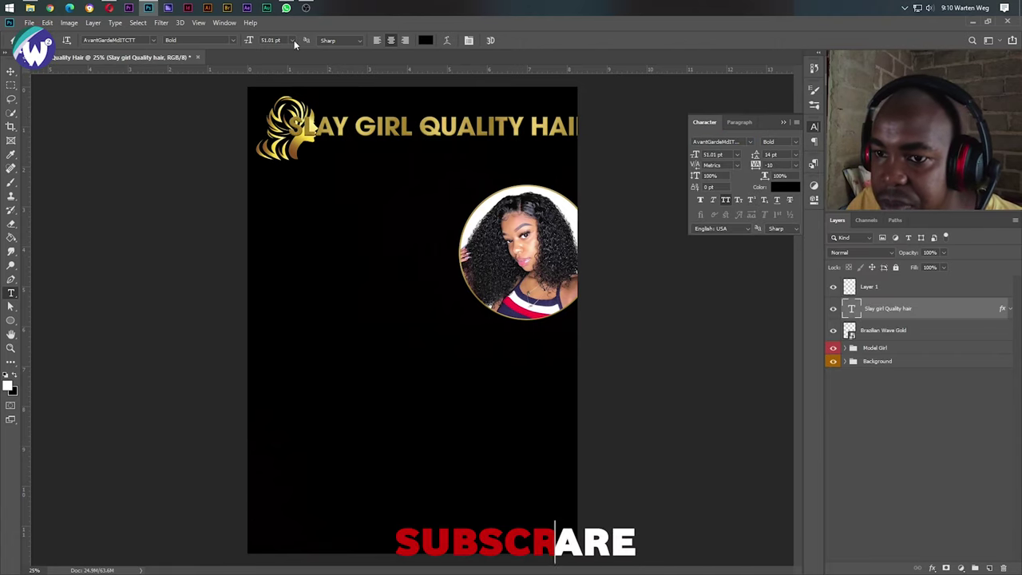
Shrink the headline, hide its Bevel & Emboss effect, and nudge it right
left_click_drag(249, 40, 249, 41)
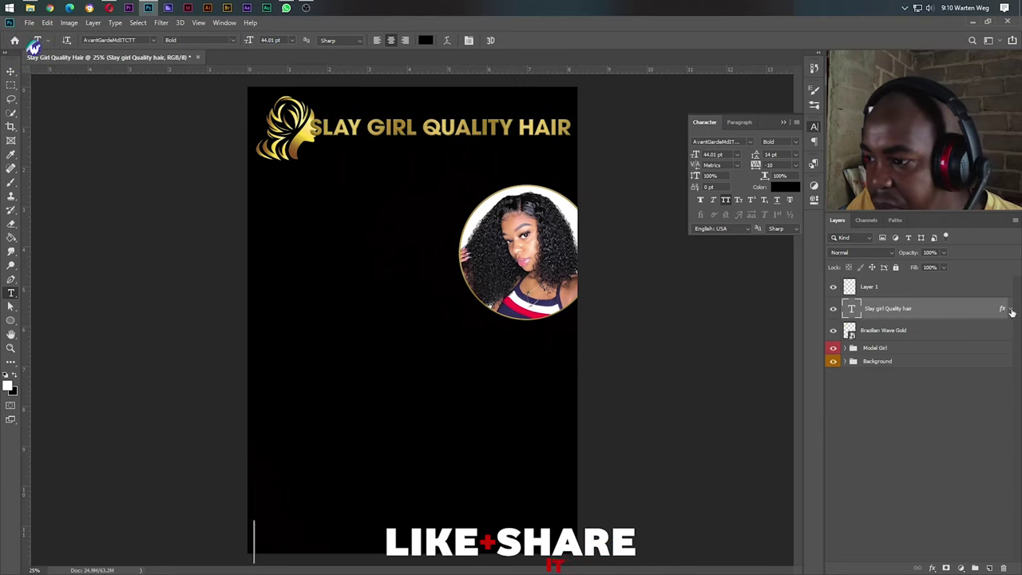
left_click(1009, 308)
left_click(863, 334)
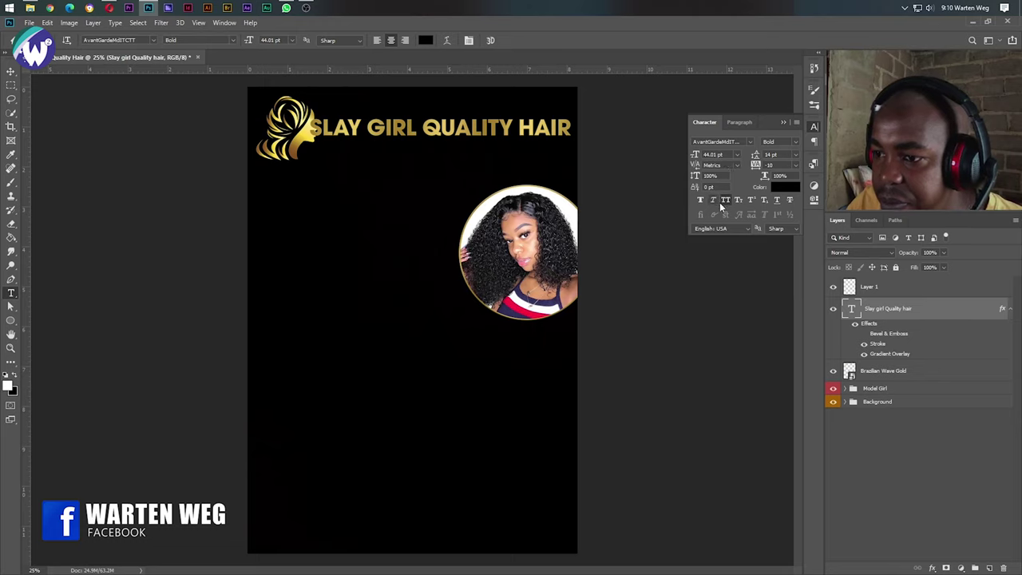
left_click_drag(407, 137, 407, 131)
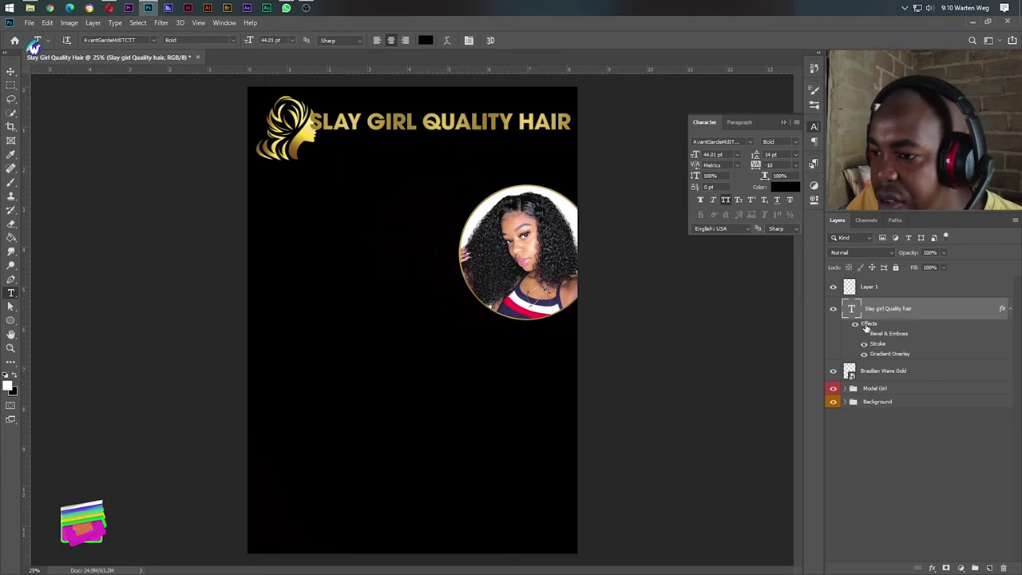
left_click(1011, 310)
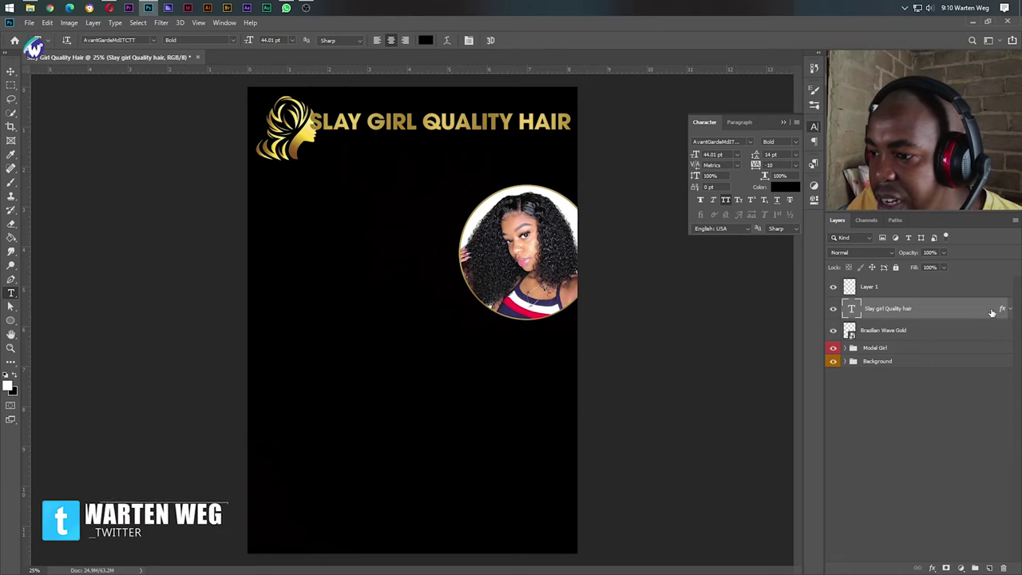
Shrink the gold logo slightly, nudge it left, and move the headline up
left_click(867, 335)
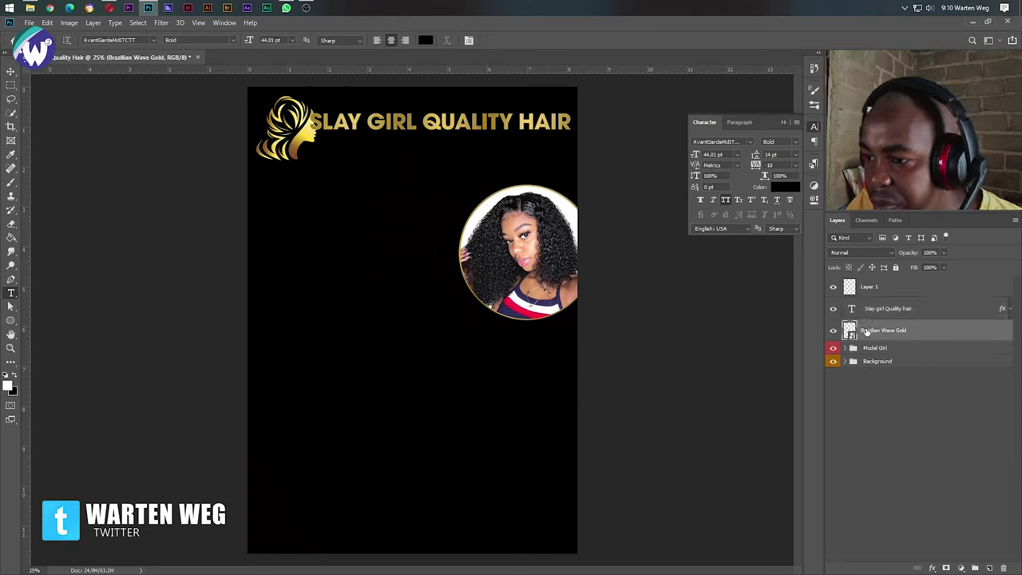
key("ctrl+t")
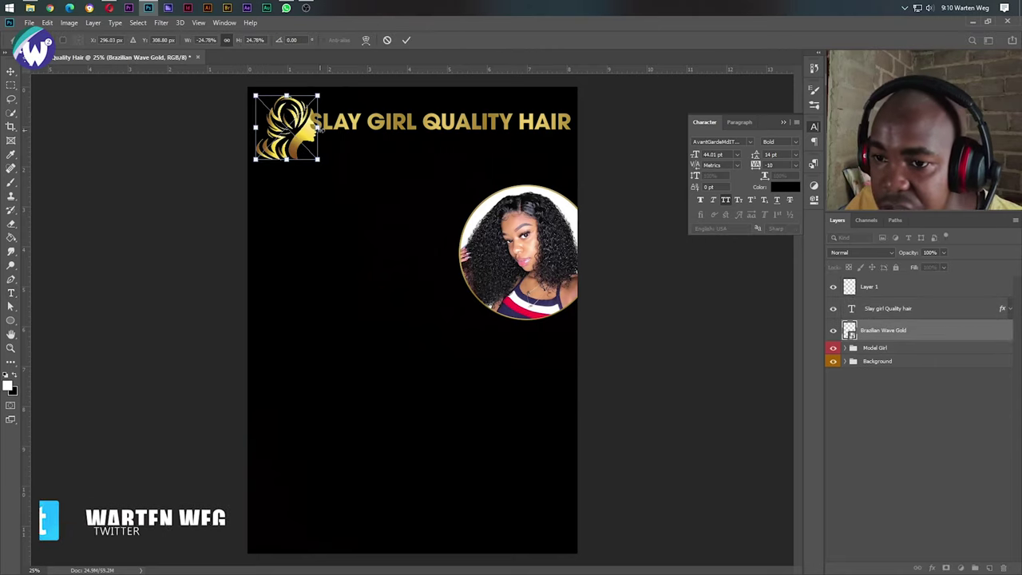
left_click_drag(318, 127, 283, 122)
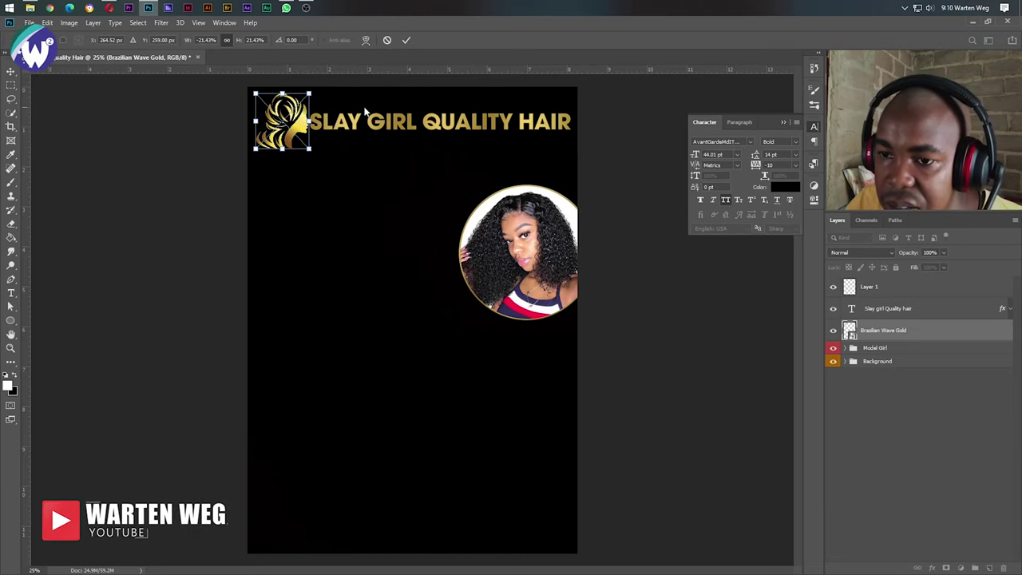
left_click(406, 40)
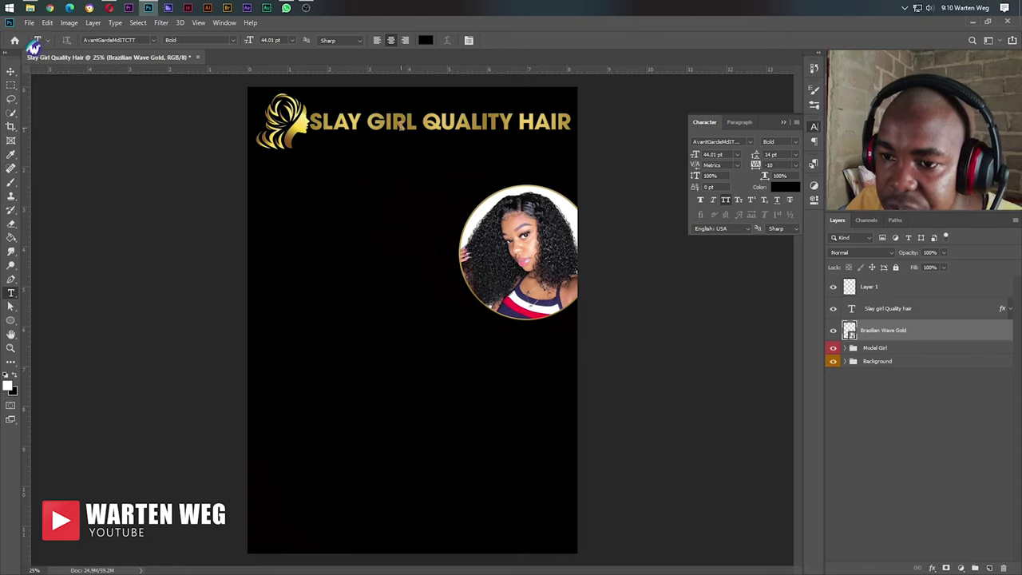
left_click_drag(405, 132, 395, 132)
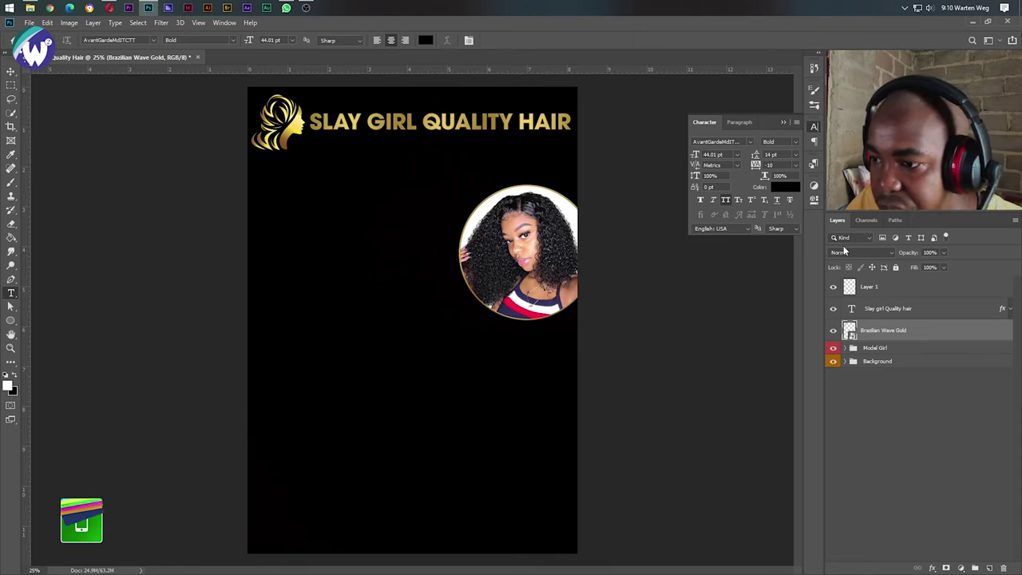
left_click(881, 311)
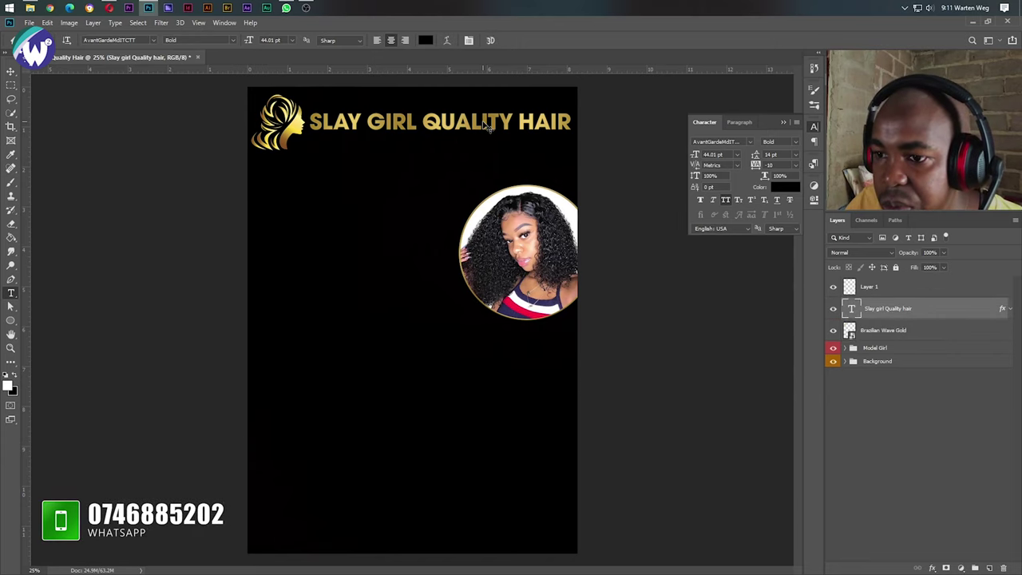
left_click_drag(485, 124, 479, 107)
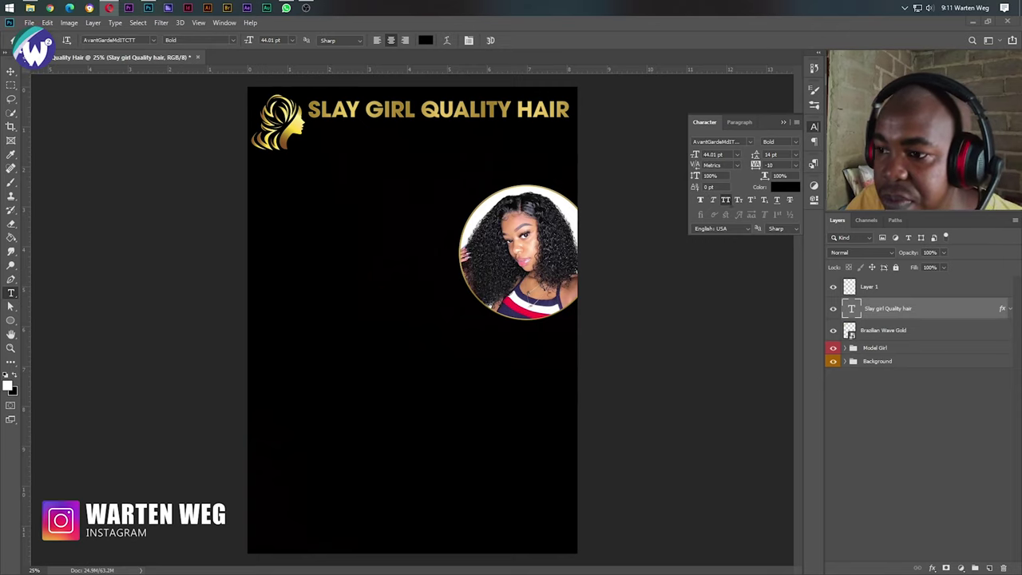
Restore mixed case as 'Slay Girl Quality Hair' and enlarge the headline to 51.01 pt
left_click(726, 199)
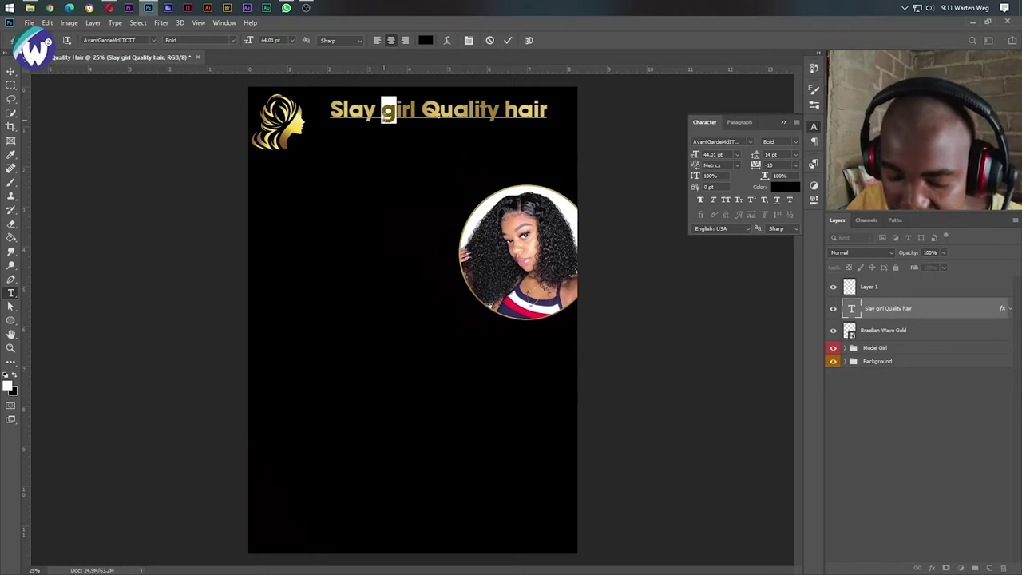
type("G")
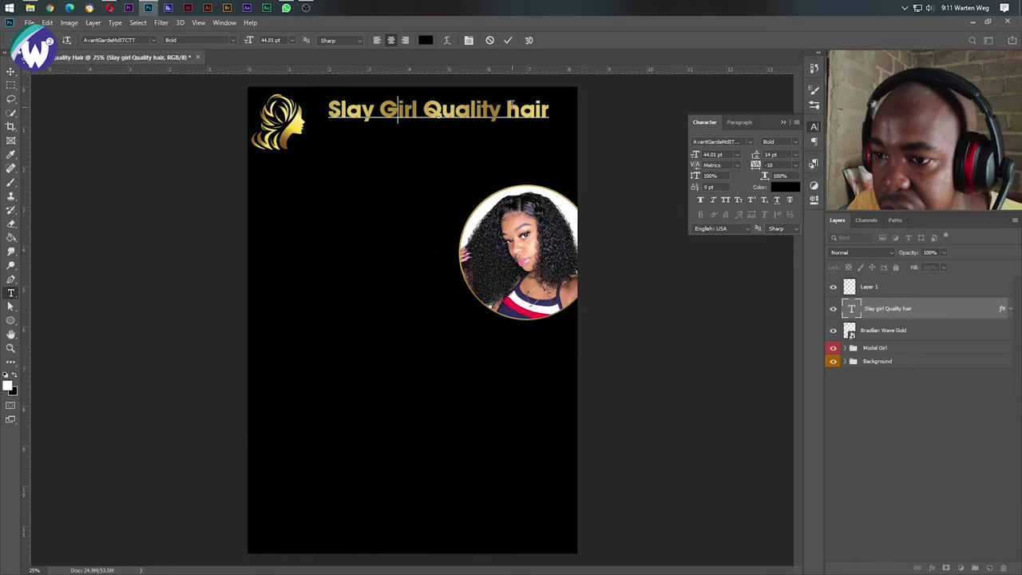
type("H")
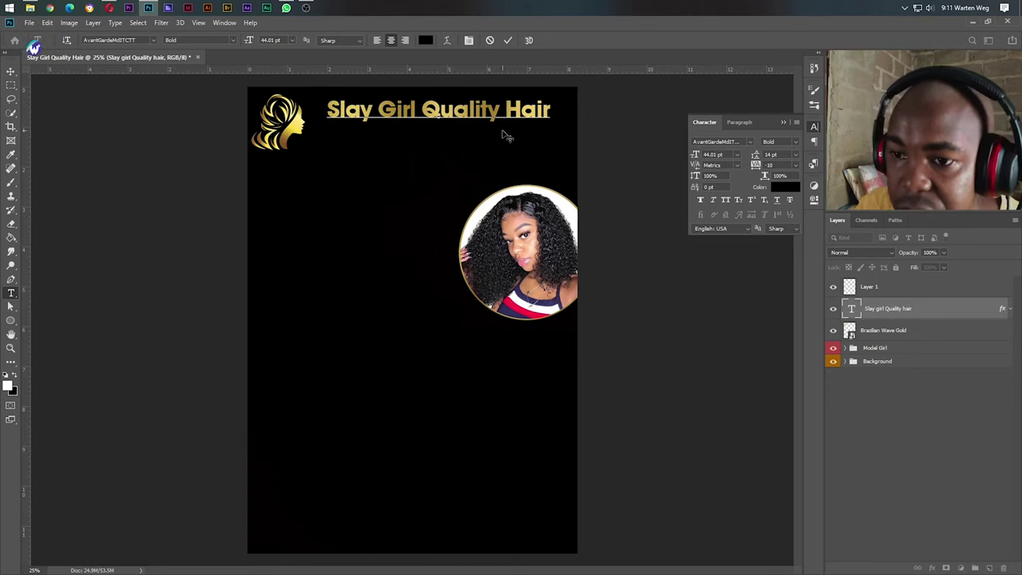
left_click(510, 41)
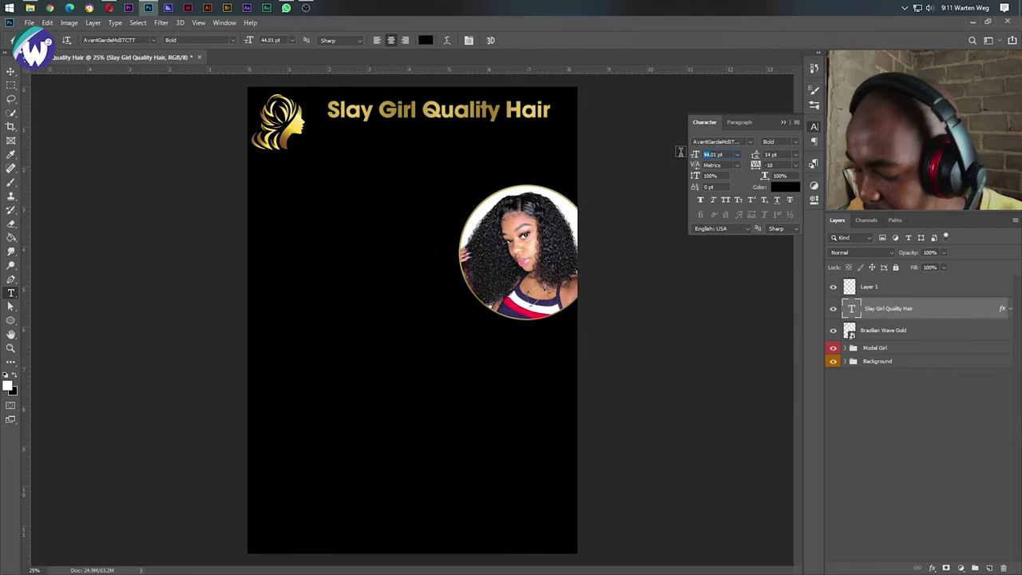
left_click_drag(675, 154, 679, 154)
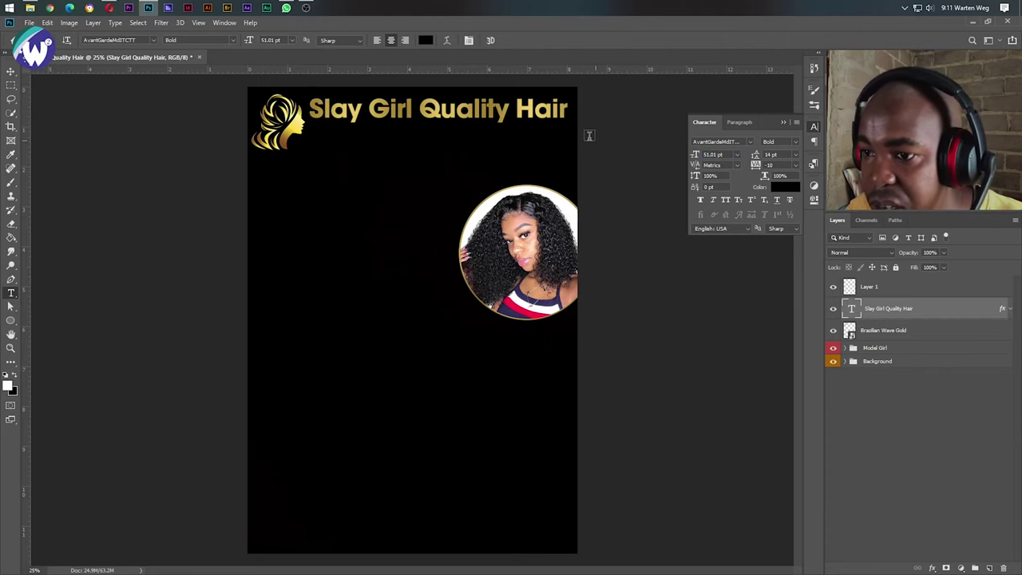
left_click_drag(477, 111, 477, 118)
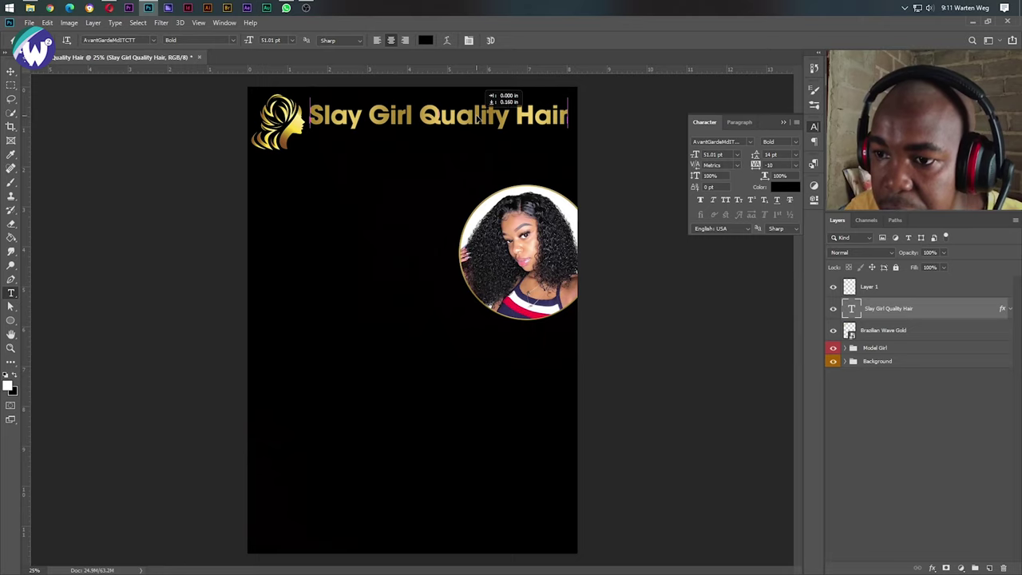
left_click(424, 141)
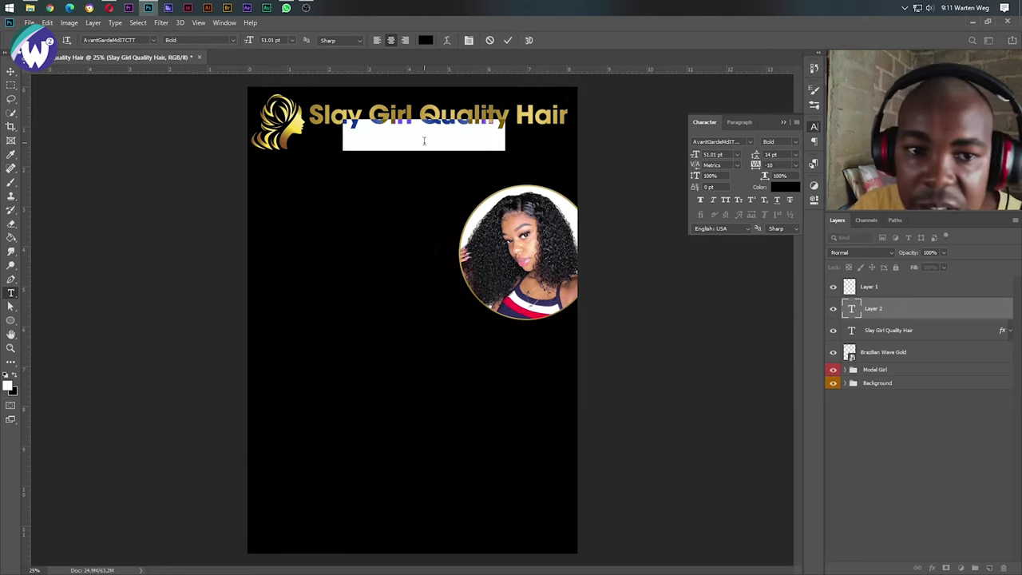
Commit the 'Your Best Hair Affair' tagline and copy the title's gold layer effects onto it
key("BackSpace")
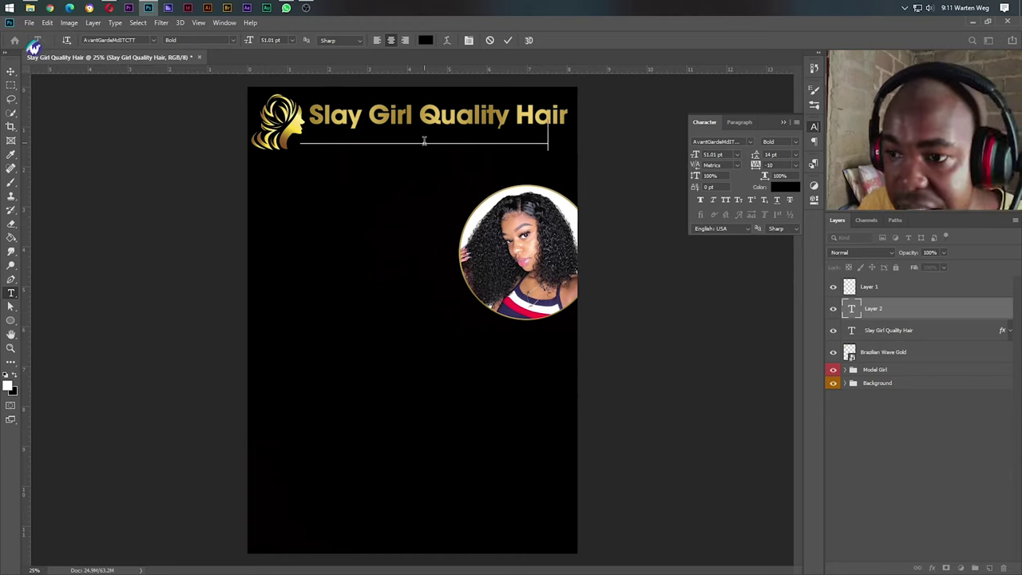
left_click(508, 40)
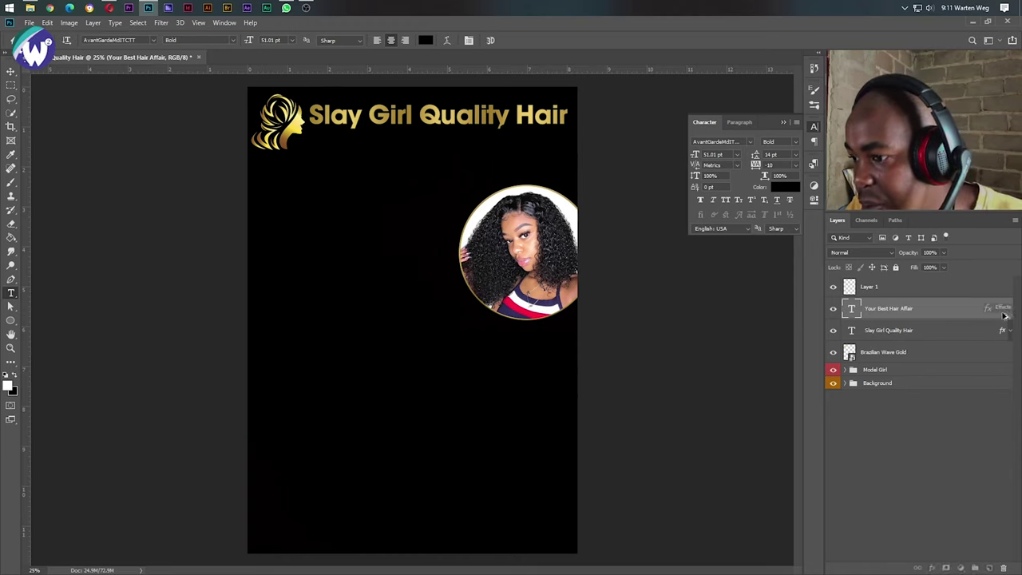
left_click_drag(1005, 316, 1003, 310)
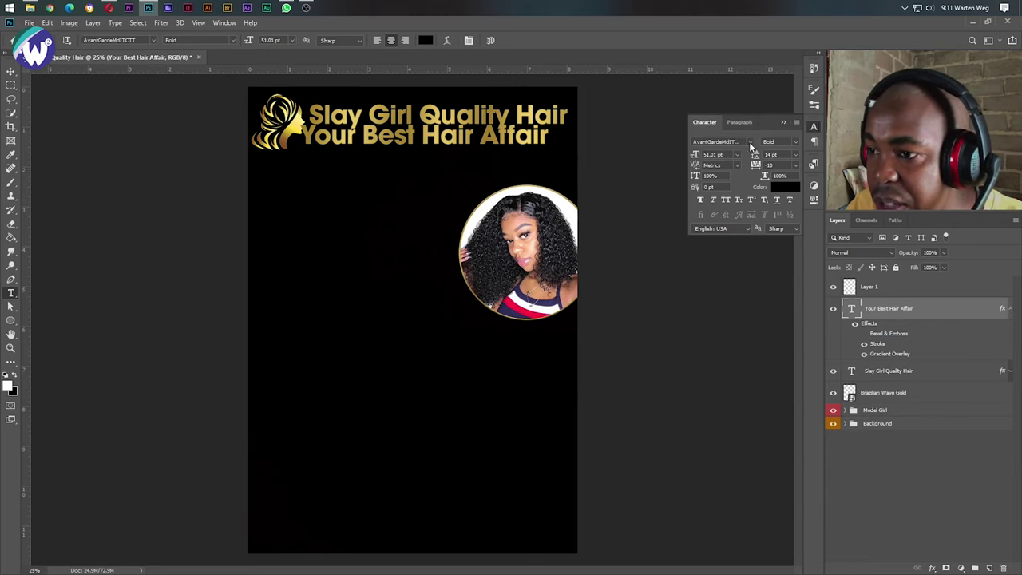
Set the tagline to The Queenthine at 50.01 pt and nudge it just below the title
left_click(154, 40)
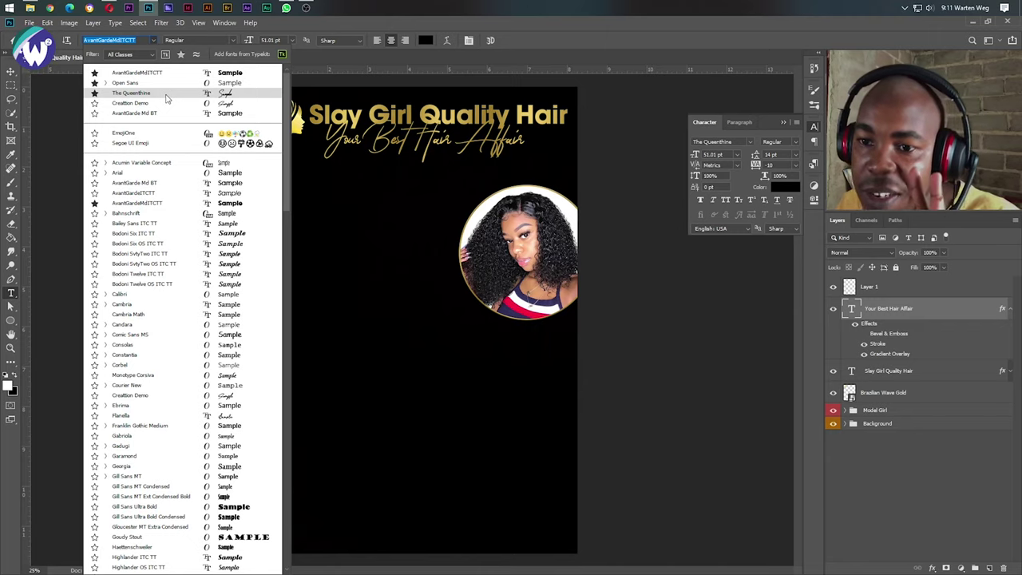
left_click(165, 93)
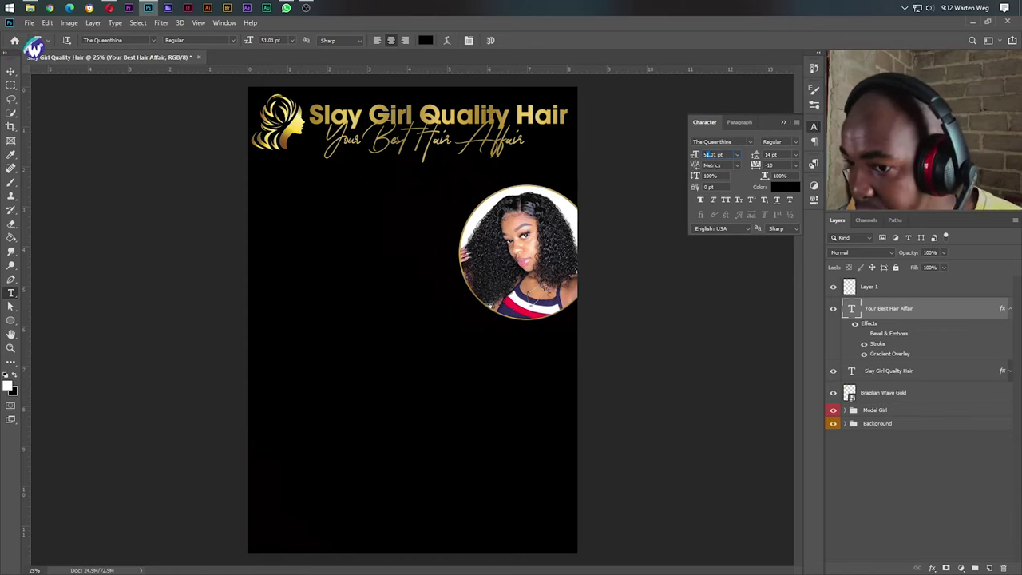
key("ctrl+shift+comma")
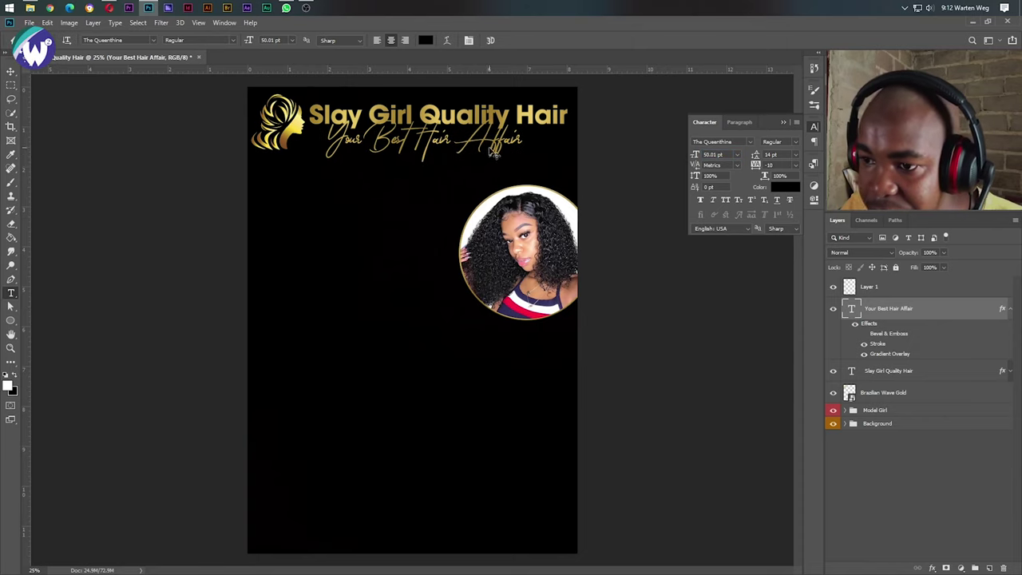
left_click_drag(493, 148, 493, 157)
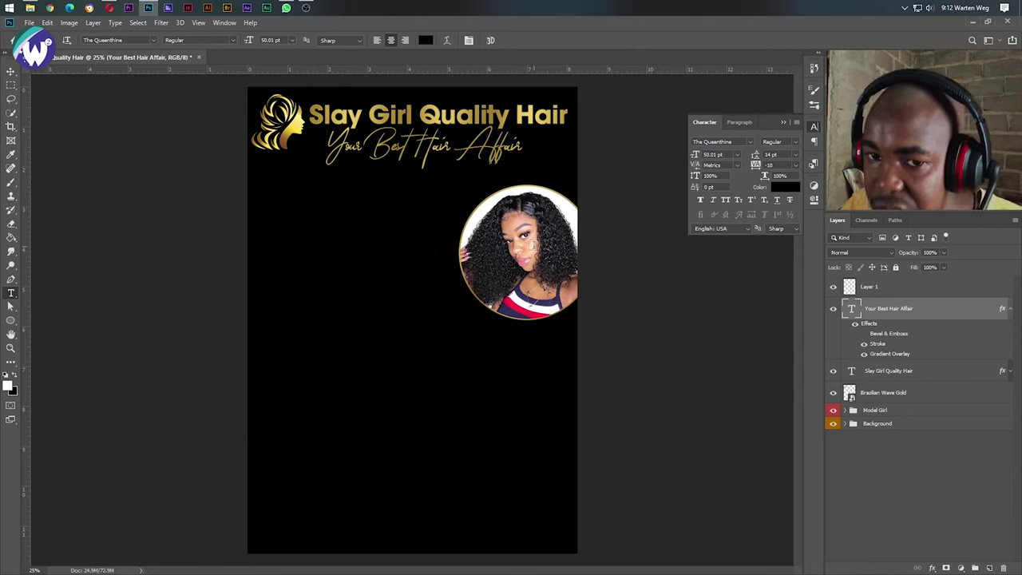
left_click(1010, 308)
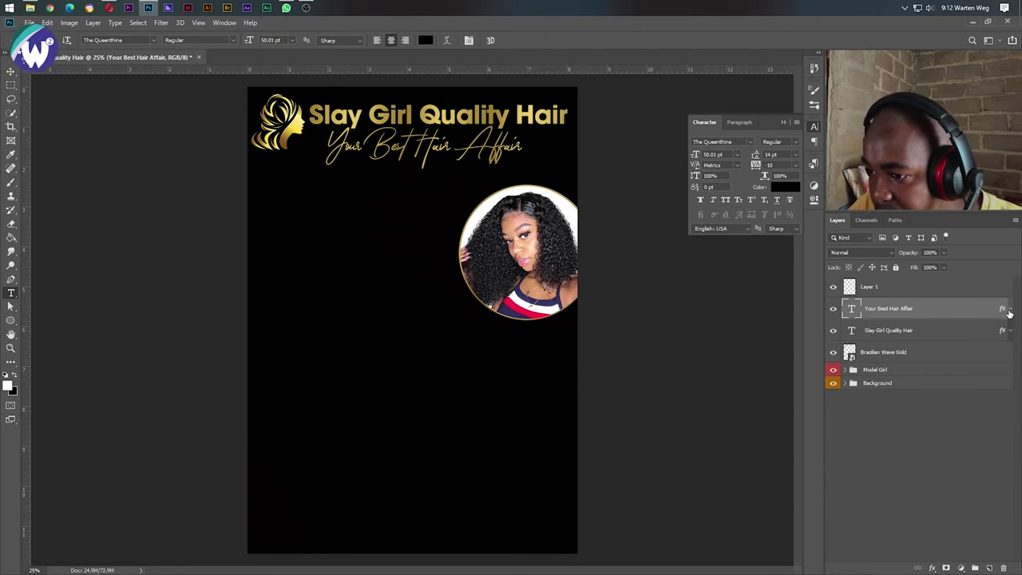
left_click(894, 331, "shift")
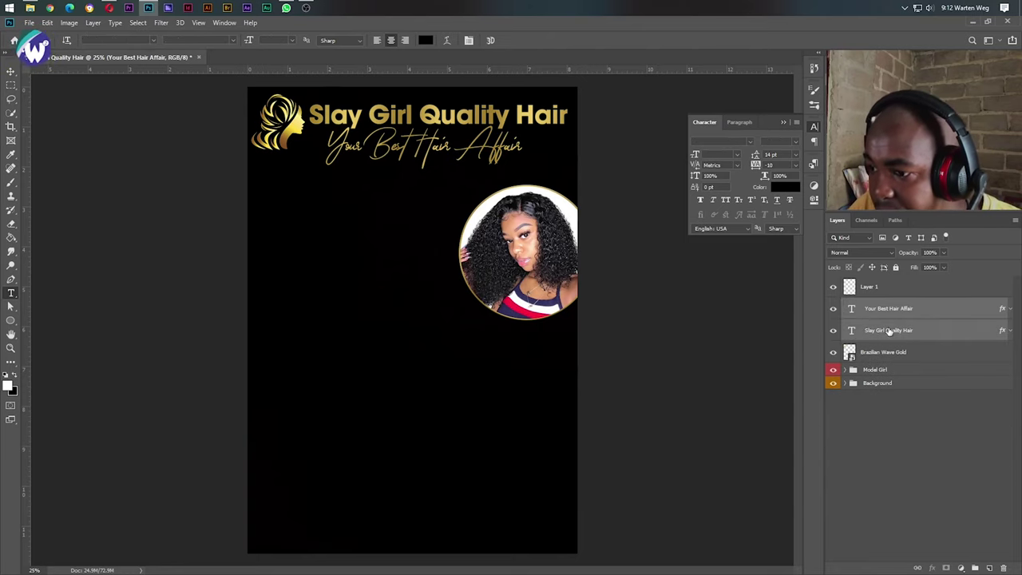
Centre the tagline under the title and select the logo, title and tagline layers
left_click(12, 70)
left_click(244, 41)
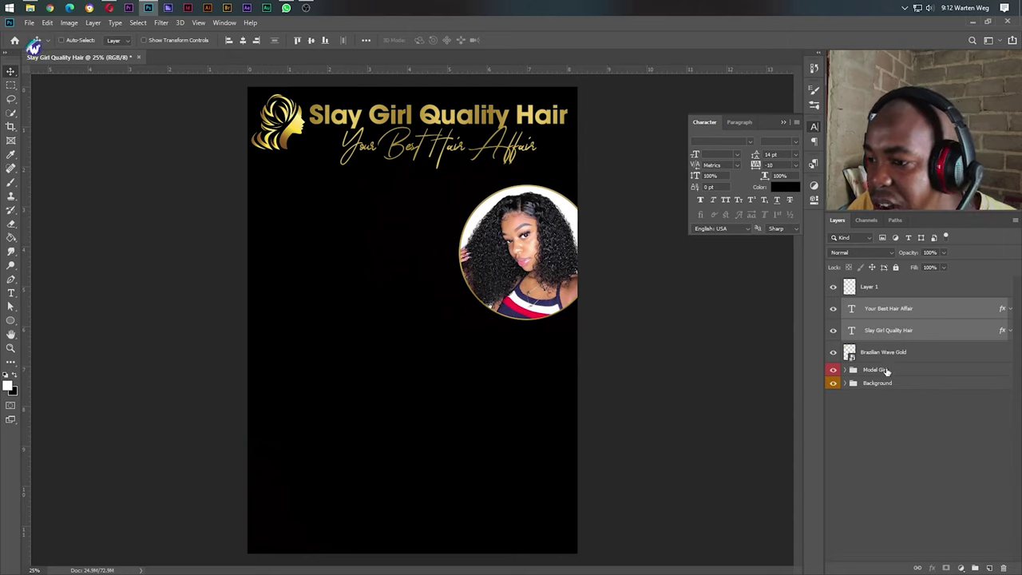
left_click(887, 371)
left_click(877, 354)
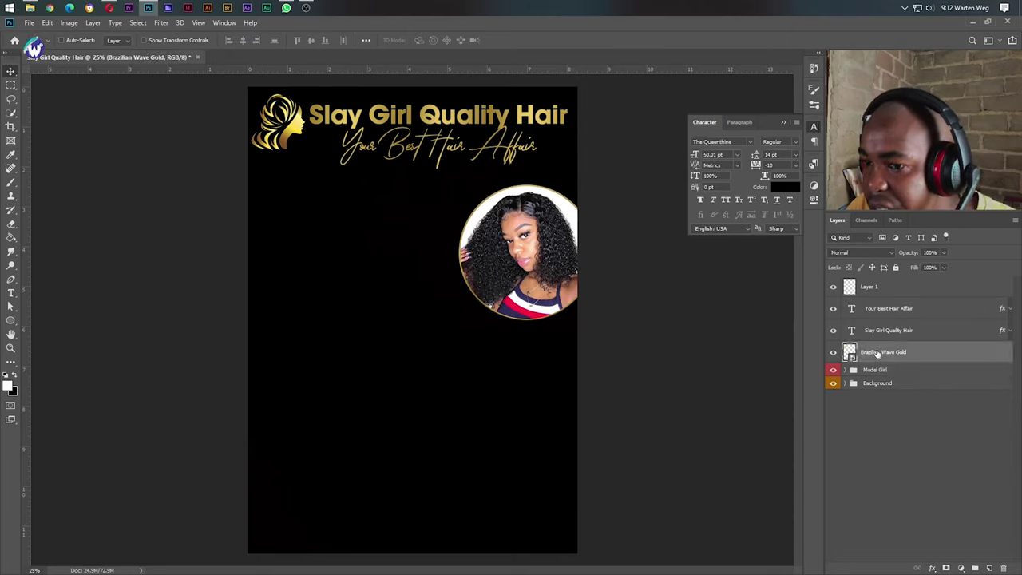
left_click(873, 310, "shift")
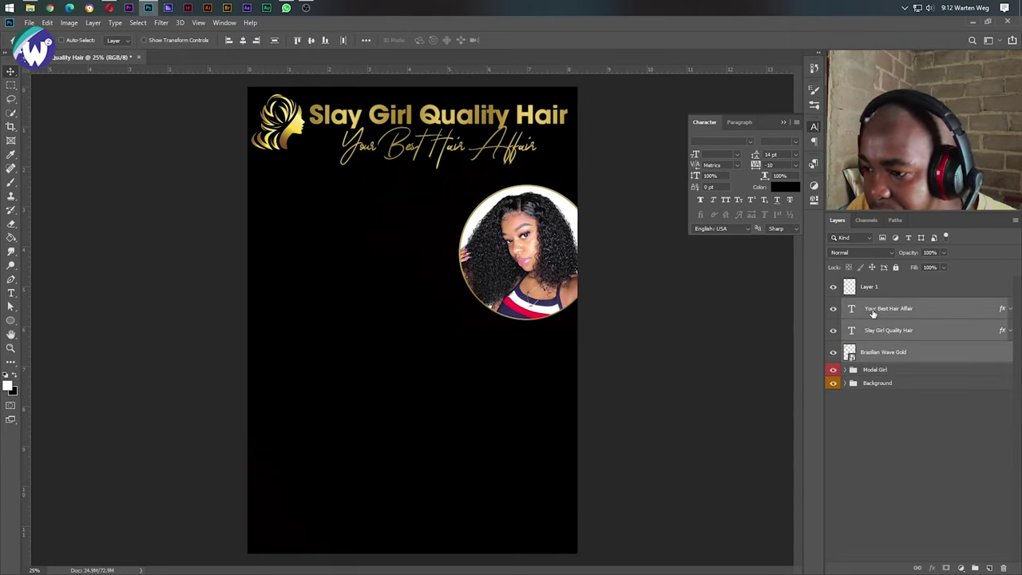
Group the three header layers as 'Main Tittle' and give the group a yellow label
key("ctrl+g")
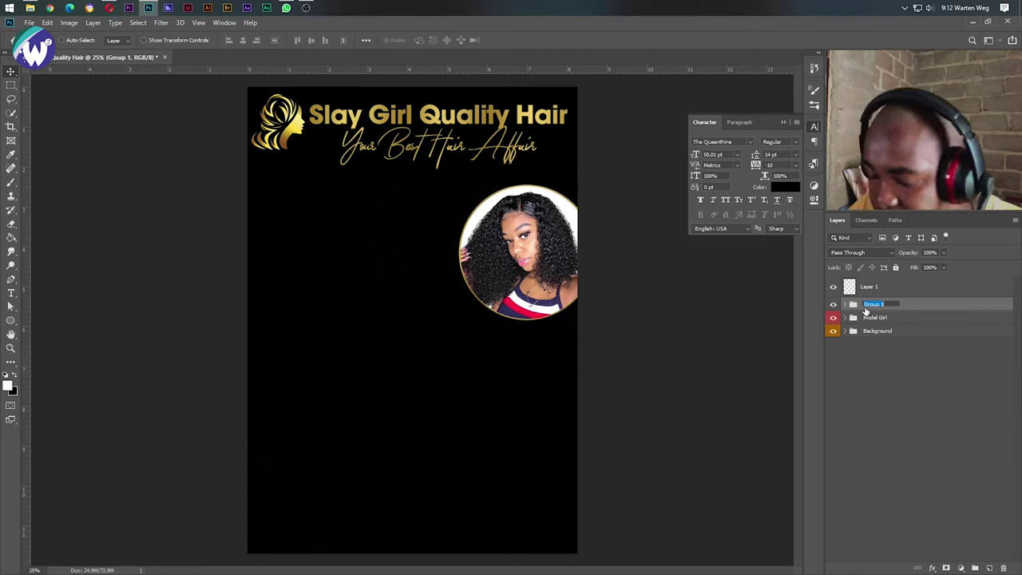
type("Mai")
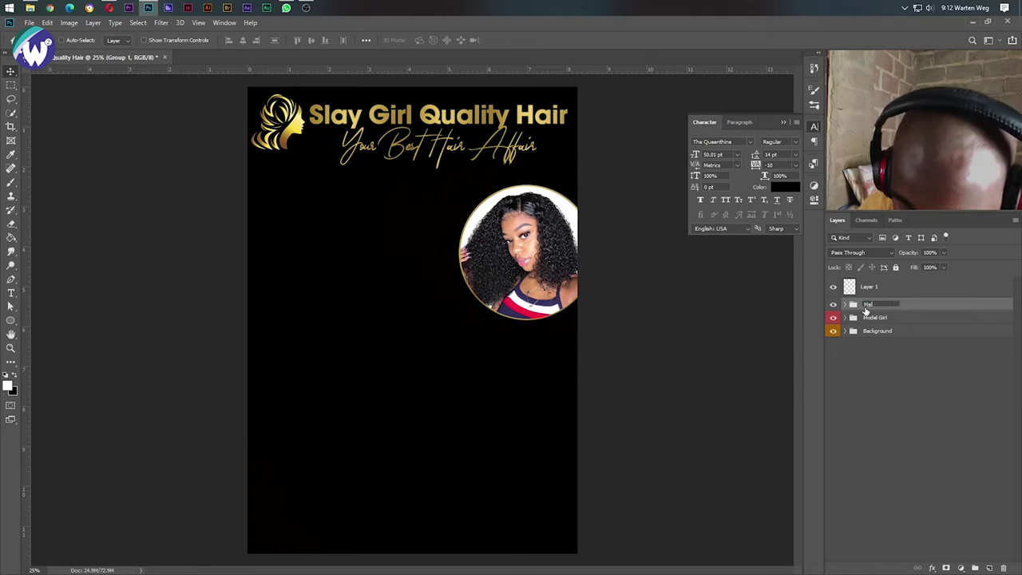
type("n T")
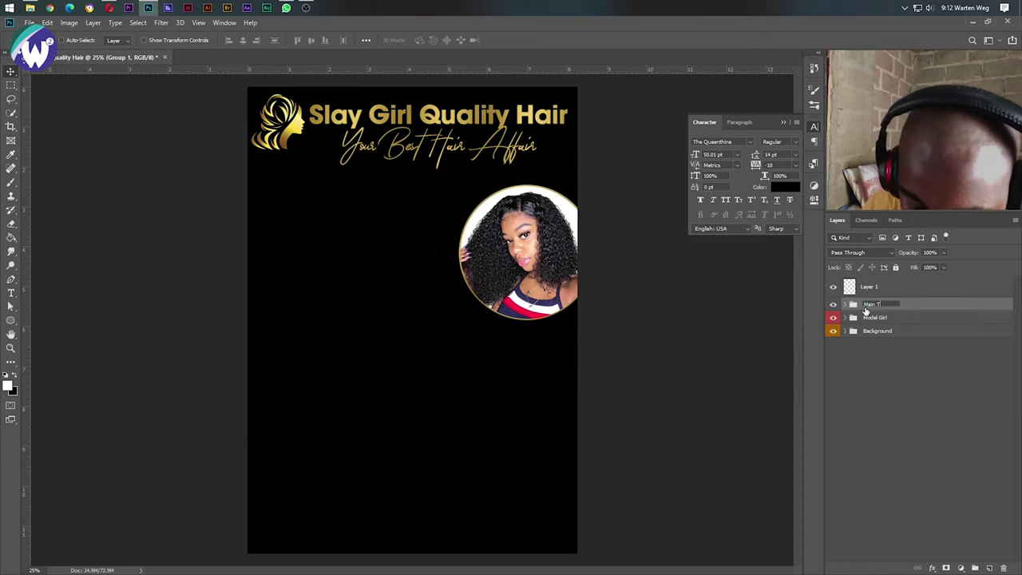
type("itle")
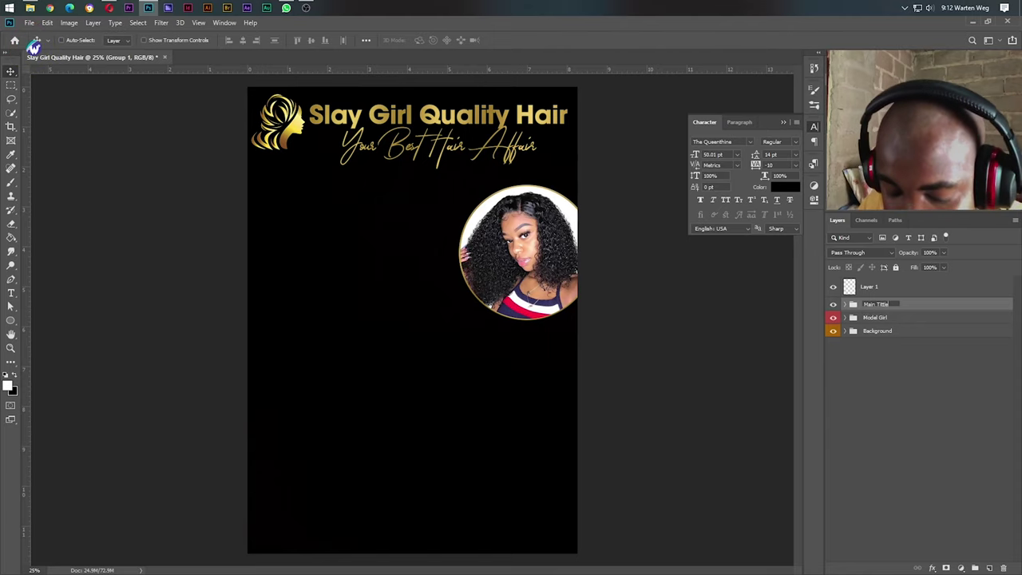
left_click(873, 350)
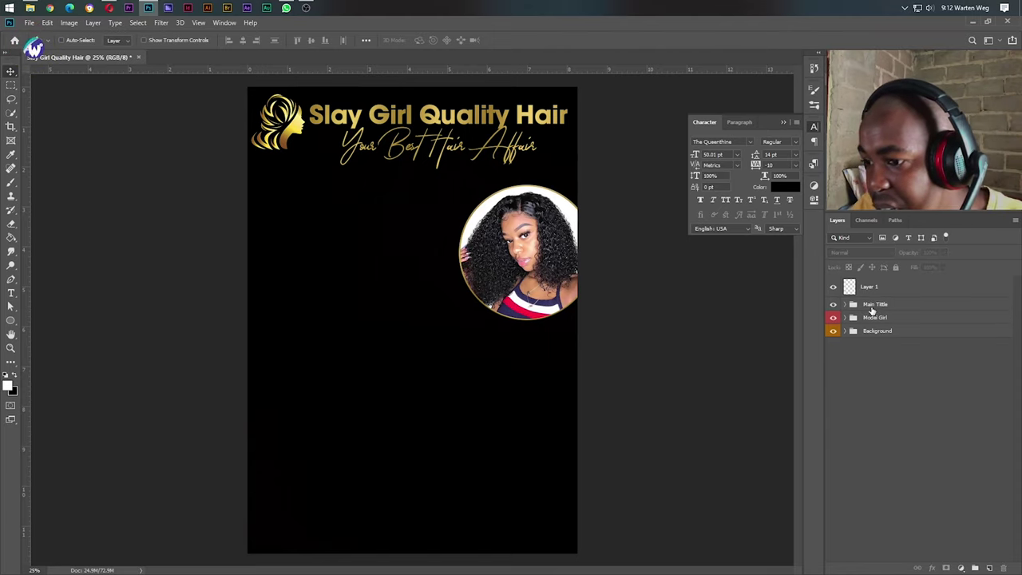
left_click(872, 310)
right_click(872, 310)
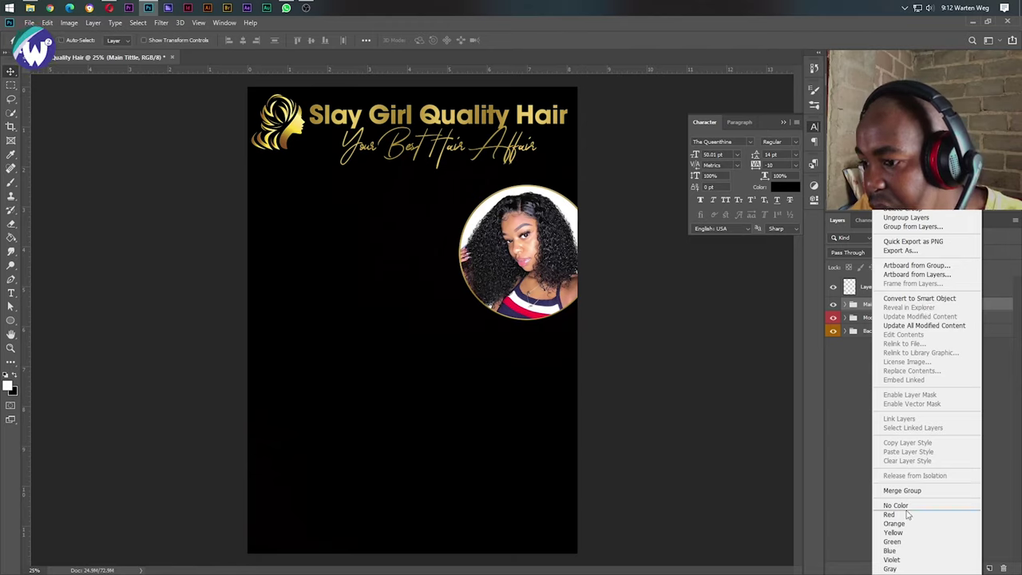
left_click(895, 532)
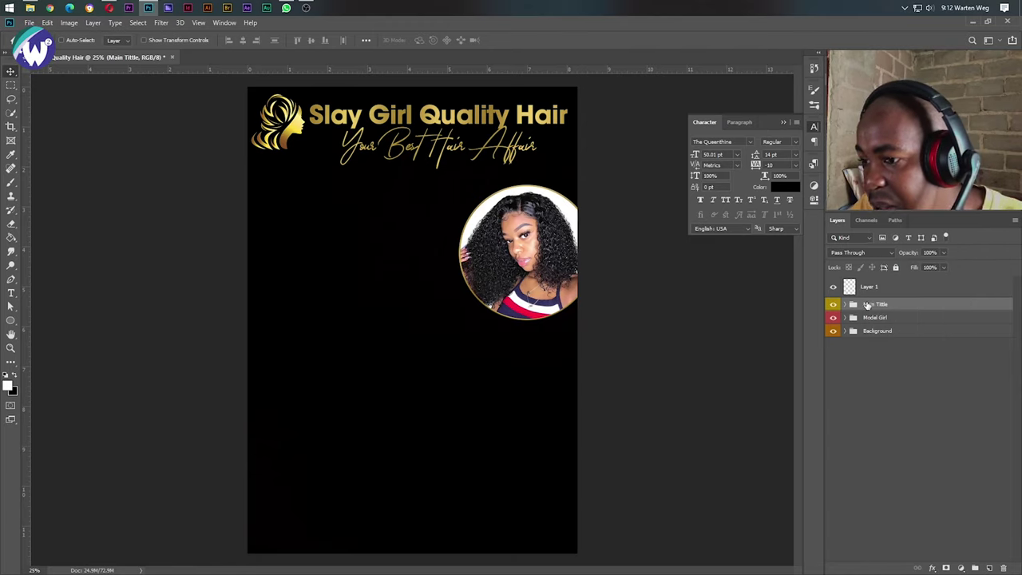
left_click(871, 289)
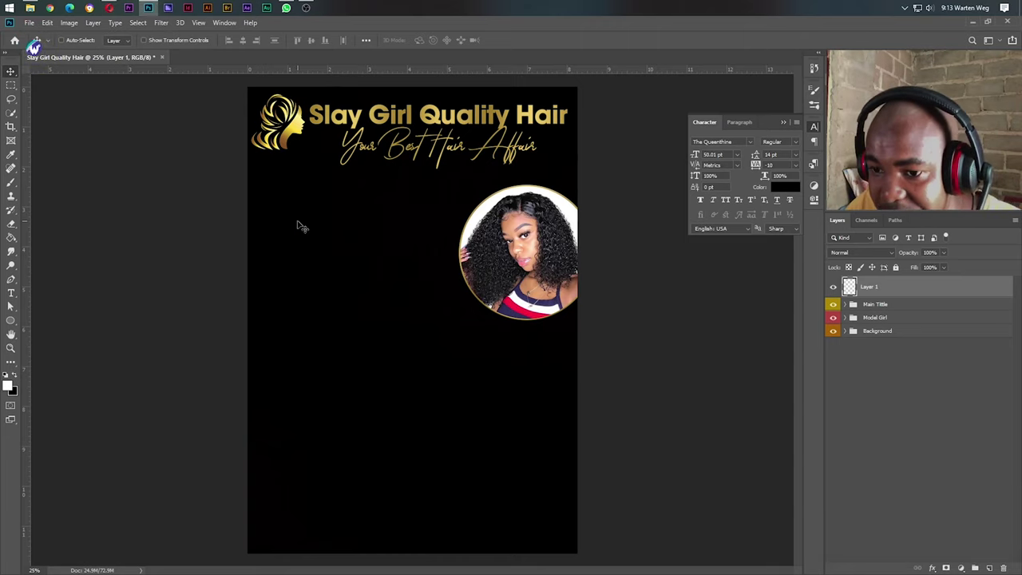
Set the Type tool colour to light grey #eeeeee
key("t")
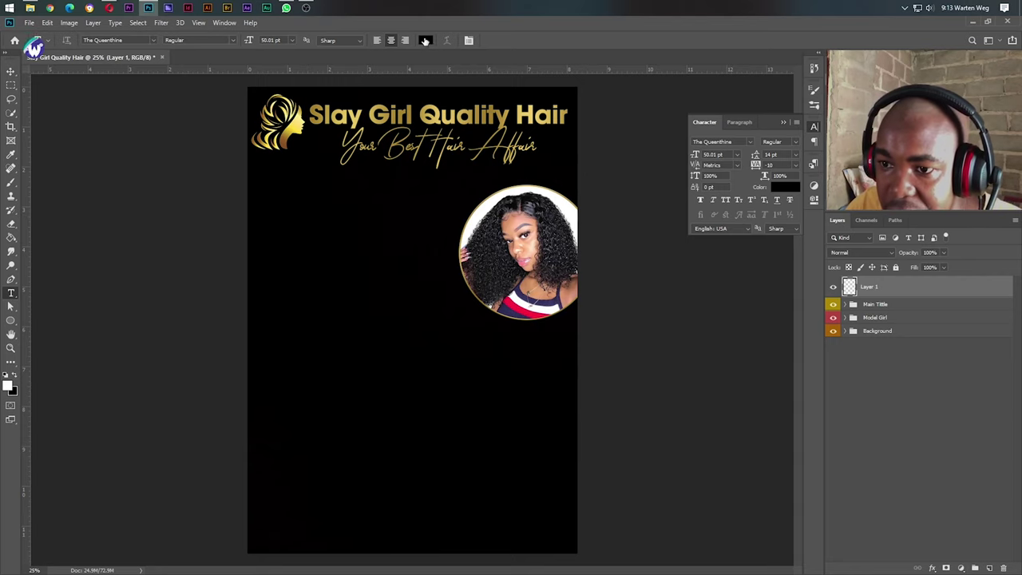
left_click(425, 40)
left_click_drag(671, 289, 647, 277)
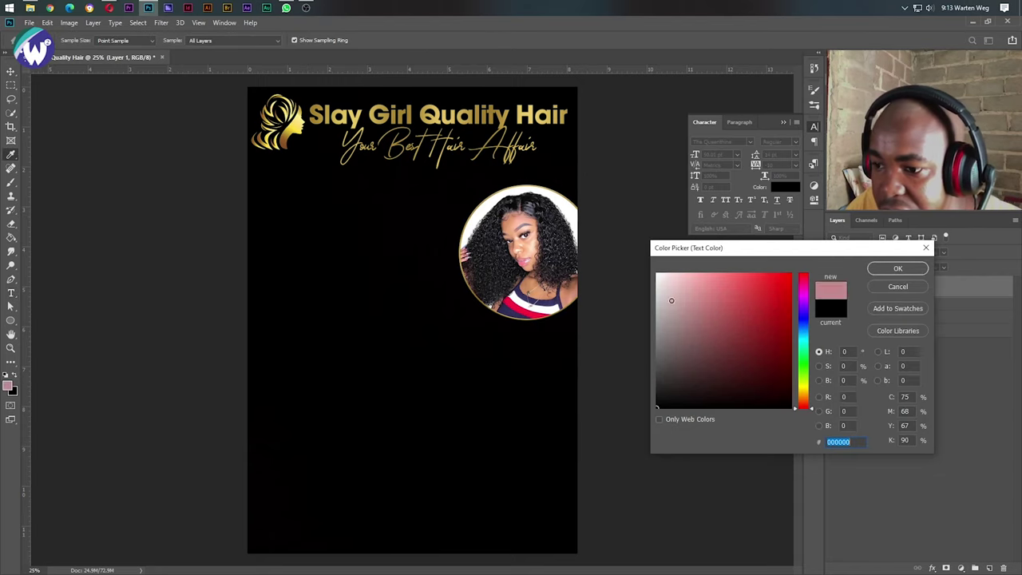
left_click(899, 269)
Paste the 'Lay-ByeAccepted|3MonthsToPay' line below the tagline and commit it
left_click(304, 210)
right_click(303, 211)
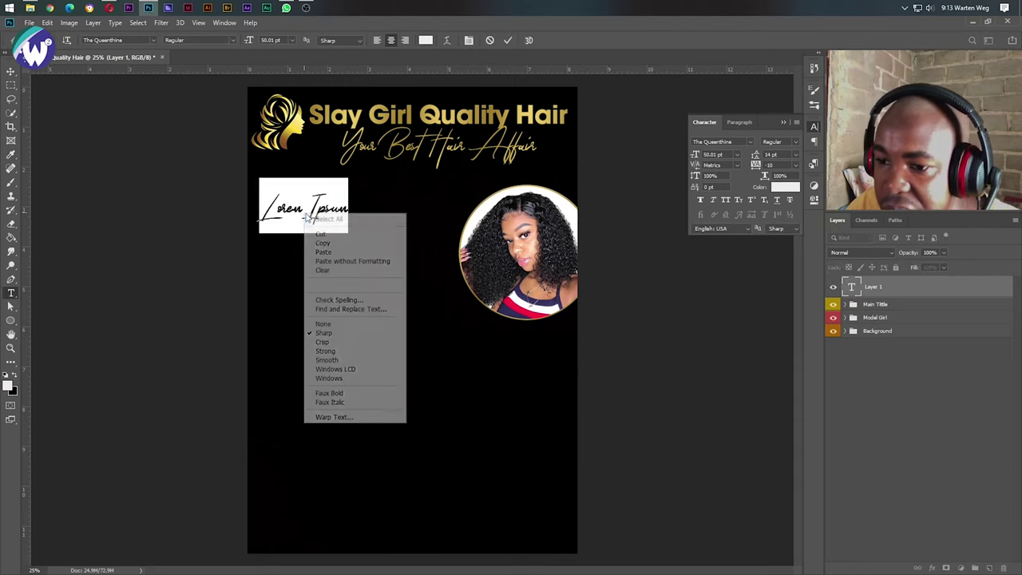
left_click(345, 262)
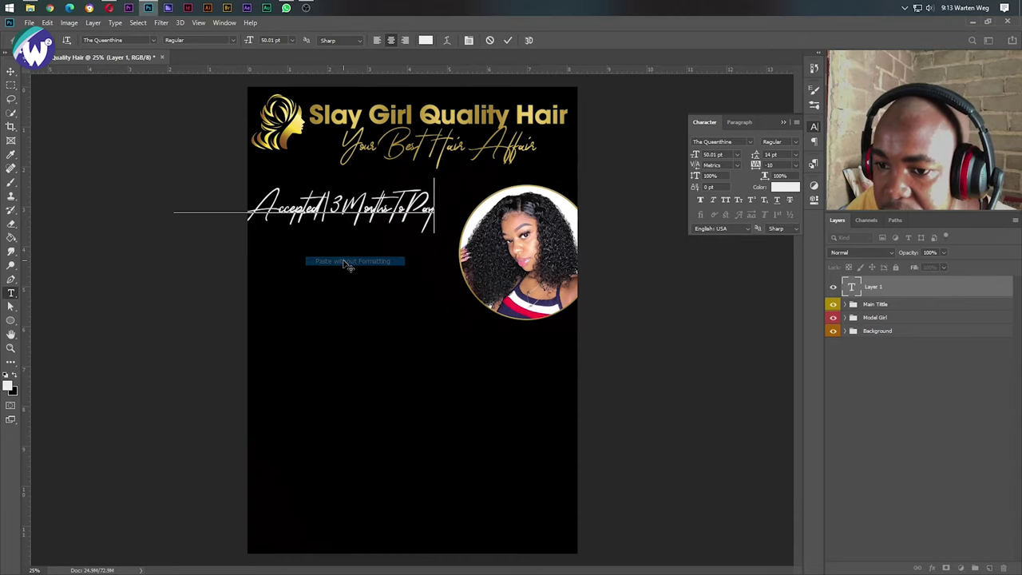
key("ctrl+z")
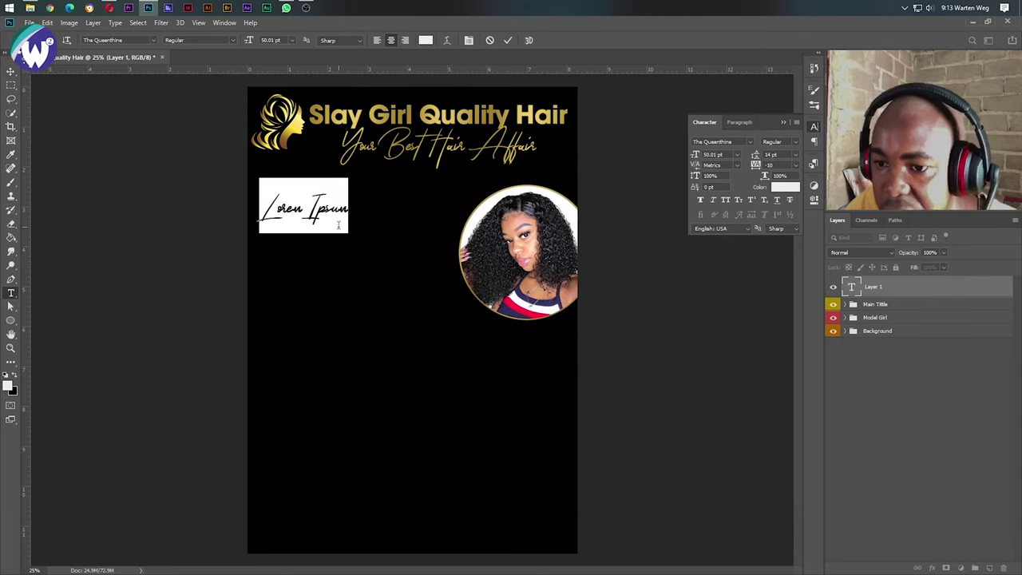
key("ctrl+v")
type("Bye")
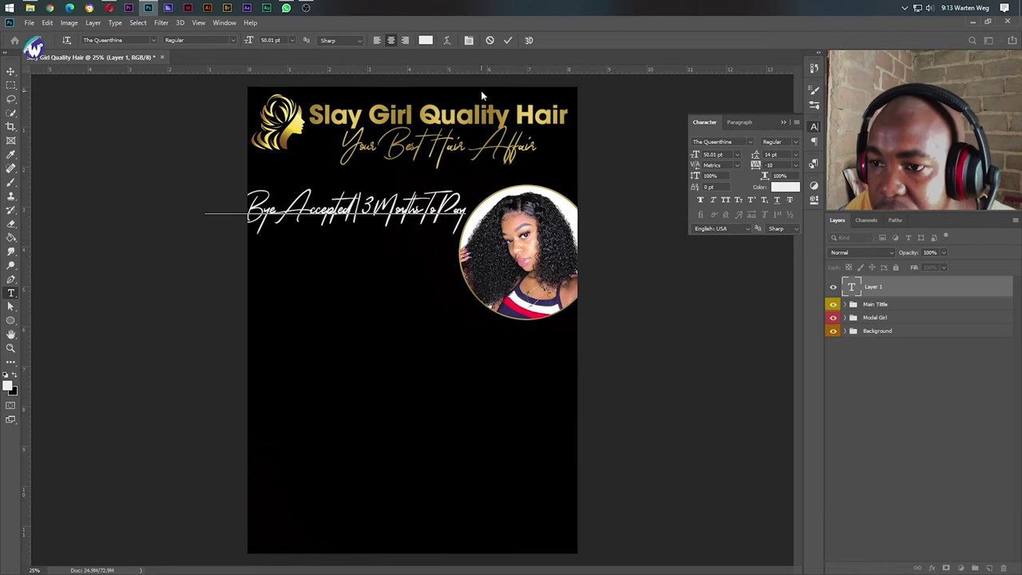
left_click(508, 41)
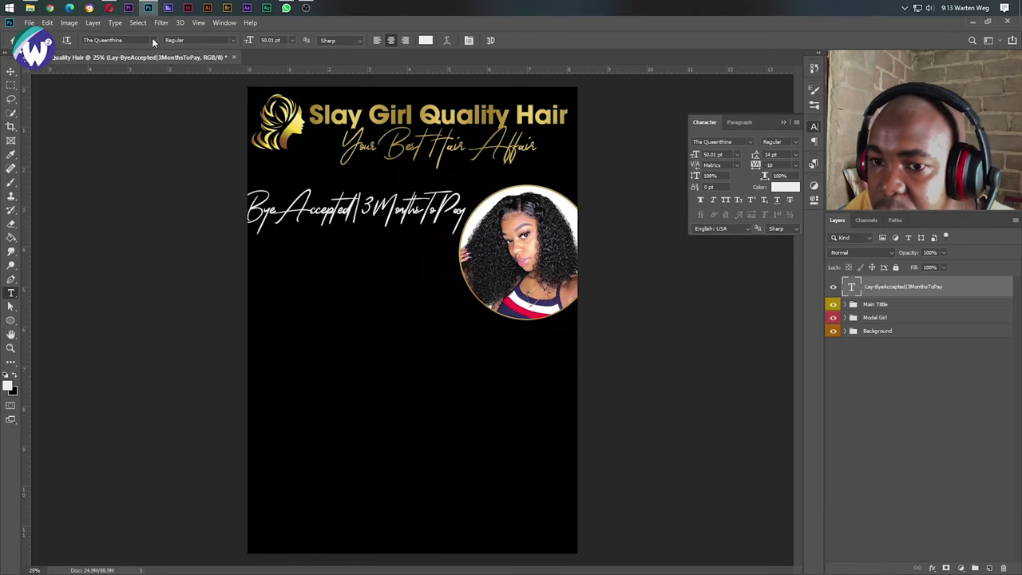
Set the line to Open Sans at 19.01 pt and move it under the tagline
left_click(151, 40)
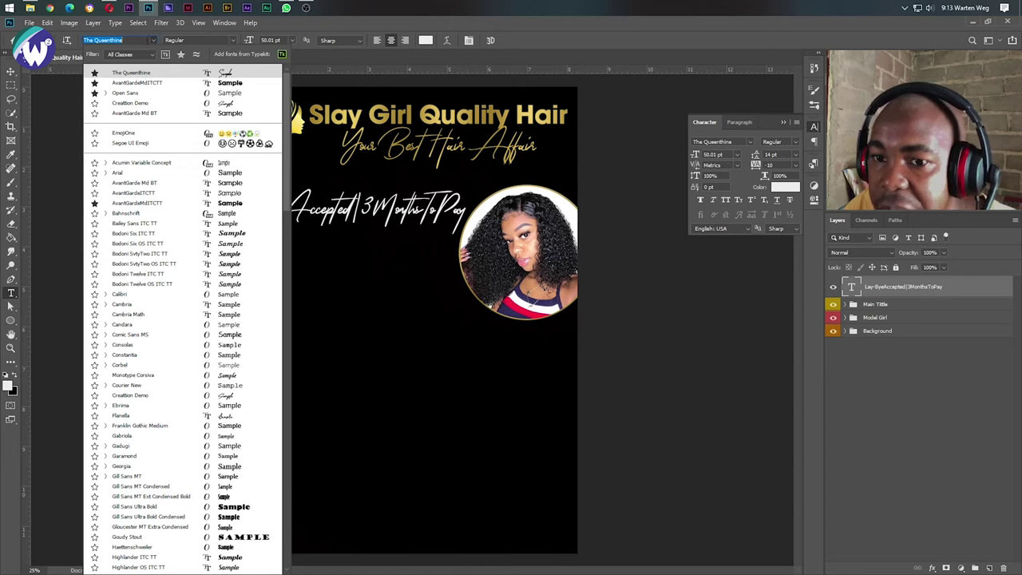
left_click(141, 94)
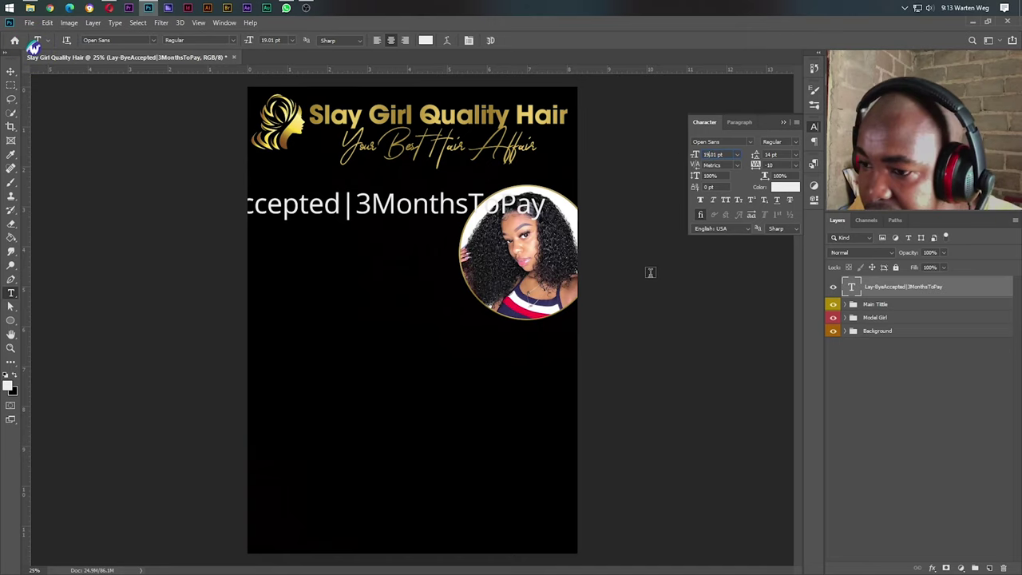
key("Return")
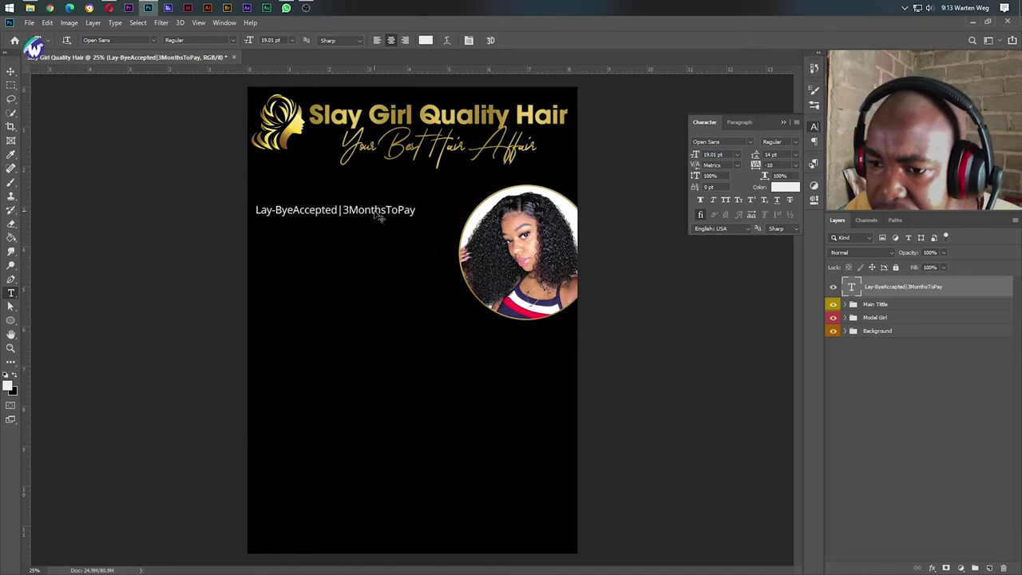
mouse_move(380, 216)
left_mouse_down()
mouse_move(396, 200)
mouse_move(402, 211)
left_mouse_up()
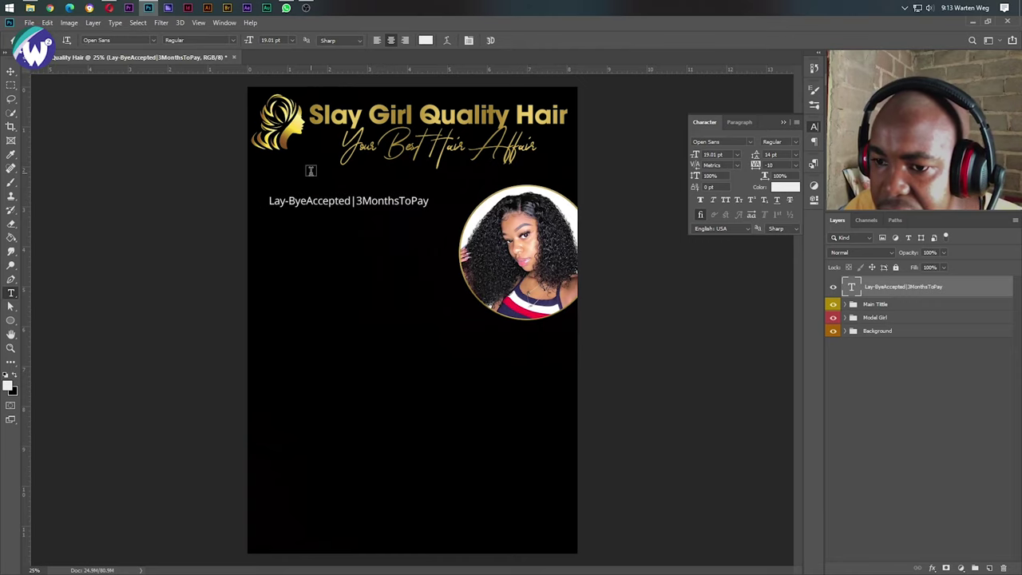
Draw Rectangle 1 over the Lay-Bye line and skew its top edge right into a parallelogram
left_click(11, 320)
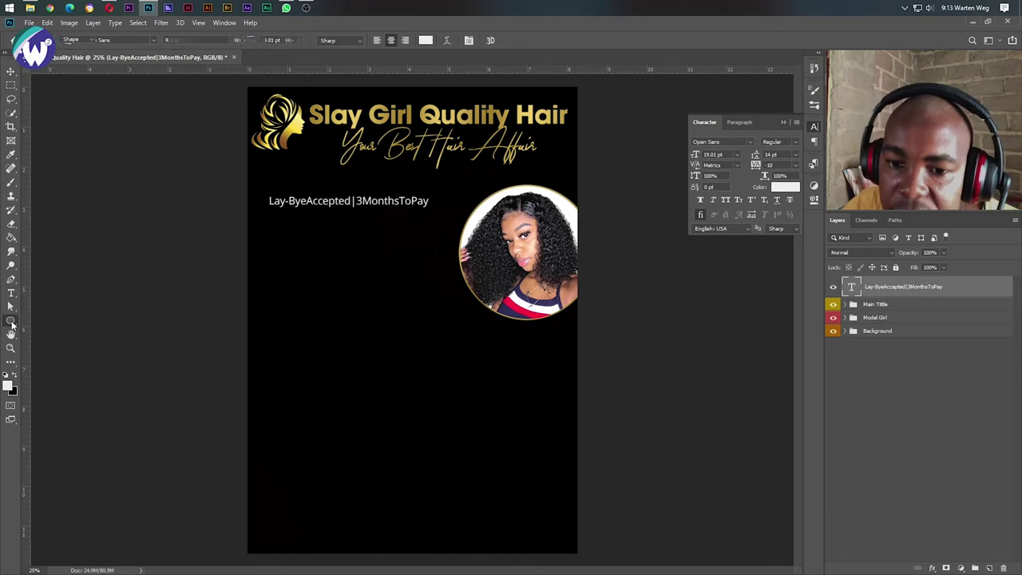
left_click(56, 320)
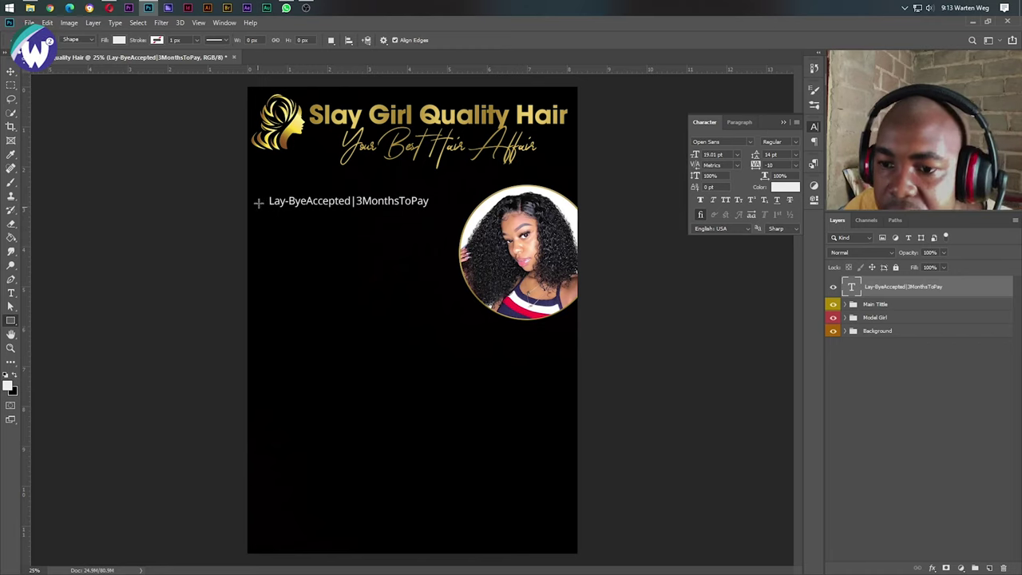
scroll(282, 214, "up", 1)
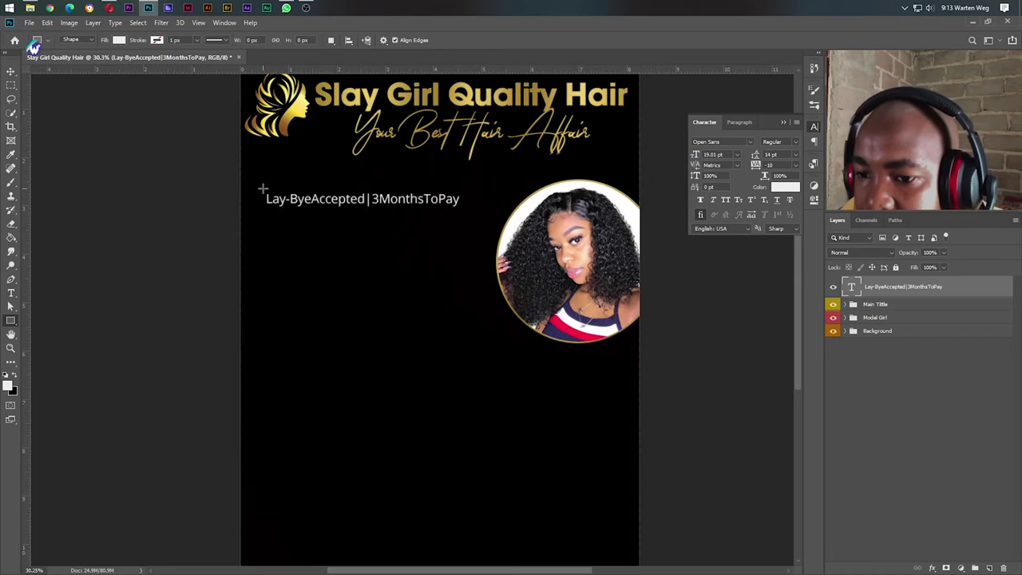
left_click_drag(264, 190, 468, 209)
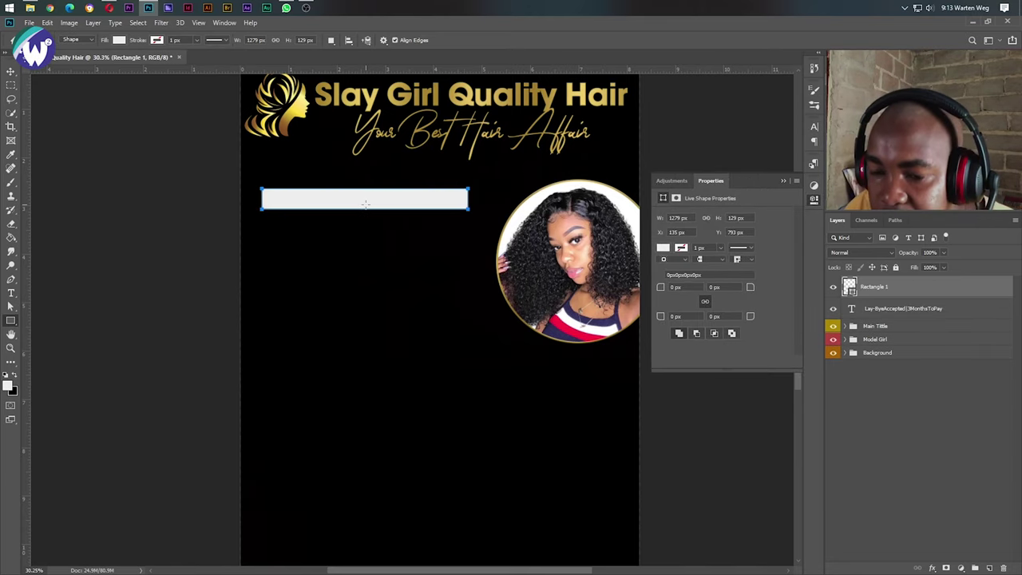
key("ctrl+t")
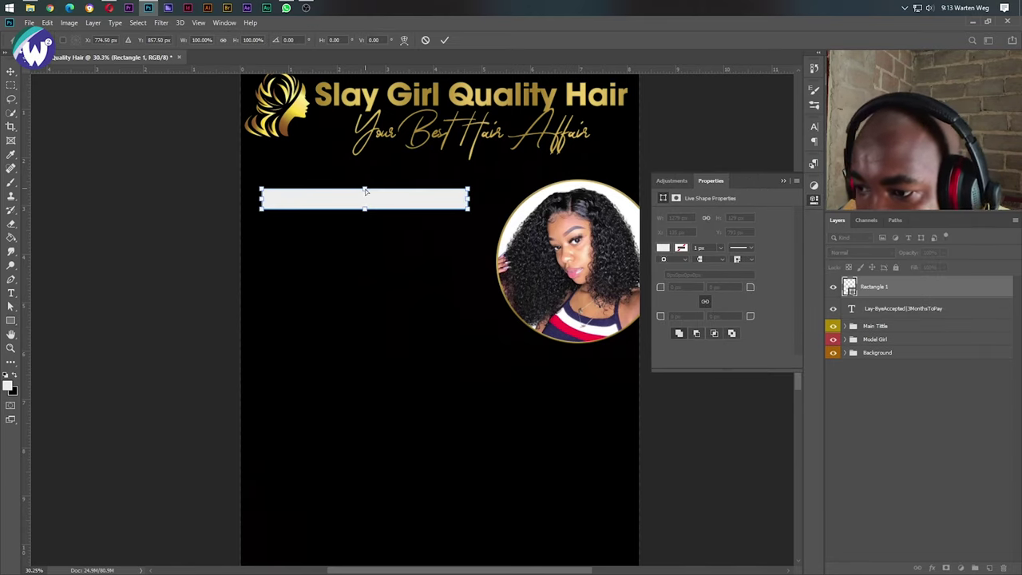
left_click_drag(364, 192, 377, 192)
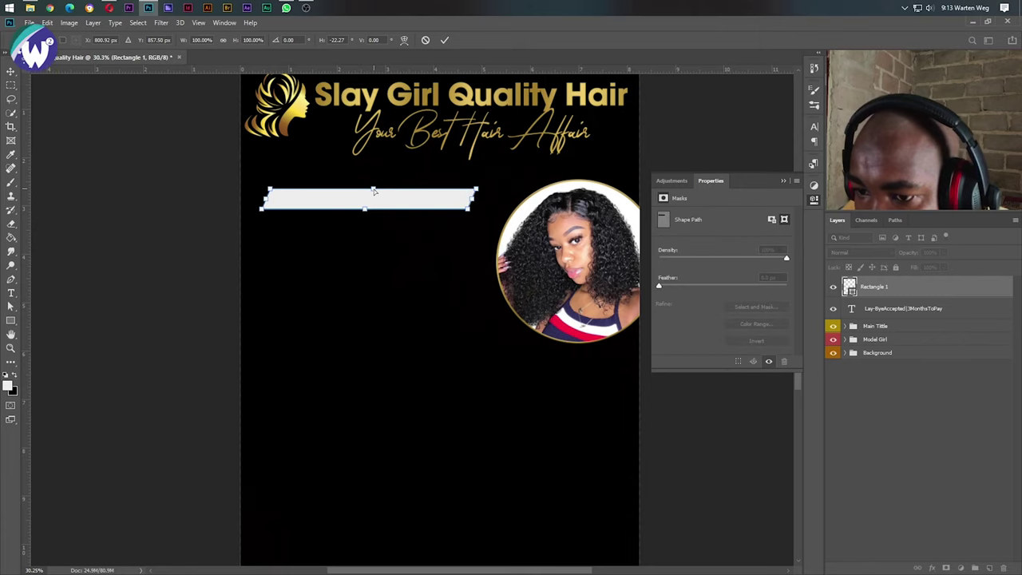
left_click(445, 40)
Make the Lay-Bye text black and move its layer above Rectangle 1
left_click(890, 309)
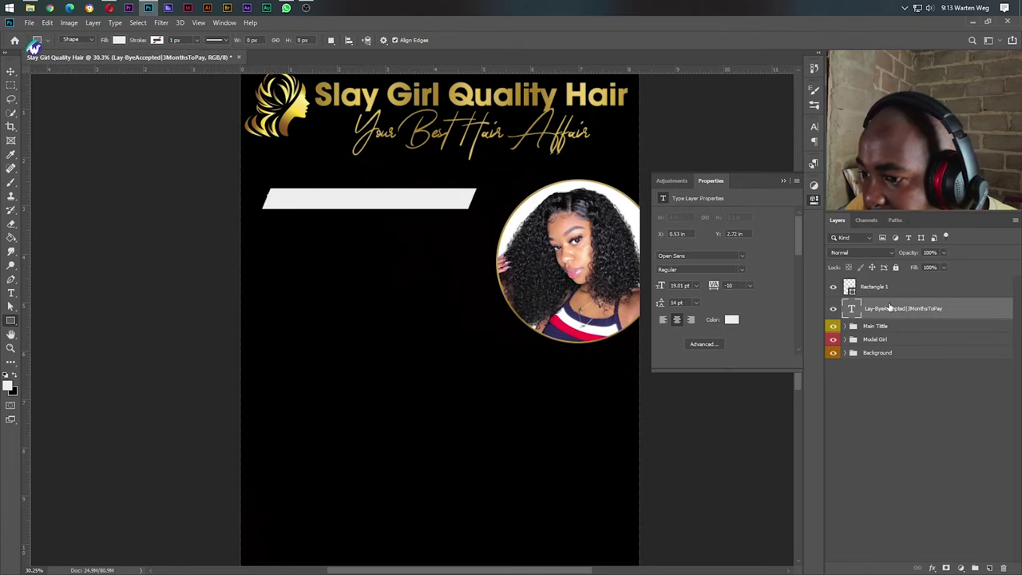
left_click(730, 322)
left_click_drag(767, 359, 795, 409)
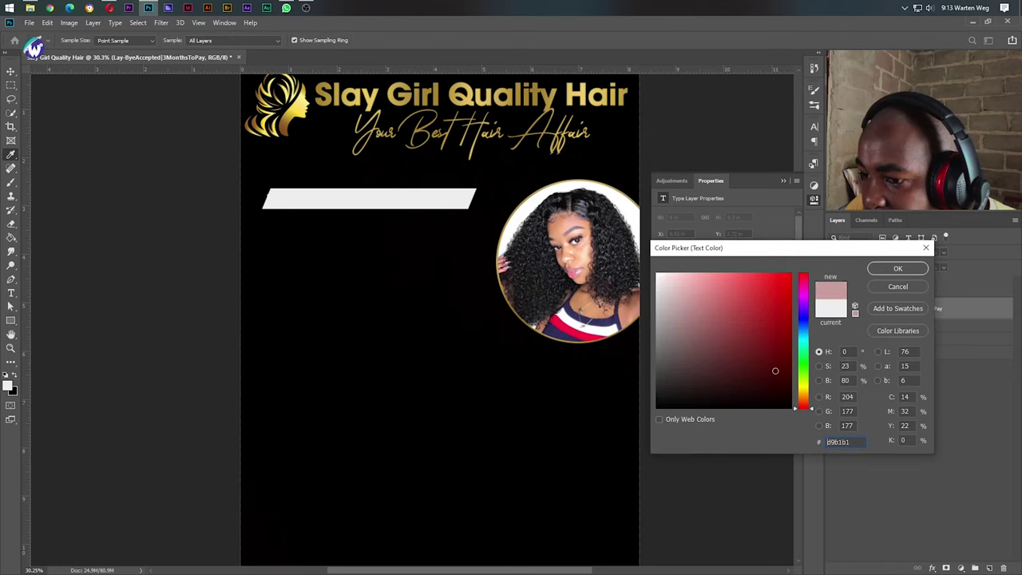
left_click(898, 269)
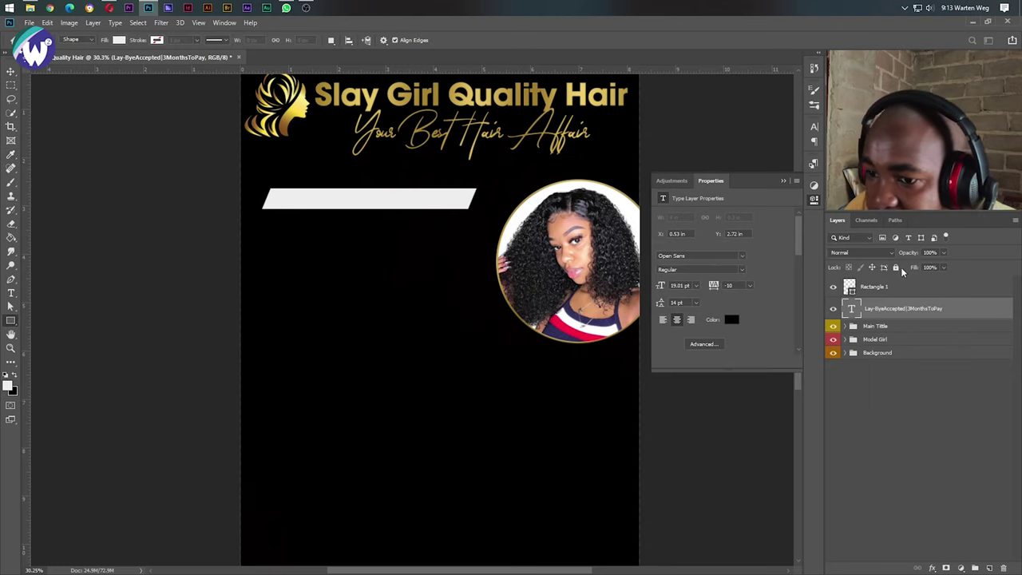
left_click_drag(871, 309, 871, 288)
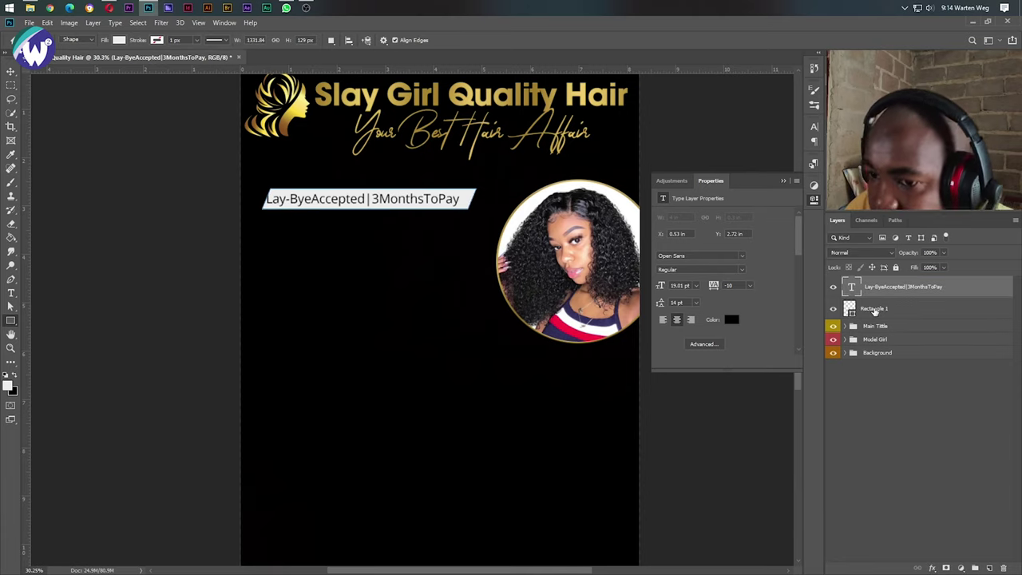
Centre the text horizontally and vertically on the slanted bar
left_click(874, 308, "shift")
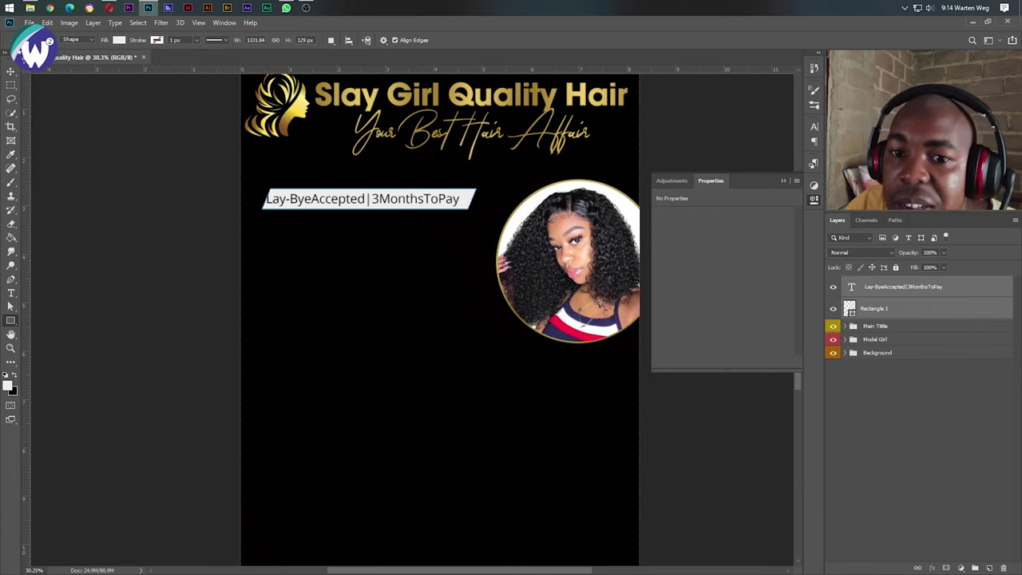
left_click(11, 72)
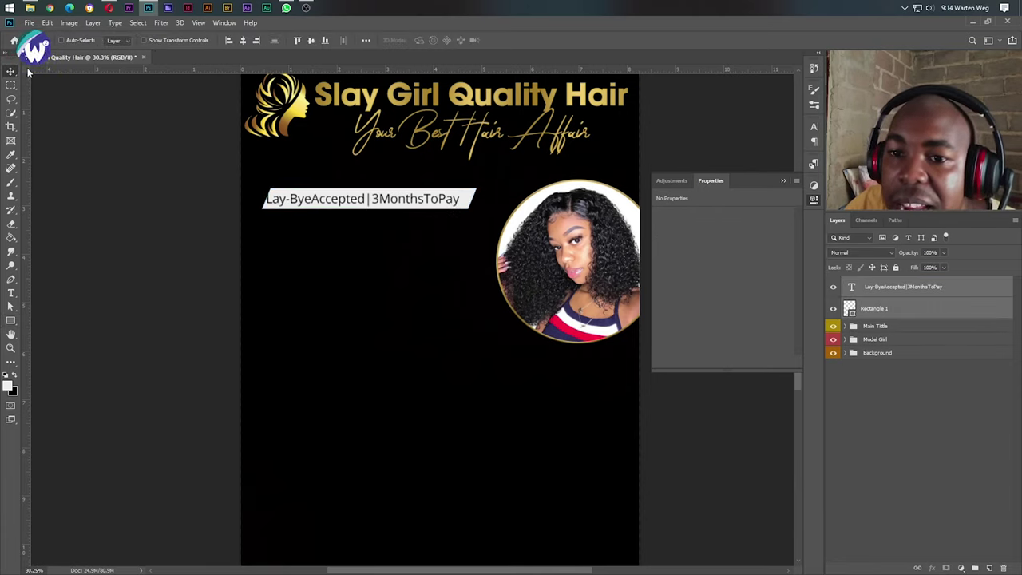
left_click(243, 40)
left_click(311, 42)
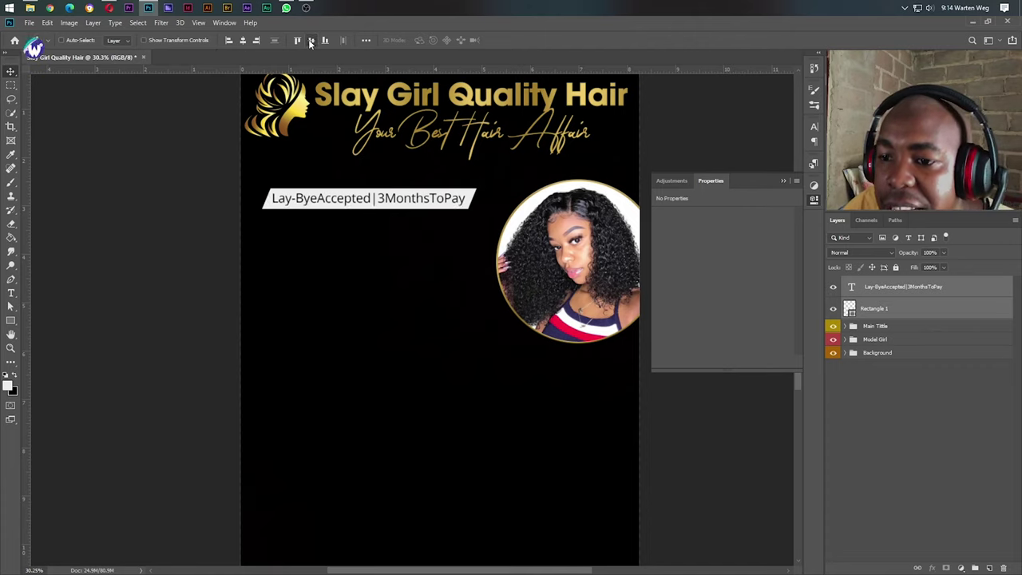
Set the Lay-Bye text's font style to Semibold
left_click(879, 309)
left_click(879, 287)
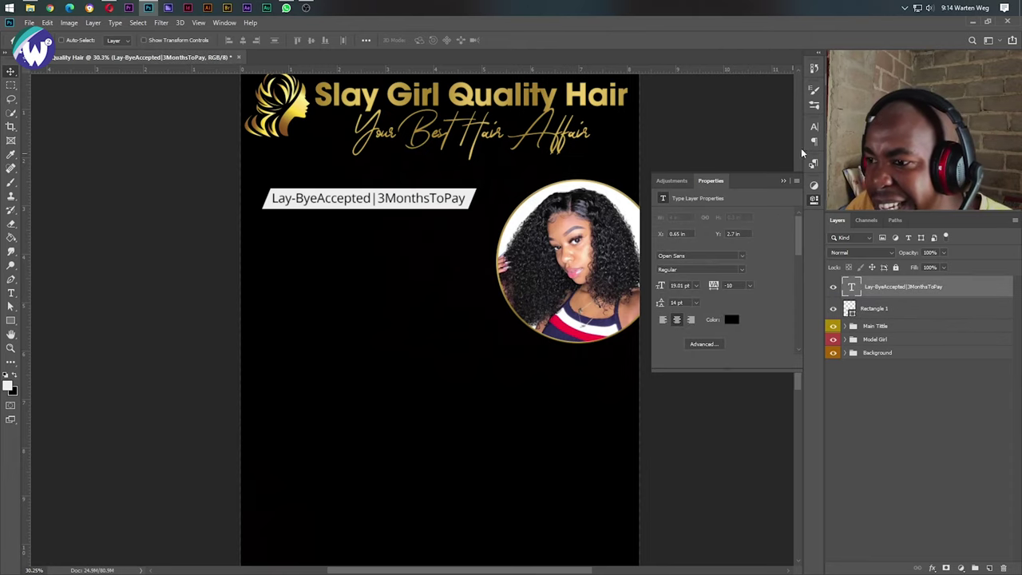
left_click(815, 127)
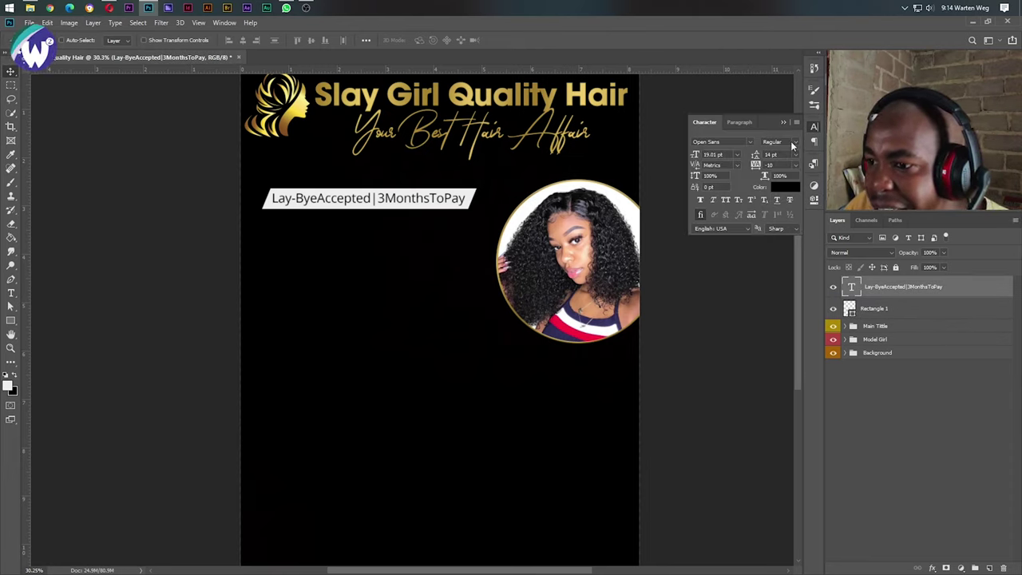
left_click(779, 141)
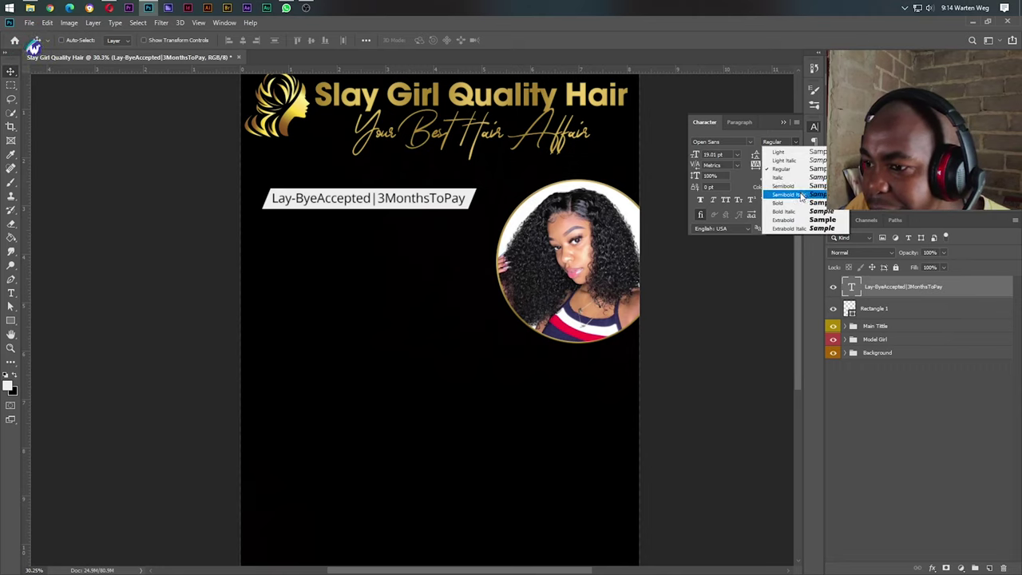
left_click(791, 187)
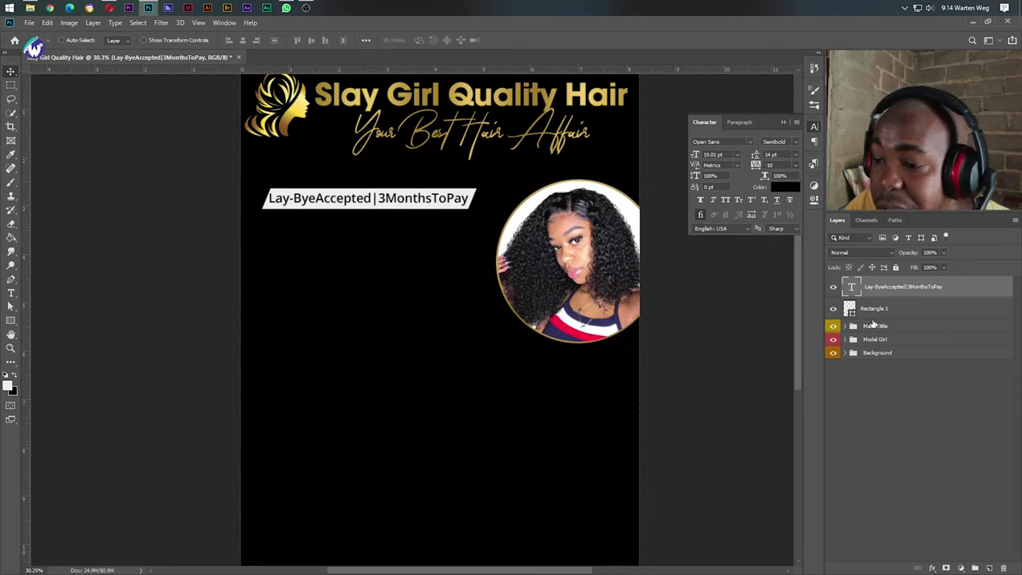
Widen Rectangle 1 evenly on both sides to about 104% width
left_click(875, 310)
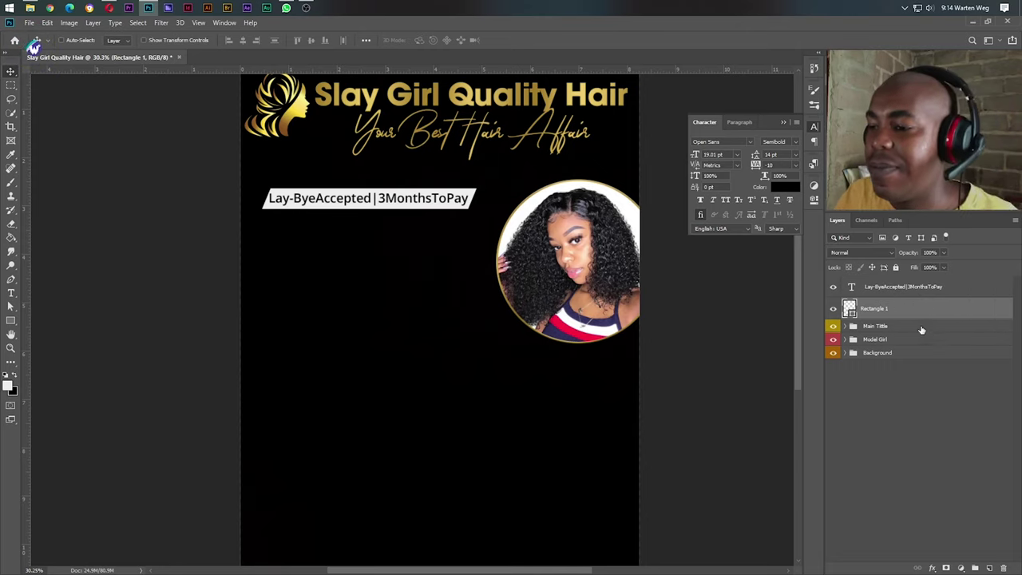
key("ctrl+t")
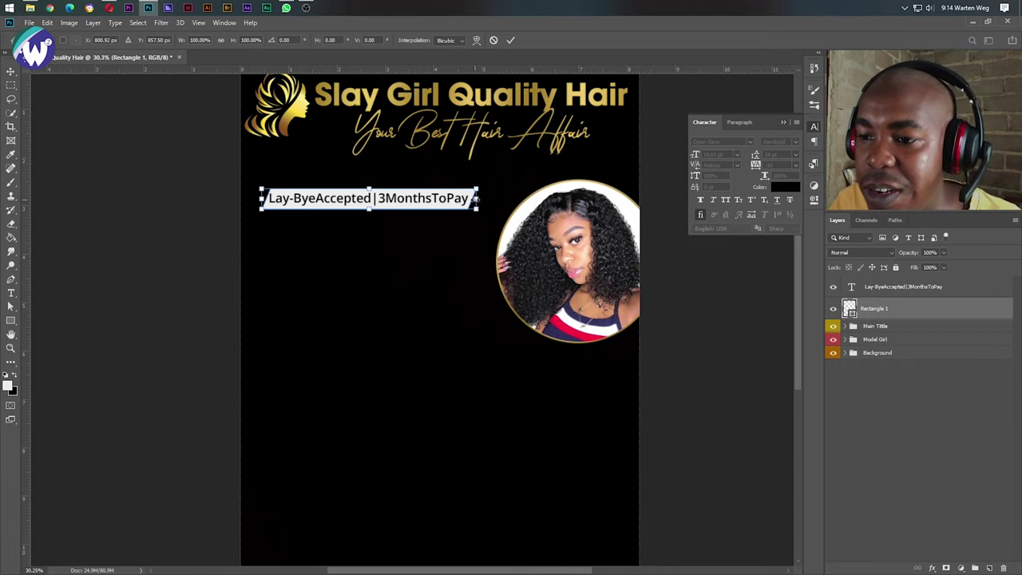
left_click_drag(477, 198, 480, 198)
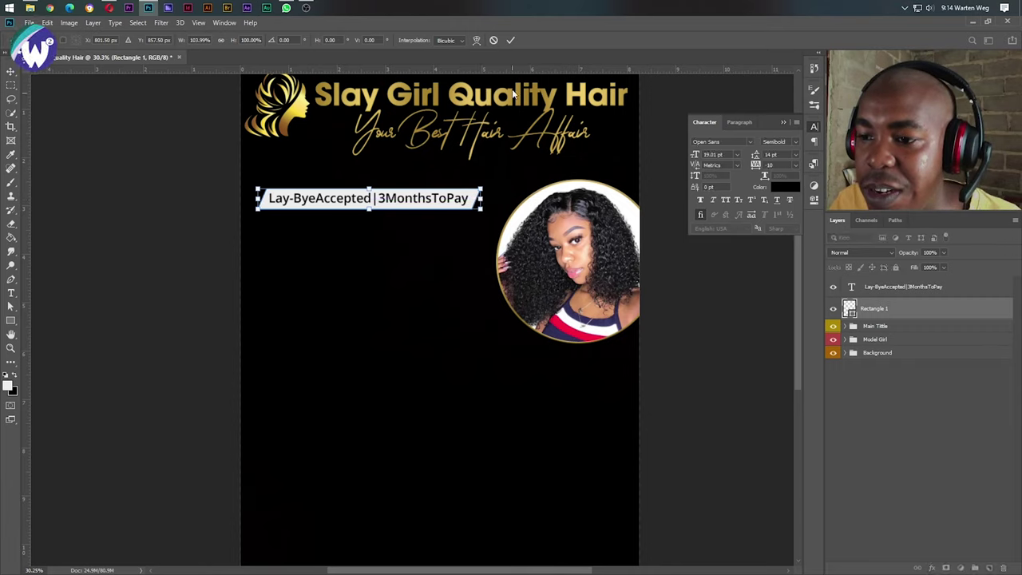
left_click(511, 40)
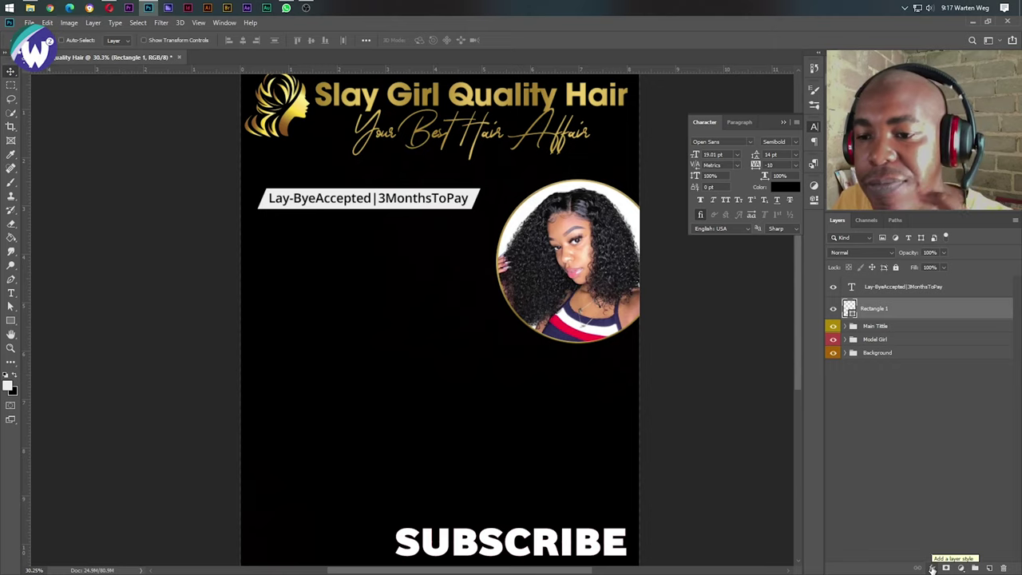
Give Rectangle 1 a gold Gradient Overlay and gradient Stroke, leaving Bevel & Emboss off
left_click(932, 567)
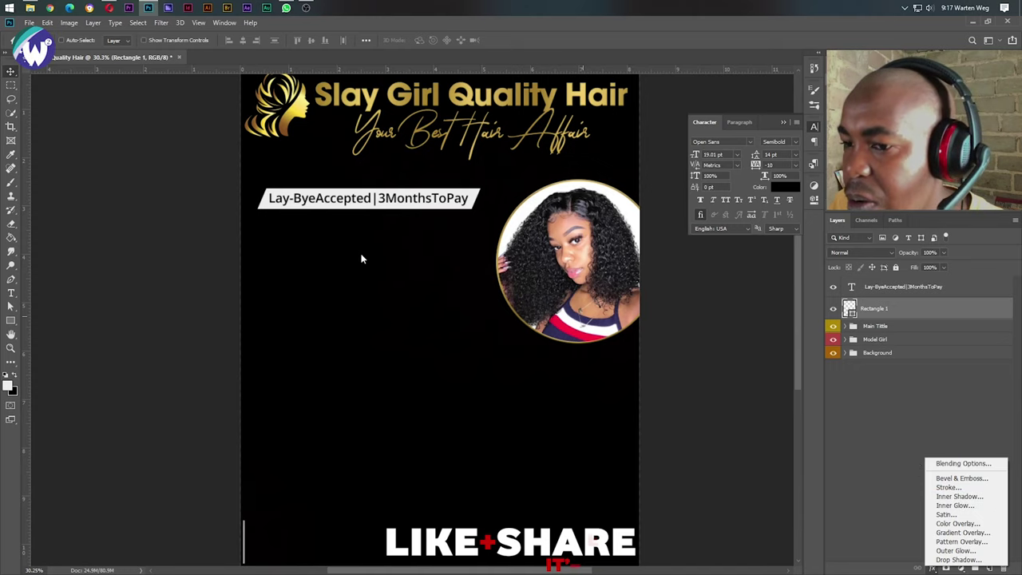
left_click(985, 532)
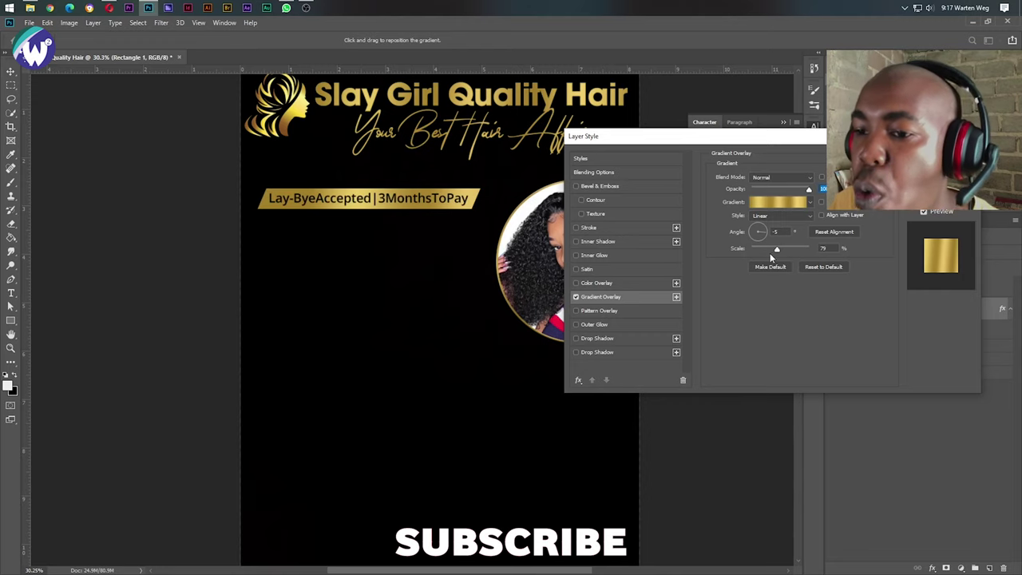
left_click(588, 227)
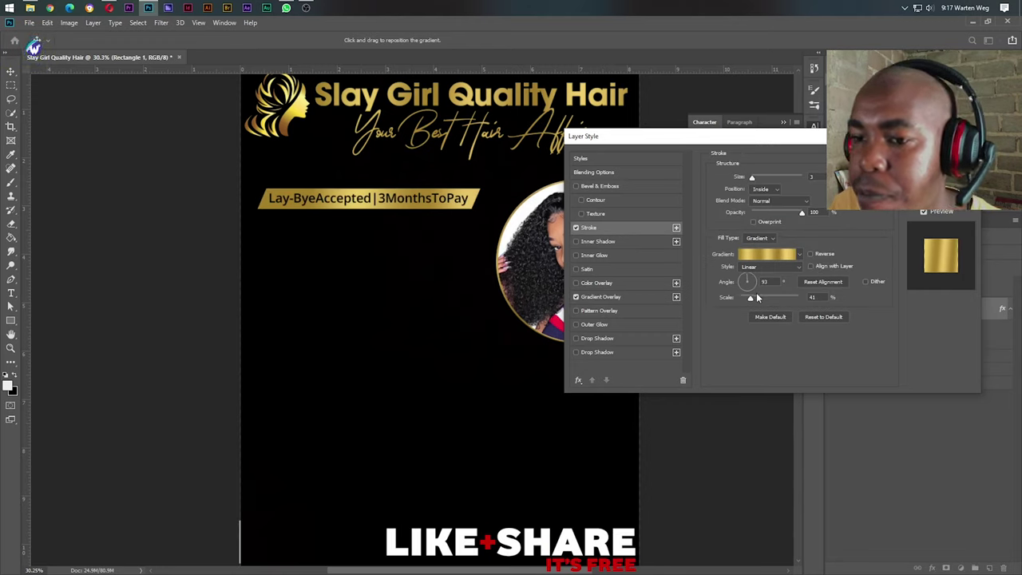
left_click(594, 186)
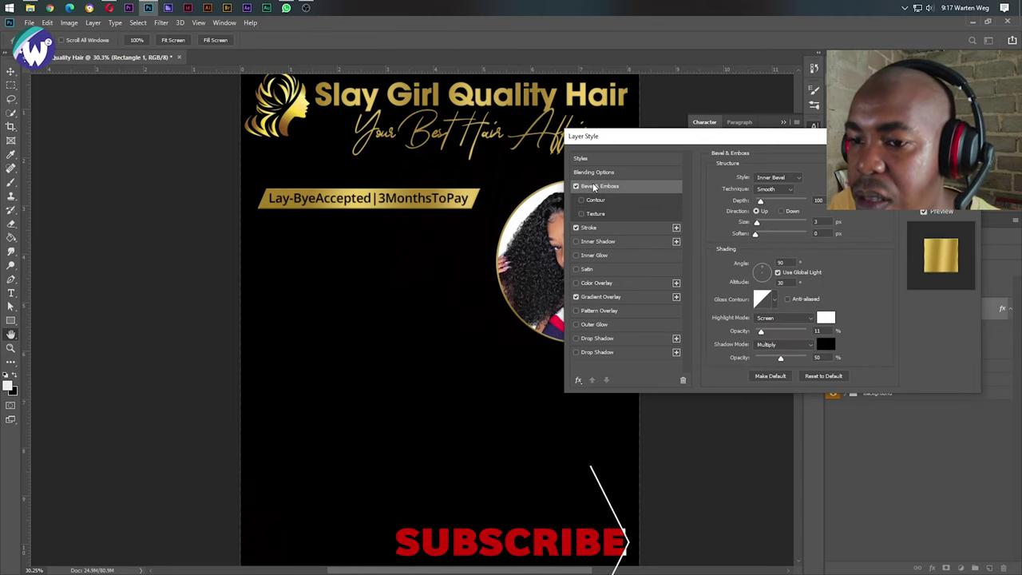
left_click(576, 186)
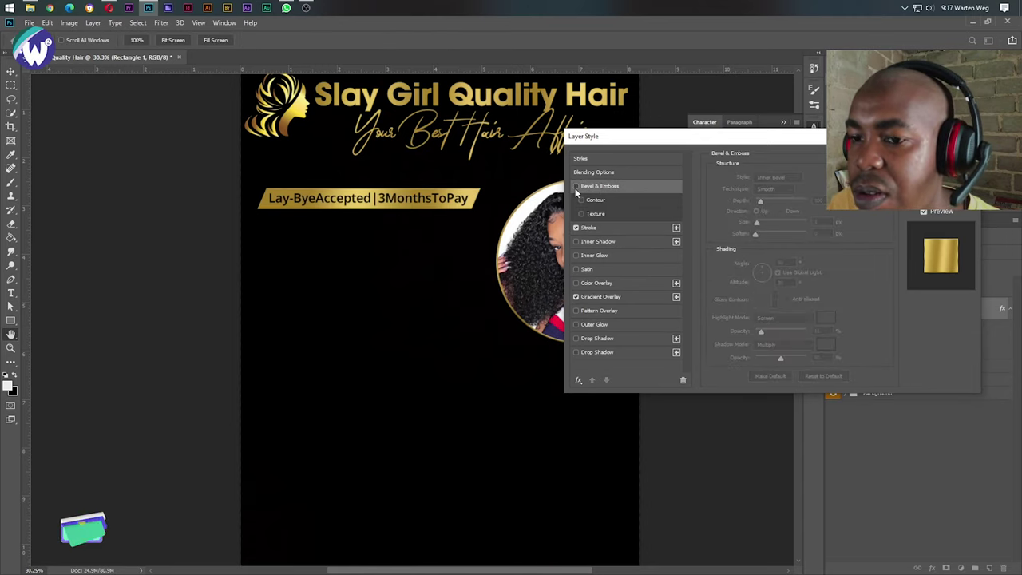
left_click(624, 228)
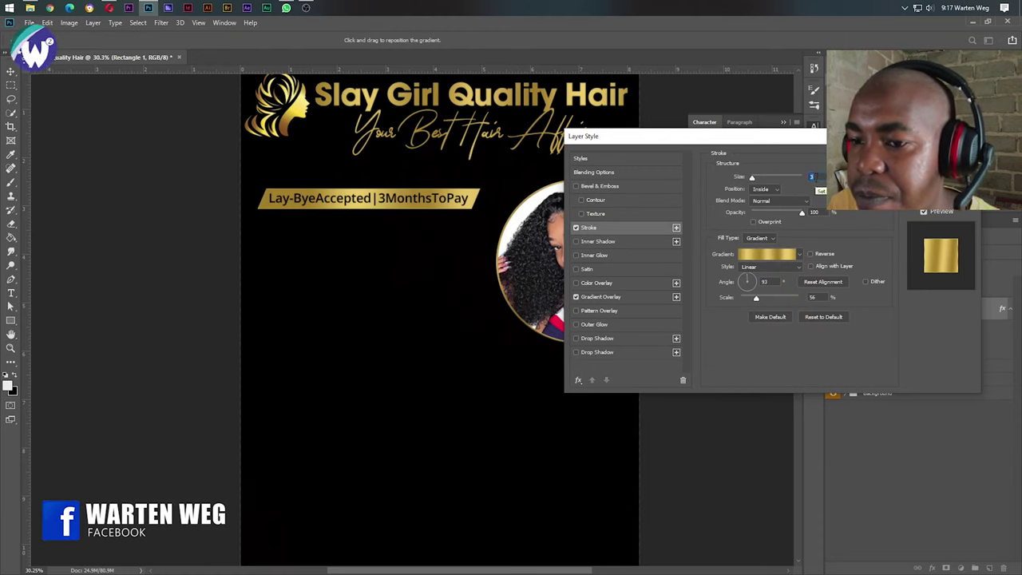
key("Return")
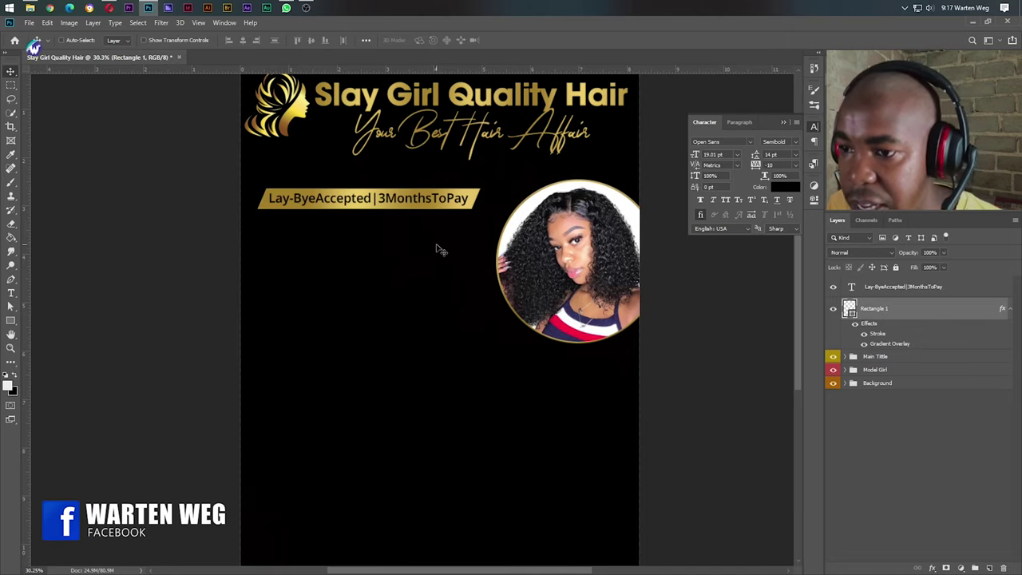
Add spaces so the text reads 'Lay-Bye Accepted | 3 Months To Pay'
left_click(873, 293)
key("t")
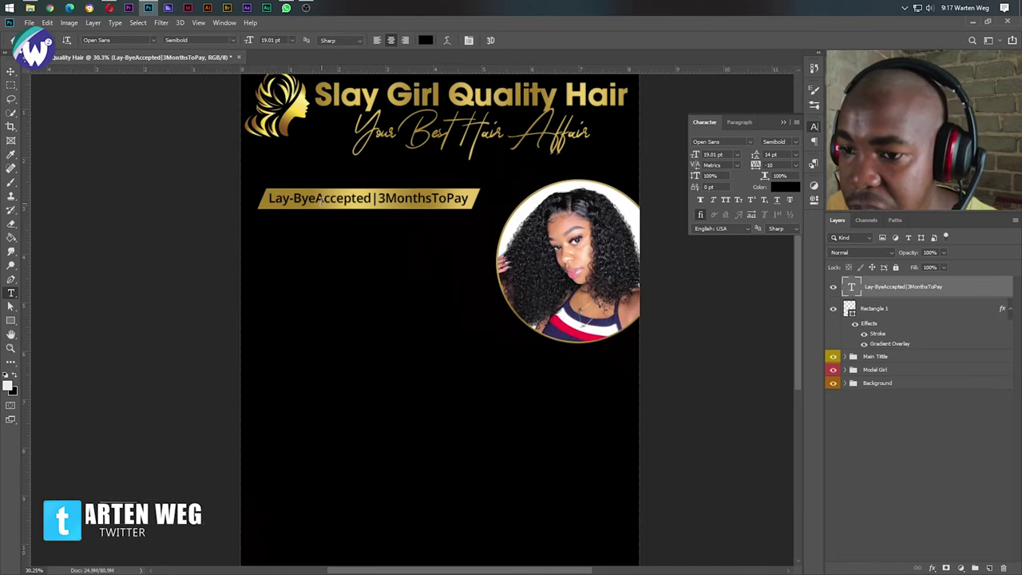
left_click(315, 200)
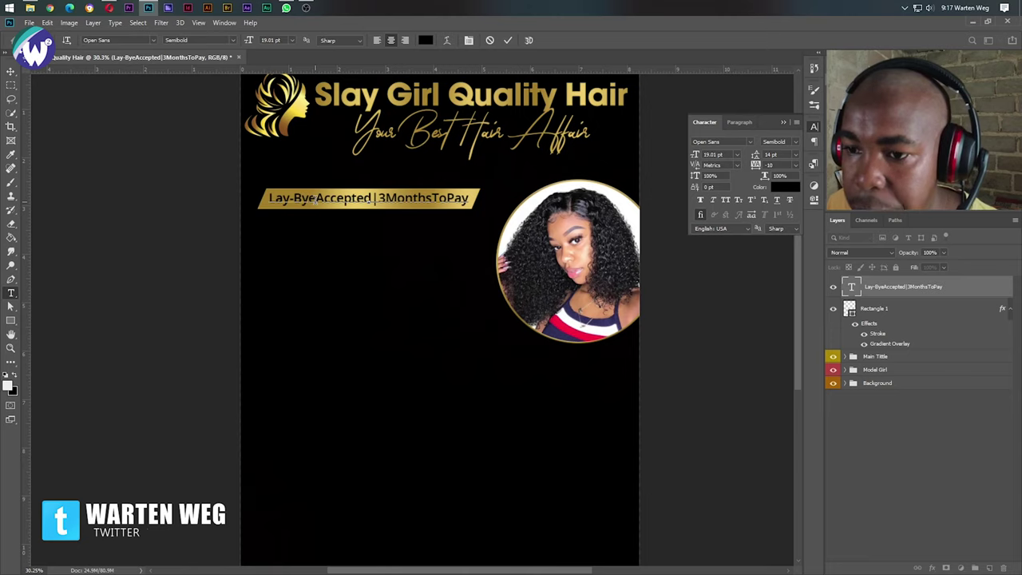
left_click(389, 199)
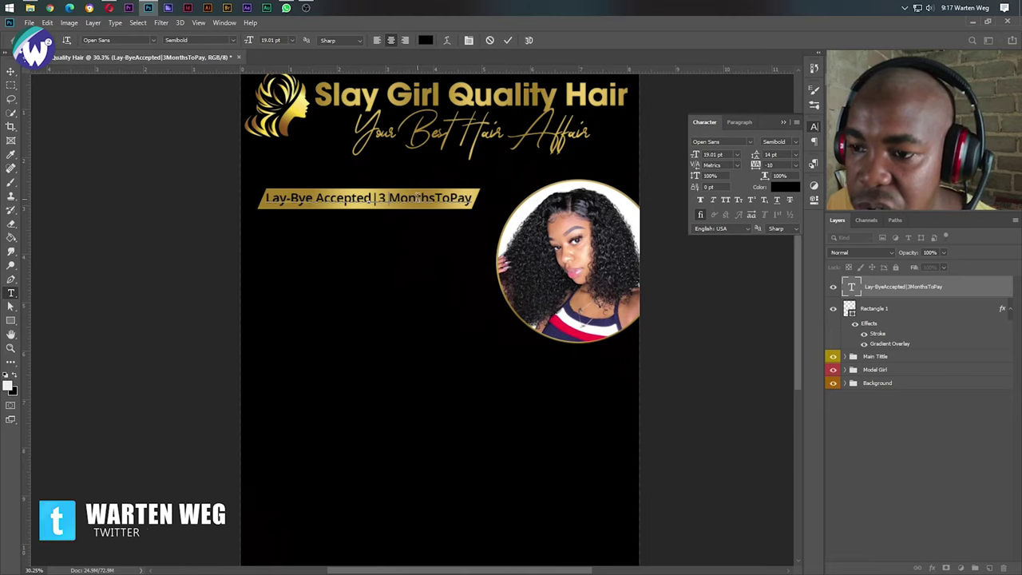
left_click(436, 200)
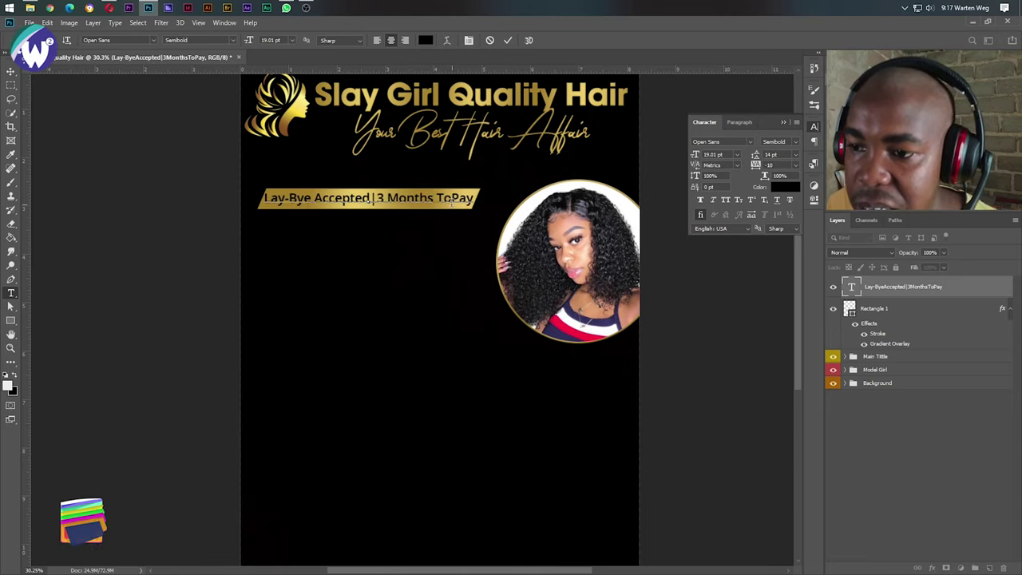
left_click(453, 200)
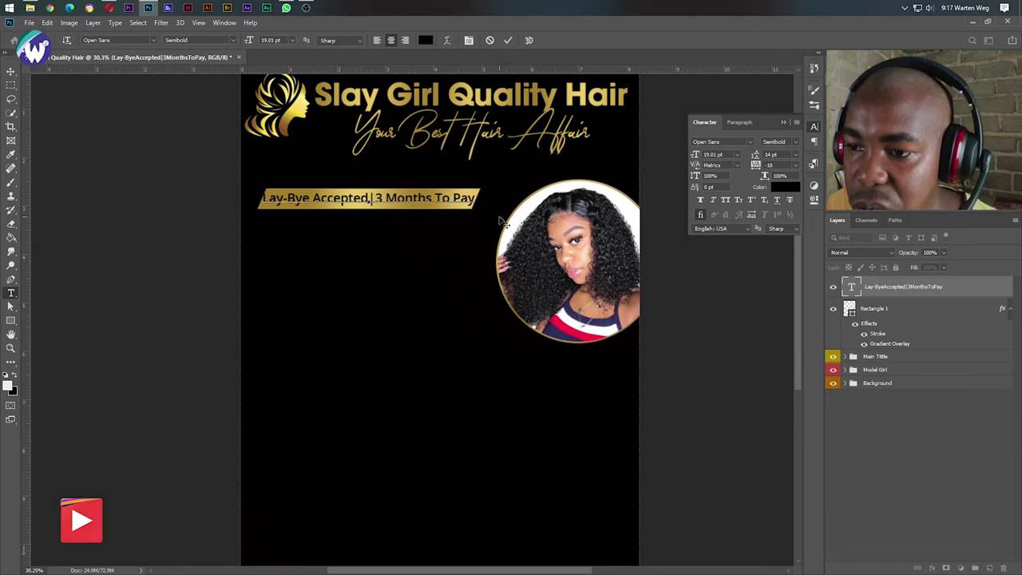
Widen the gold banner to about 105.7% so it fits the text
left_click(896, 315)
key("ctrl+t")
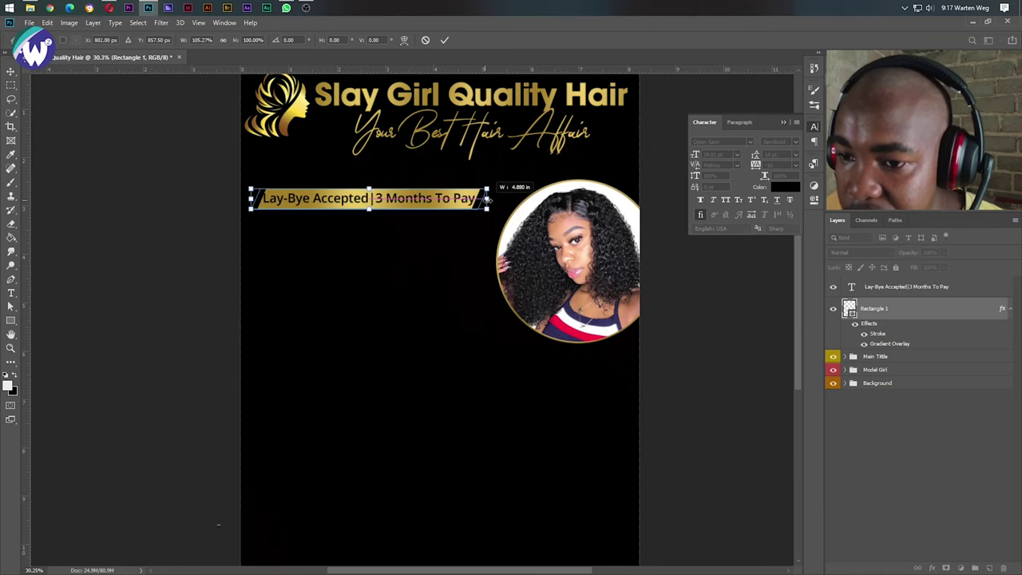
left_click_drag(482, 198, 489, 199)
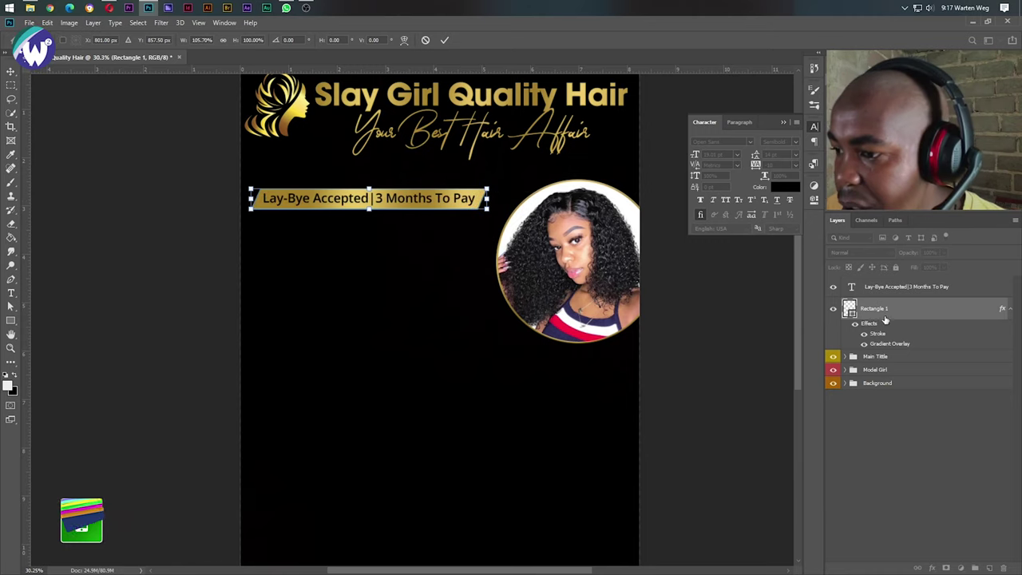
key("Return")
key("t")
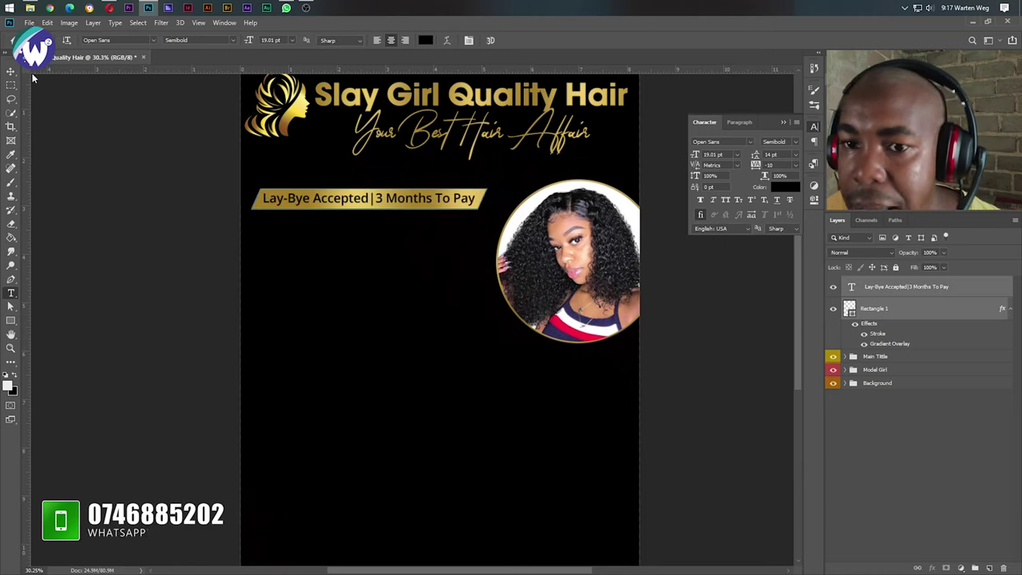
key("v")
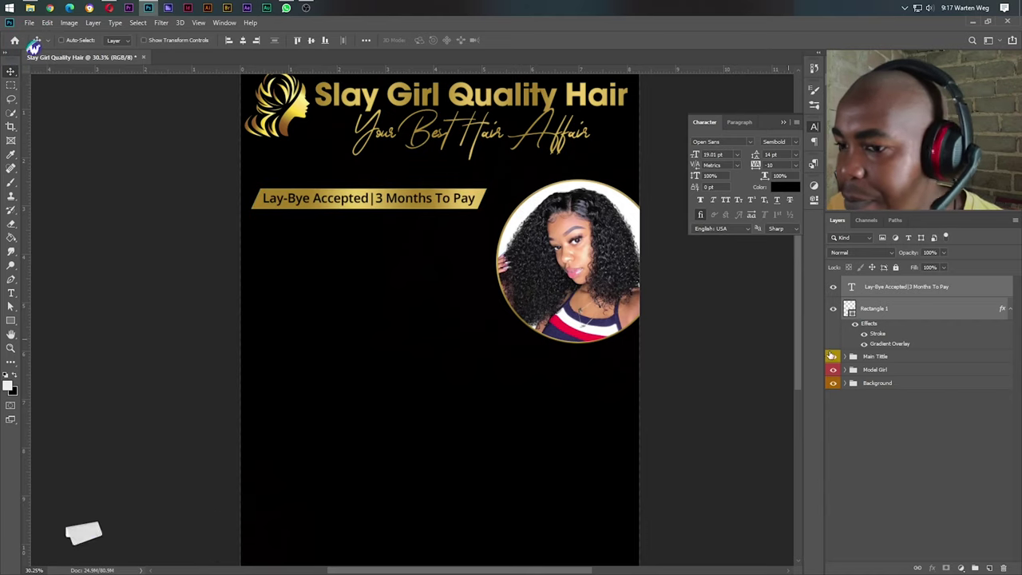
Group the gold bar and its text as 'Lay Bye', then add an empty layer above Main Tittle
left_click(1008, 310)
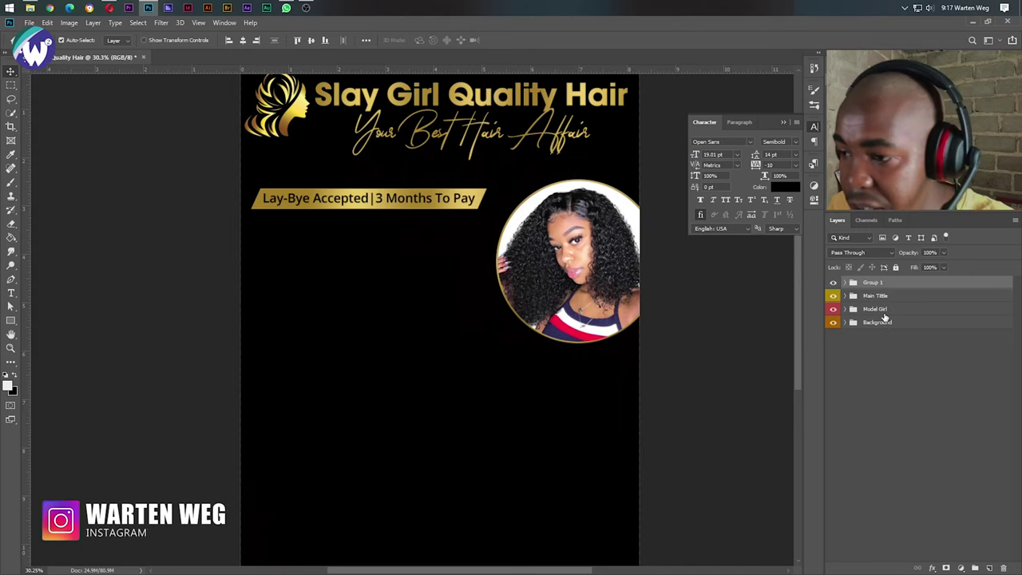
key("ctrl+g")
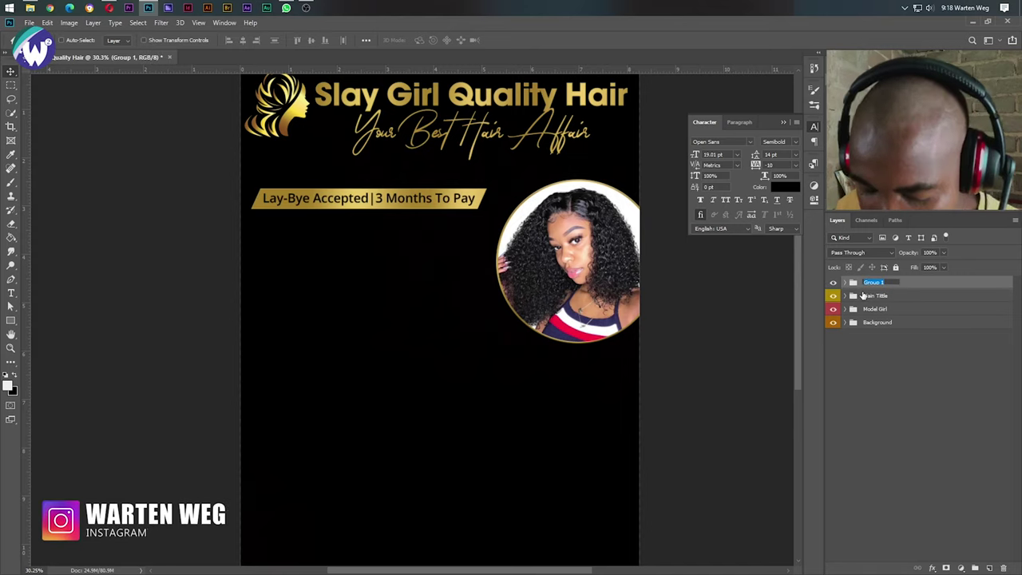
type("Lay")
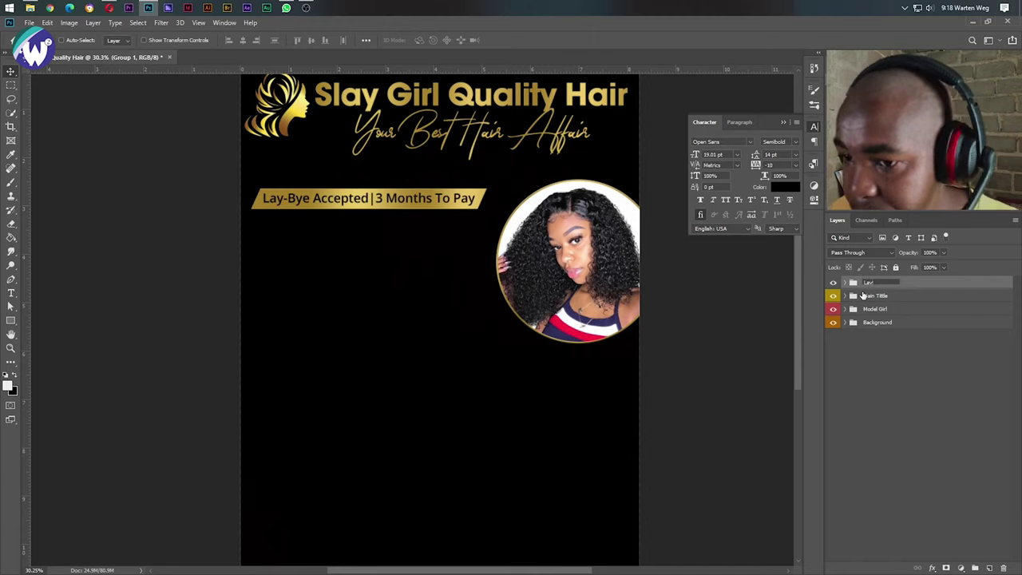
type(" Bye")
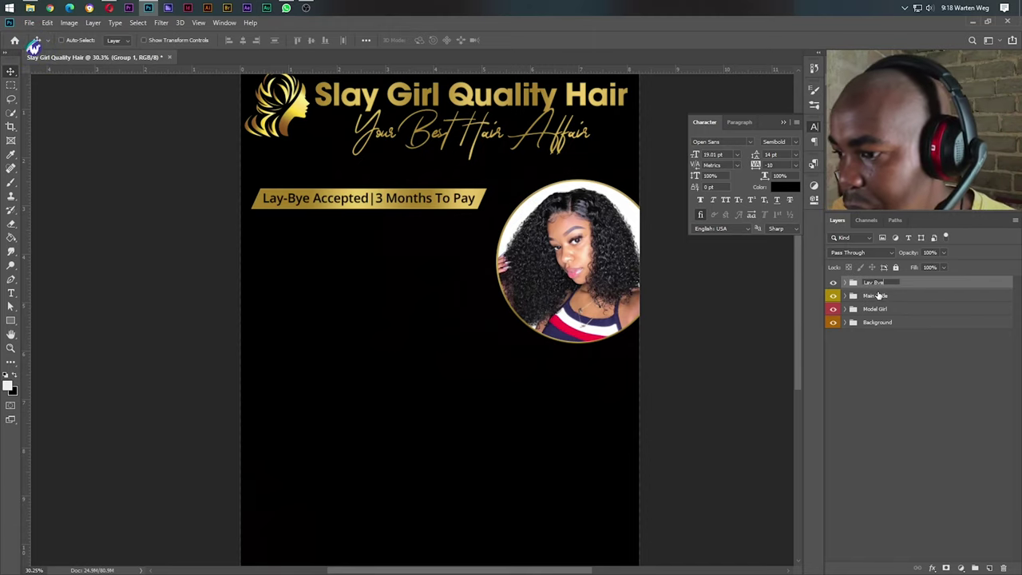
left_click(878, 296)
left_click(988, 567)
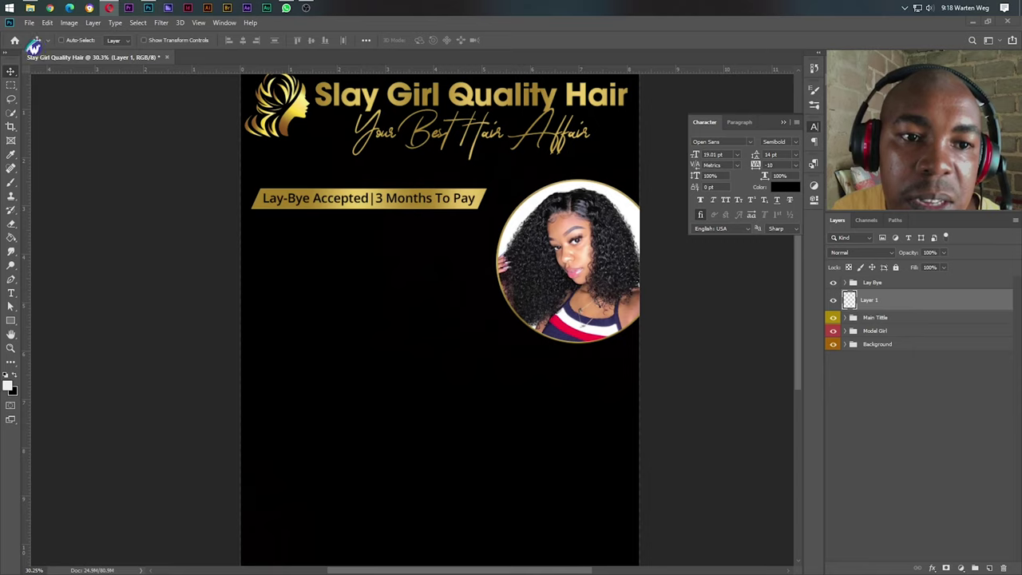
Paste the hair-type list in white text and place it under the gold banner
key("t")
left_click(308, 228)
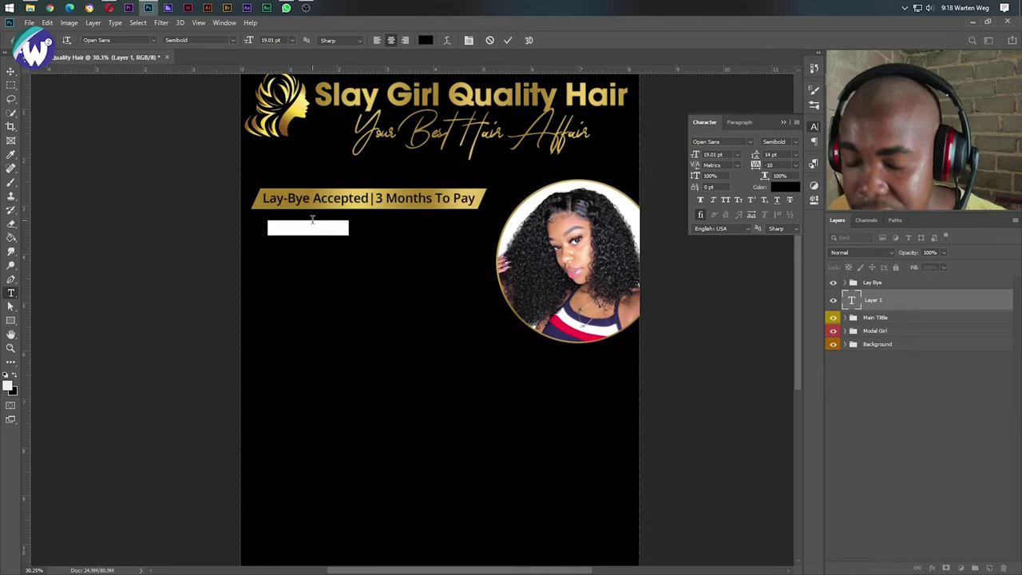
left_click(425, 40)
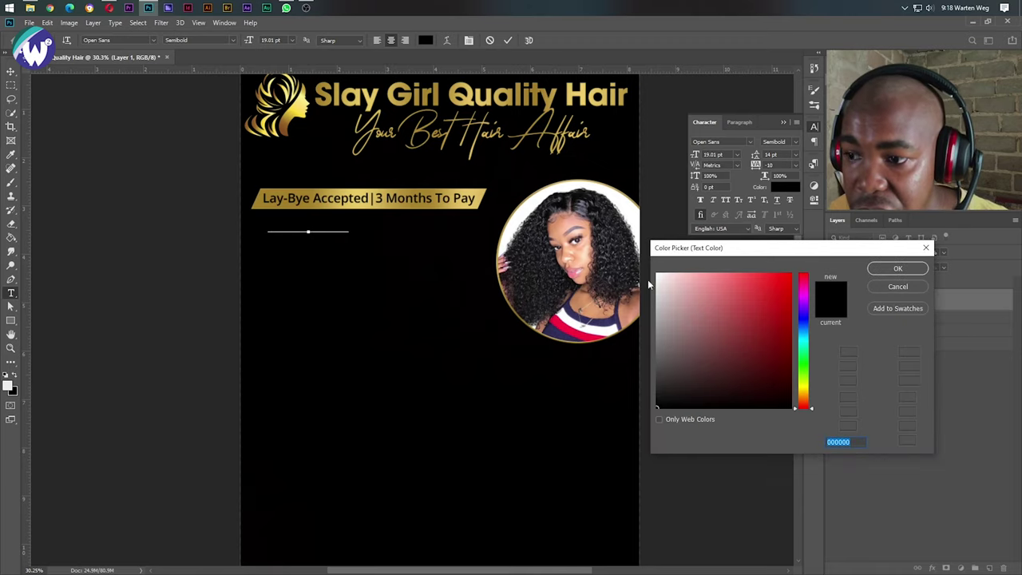
left_click_drag(657, 275, 652, 255)
left_click(897, 268)
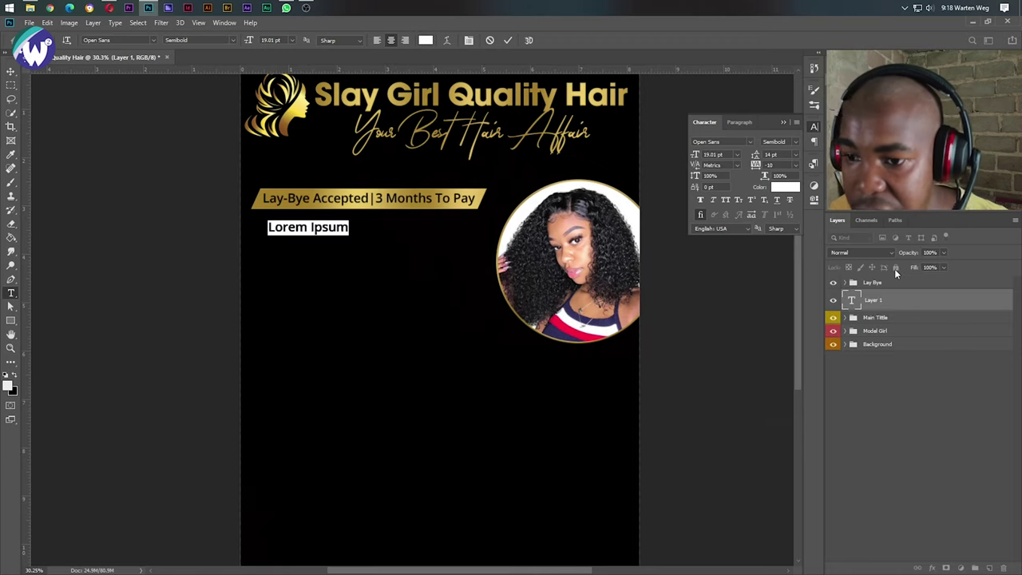
type("BrazilianStraightHair BodyWave PeruvianStraightHair KinkyCurls MongolianCurls WaterCurls")
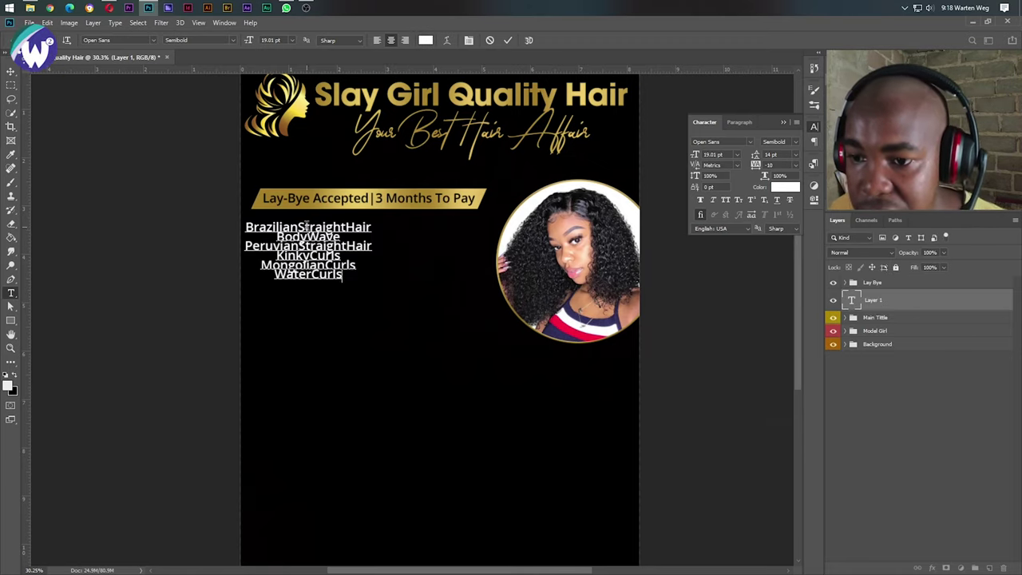
left_click_drag(346, 302, 394, 300)
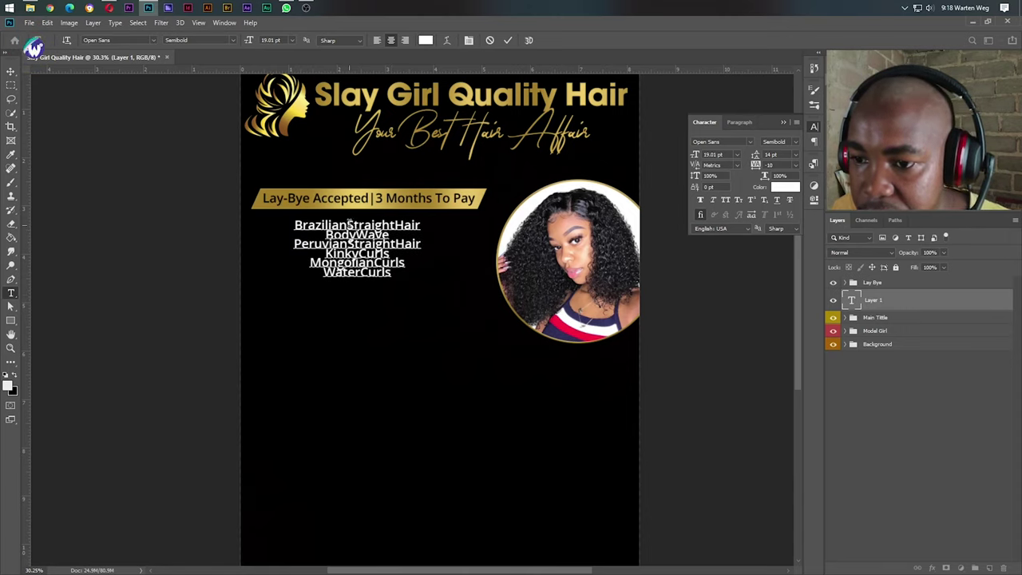
Fix spacing in Straight Hair, Body Wave, Peruvian Straight and Kinky Curls, then commit
left_click(398, 225)
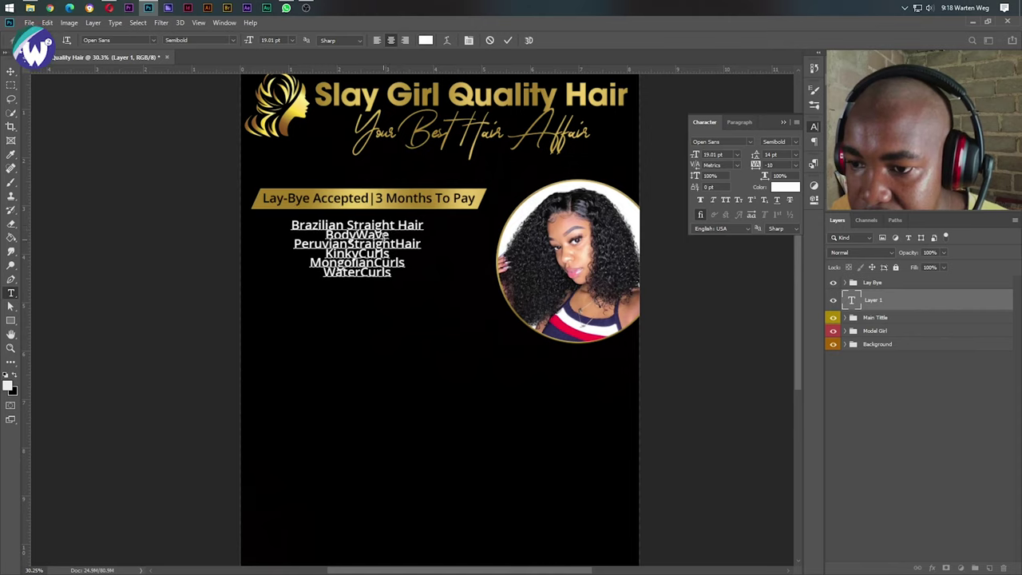
left_click(357, 235)
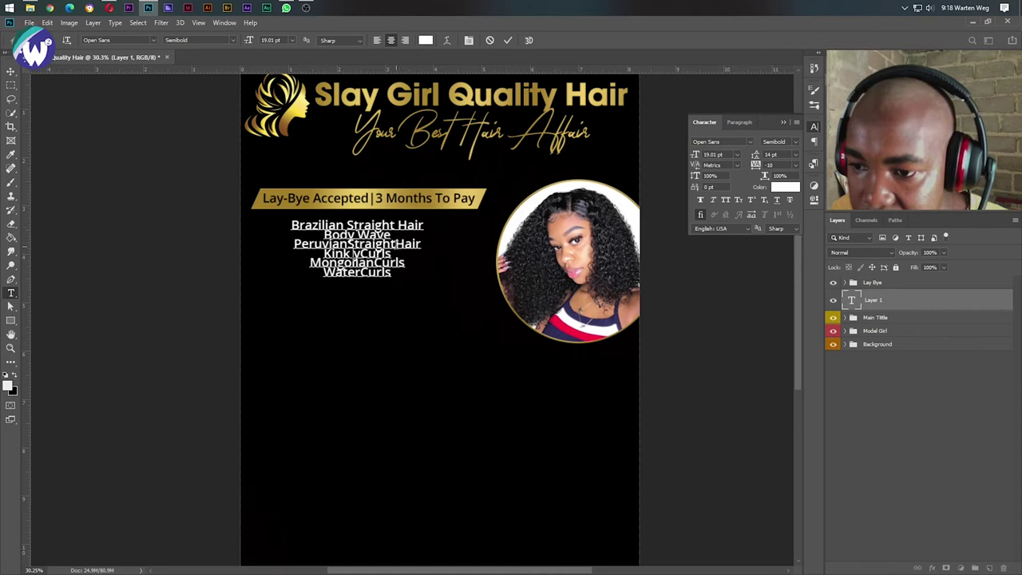
left_click(397, 243)
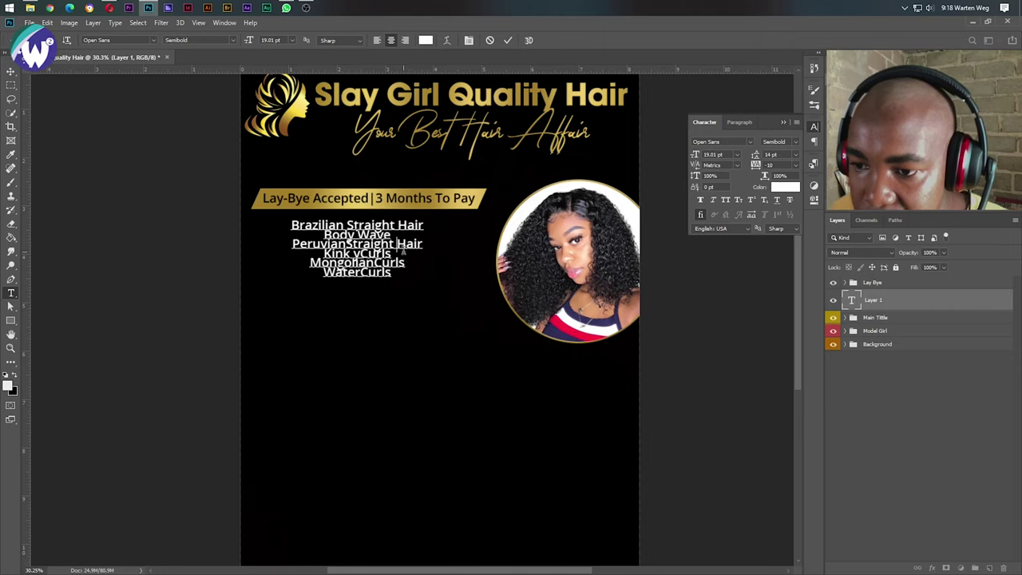
left_click(347, 243)
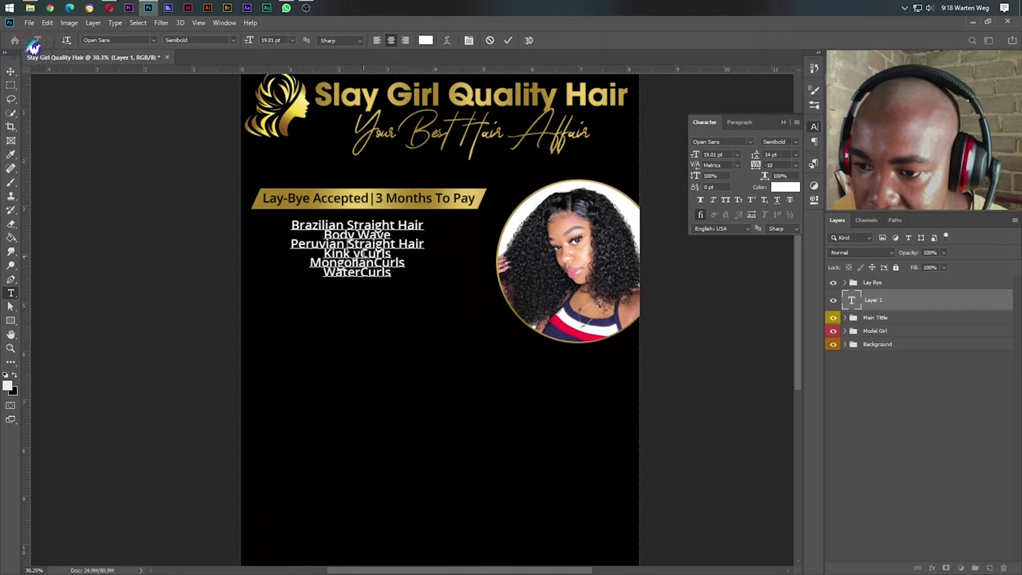
left_click(364, 253)
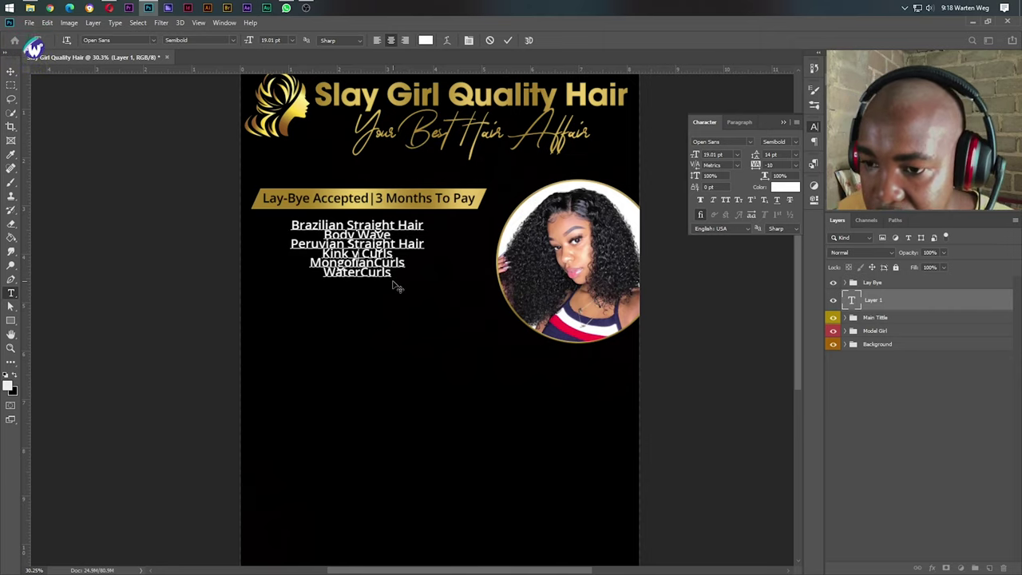
key("BackSpace")
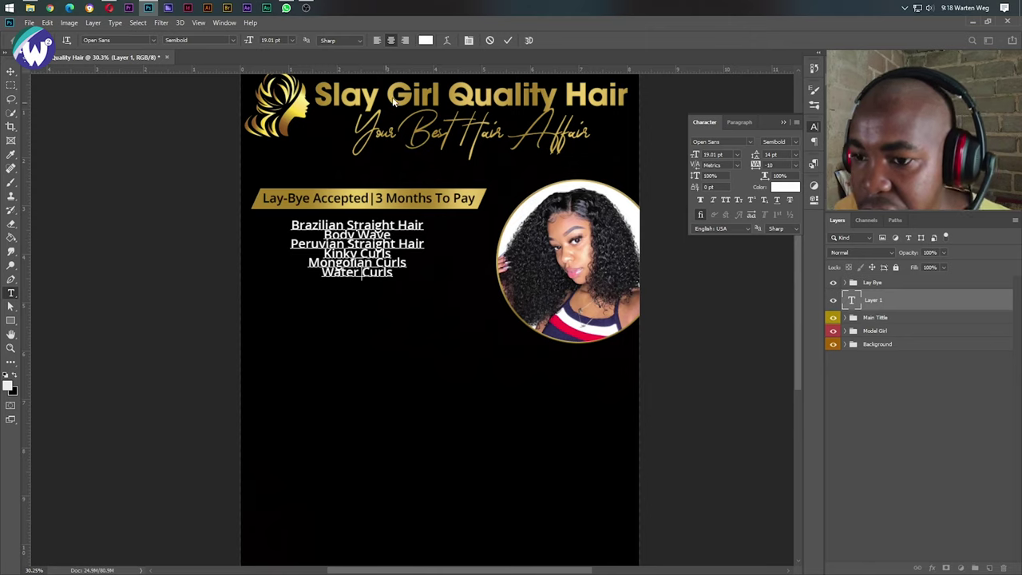
left_click(508, 40)
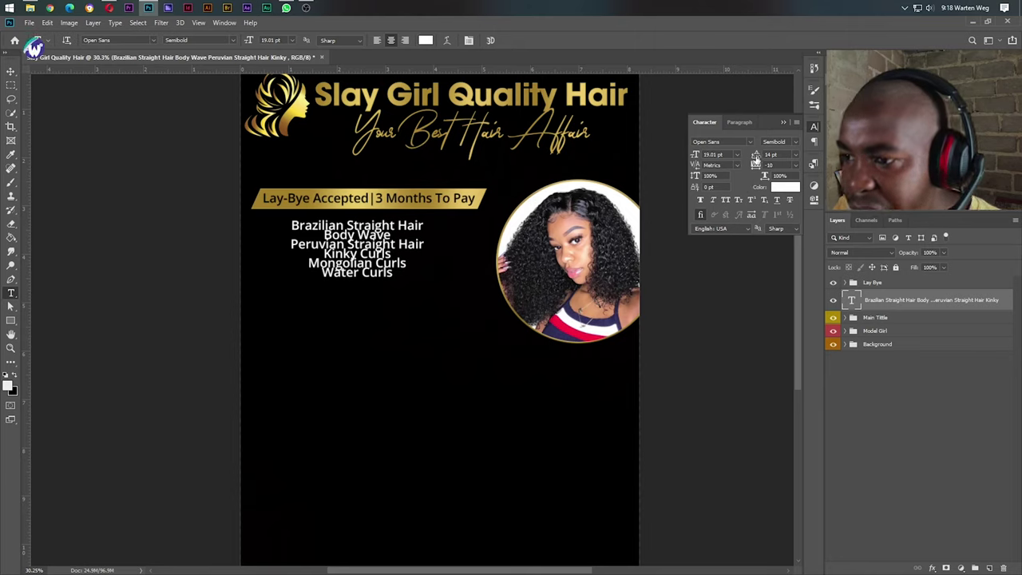
Set the hair-type list leading to 18 pt and left-align it under the banner's left edge
left_click_drag(755, 160, 768, 159)
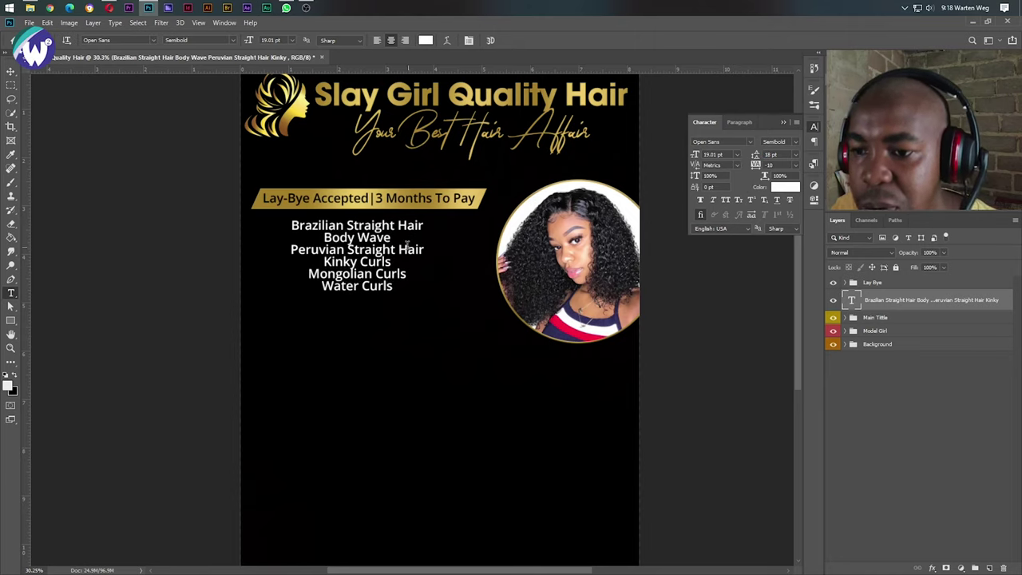
left_click(376, 40)
left_click_drag(405, 274, 377, 269)
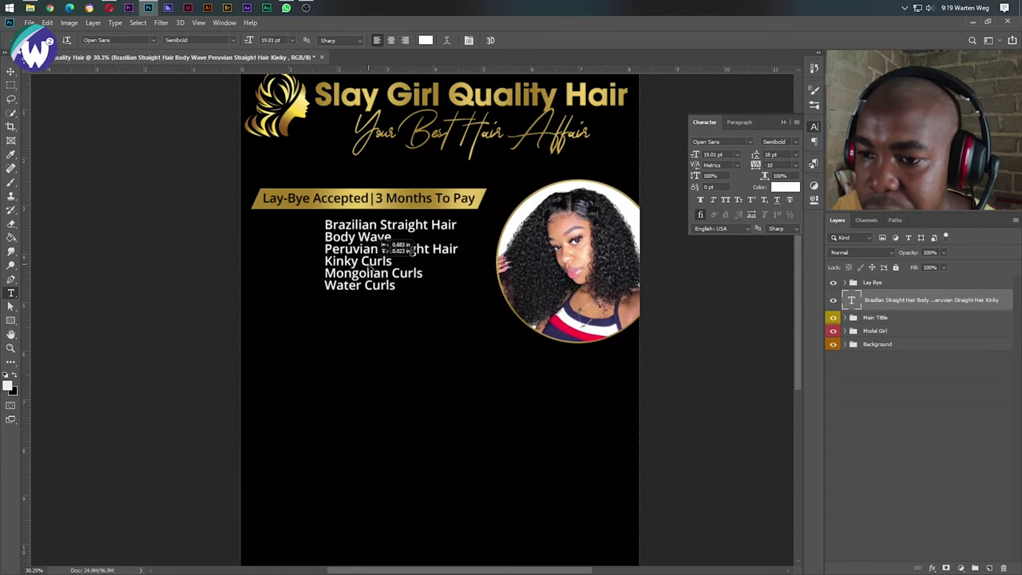
left_click_drag(375, 267, 353, 264)
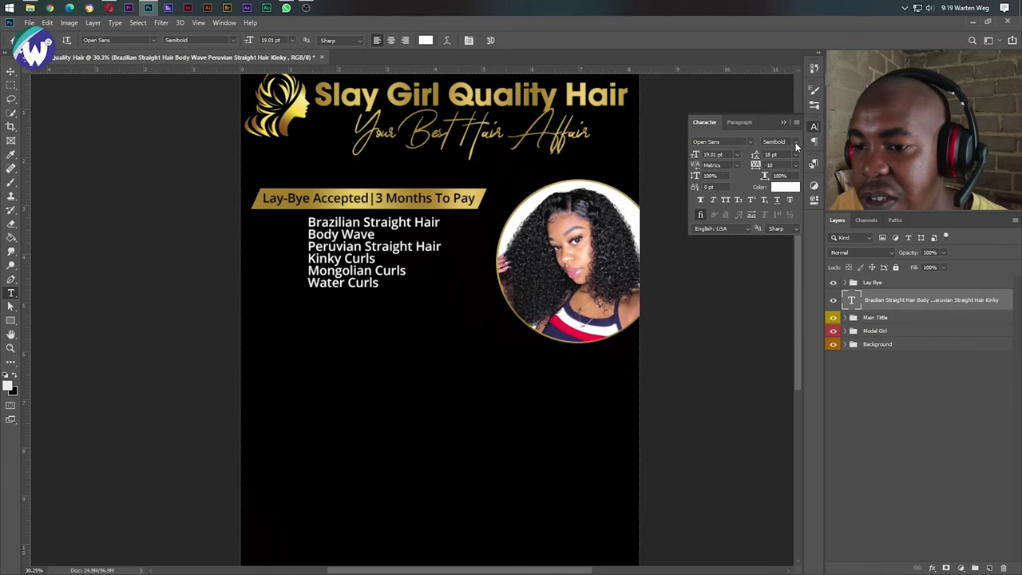
Change the hair-type list font style from Semibold to Open Sans Regular
left_click(796, 142)
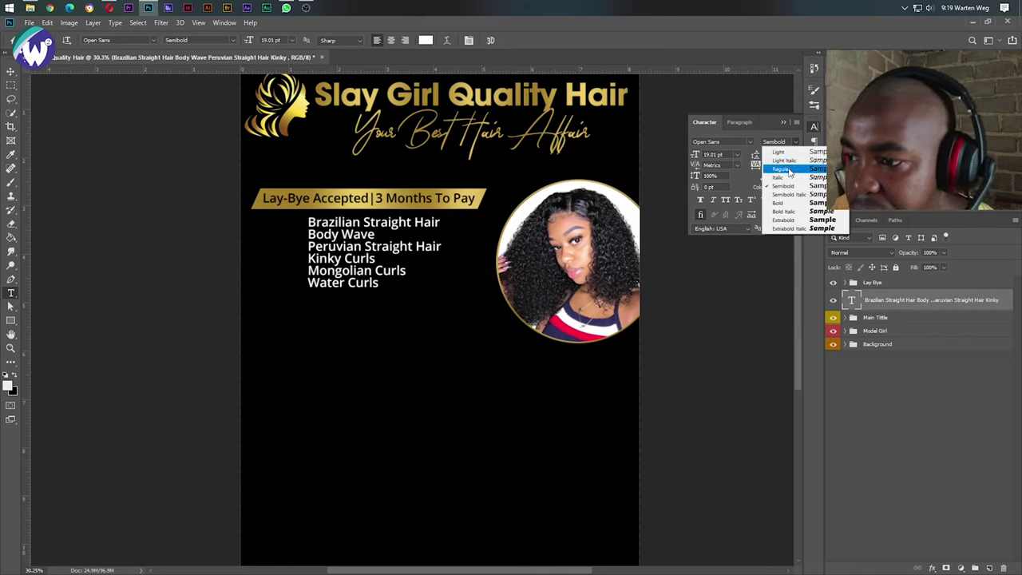
left_click(789, 170)
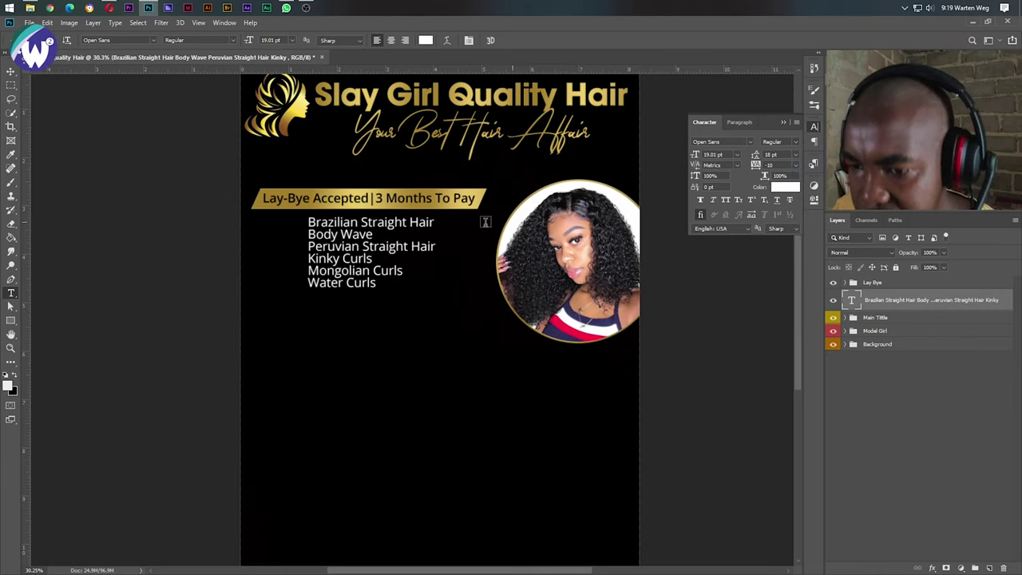
scroll(409, 250, "up", 3)
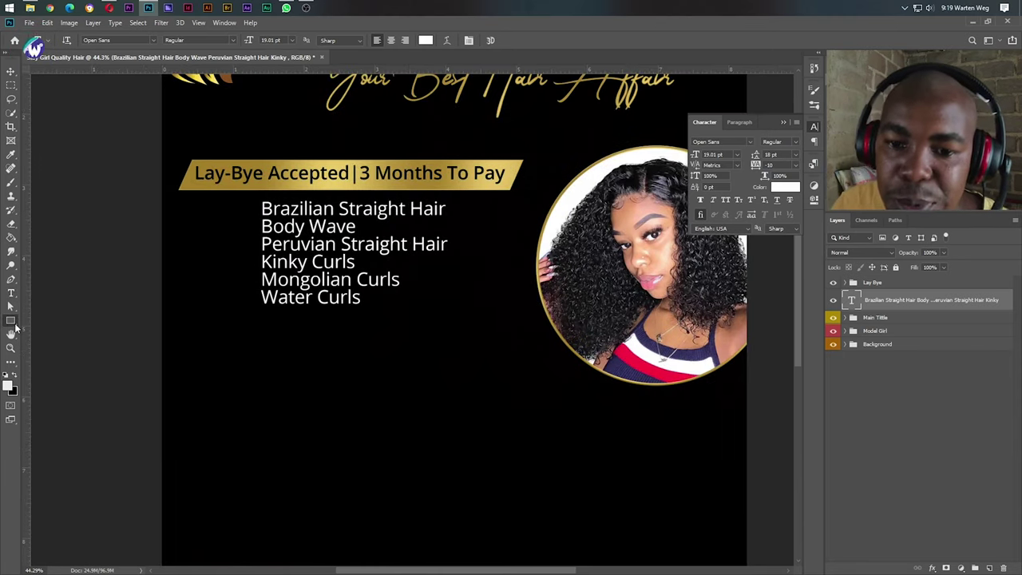
Choose the Custom Shape tool and zoom in on the hair-type list
left_click(12, 322)
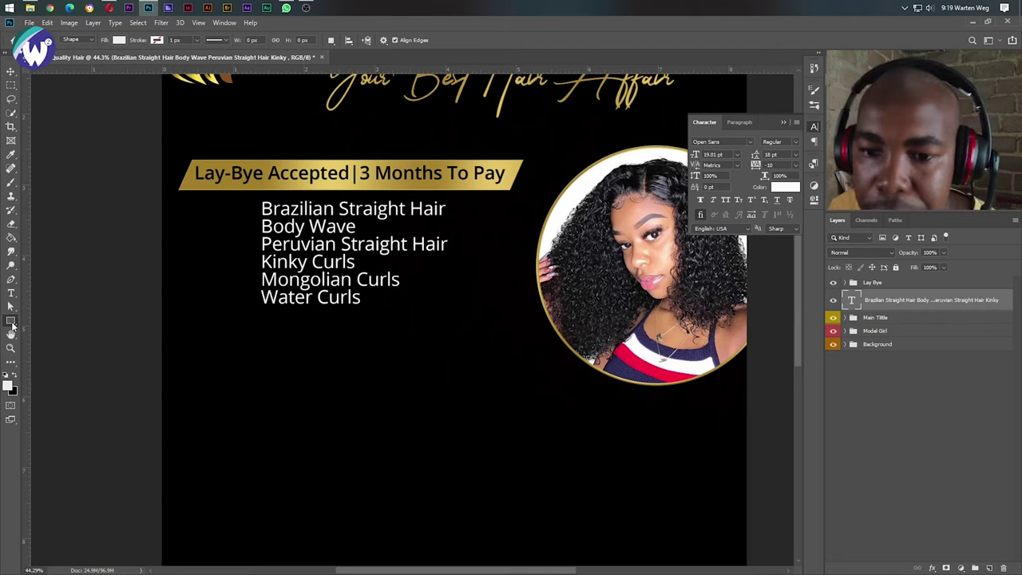
right_click(12, 323)
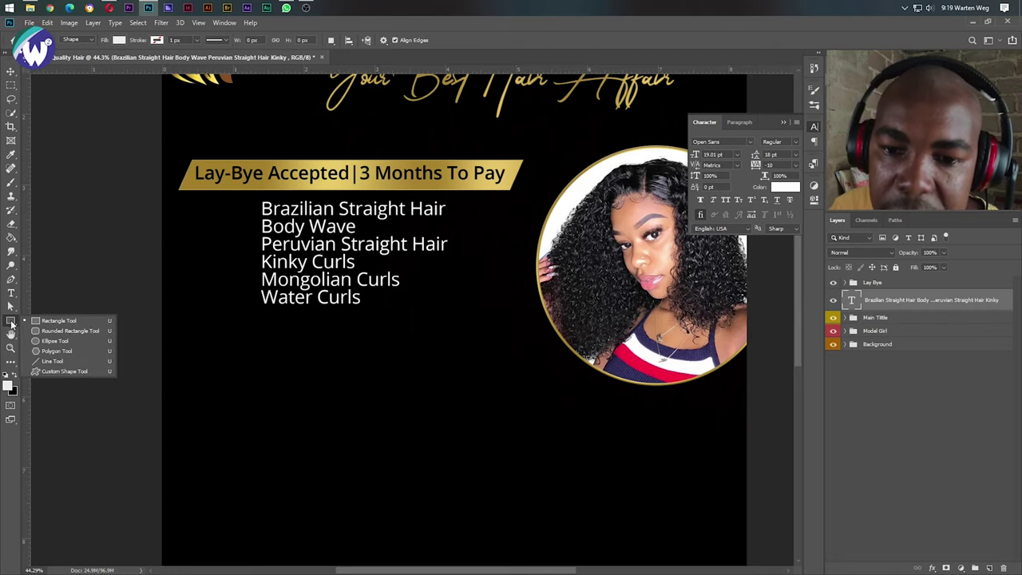
left_click(41, 371)
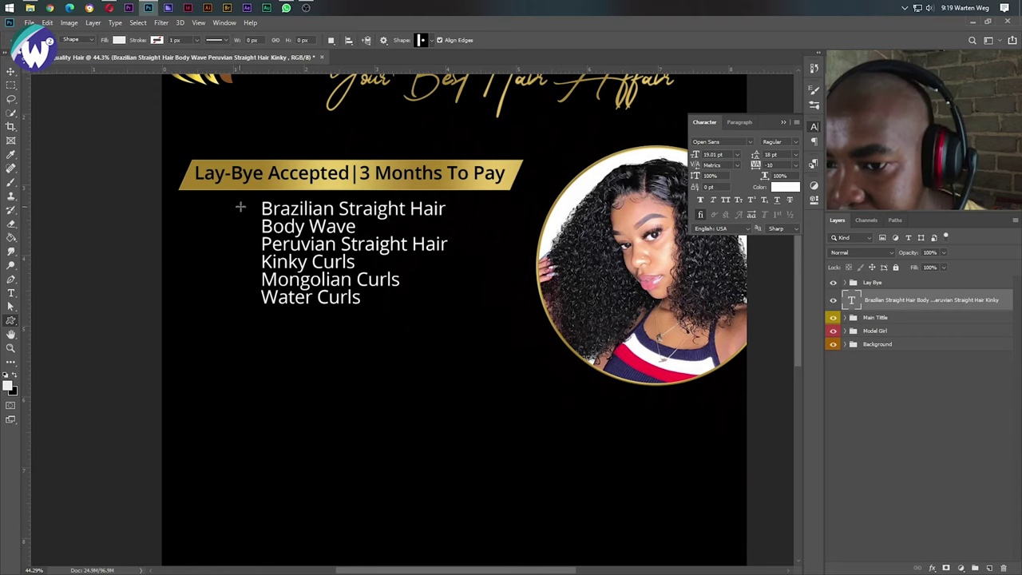
scroll(249, 214, "up", 3)
scroll(252, 217, "up", 2)
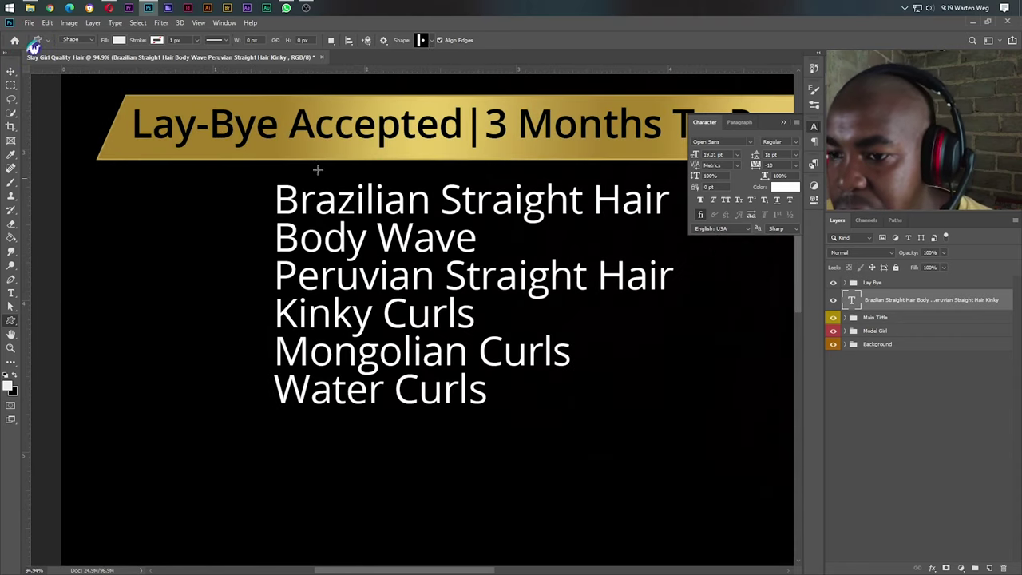
Add guides under the first line, Body Wave and Water Curls, then draw a bullet beside 'Brazilian'
left_click_drag(383, 72, 404, 213)
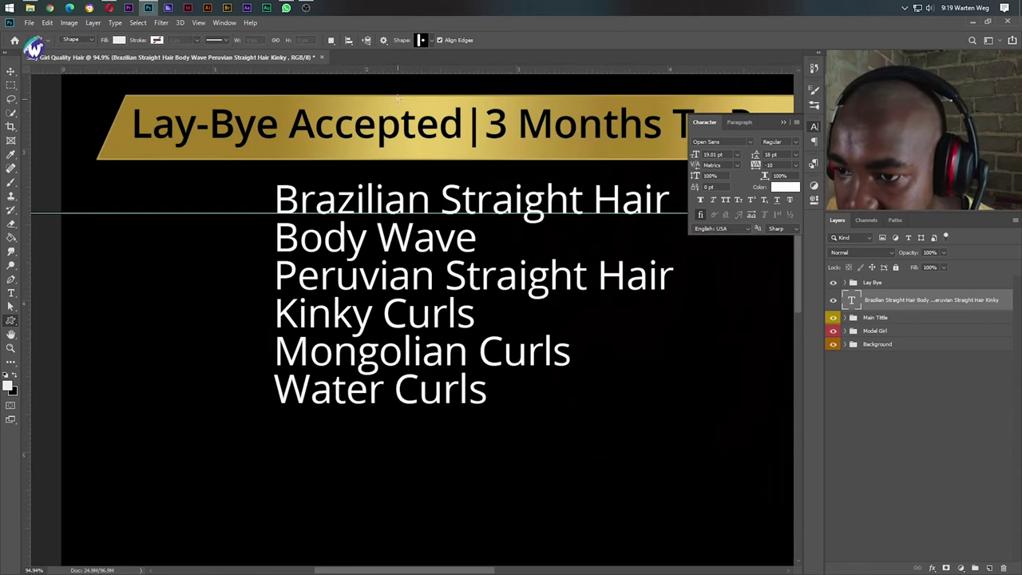
left_click_drag(400, 72, 395, 251)
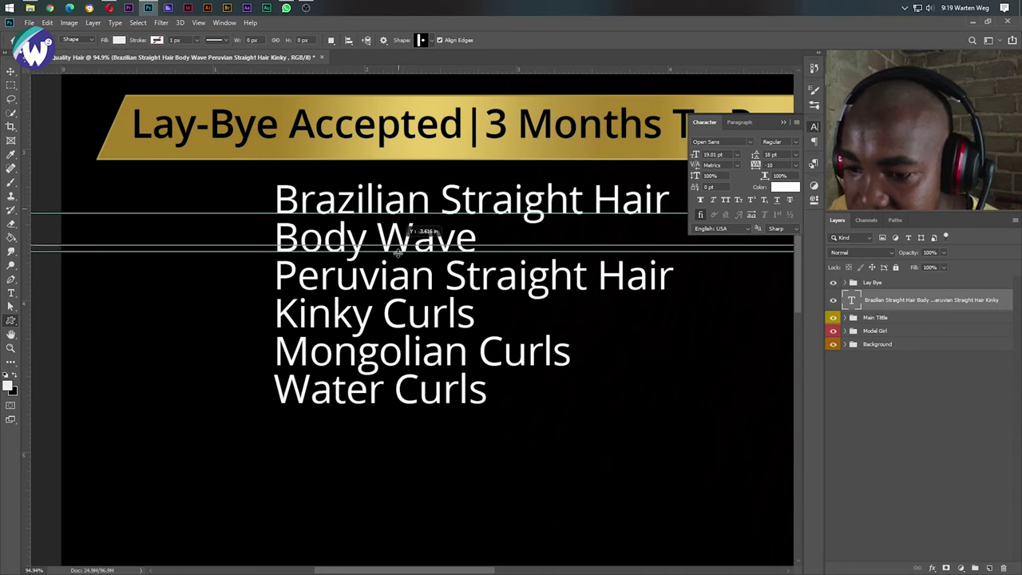
left_click_drag(399, 72, 402, 402)
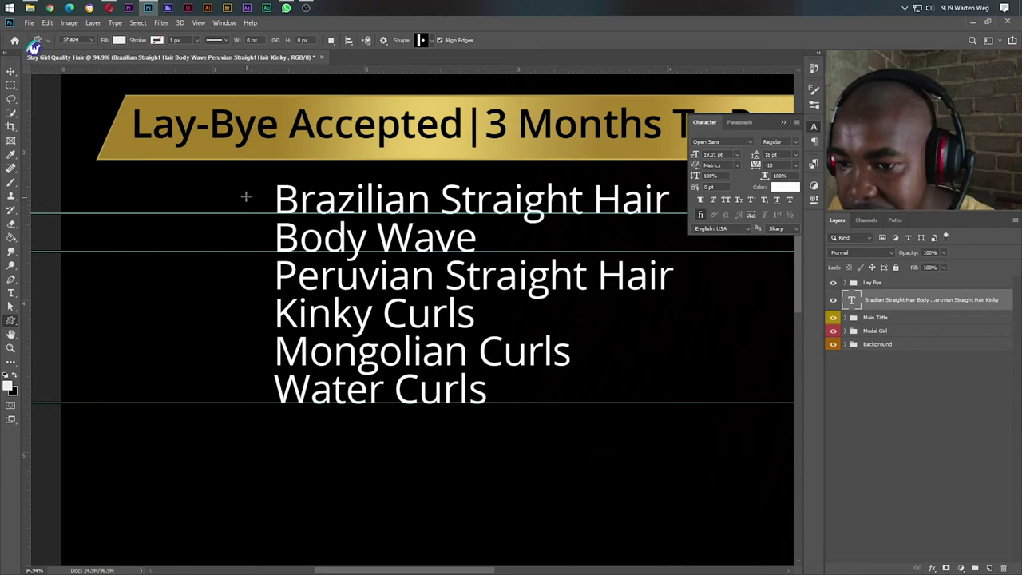
left_click_drag(245, 194, 257, 211)
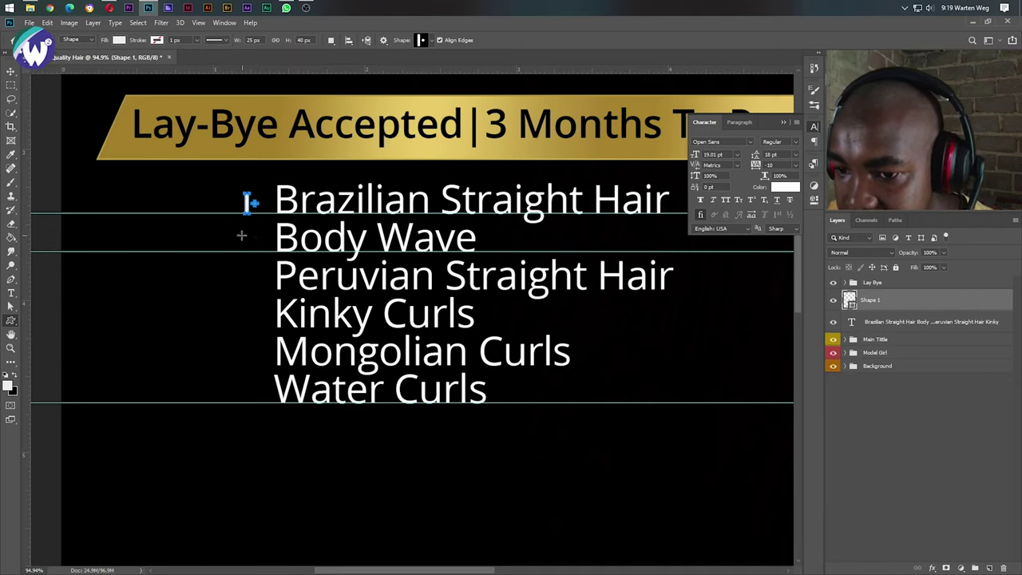
Undo the extra bullet, then Alt-drag bullet copies beside Body Wave, the following lines and Water Curls
left_click_drag(222, 226, 233, 244)
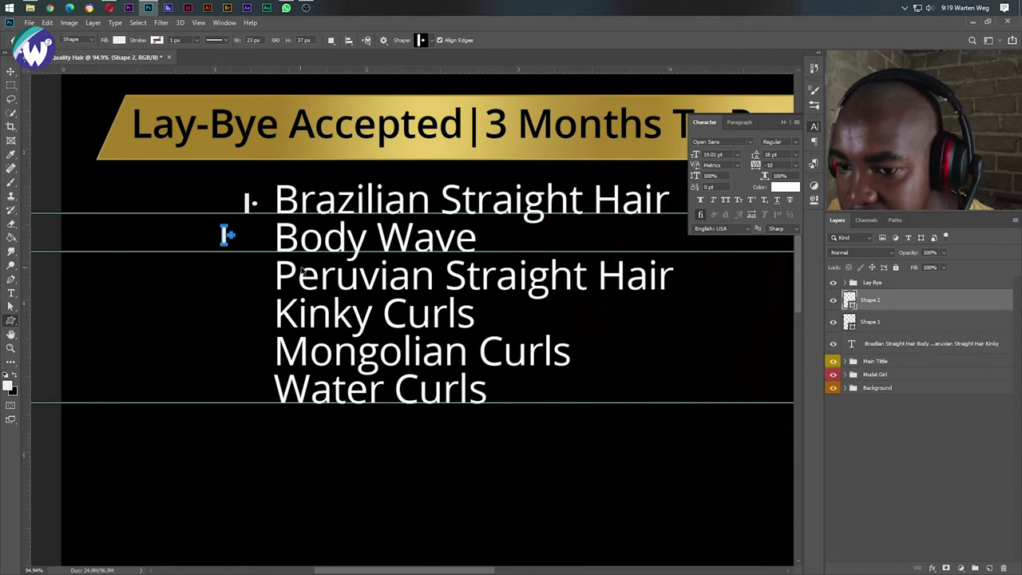
key("ctrl+z")
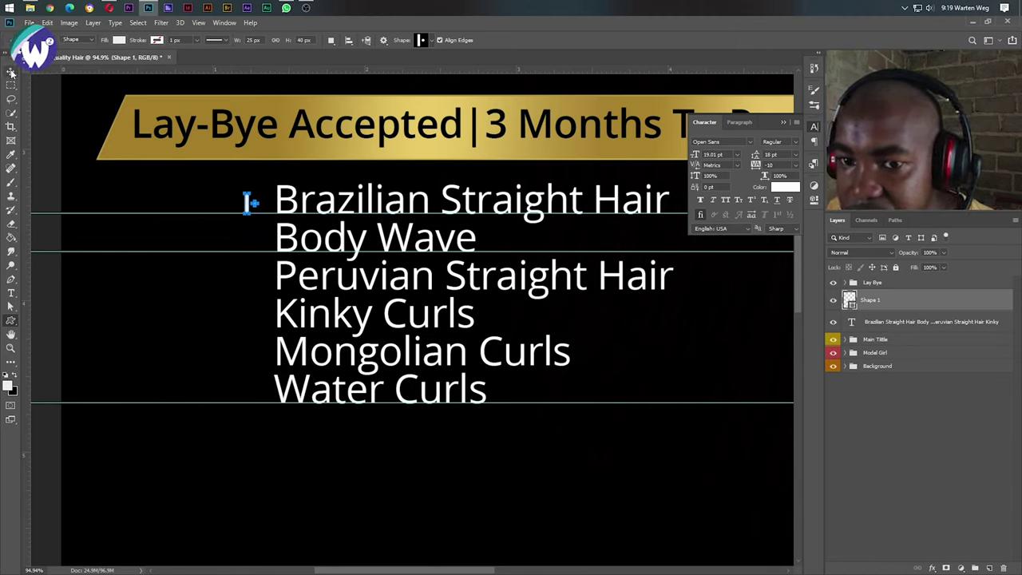
key("v")
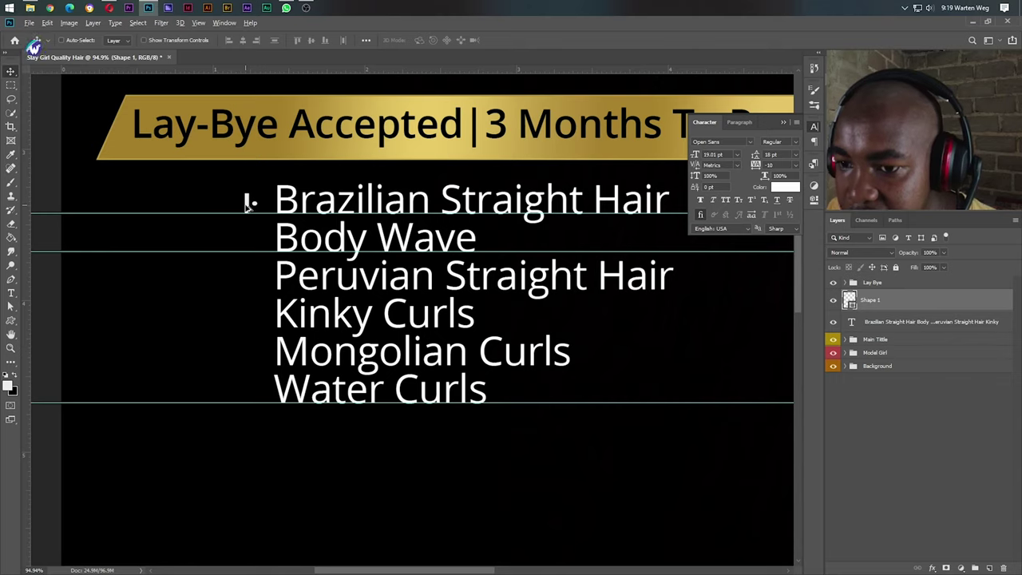
left_click_drag(250, 203, 229, 242, "alt")
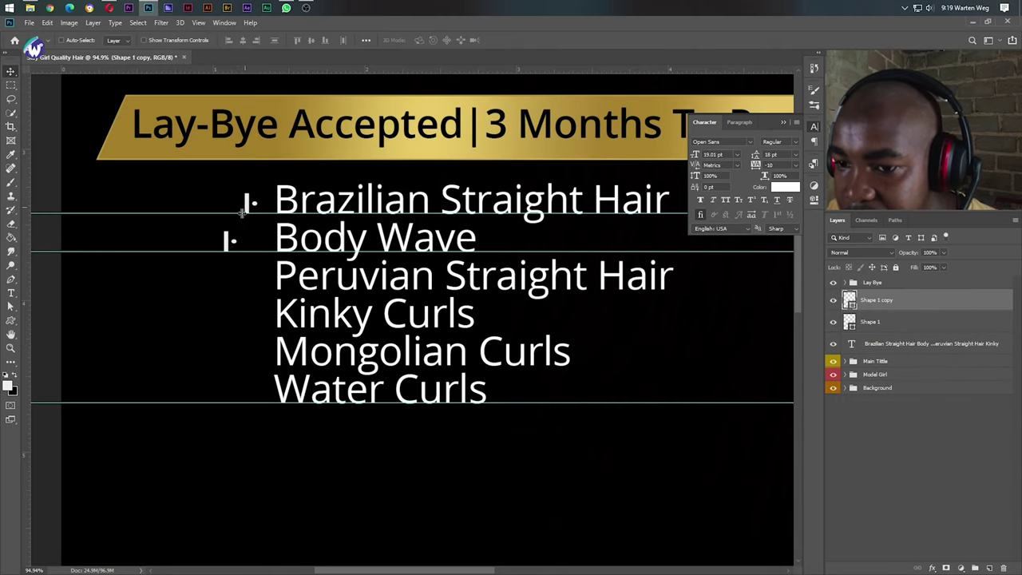
mouse_move(227, 242)
left_mouse_down("alt")
mouse_move(260, 265)
mouse_move(230, 277)
left_mouse_up("alt")
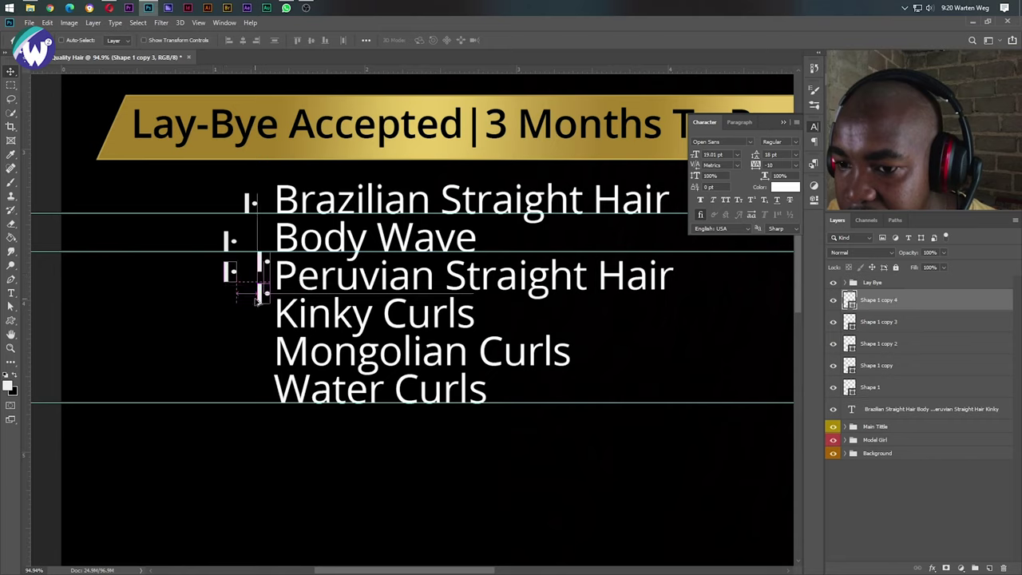
left_click_drag(260, 292, 249, 394, "alt")
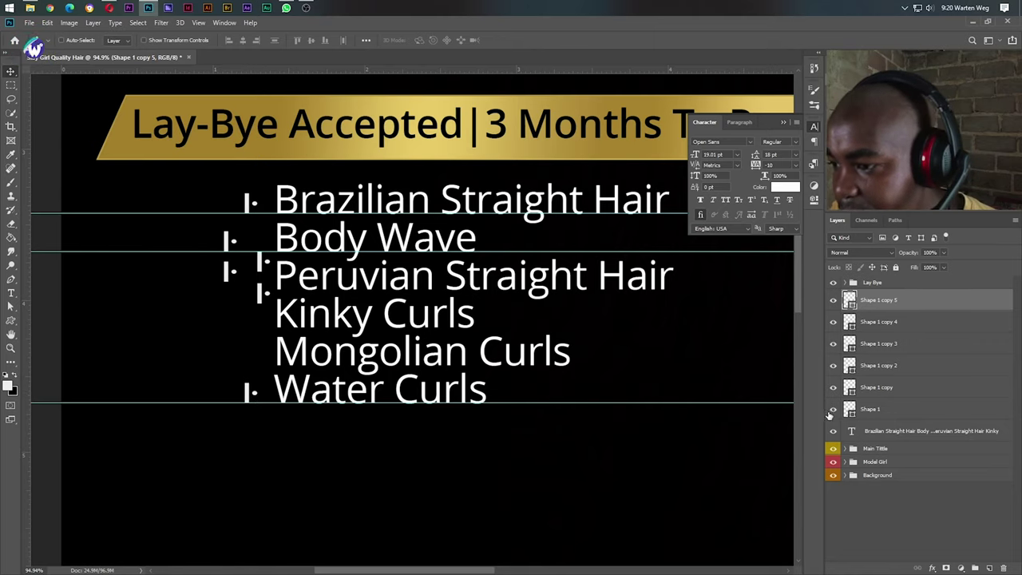
Distribute and center-align the six bullet layers, then group them as 'Bullet Point'
left_click(873, 411)
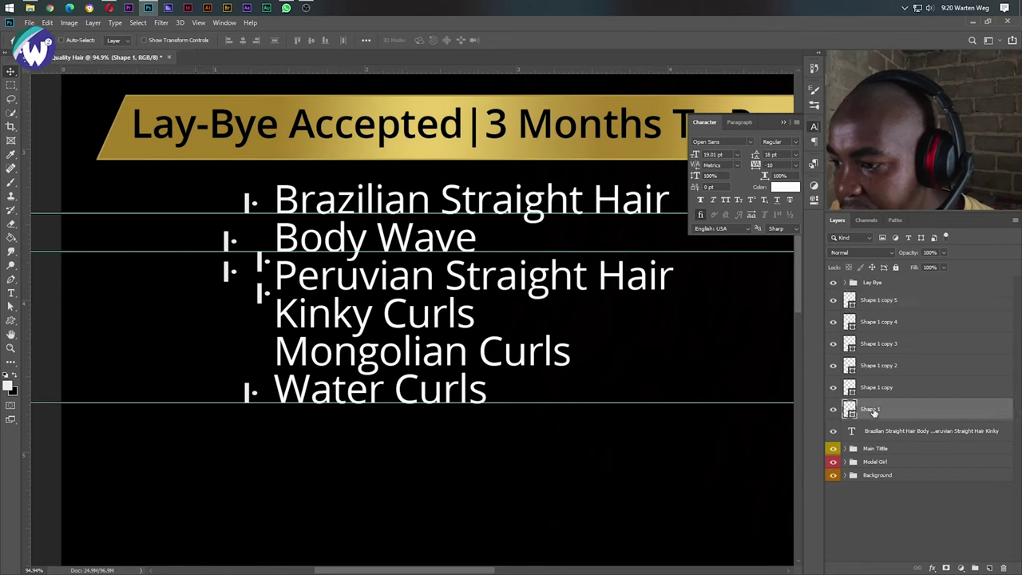
left_click(873, 309, "shift")
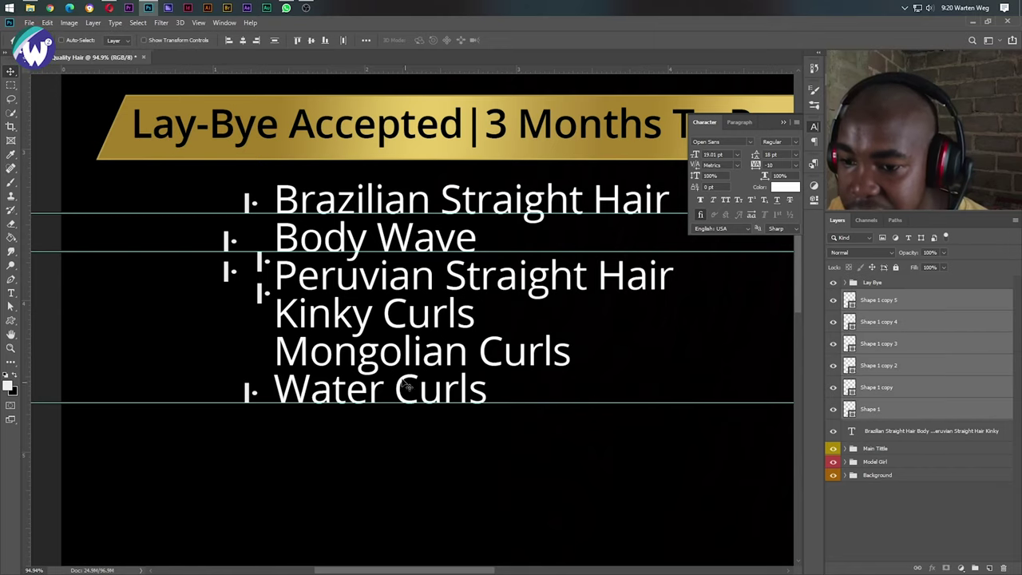
left_click(343, 40)
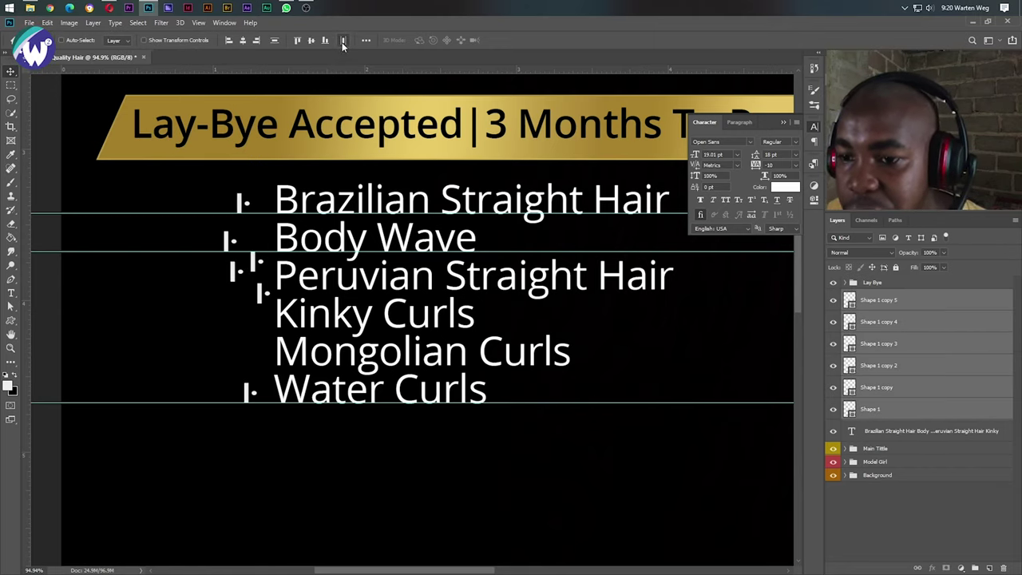
left_click(274, 41)
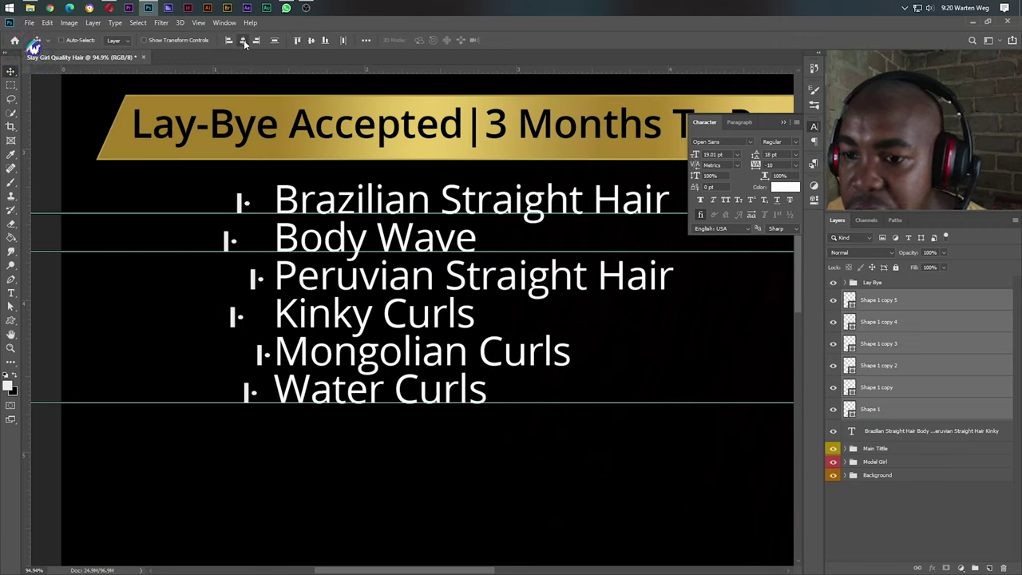
left_click(243, 40)
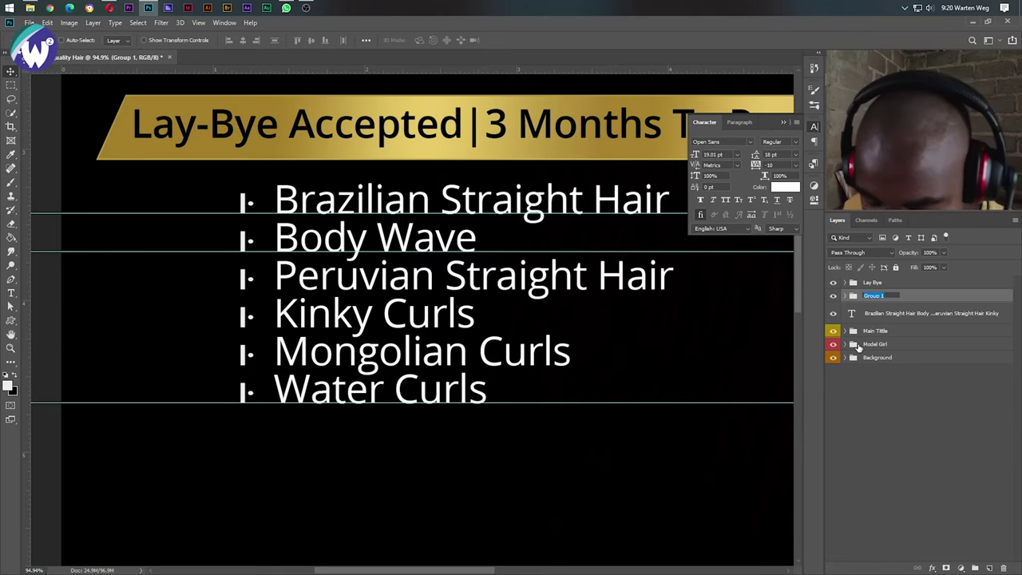
type("Bullet")
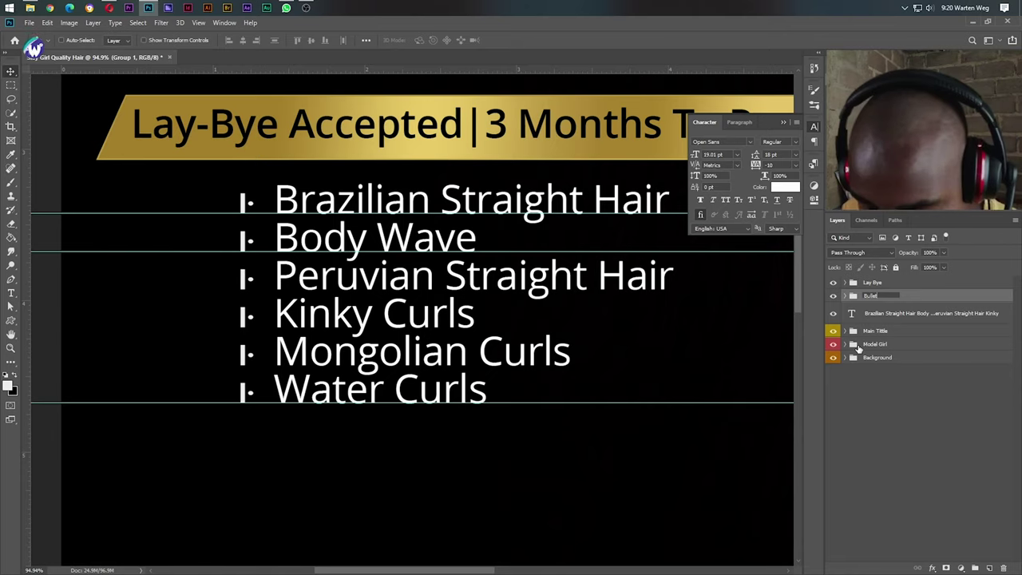
type(" Poin")
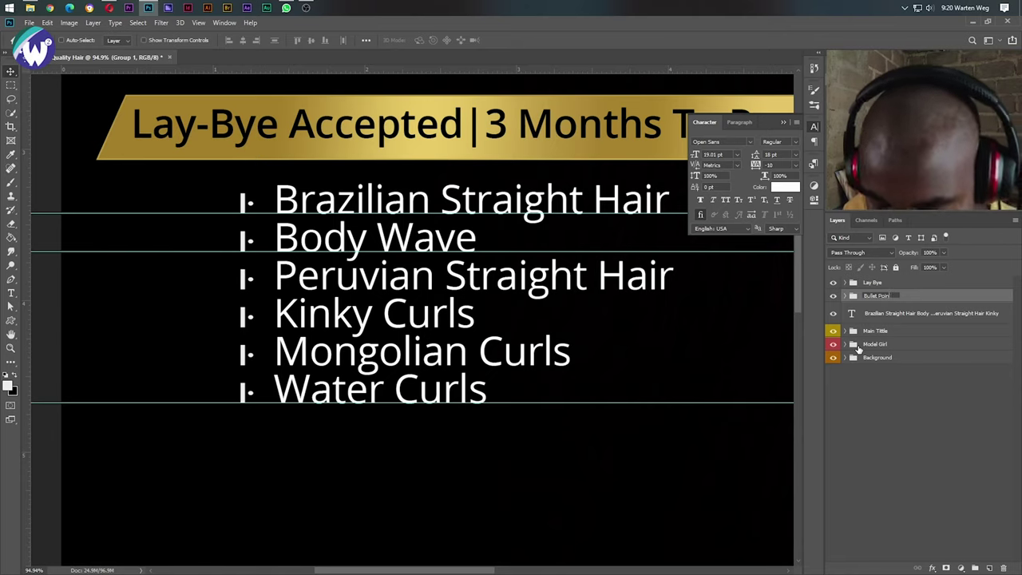
type("t")
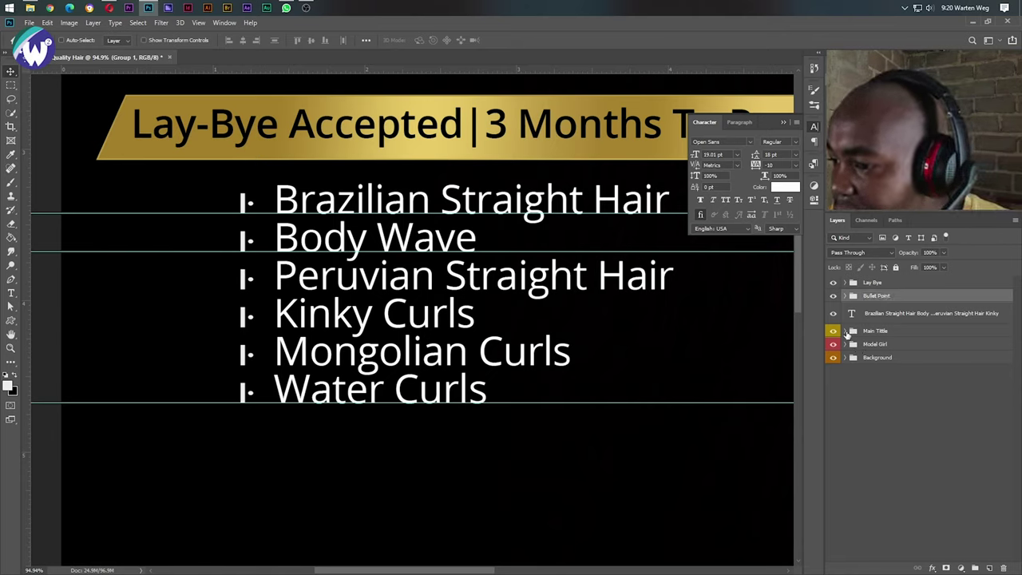
Copy the Main Tittle gold effects onto the Bullet Point group
left_click(848, 331)
left_click_drag(1003, 350, 989, 300)
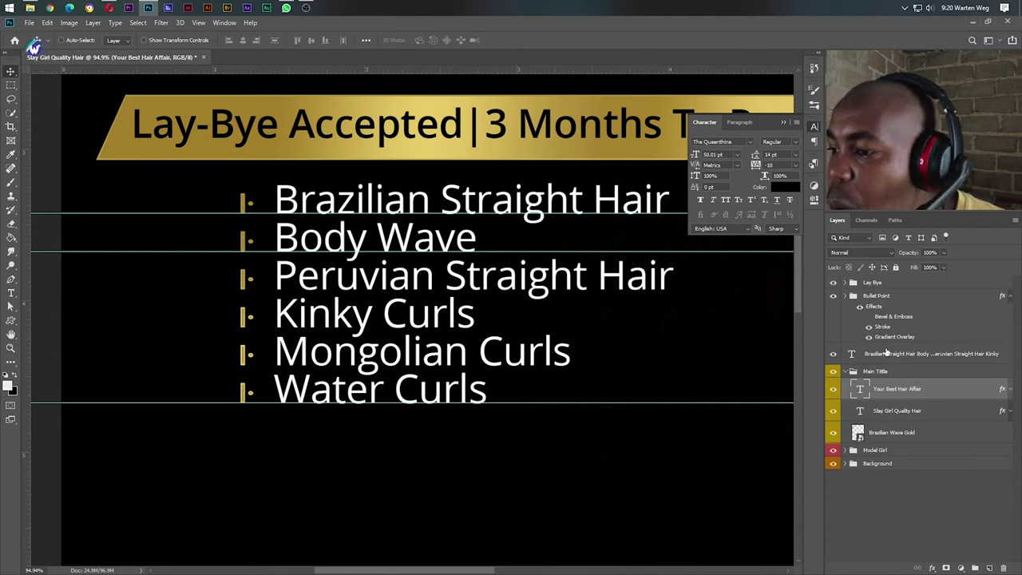
left_click(853, 372)
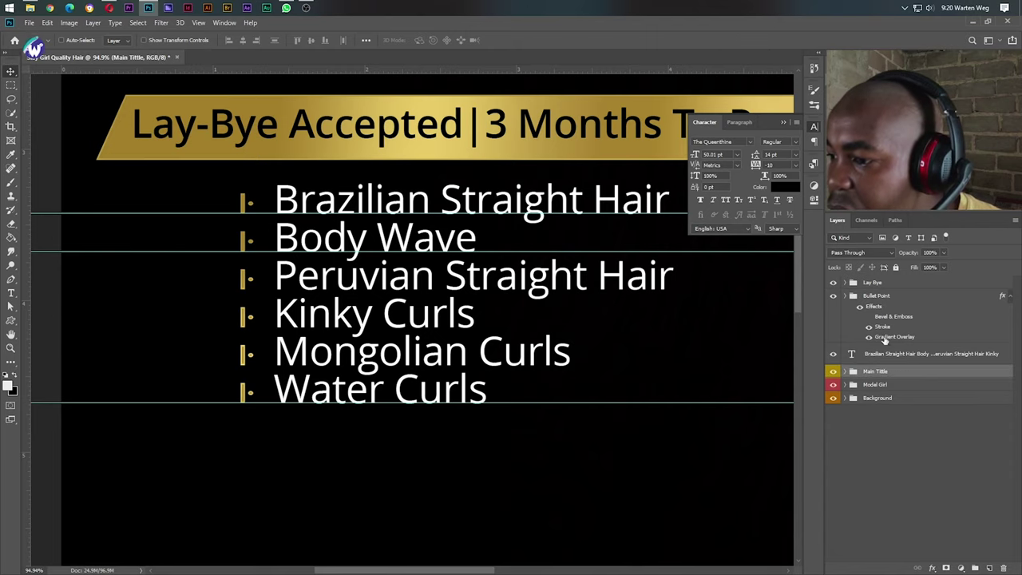
left_click(883, 329)
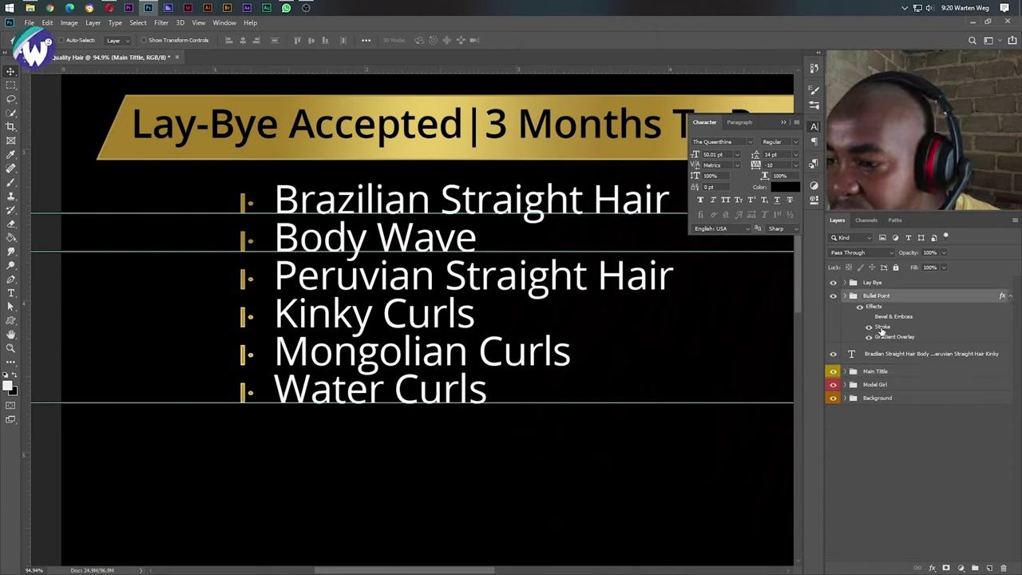
Reduce the Bullet Point group's stroke size to 1
double_click(879, 330)
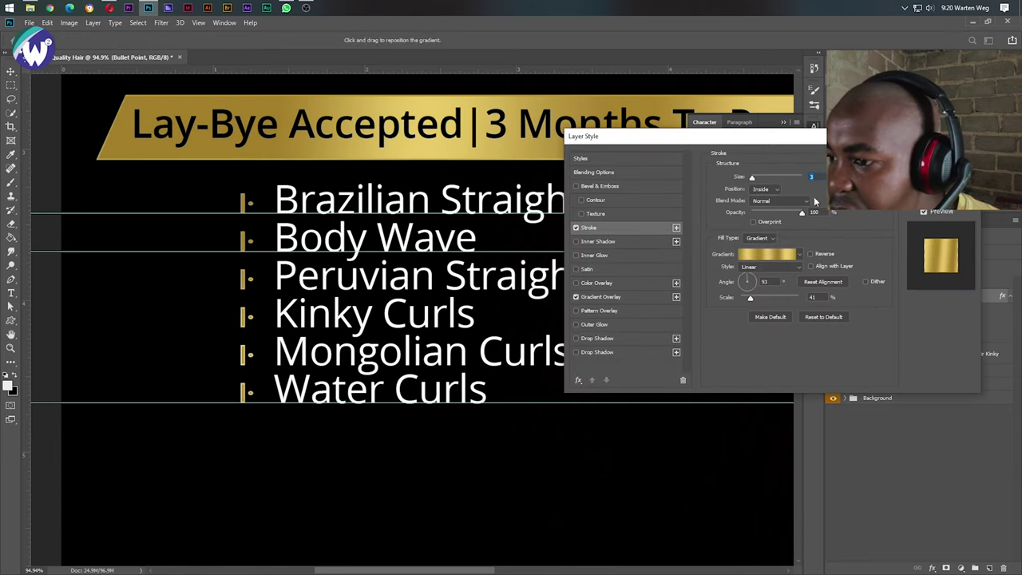
type("1")
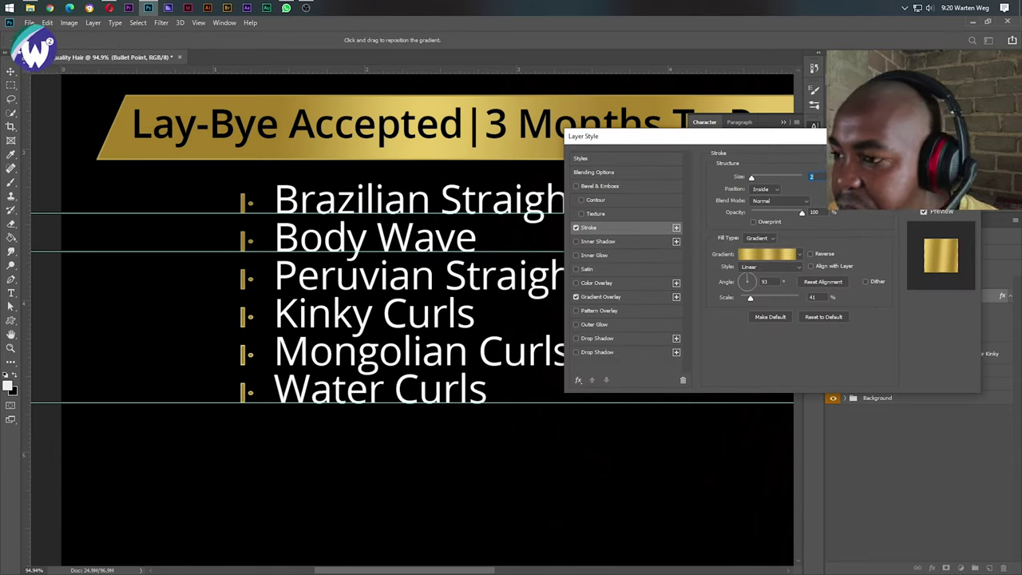
key("Return")
left_click(852, 296)
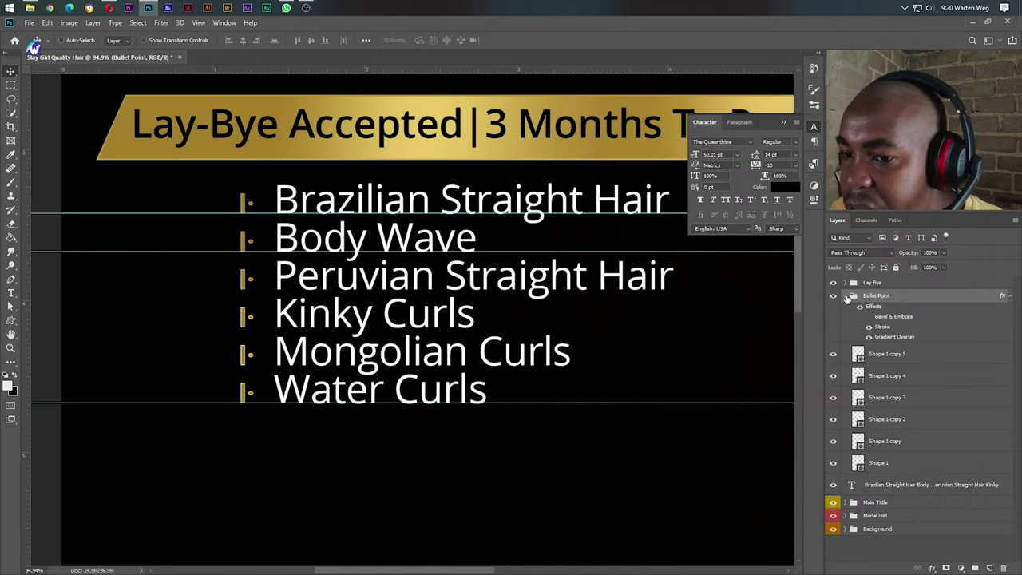
left_click(848, 296)
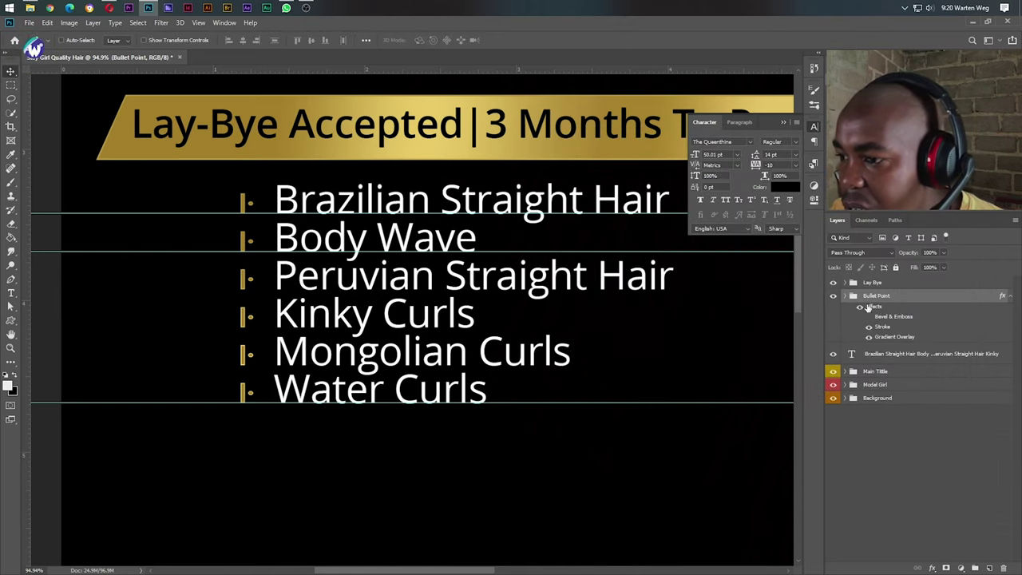
left_click(1009, 297)
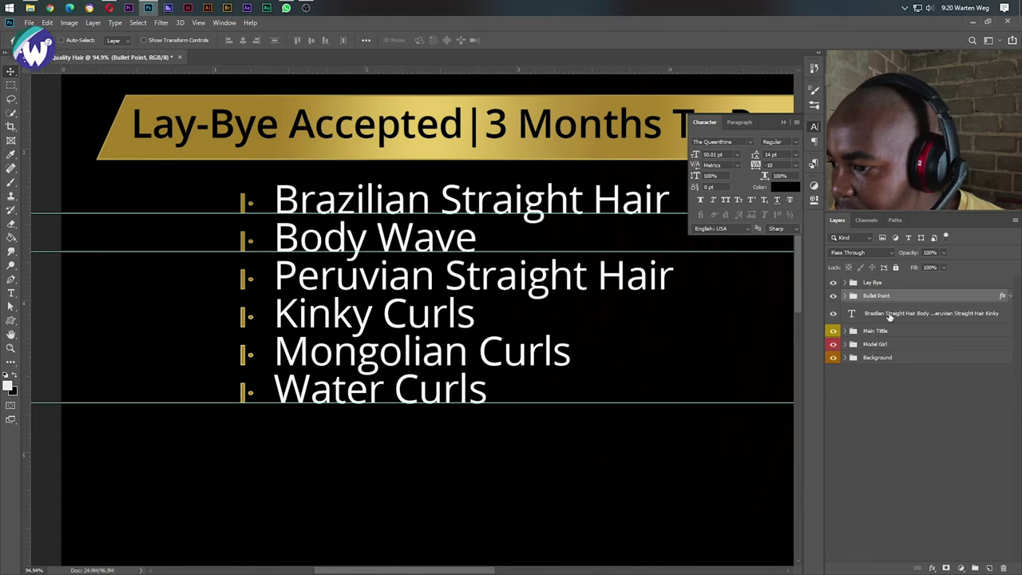
Group the bullets with the list text as 'Brazilian', then select it with the Lay Bye banner
left_click(889, 316)
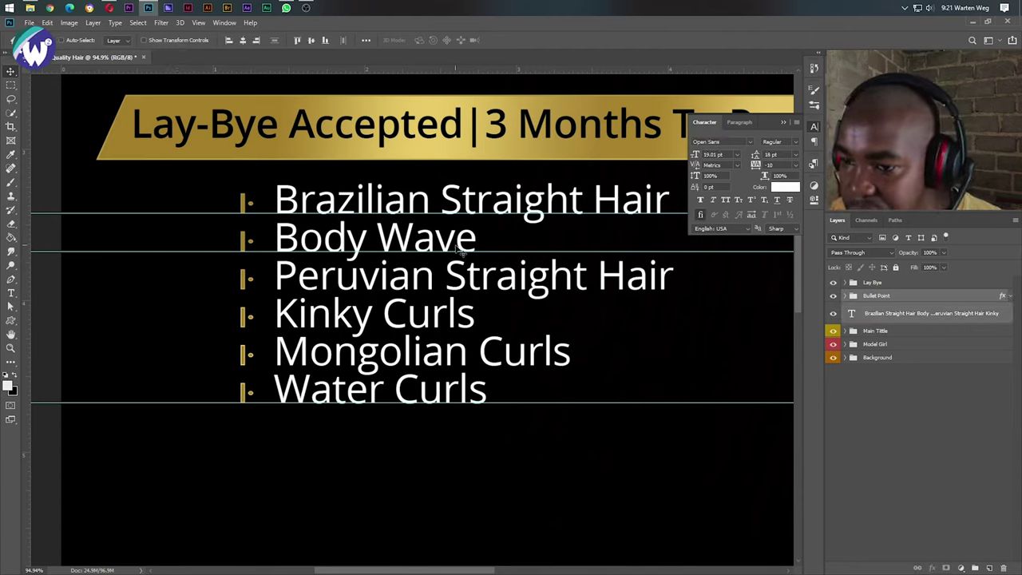
key("ctrl+g")
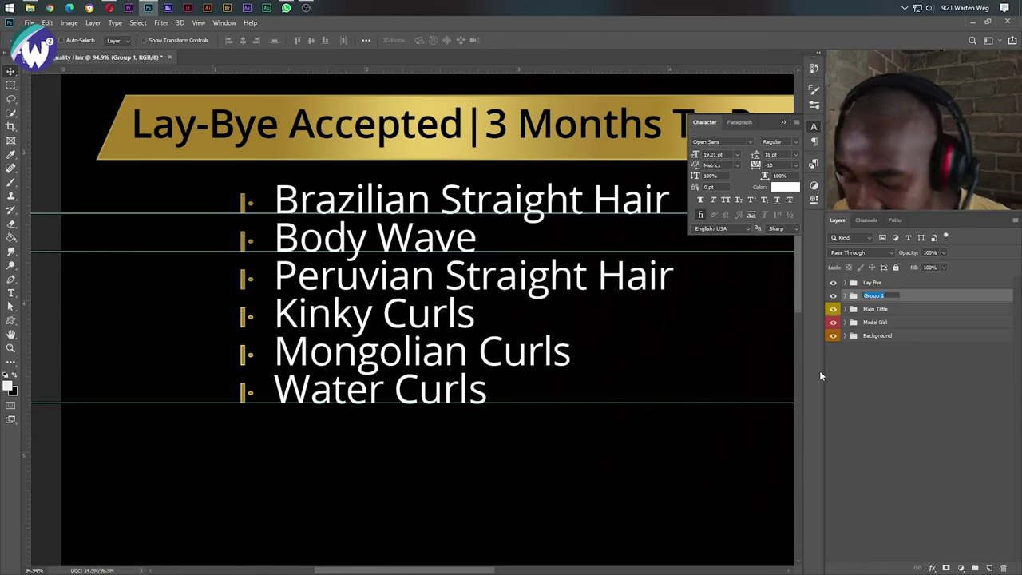
type("Braz")
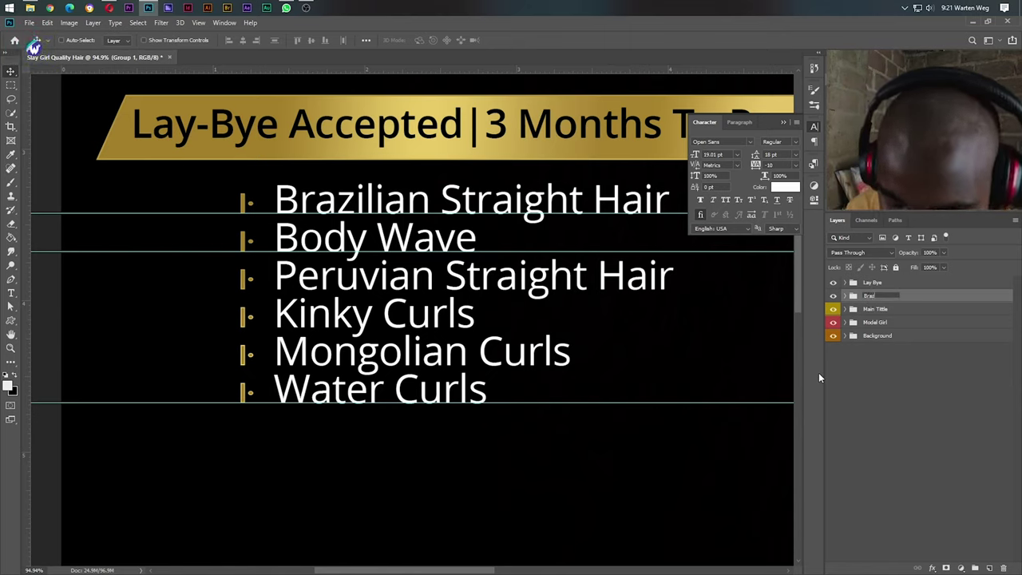
type("ilian")
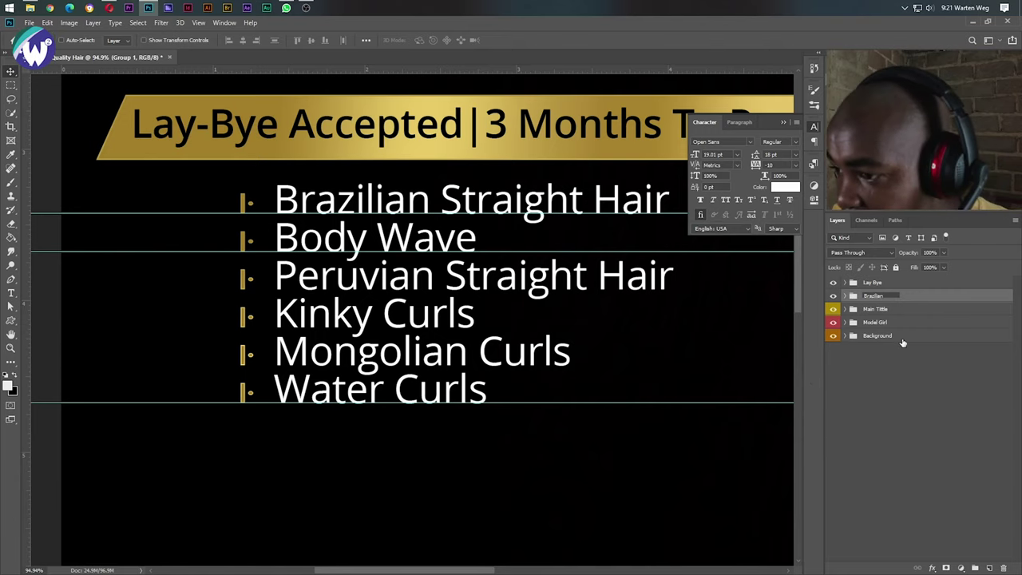
left_click(882, 284, "shift")
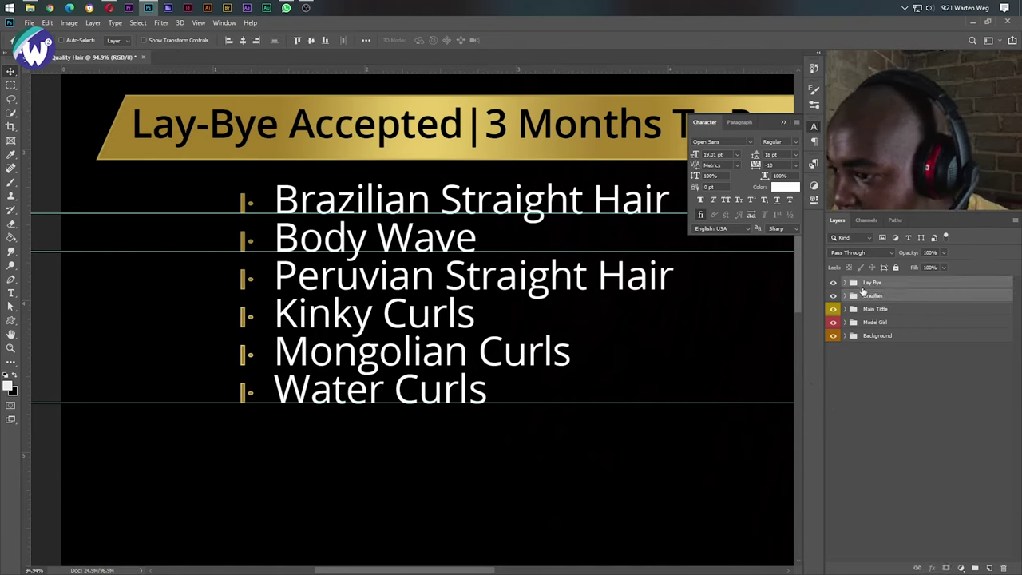
scroll(449, 269, "down", 2)
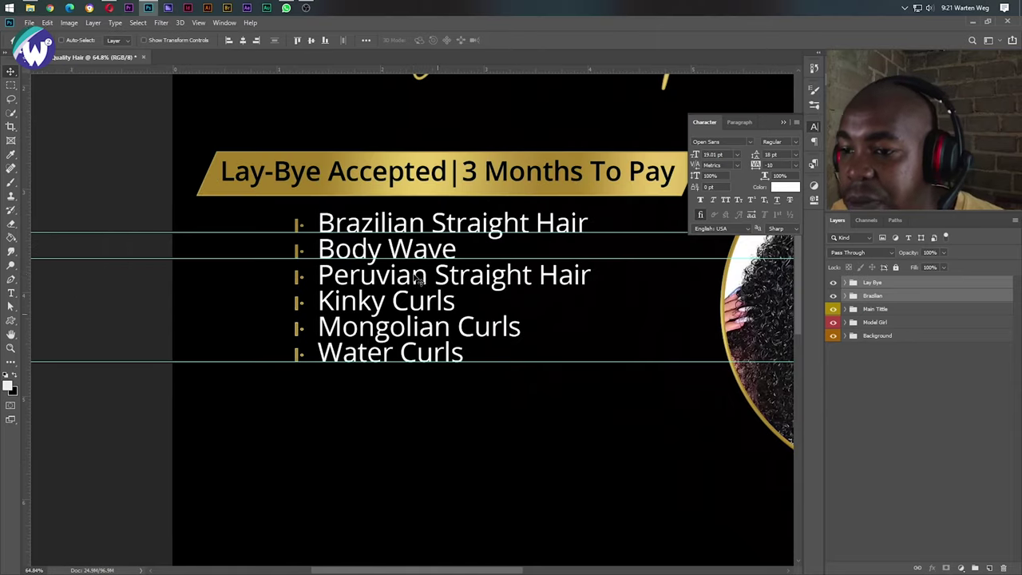
scroll(407, 270, "down", 2)
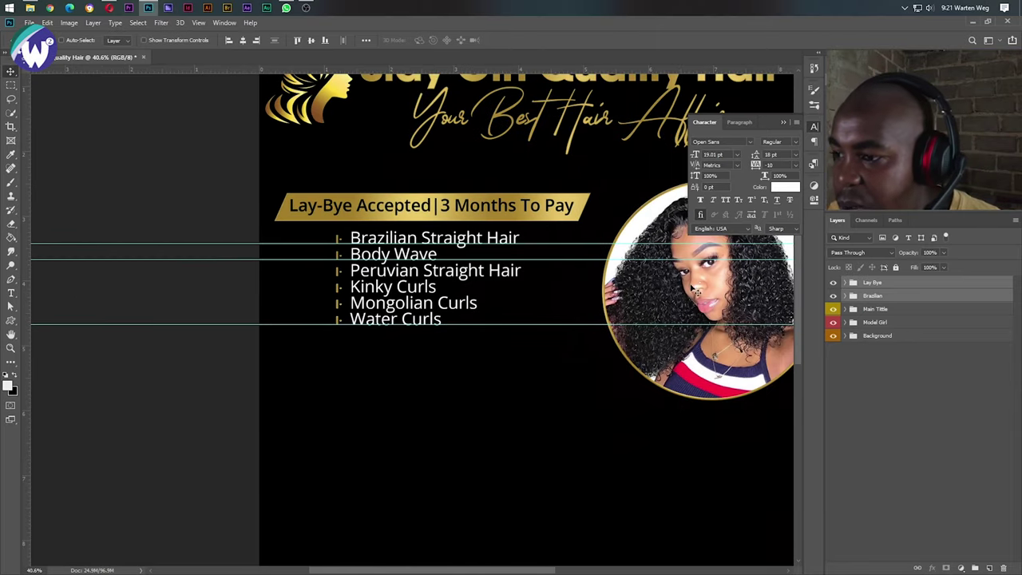
Group the Lay Bye banner with the Brazilian list and name the group 'First Text'
key("ctrl+g")
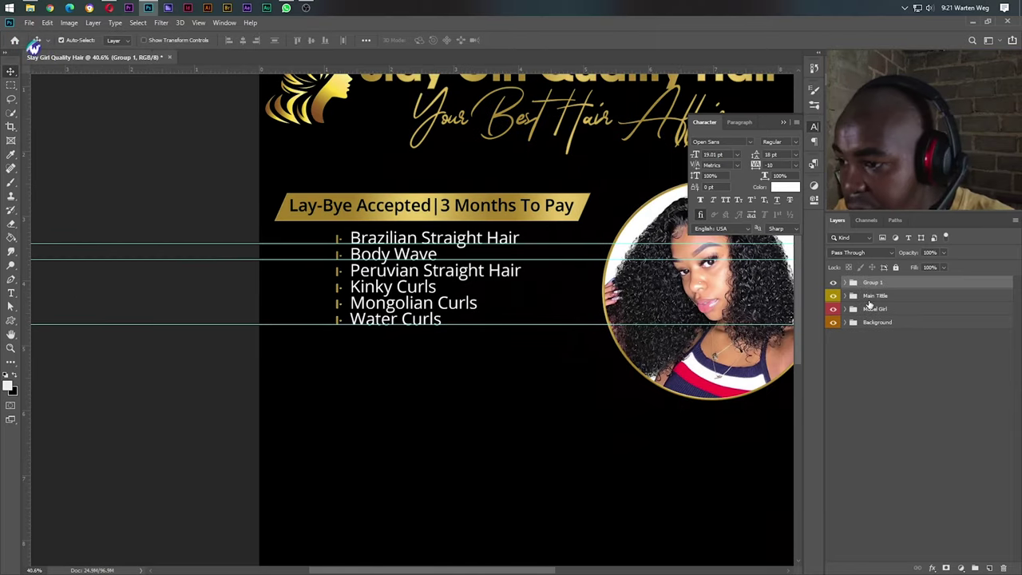
double_click(872, 284)
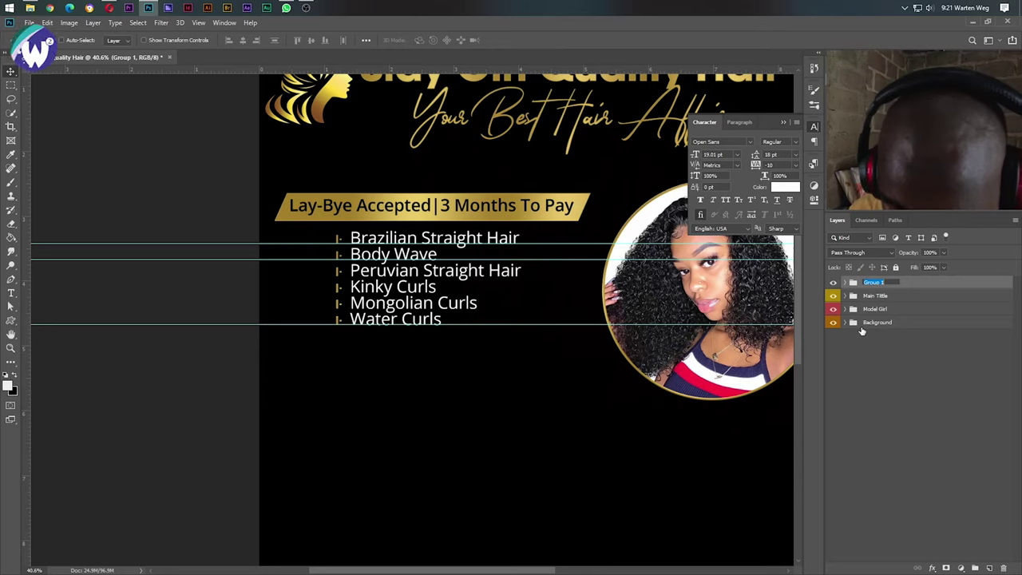
type("Fir")
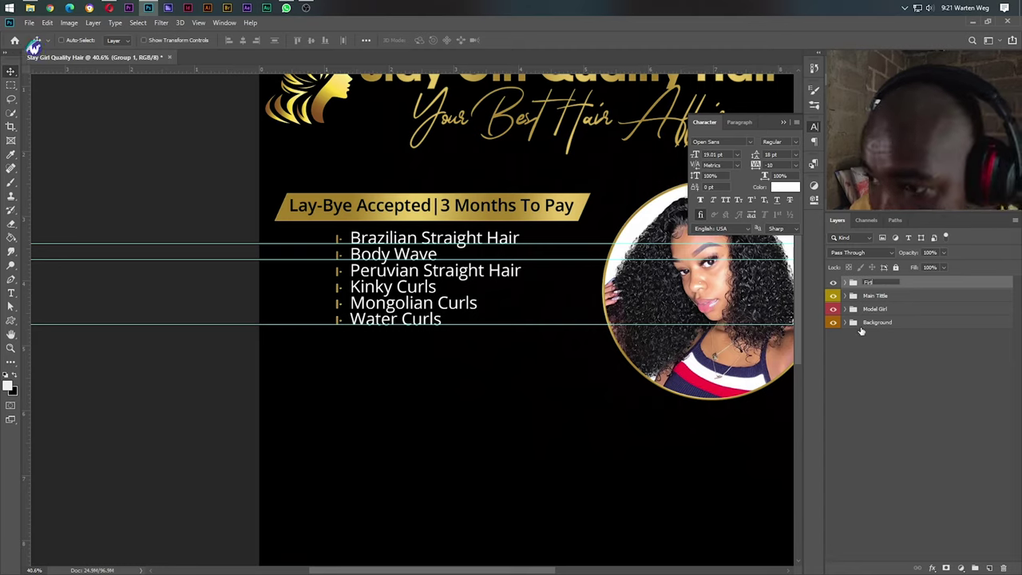
type("st")
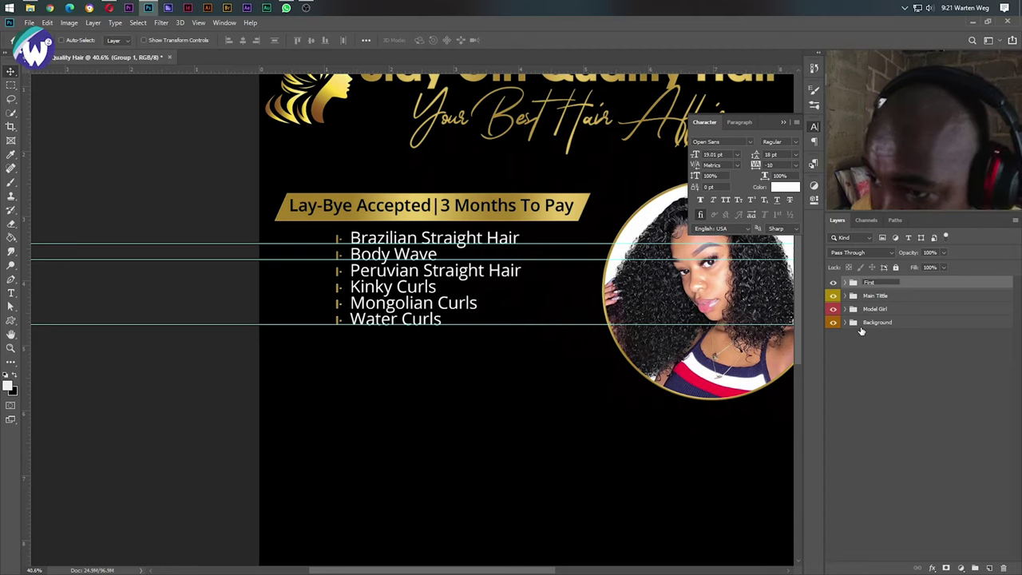
key("BackSpace")
key("BackSpace")
key("BackSpace")
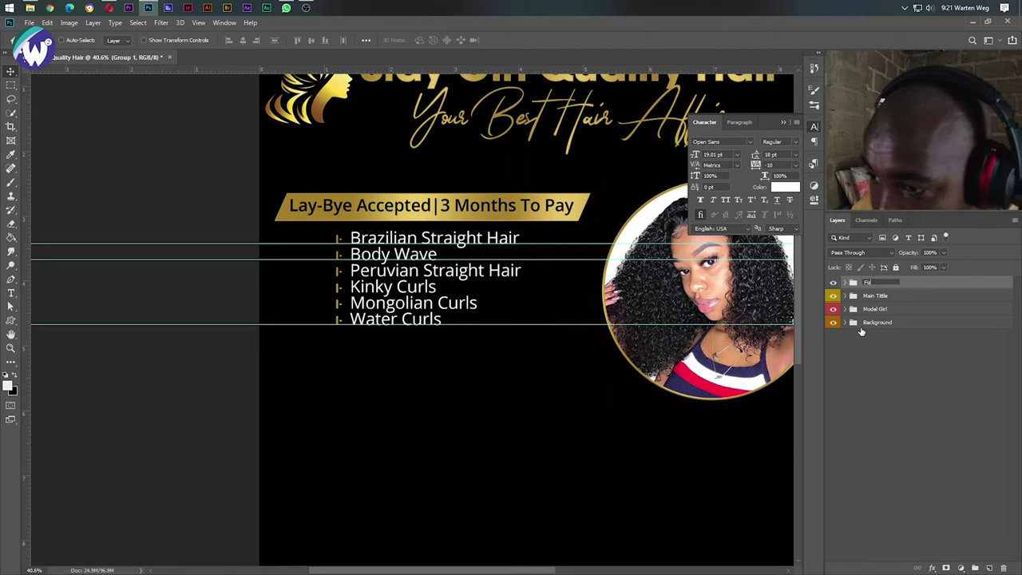
type("rst")
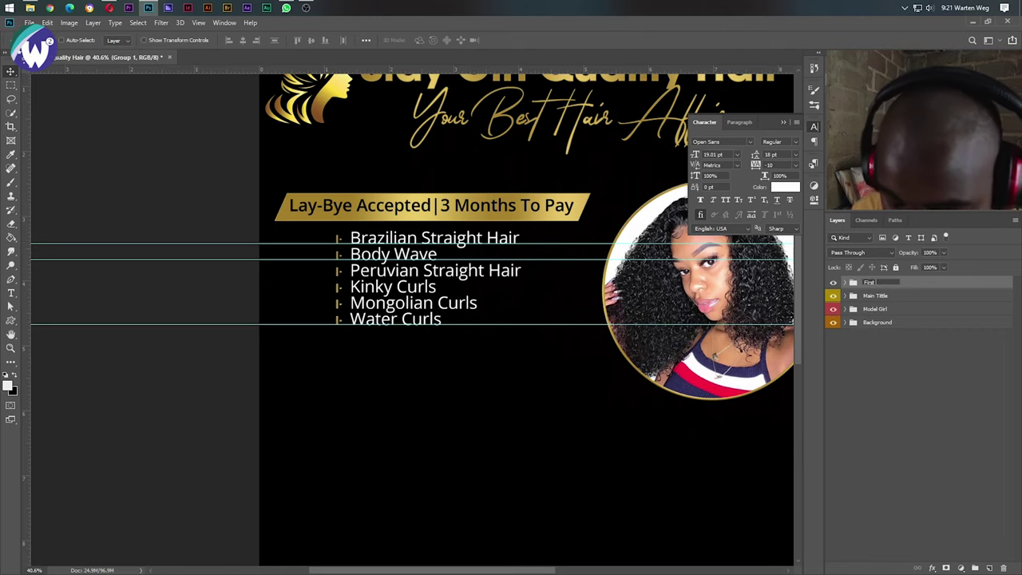
type(" Tex")
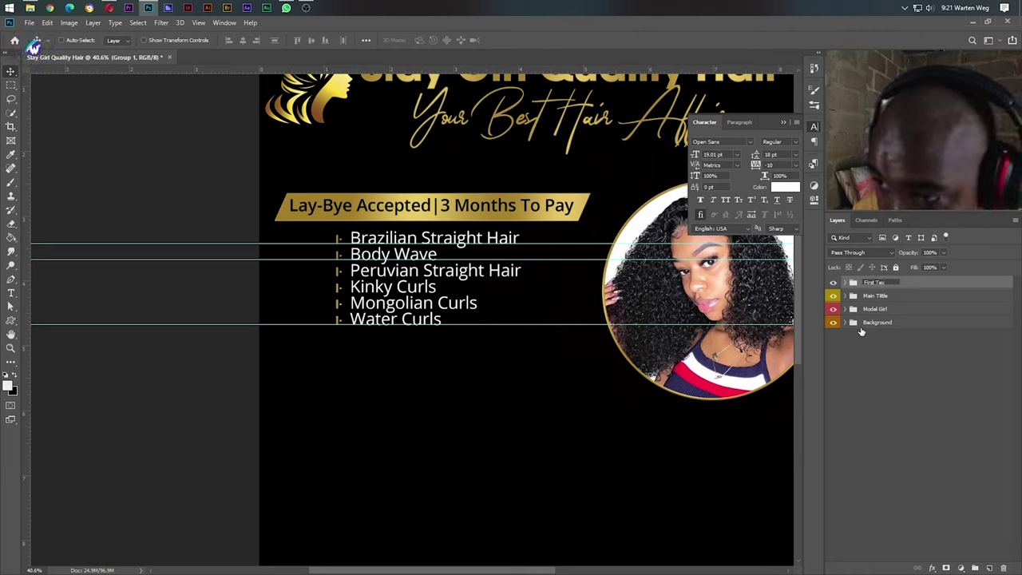
type("t")
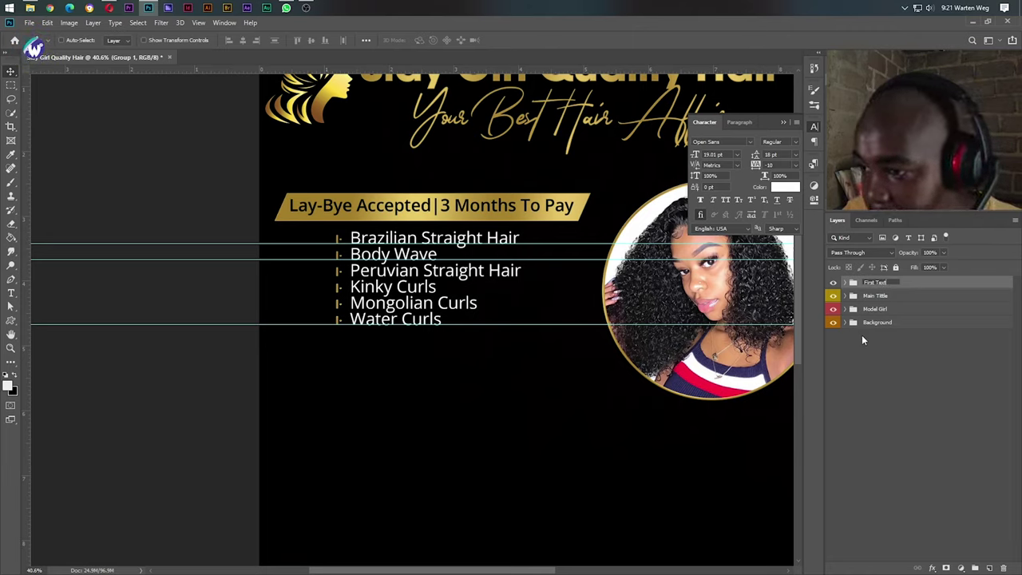
left_click(863, 335)
Colour-code the First Text group green
left_click(865, 285)
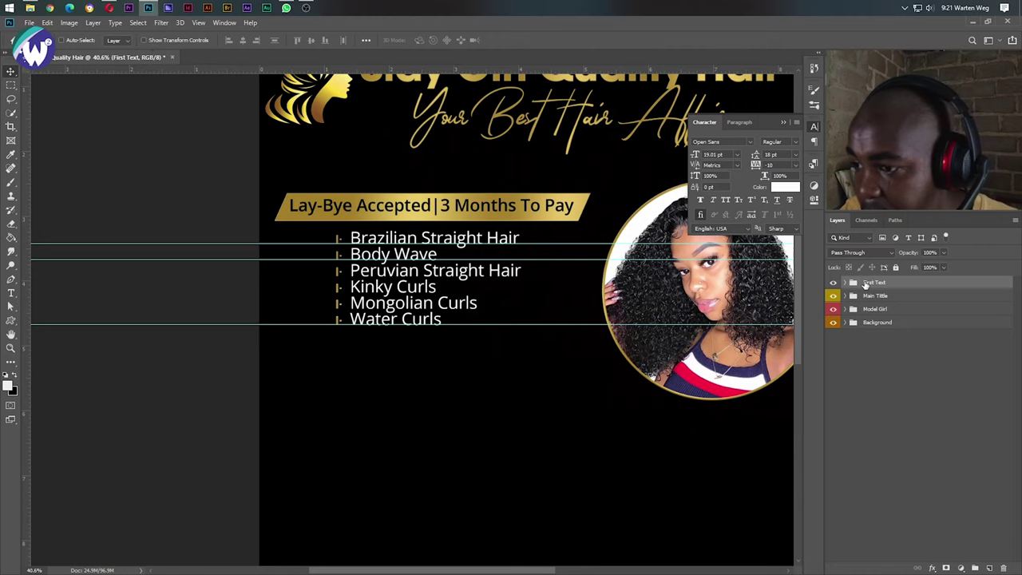
right_click(865, 285)
left_click(879, 542)
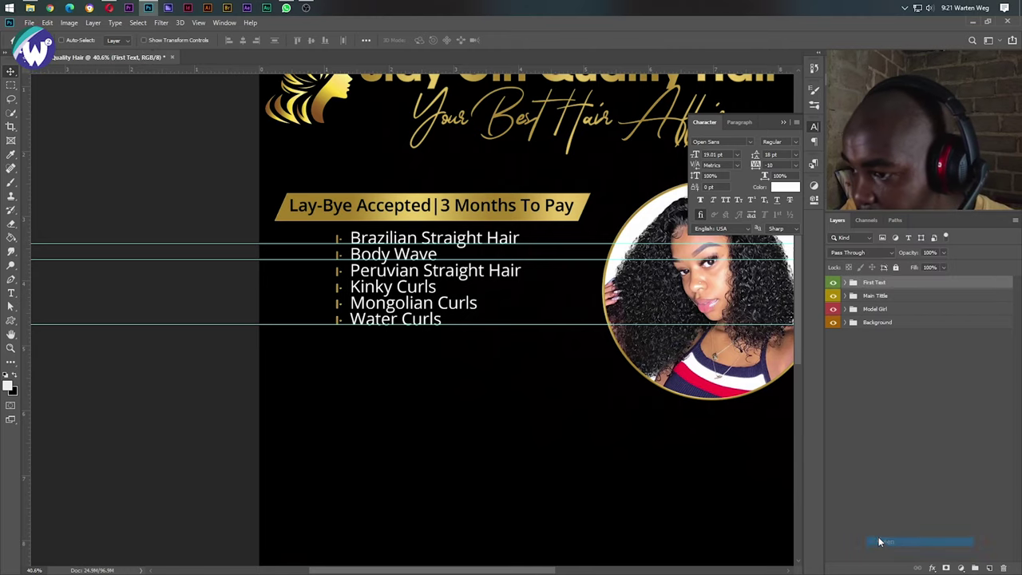
scroll(440, 236, "down", 3)
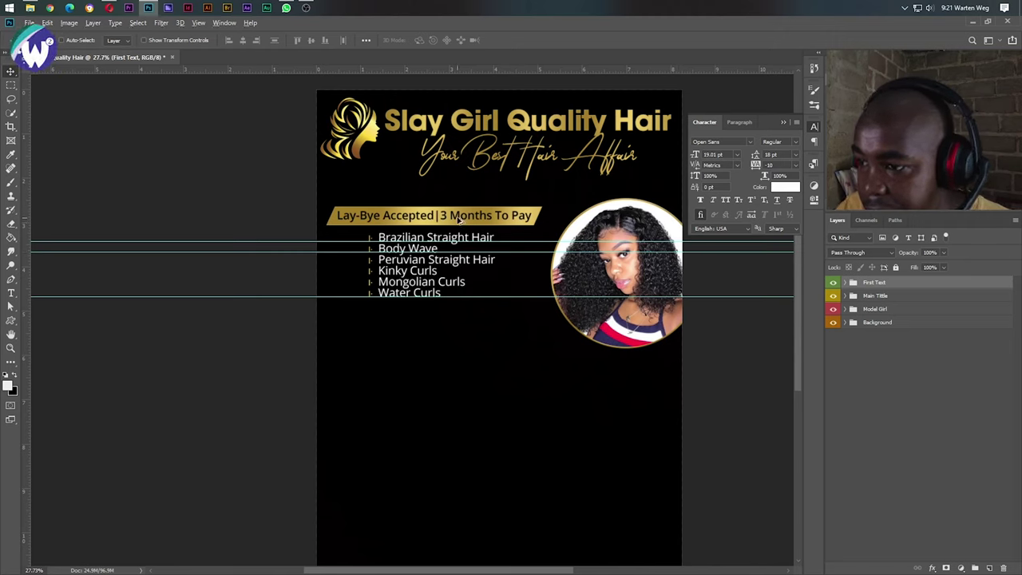
Duplicate the First Text group lower down and retitle its banner 'Wig Ear To Ear Closure'
left_click_drag(452, 219, 452, 326)
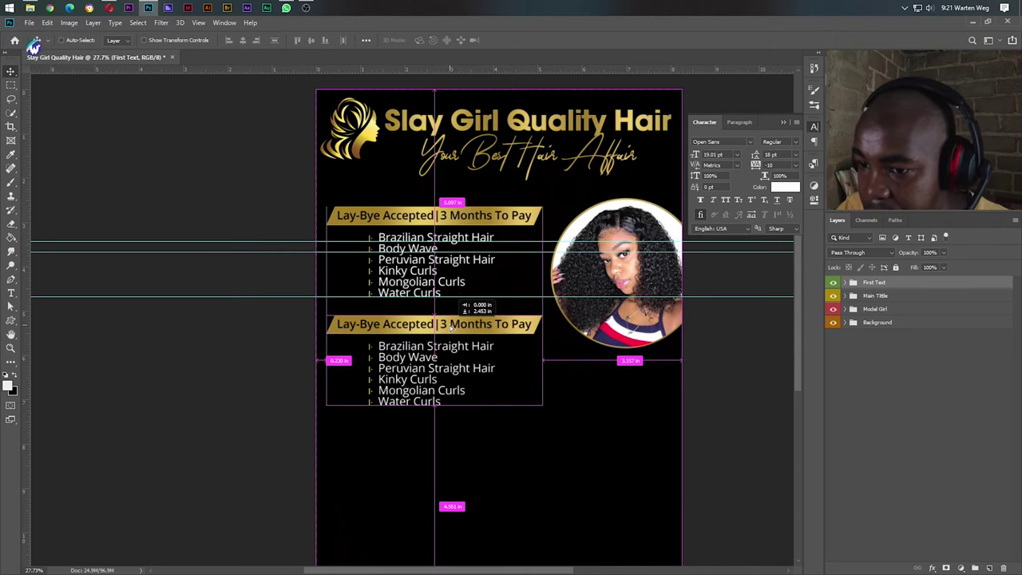
left_click_drag(452, 328, 454, 328)
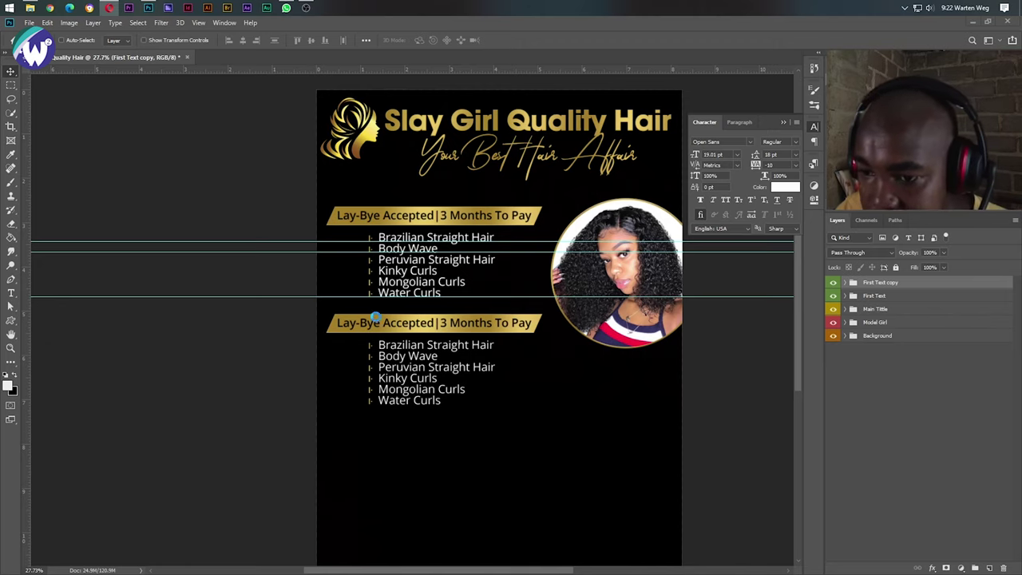
key("t")
left_click(389, 328)
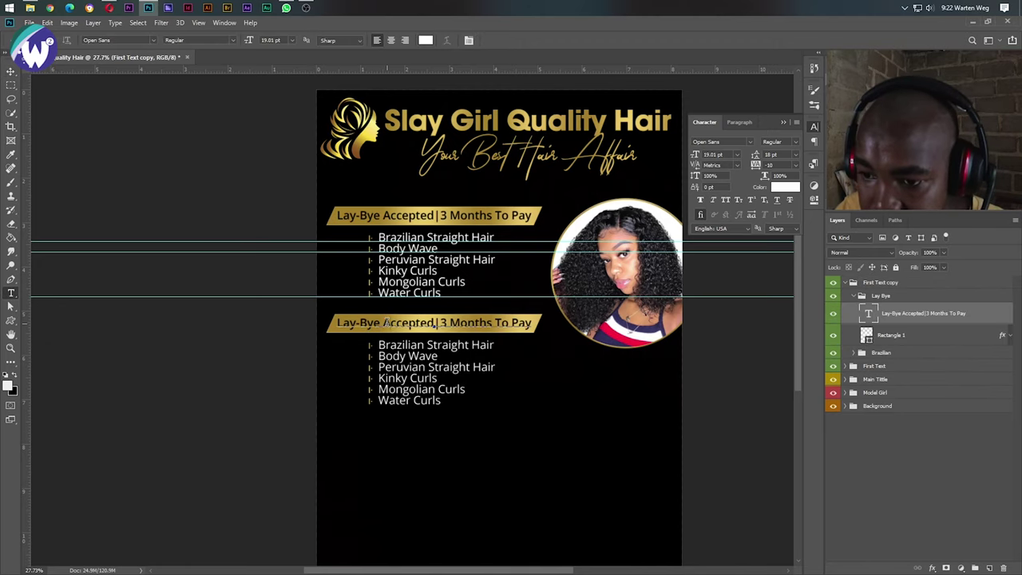
key("ctrl+a")
type("WigEarToEarClosure")
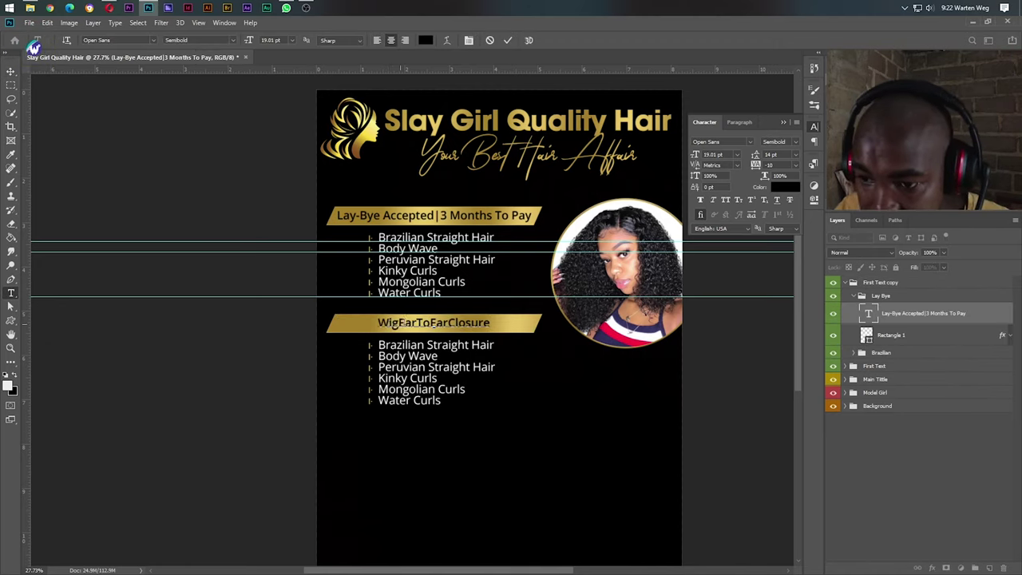
left_click(418, 322)
left_click(436, 322)
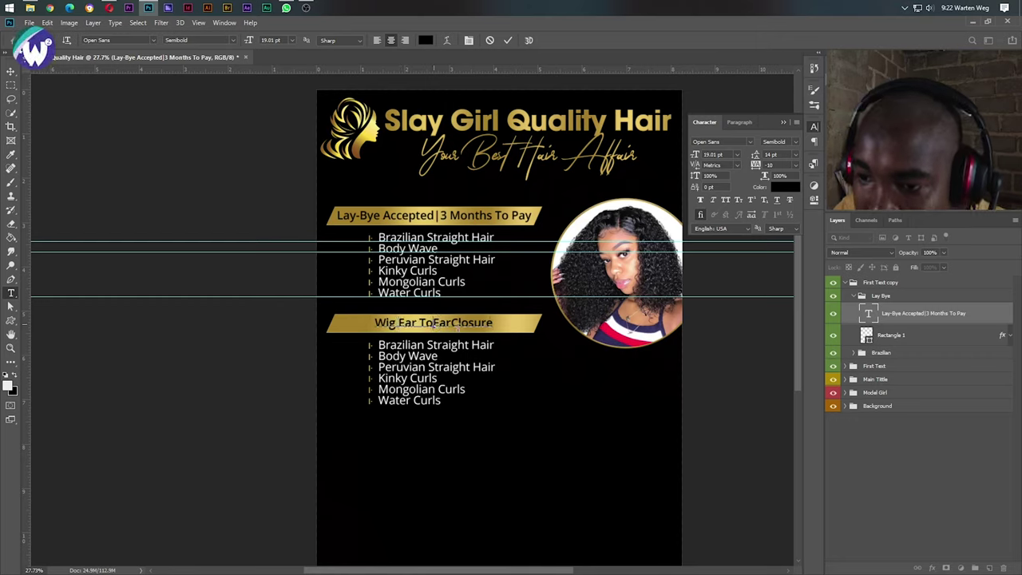
left_click(455, 322)
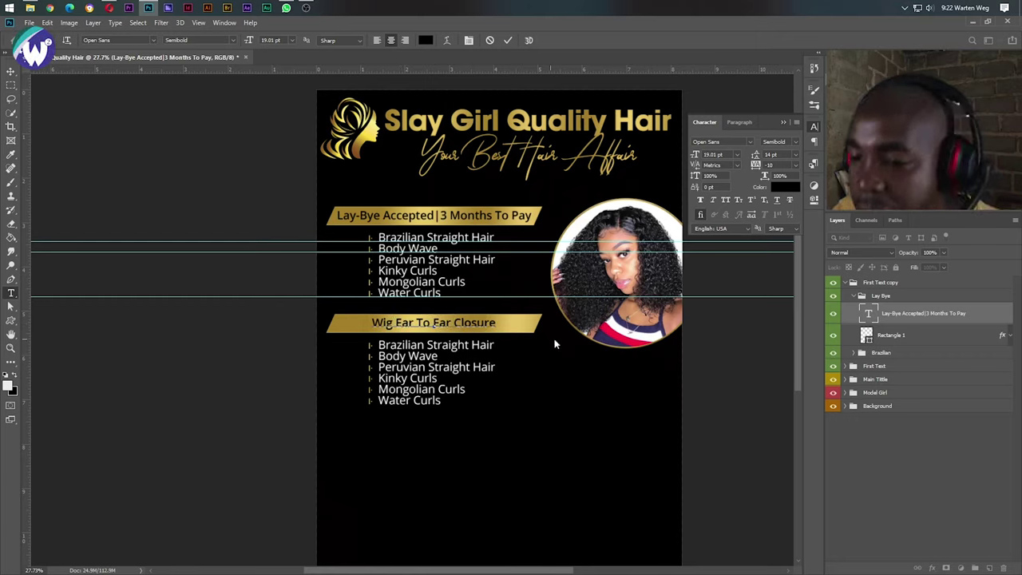
left_click(508, 41)
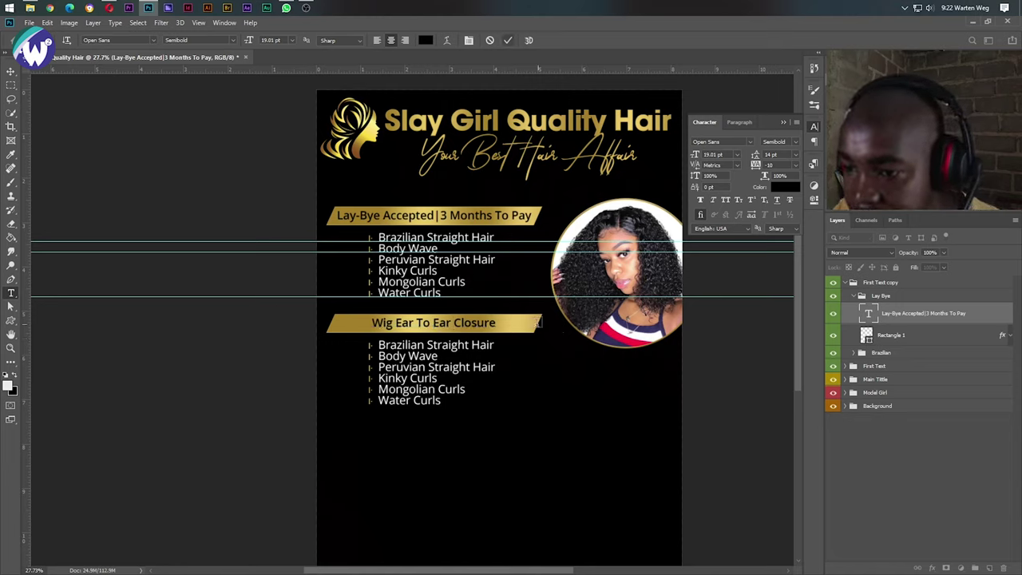
Narrow the copied gold banner rectangle to fit the new heading
left_click(894, 336)
key("ctrl+t")
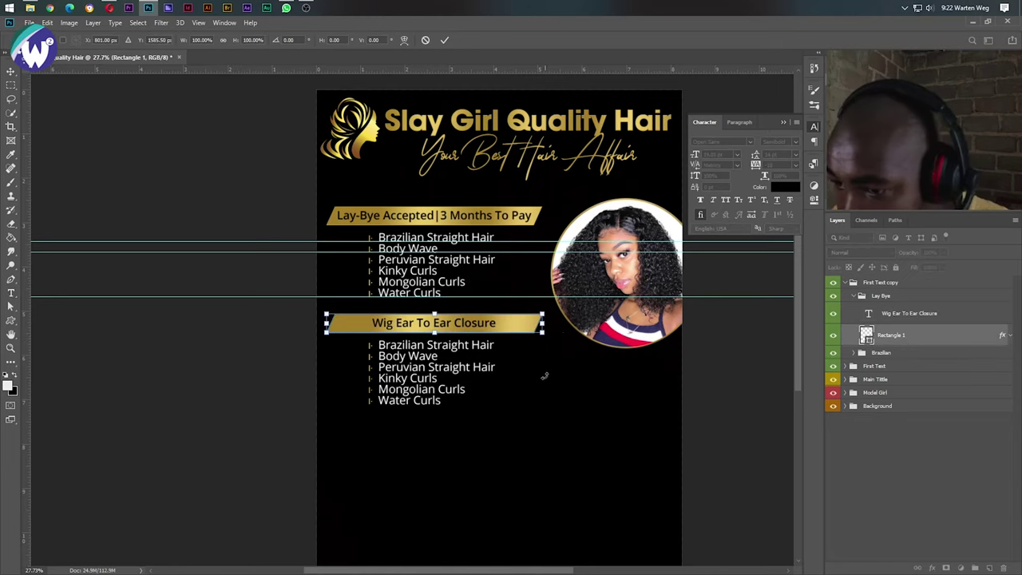
left_click_drag(543, 323, 509, 323)
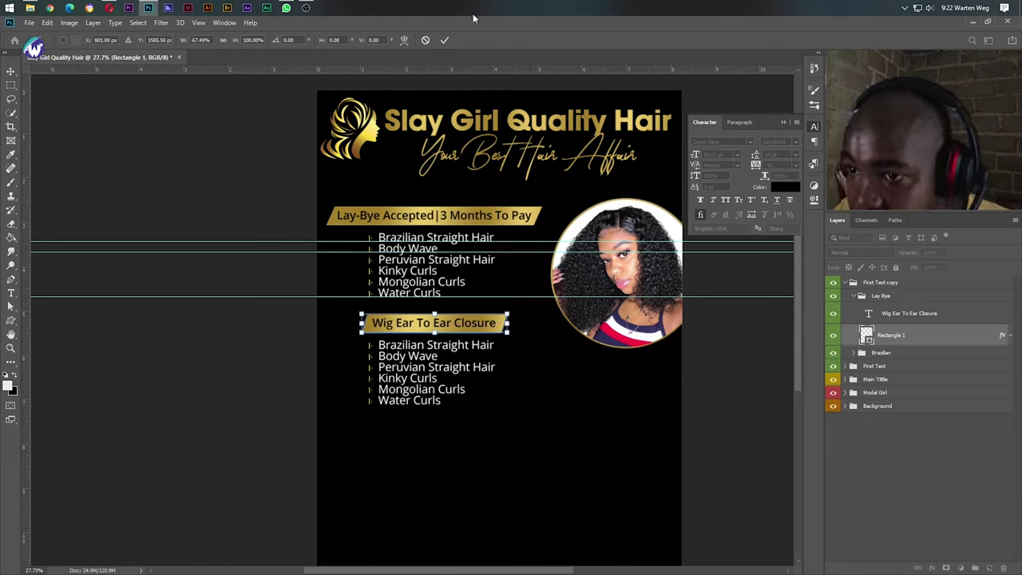
left_click(445, 41)
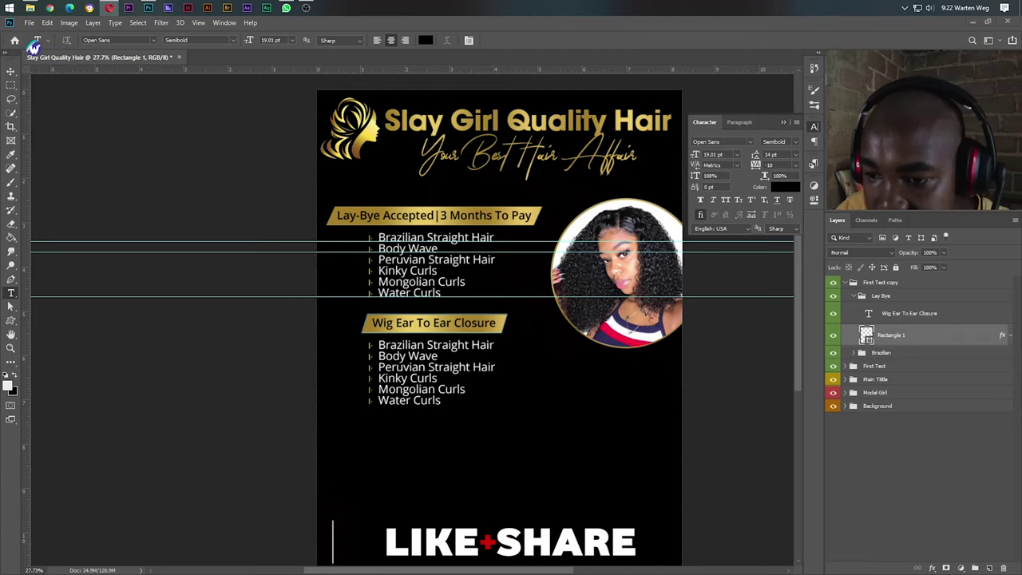
scroll(401, 471, "up", 3)
Paste wig lengths 10″ to 24″ over the hair types in the second list
scroll(399, 416, "up", 3)
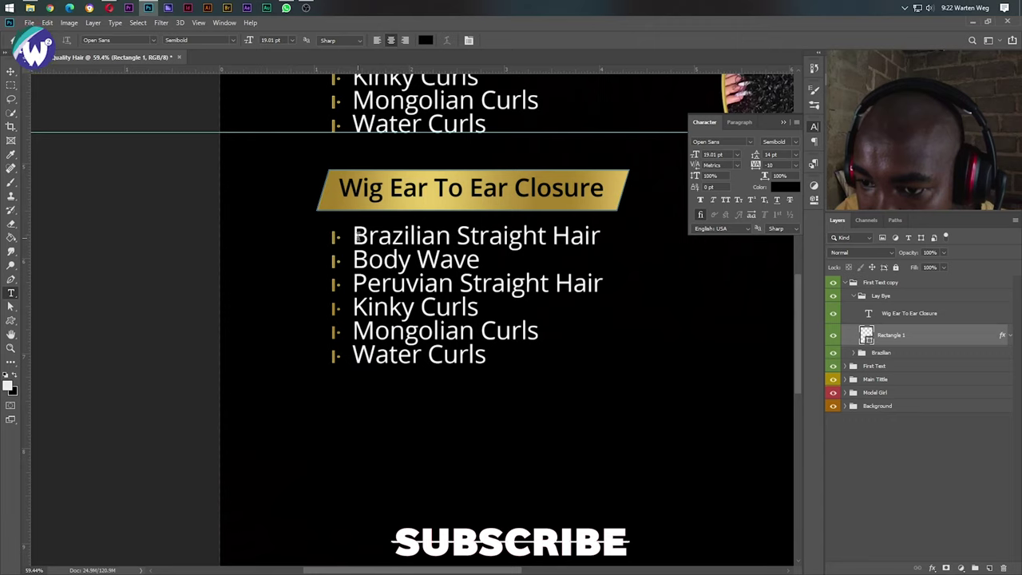
left_click_drag(359, 235, 520, 359)
key("ctrl+v")
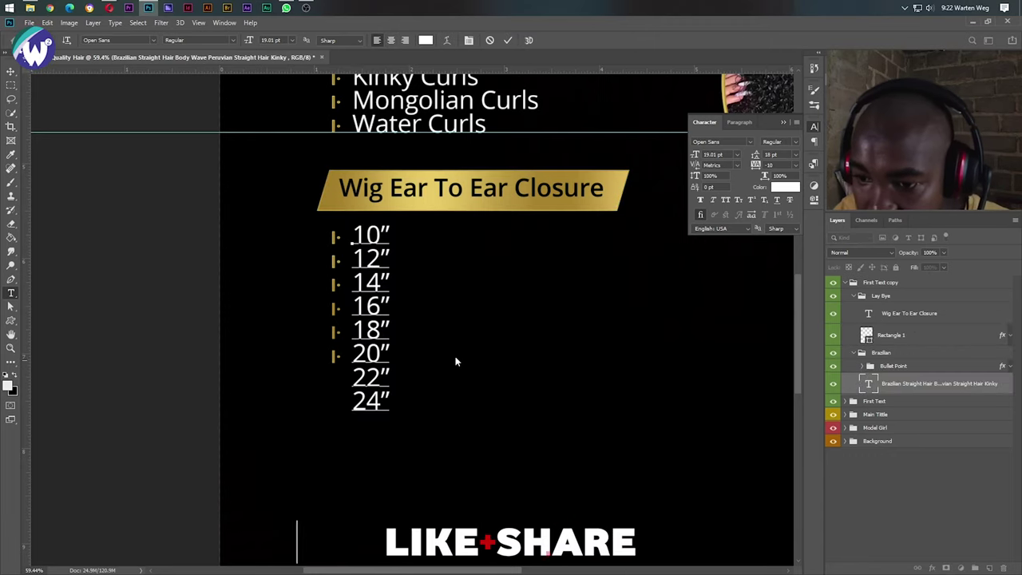
left_click(507, 40)
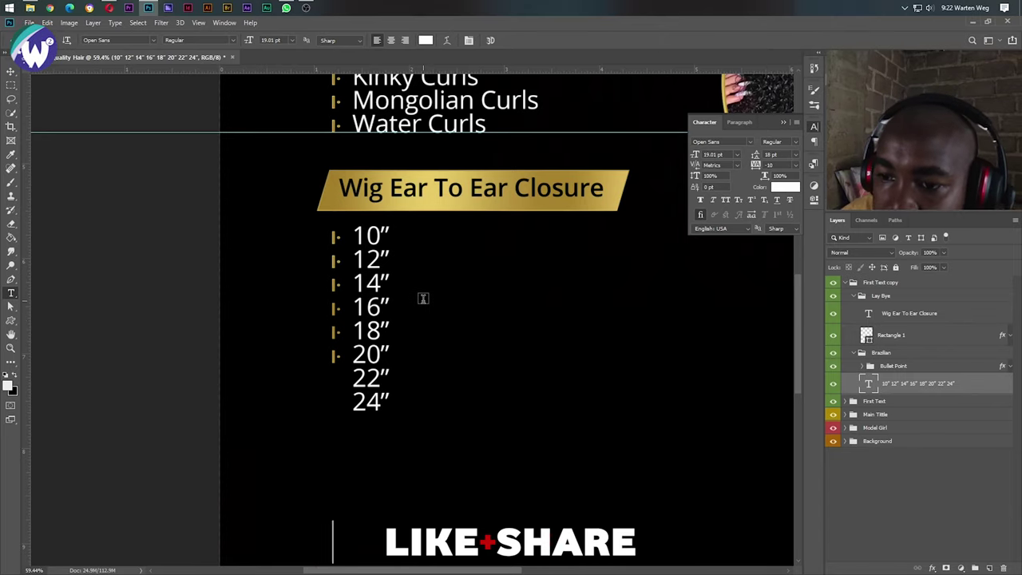
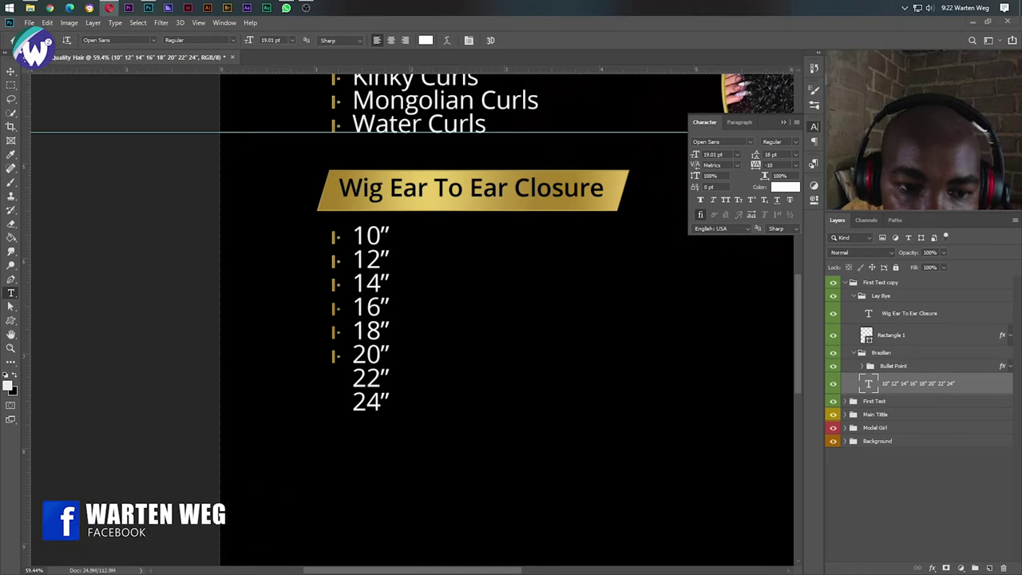
Paste a price column R2000–R3400 as new text beside the 10″–24″ sizes
left_click(455, 232)
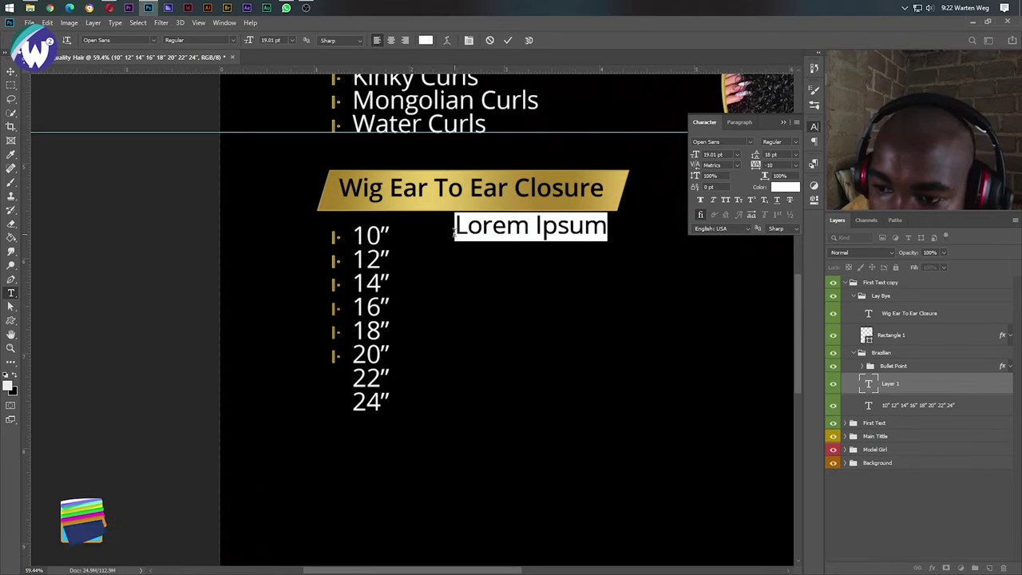
type("R2000 R2200 R2400 R2600 R2800 R3000 R3200 R3400")
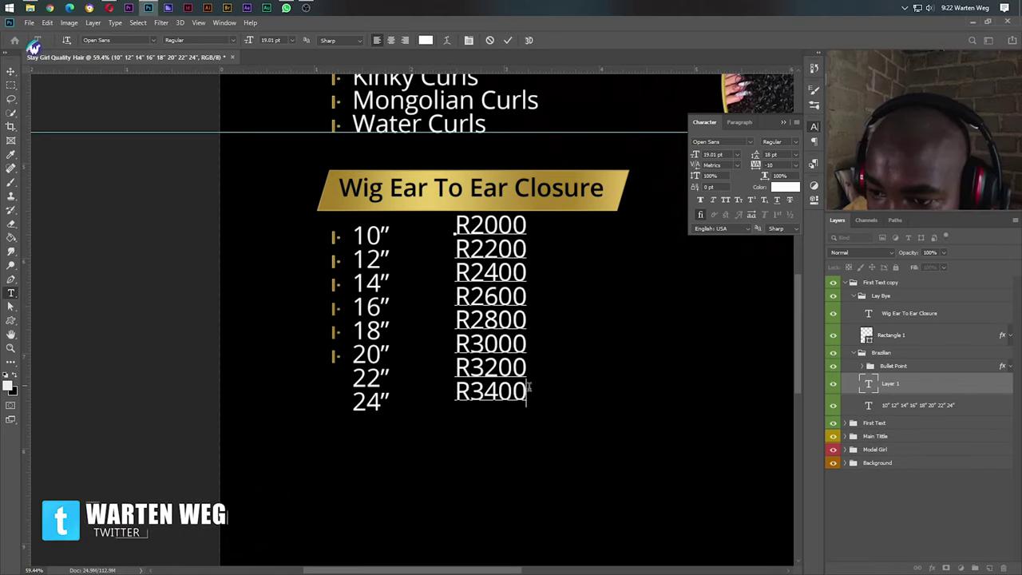
left_click(901, 407)
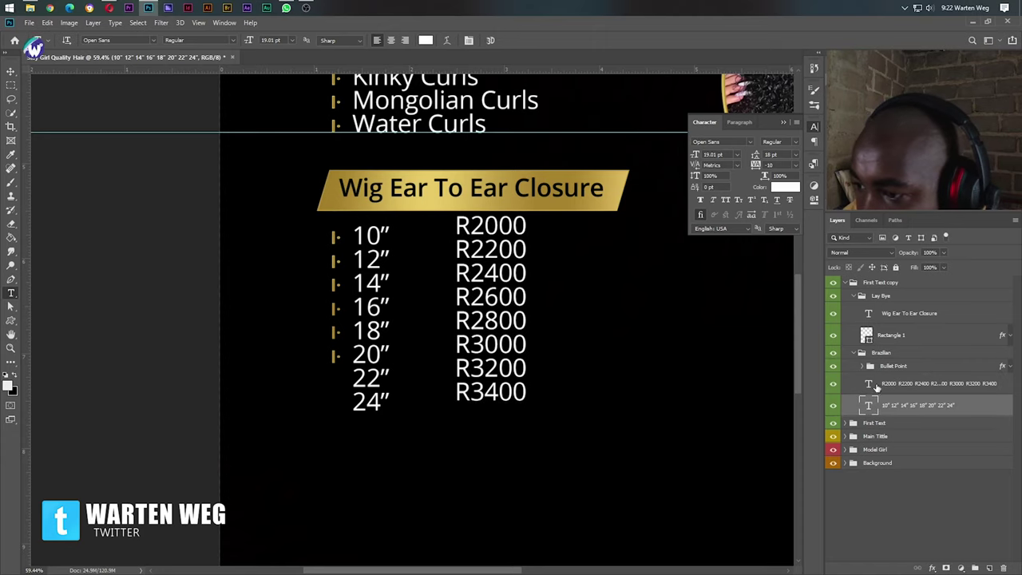
Duplicate the 20″ gold bullet down to make bullets for the 22″ and 24″ rows
left_click(864, 367)
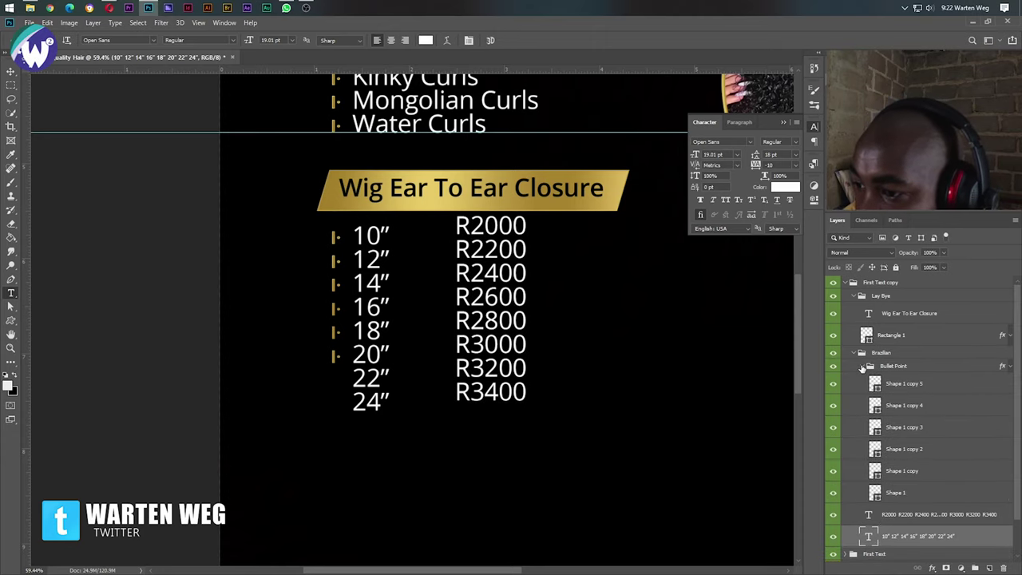
left_click(894, 493)
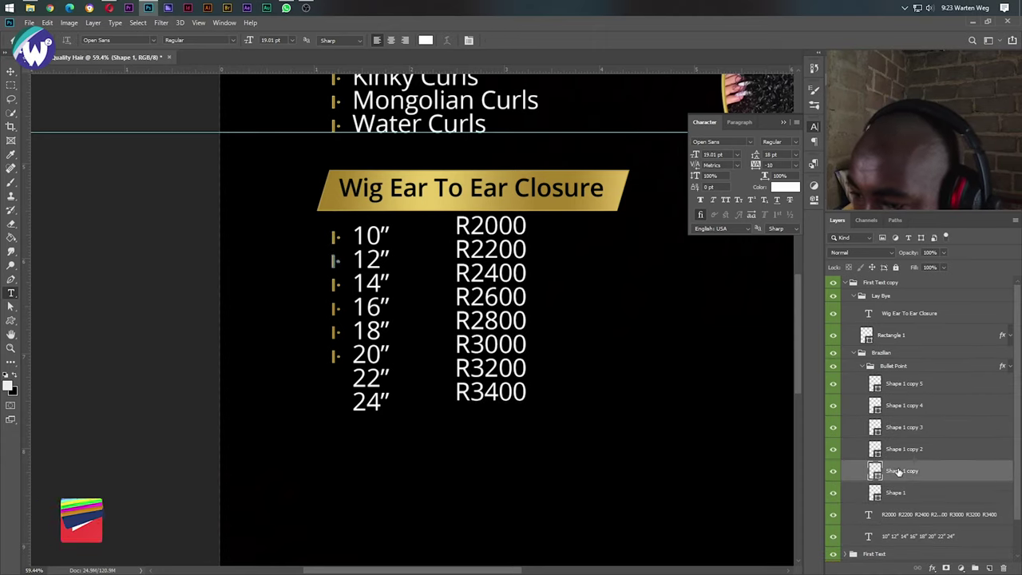
left_click(897, 472)
key("alt+bracketleft")
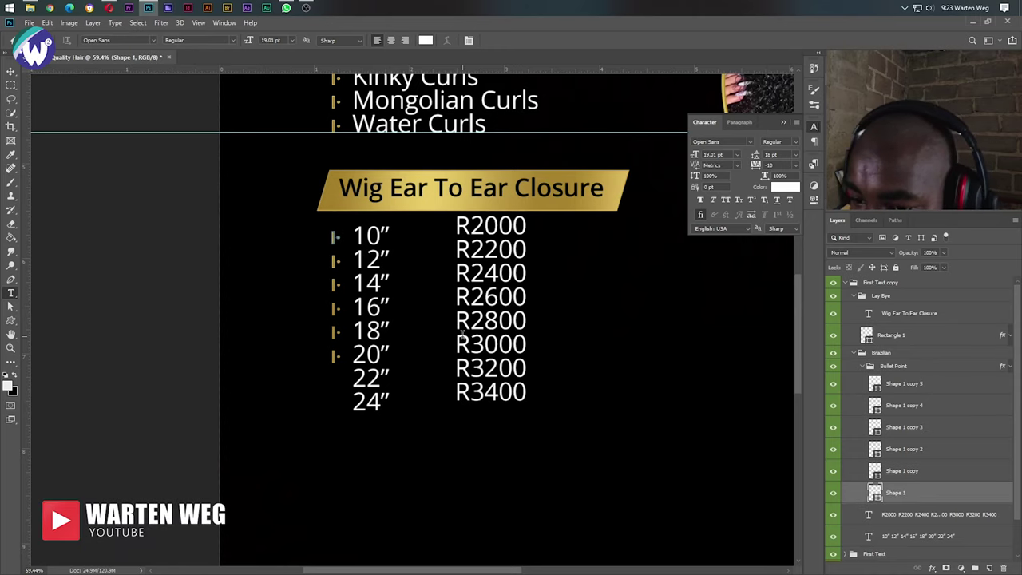
scroll(338, 400, "up", 1)
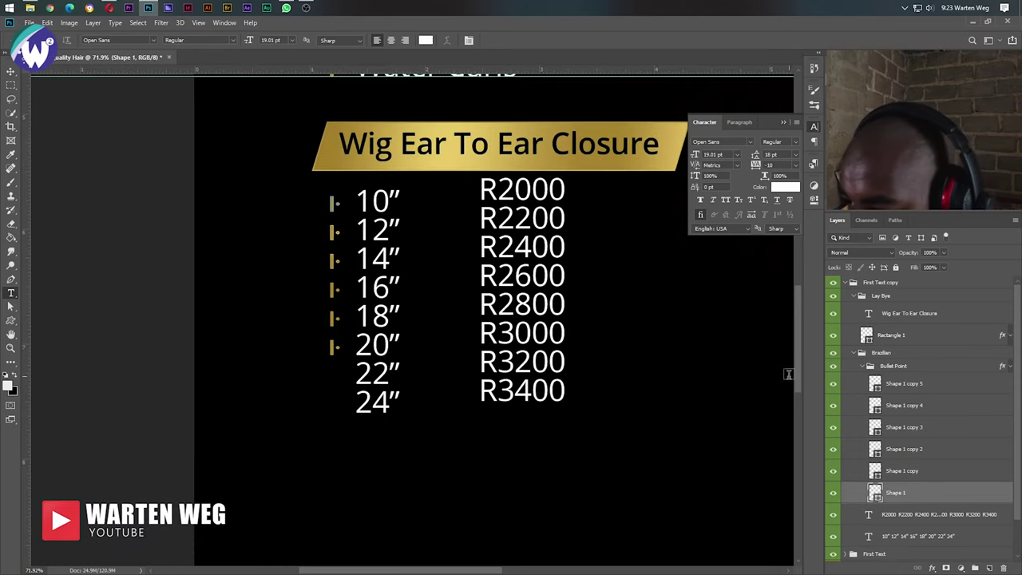
left_click(893, 385)
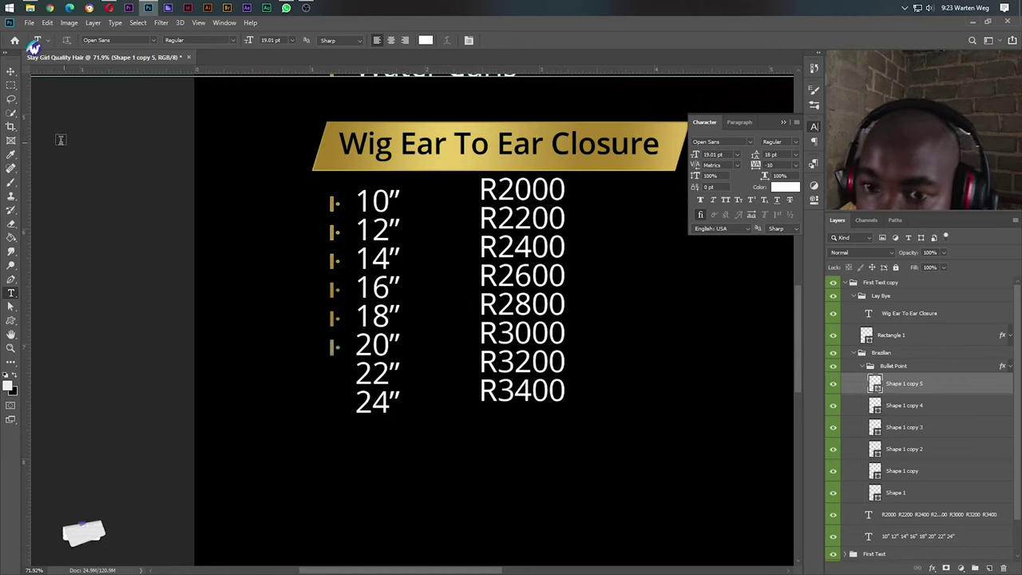
key("v")
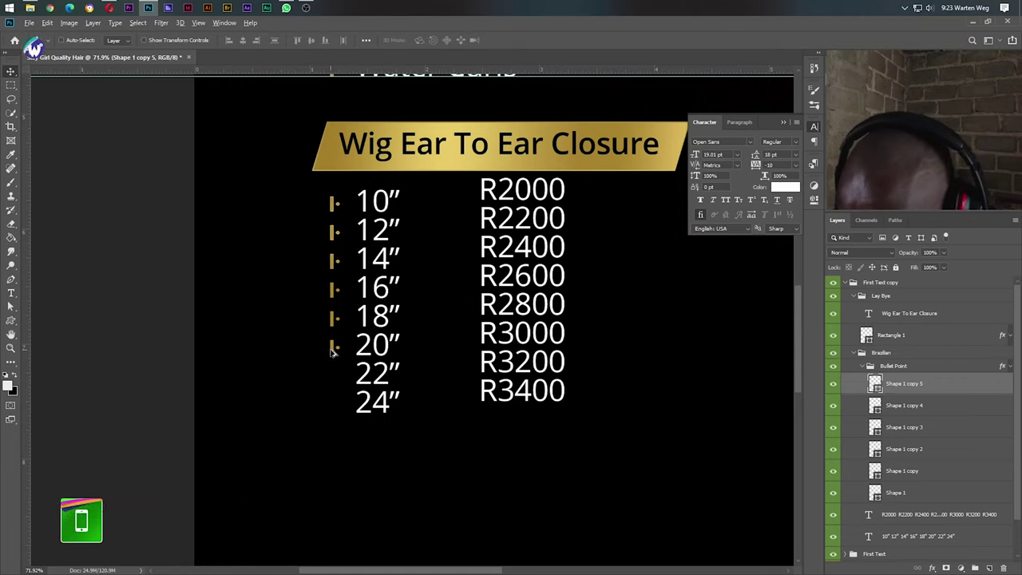
mouse_move(336, 349)
left_mouse_down()
mouse_move(319, 374)
mouse_move(339, 406)
left_mouse_up()
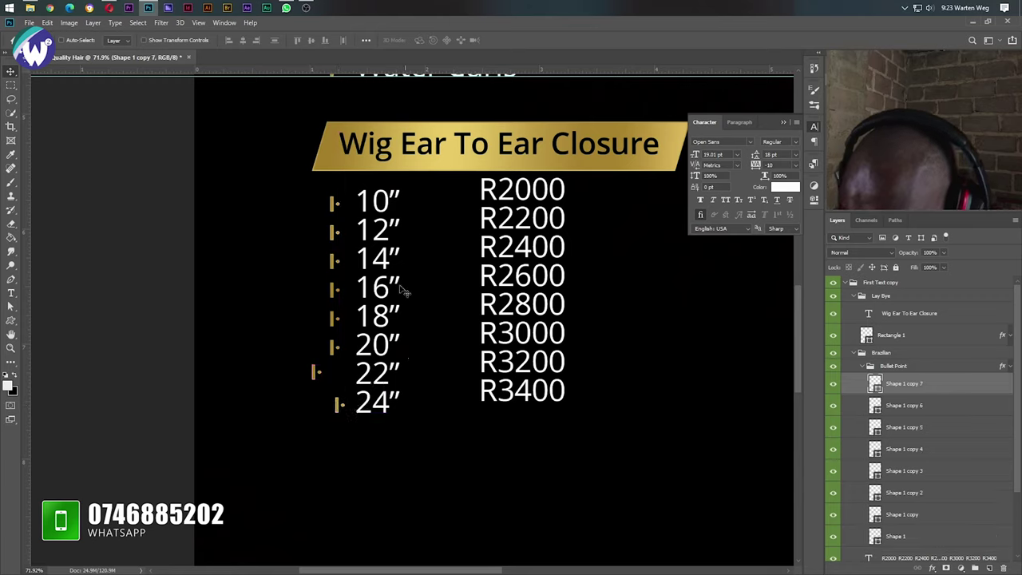
Align all eight bullets on their horizontal centres and nudge the column right
left_click(833, 385)
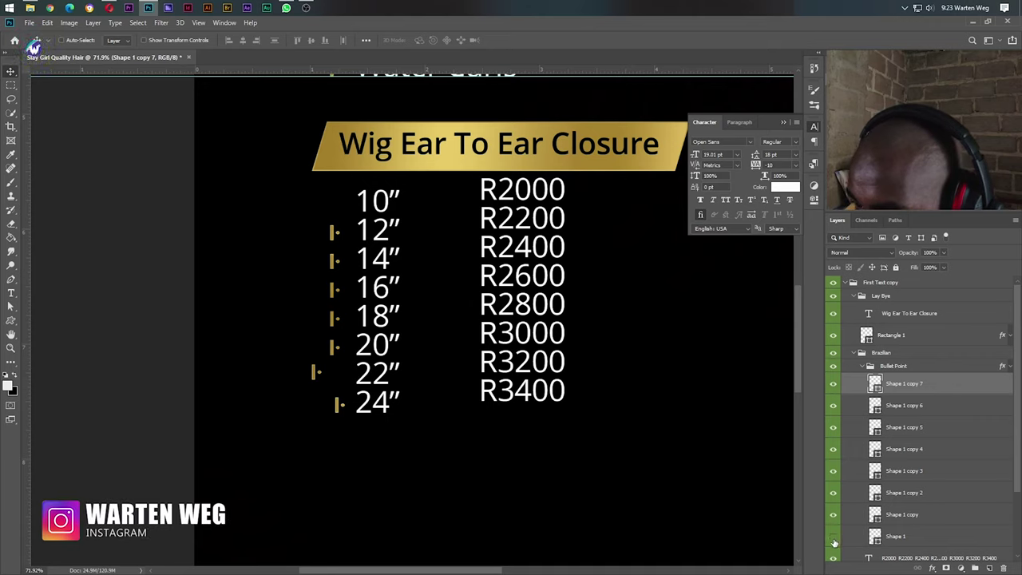
left_click(884, 541)
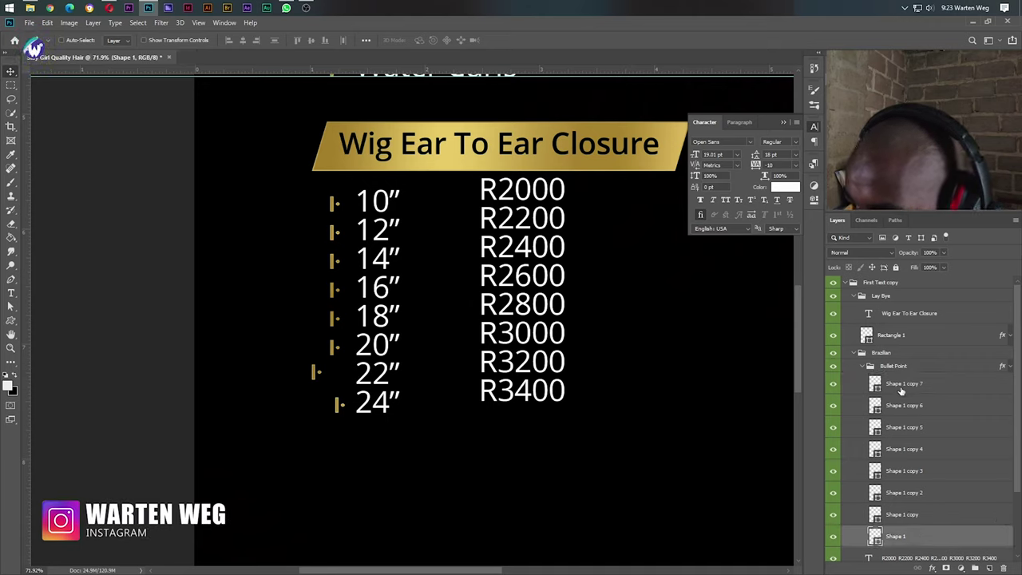
left_click(901, 386, "shift")
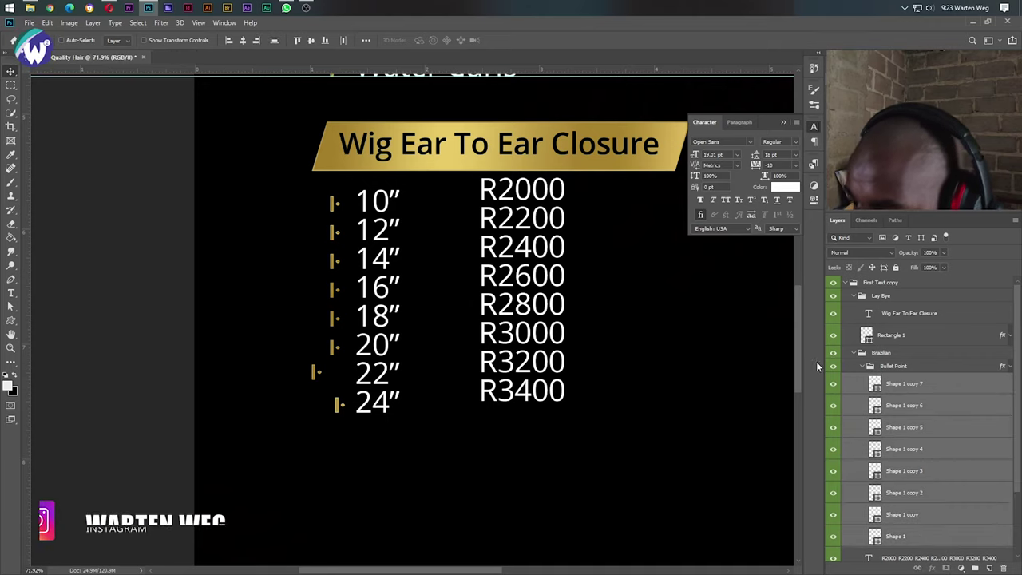
left_click(243, 41)
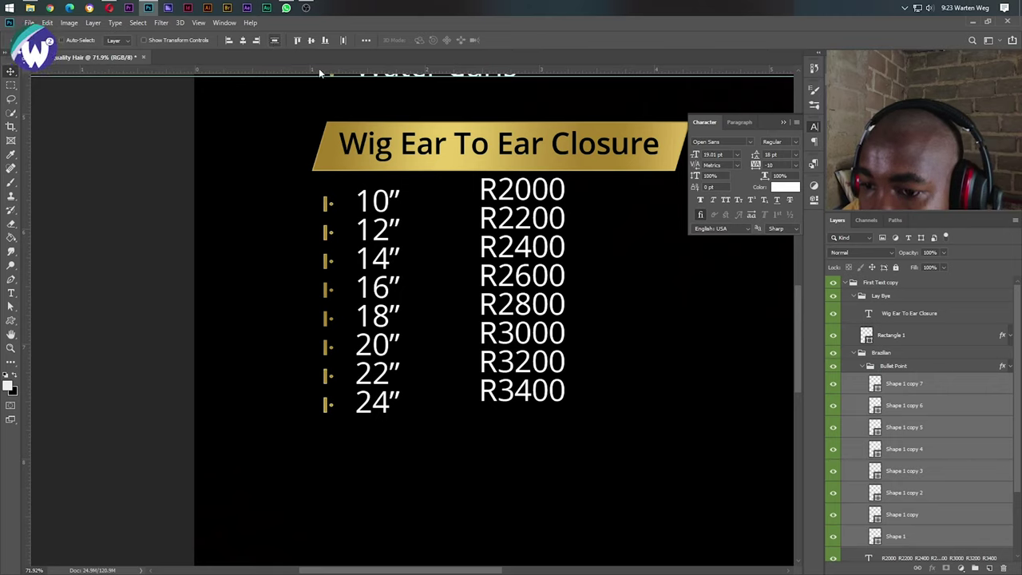
key("Right")
key("Right")
key("Right")
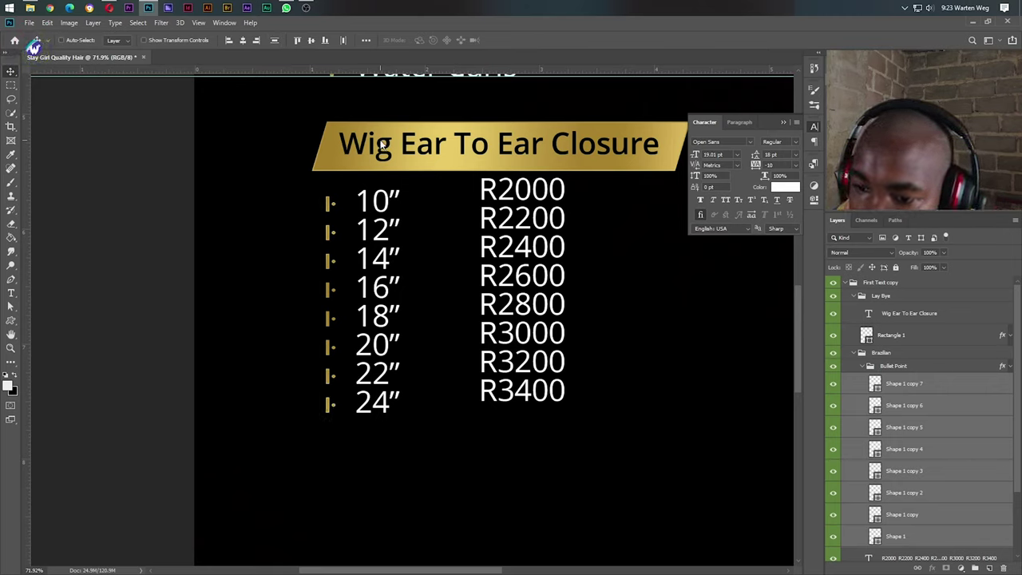
key("Right")
key("Right")
key("Right")
key("Right")
key("Right")
key("Right")
key("Right")
key("Right")
key("Right")
key("Right")
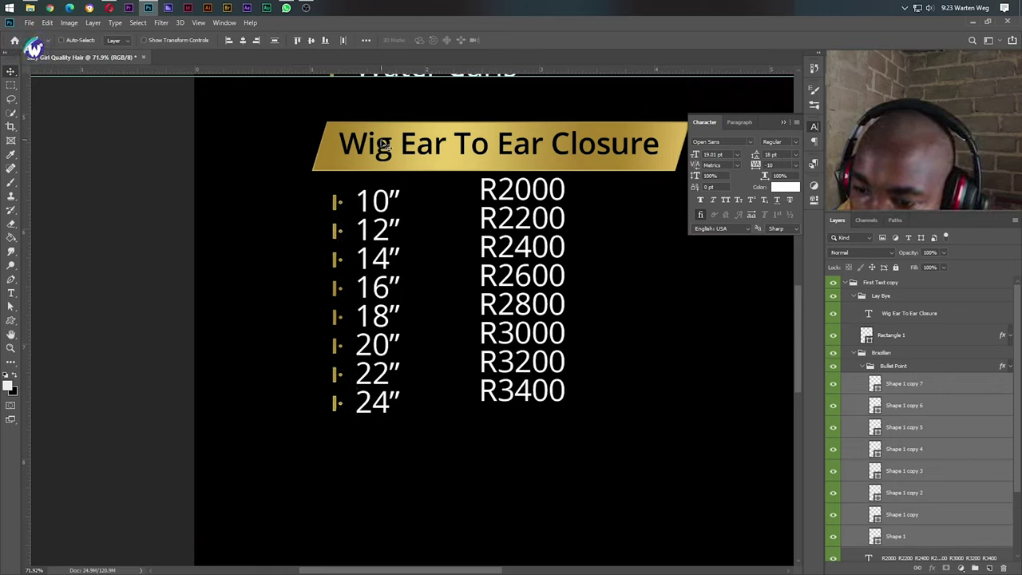
key("Right")
key("Right")
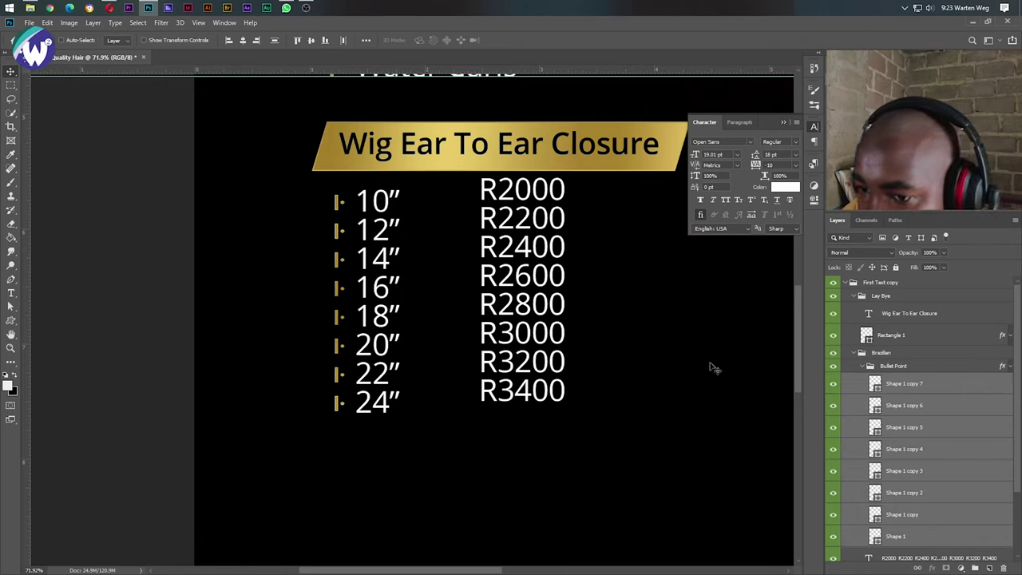
Align the sizes and prices text so each price sits level with its size, then lower the list slightly
left_click(863, 366)
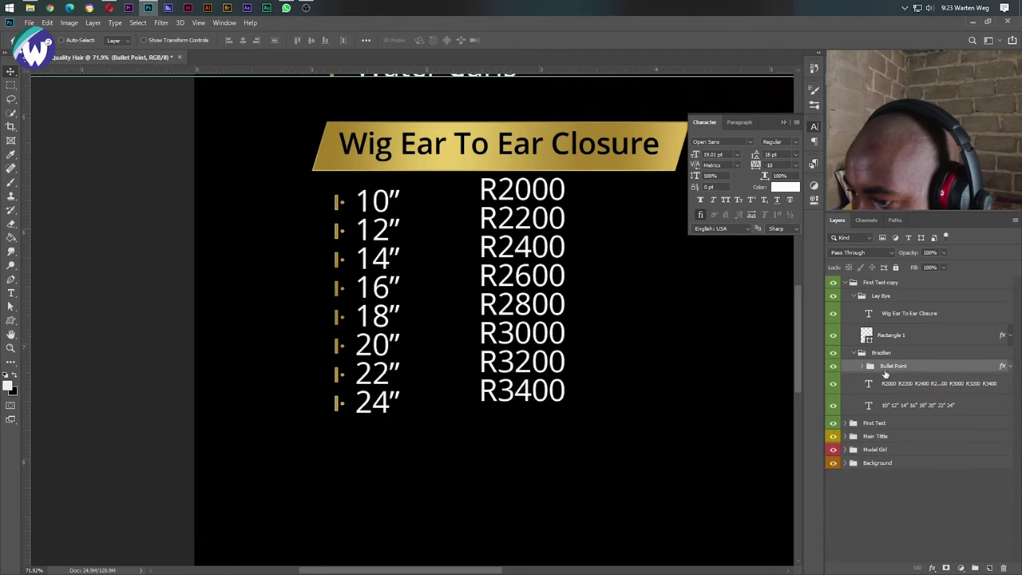
left_click(919, 405, "shift")
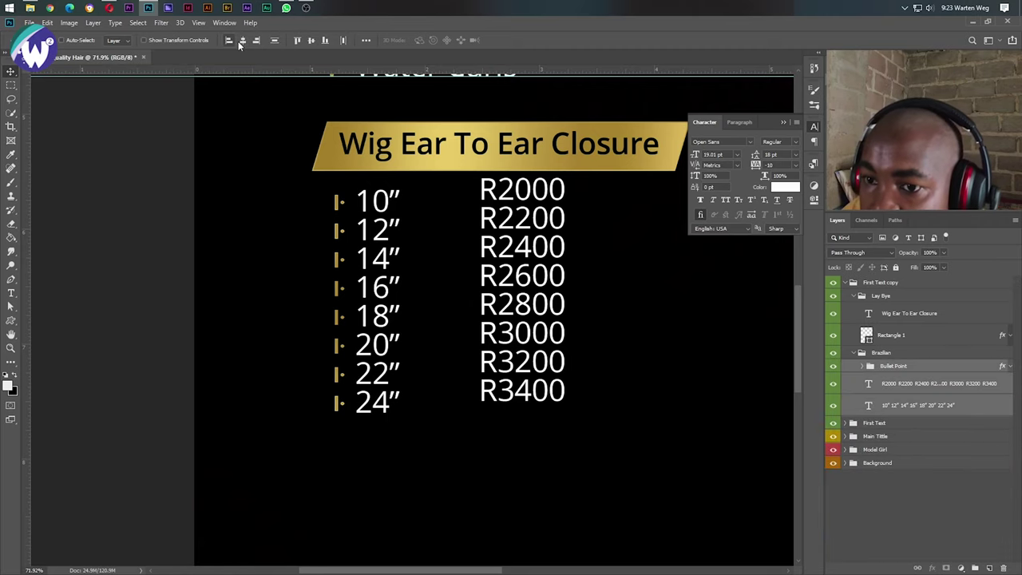
left_click(312, 41)
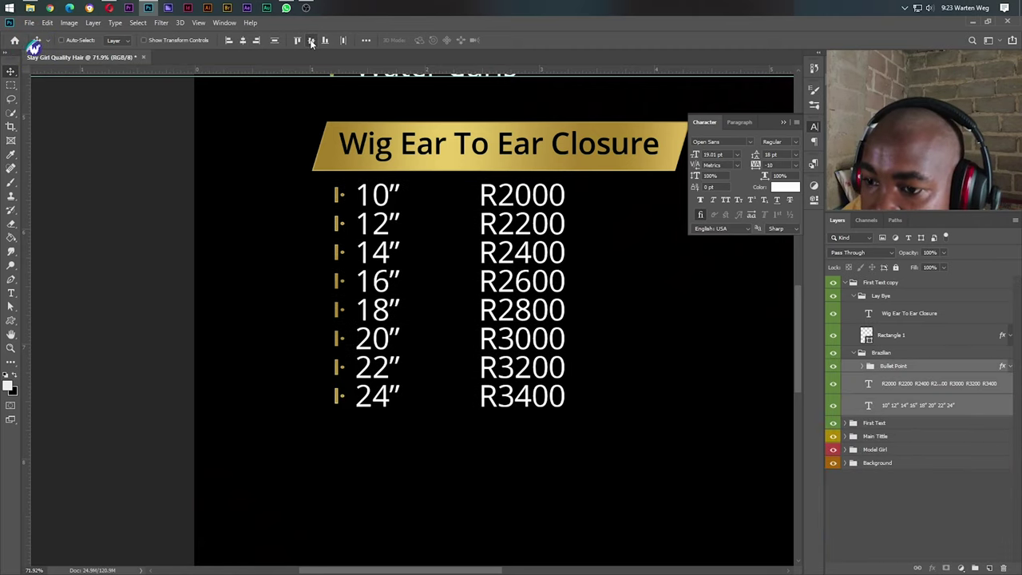
key("Down")
key("Down")
key("Down")
key("Down")
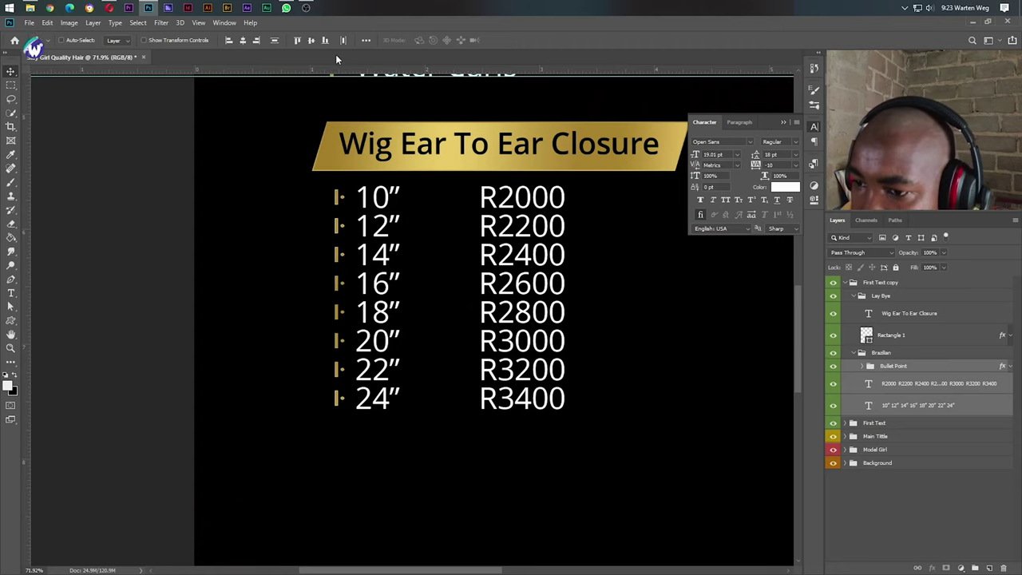
key("Down")
key("Down")
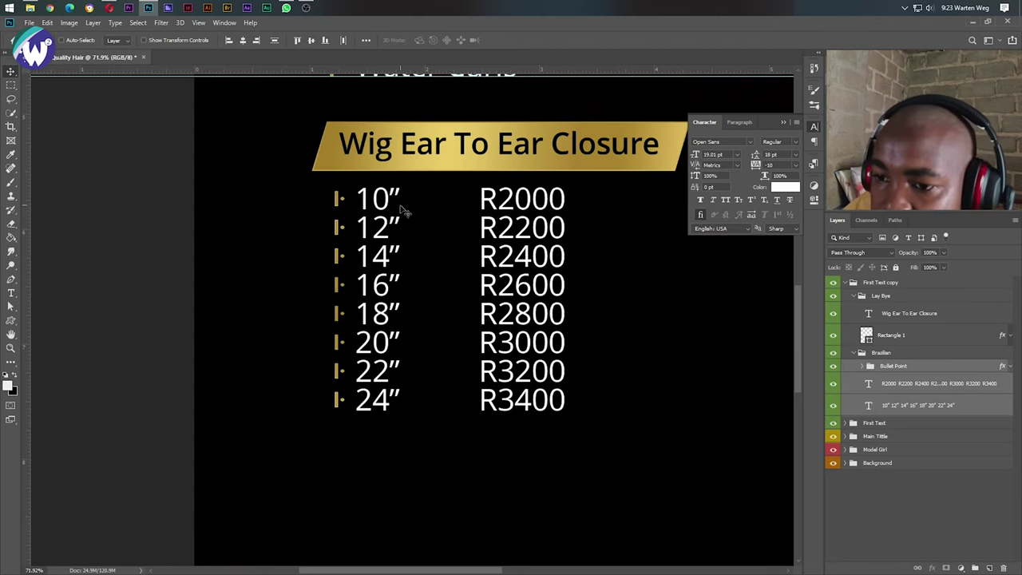
left_click(11, 366)
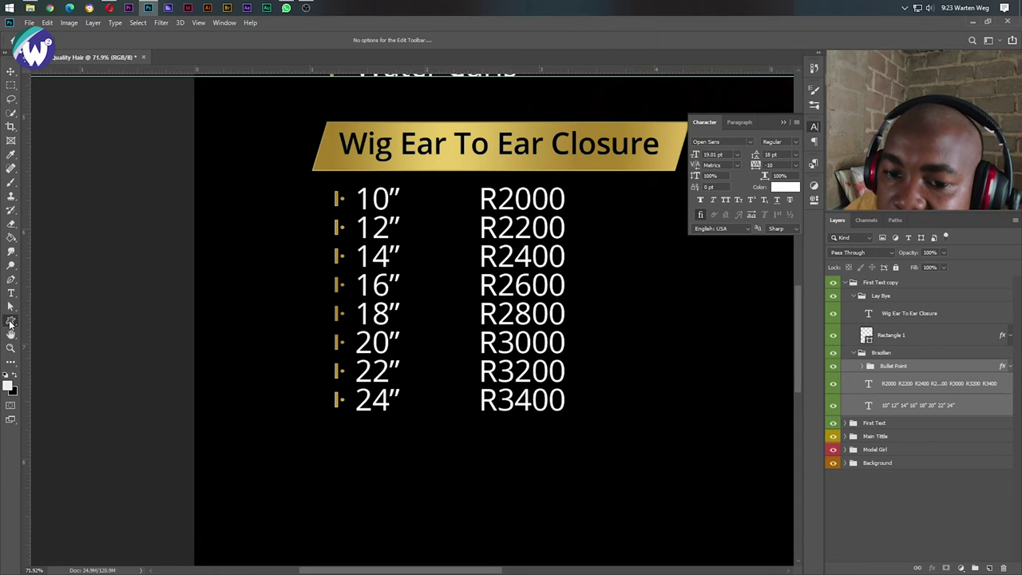
Switch to the rectangle shape tool and place guides at the 10″ and 24″ rows
left_click(11, 322)
left_click(423, 40)
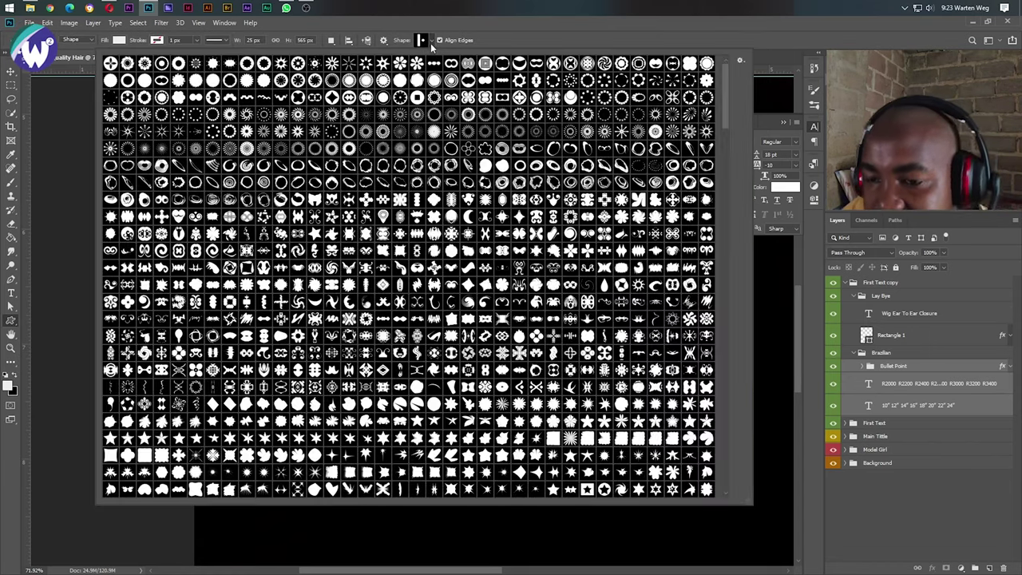
left_click(424, 40)
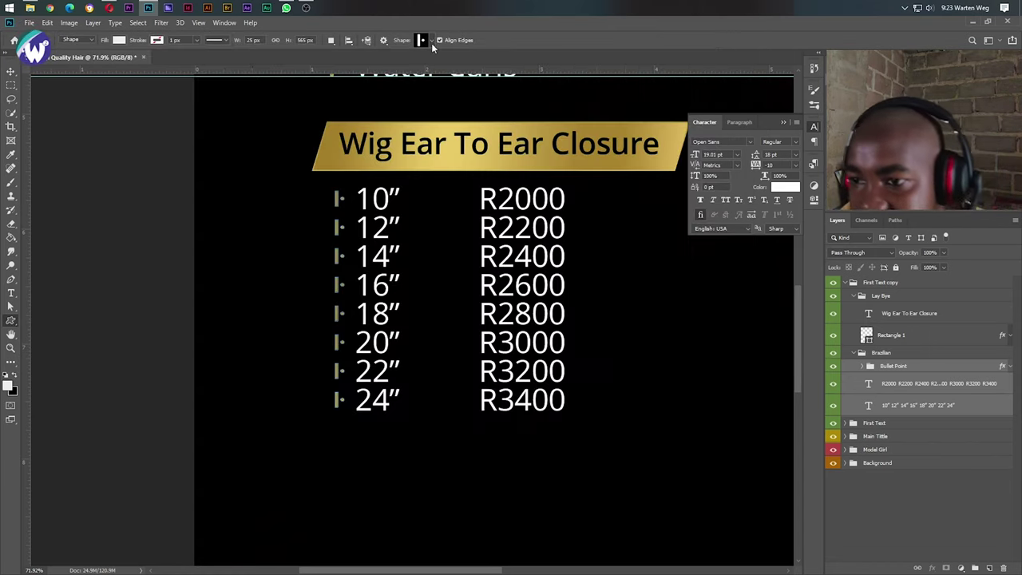
right_click(18, 328)
left_click(50, 334)
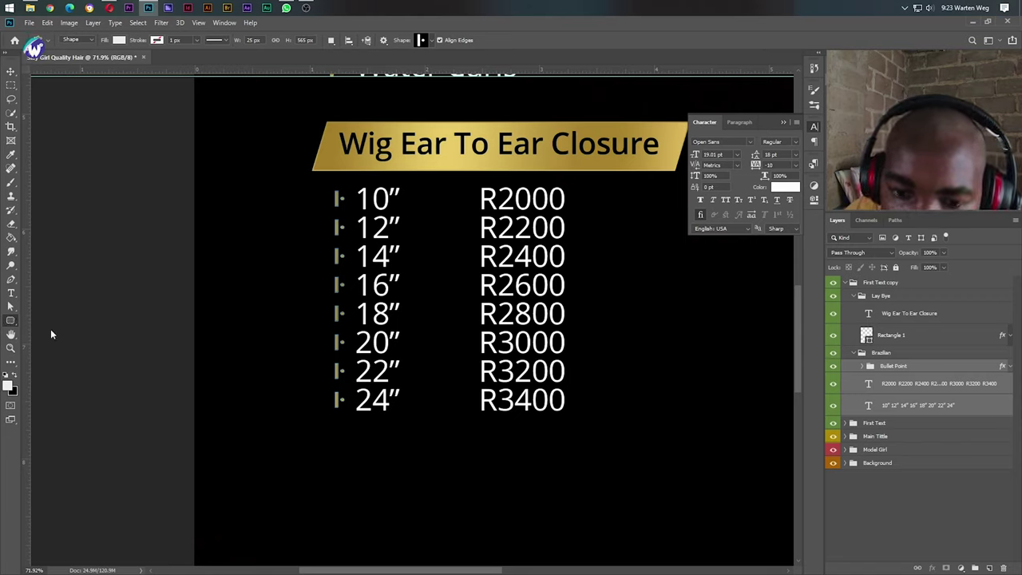
left_click_drag(396, 72, 439, 196)
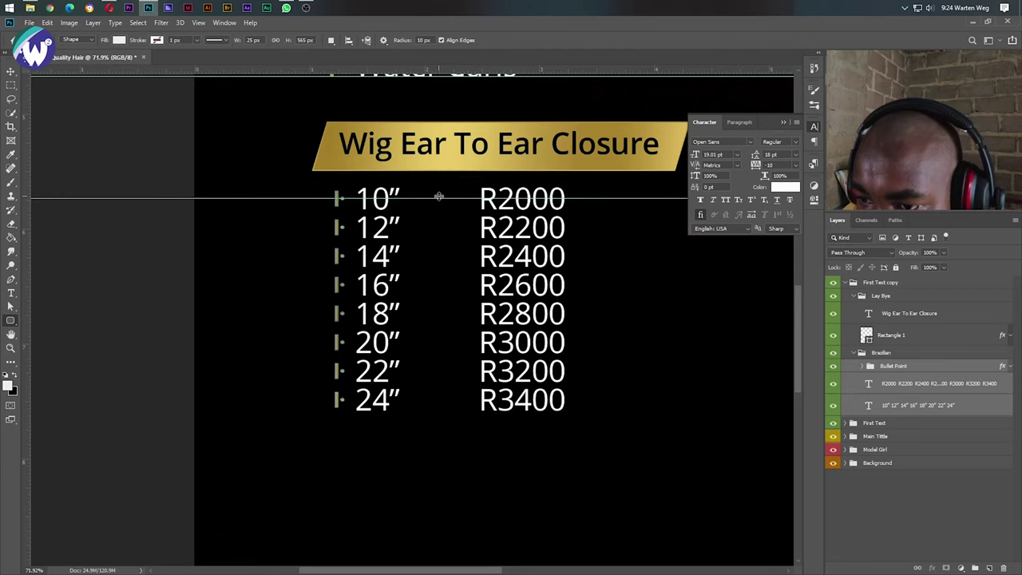
mouse_move(439, 72)
left_mouse_down()
mouse_move(520, 407)
mouse_move(523, 398)
left_mouse_up()
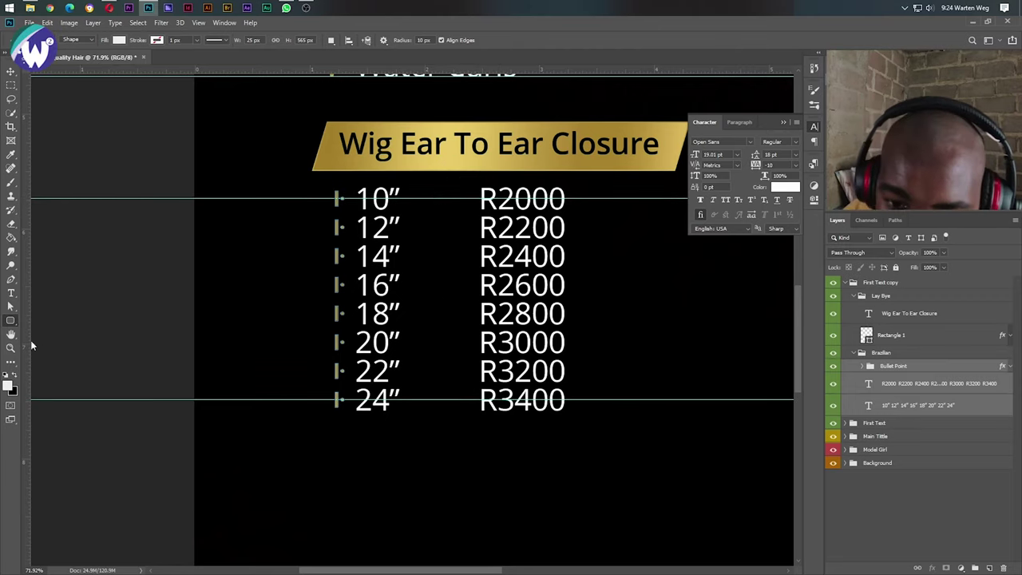
Draw a 92 × 8 px white rounded dash between 10″ and R2000, copying it toward 12″
scroll(467, 182, "up", 2)
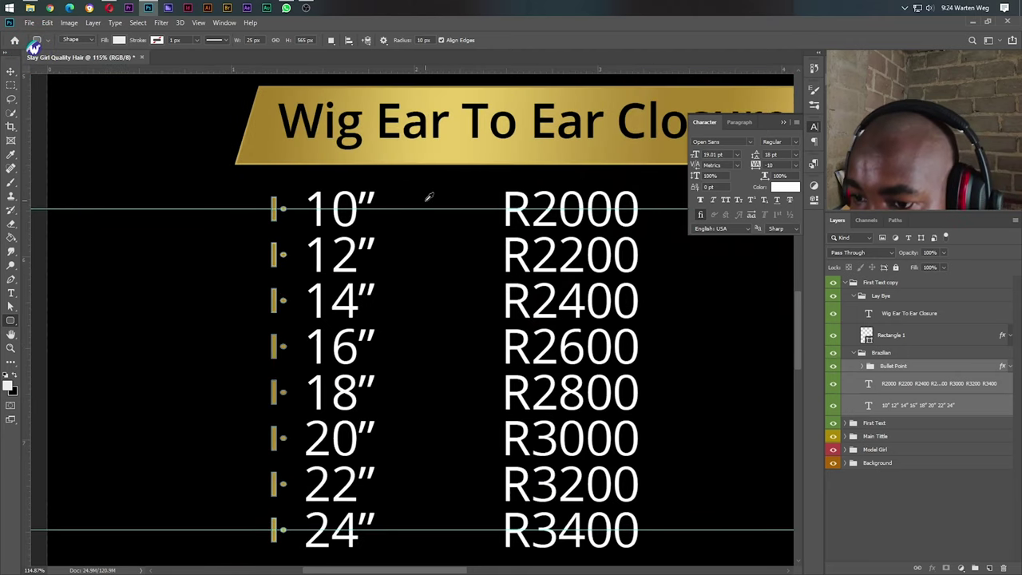
left_click_drag(413, 203, 466, 211)
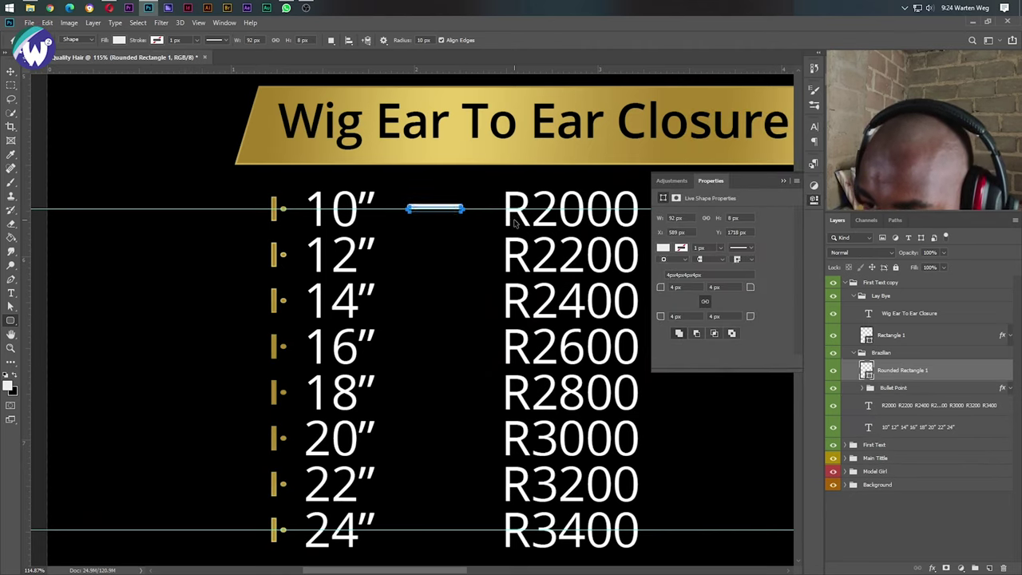
scroll(434, 224, "up", 3)
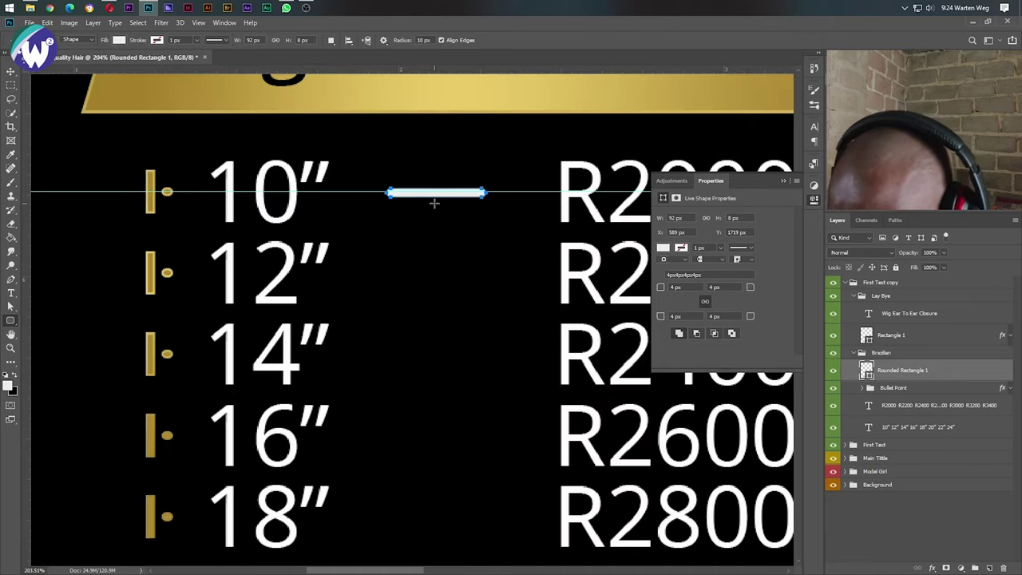
scroll(433, 203, "up", 2)
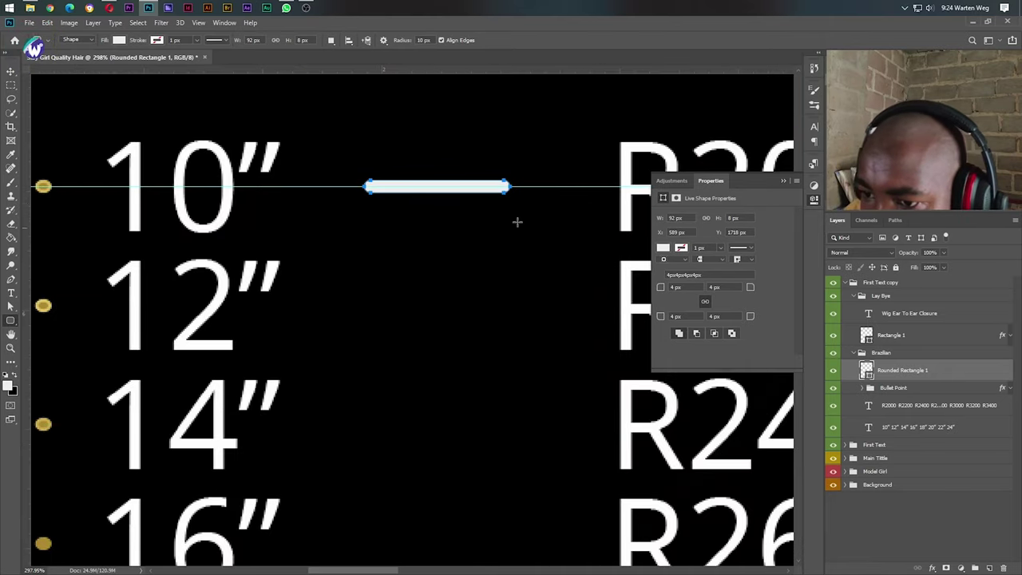
left_click_drag(440, 191, 439, 280)
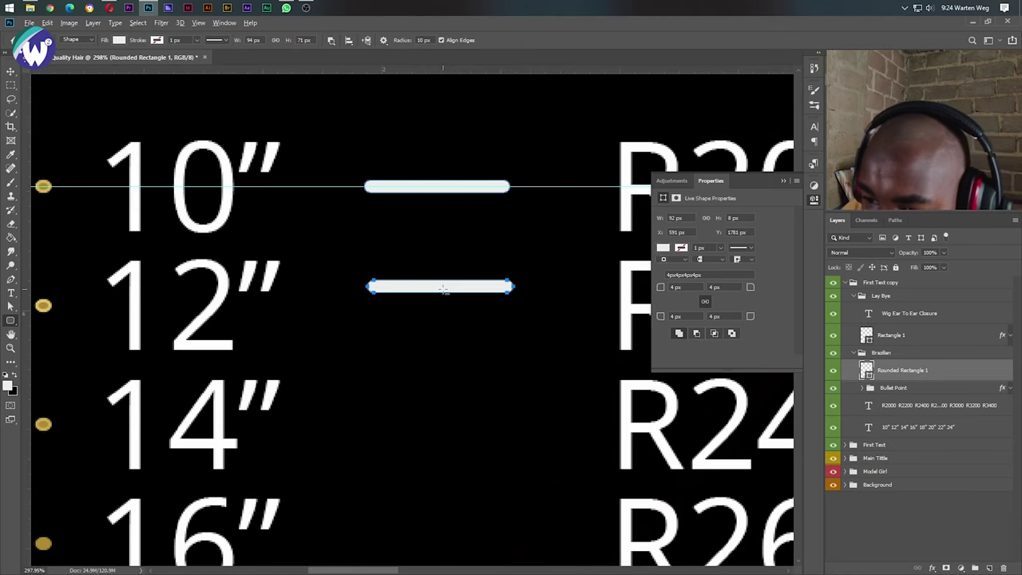
scroll(441, 283, "down", 3)
scroll(444, 288, "down", 3)
scroll(445, 289, "down", 2)
scroll(444, 288, "down", 1)
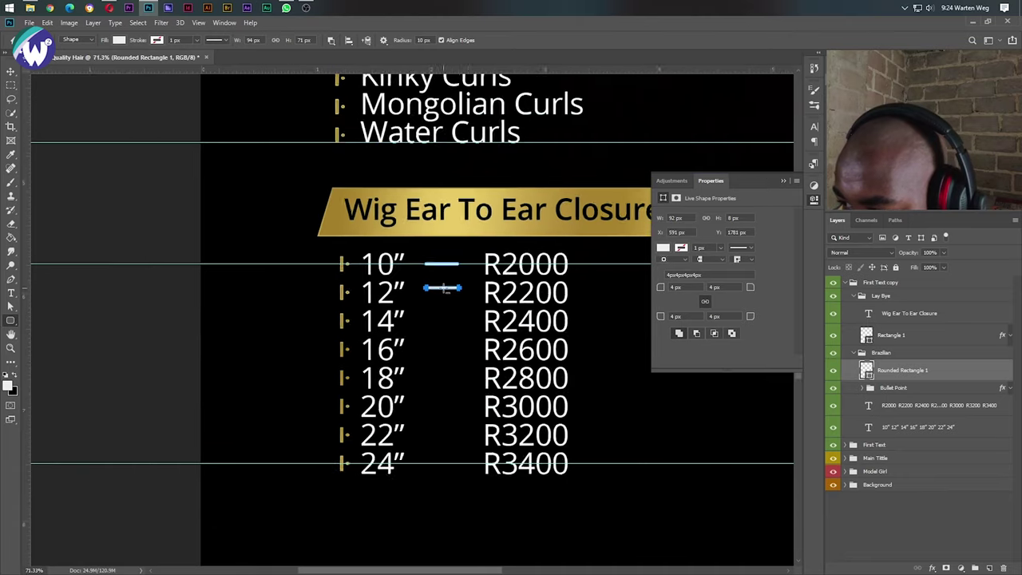
scroll(444, 289, "down", 1)
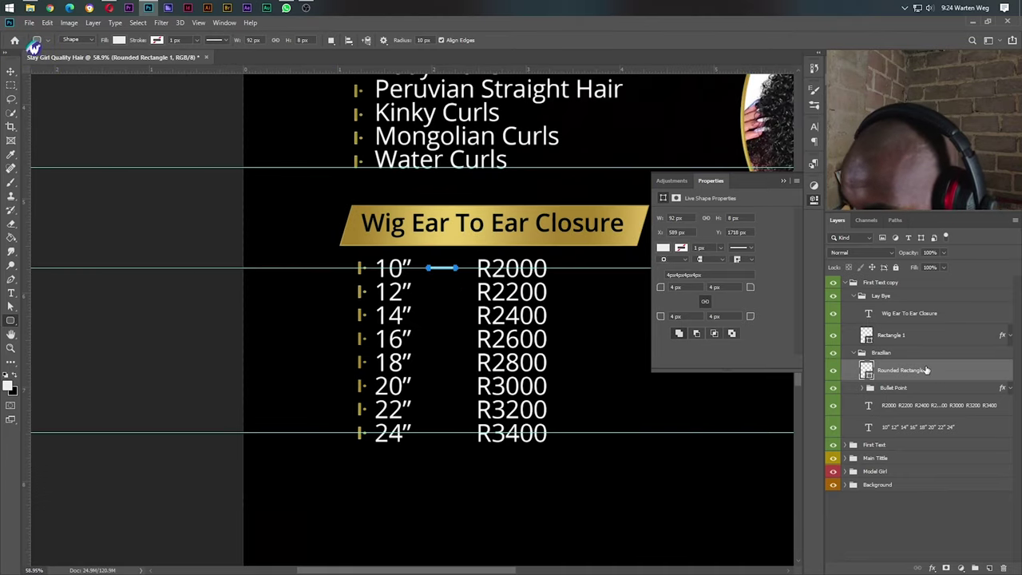
Duplicate the dash into each price row down to 24″
key("ctrl+j")
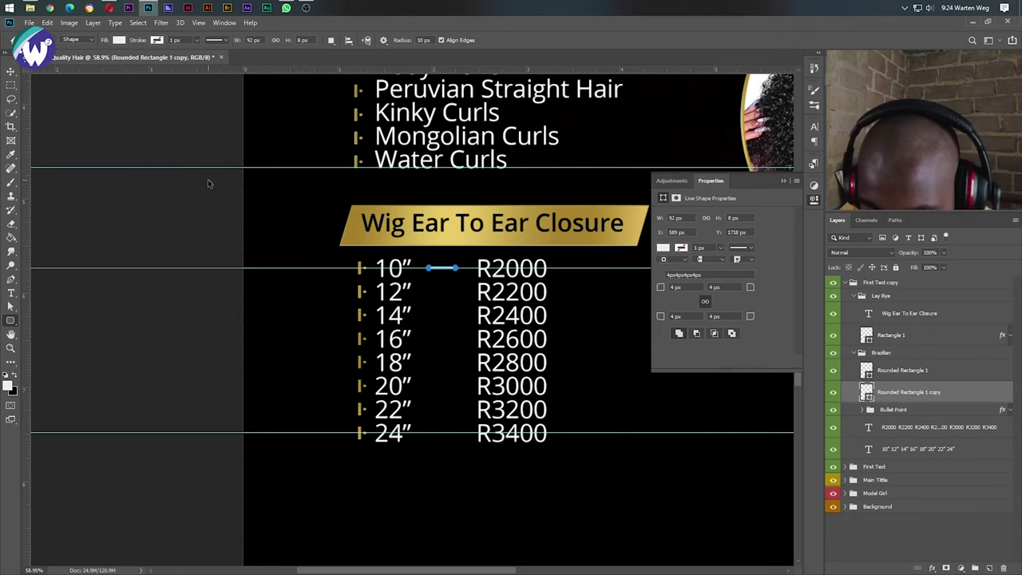
key("ctrl+h")
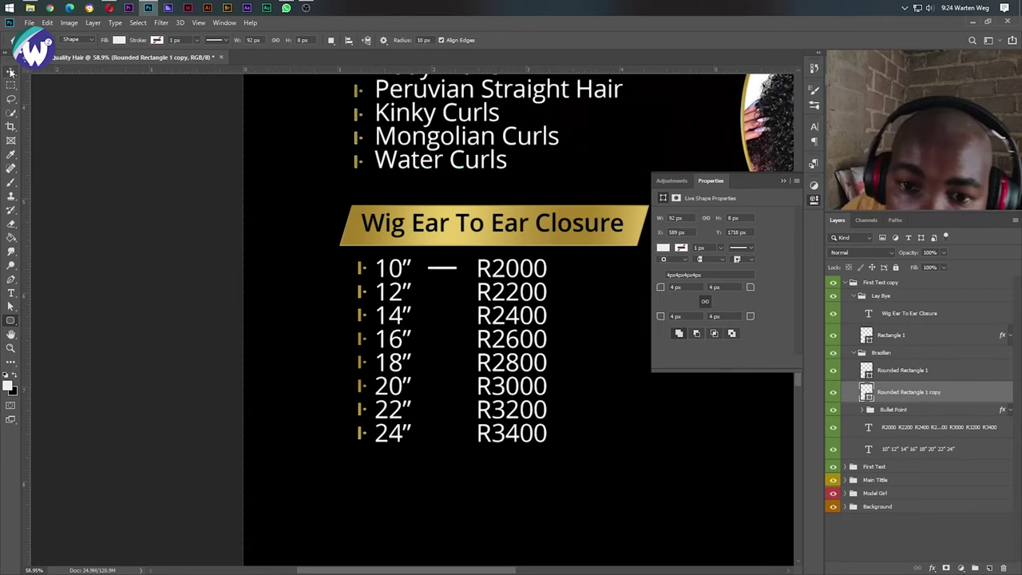
key("v")
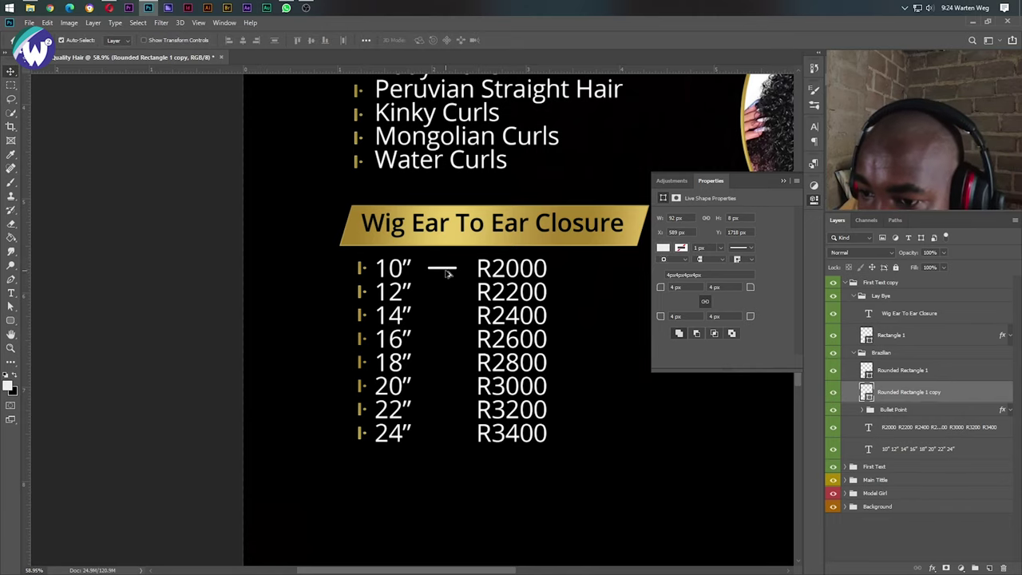
left_click(449, 302)
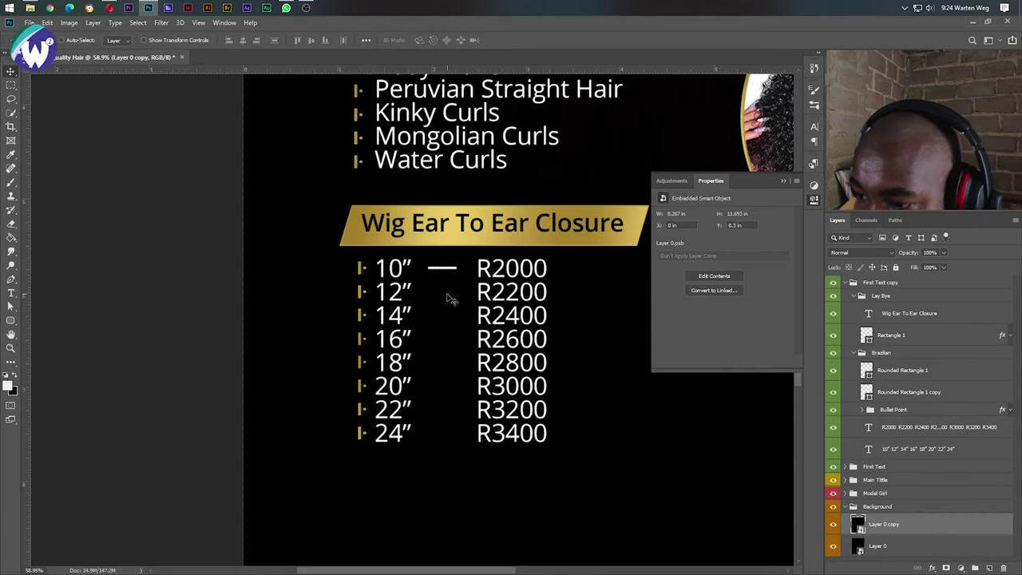
key("ctrl+z")
left_click_drag(445, 273, 447, 436)
key("ctrl+j")
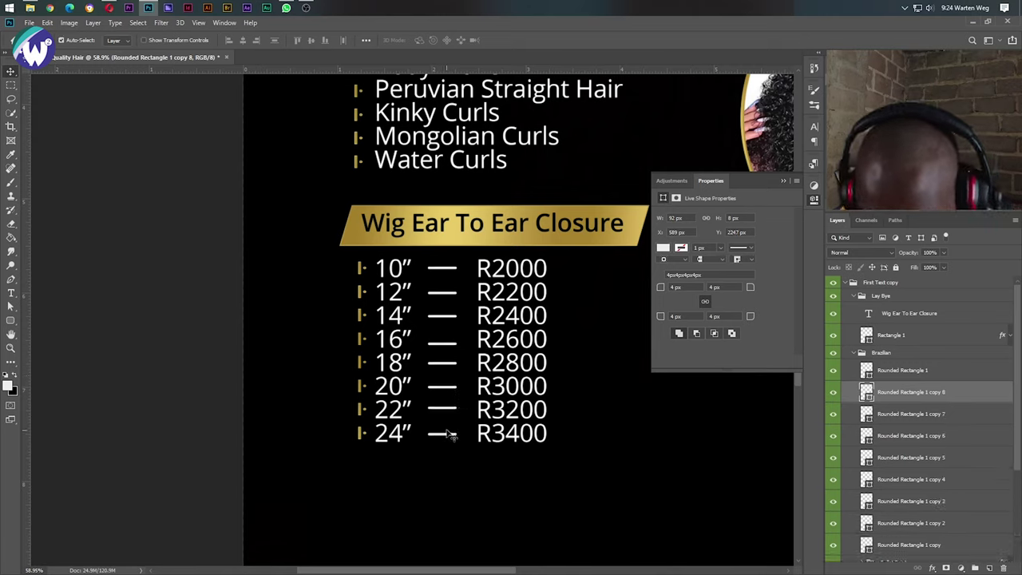
left_click_drag(471, 450, 451, 463)
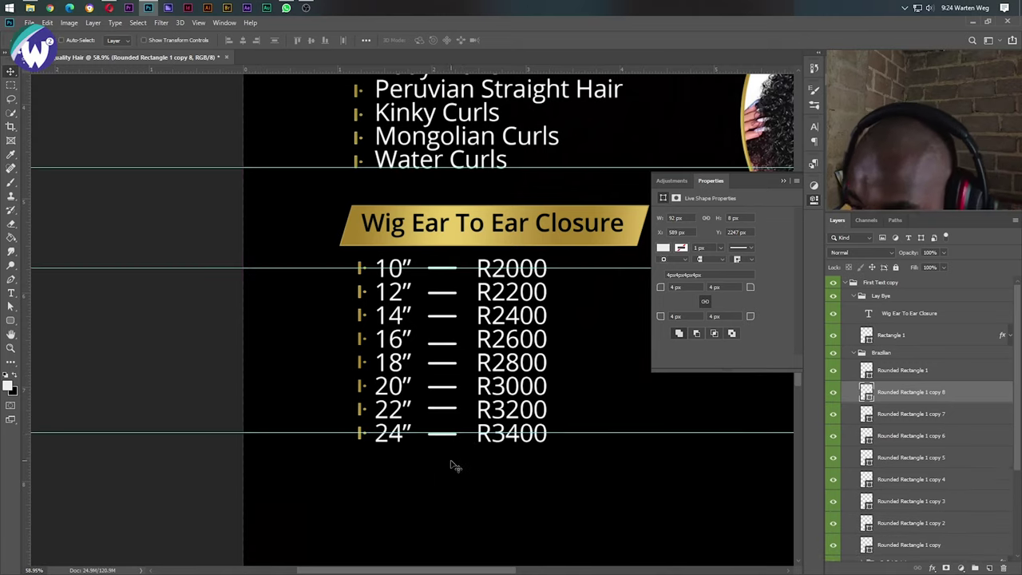
Nudge the 24″ dash up into line with its row
scroll(447, 468, "up", 1)
scroll(433, 475, "up", 3)
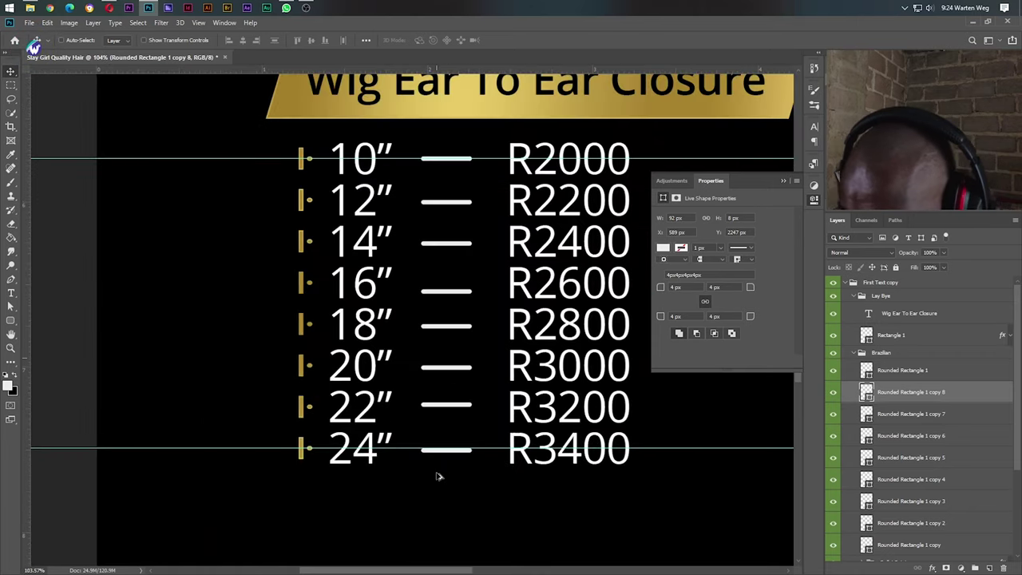
scroll(437, 475, "up", 3)
scroll(438, 475, "up", 3)
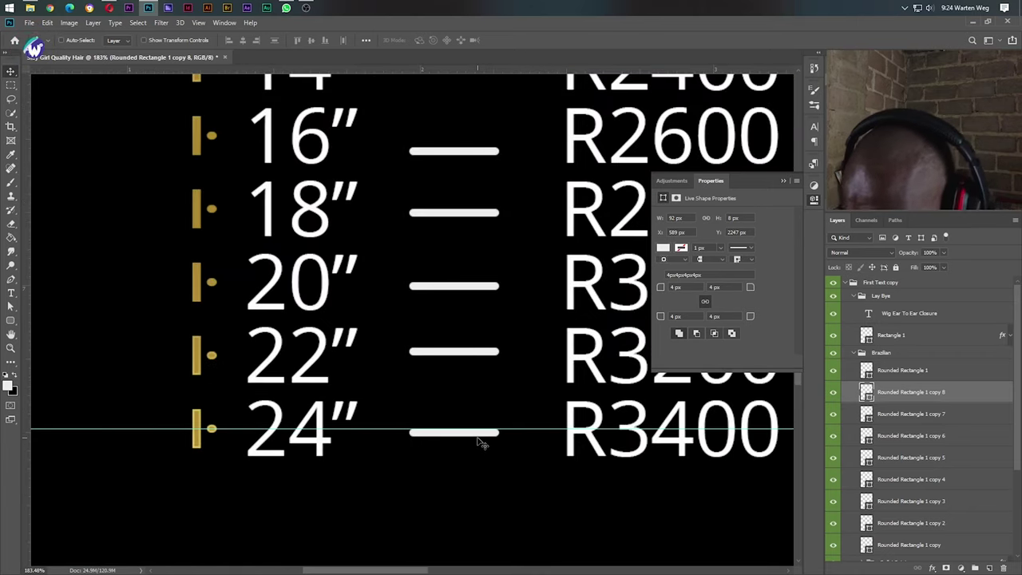
key("Up")
key("Up")
key("Up")
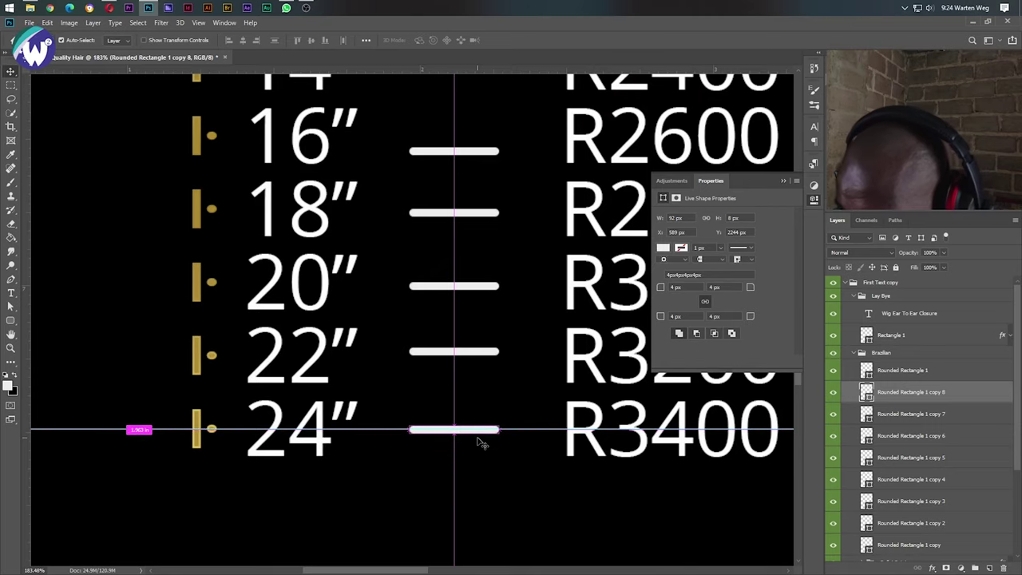
key("Up")
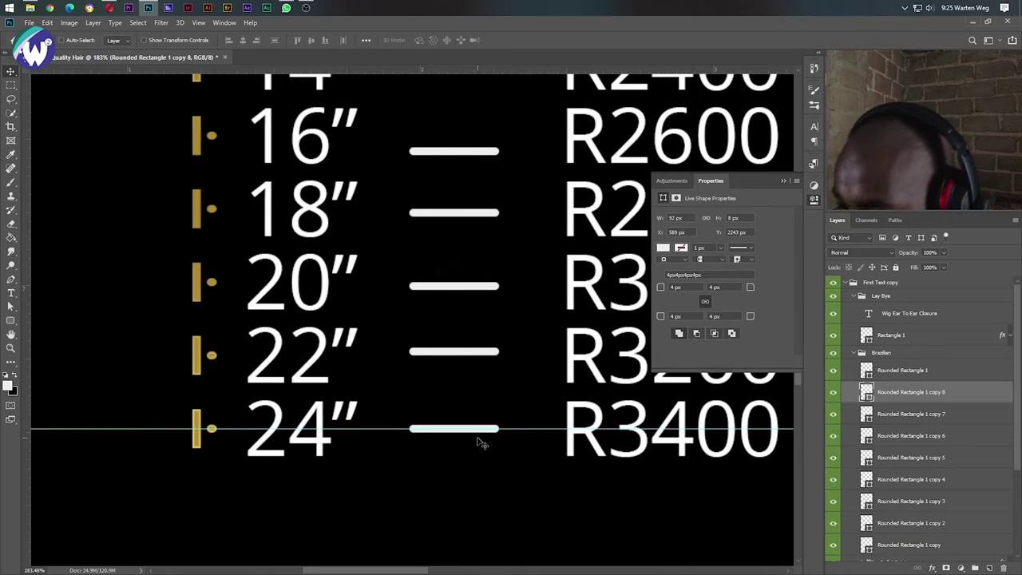
scroll(532, 354, "down", 3)
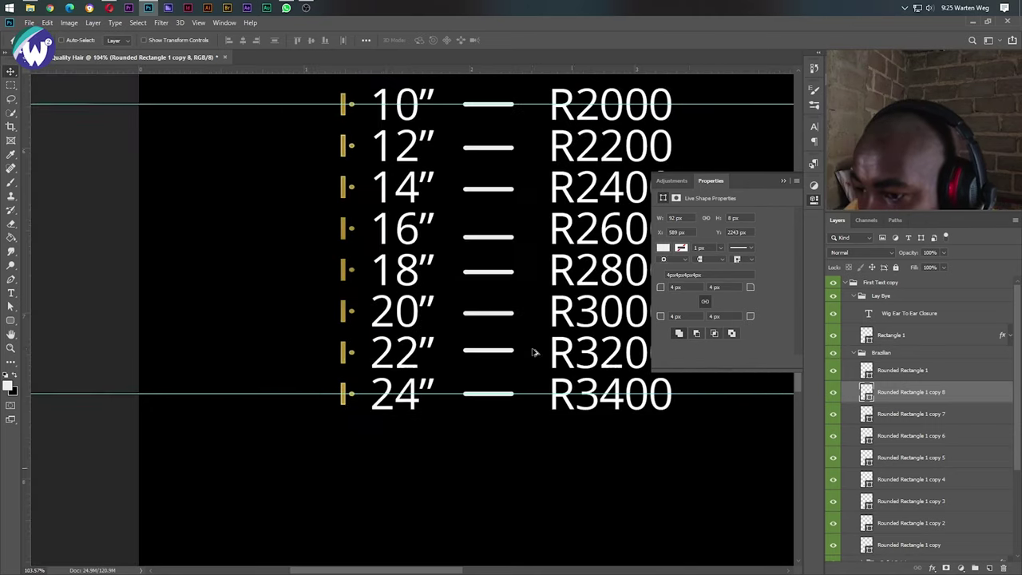
scroll(532, 354, "down", 1)
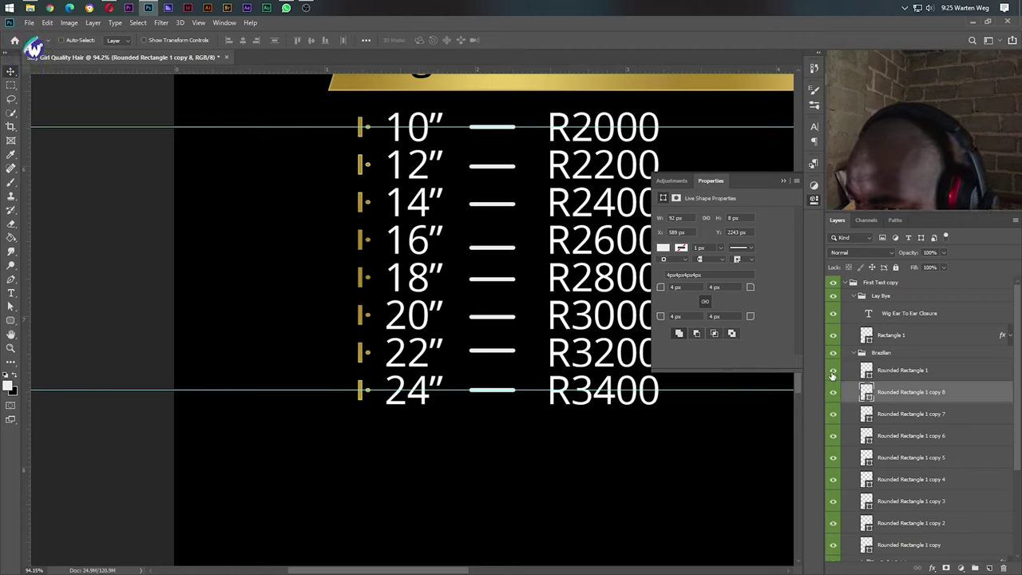
Delete the hidden original dash layer and select all eight dash layers
left_click(889, 372)
key("Delete")
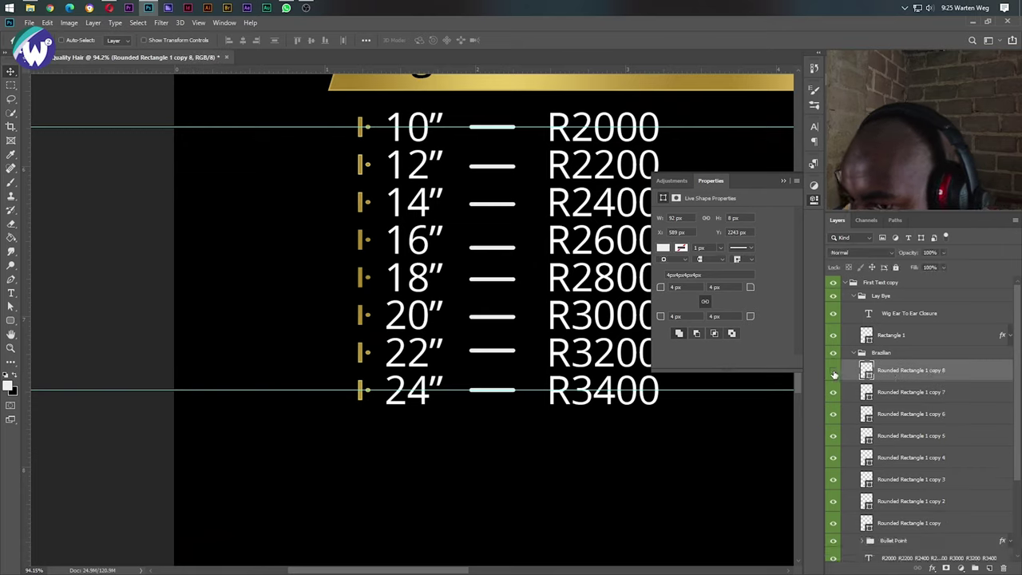
left_click(834, 372)
left_click(834, 372)
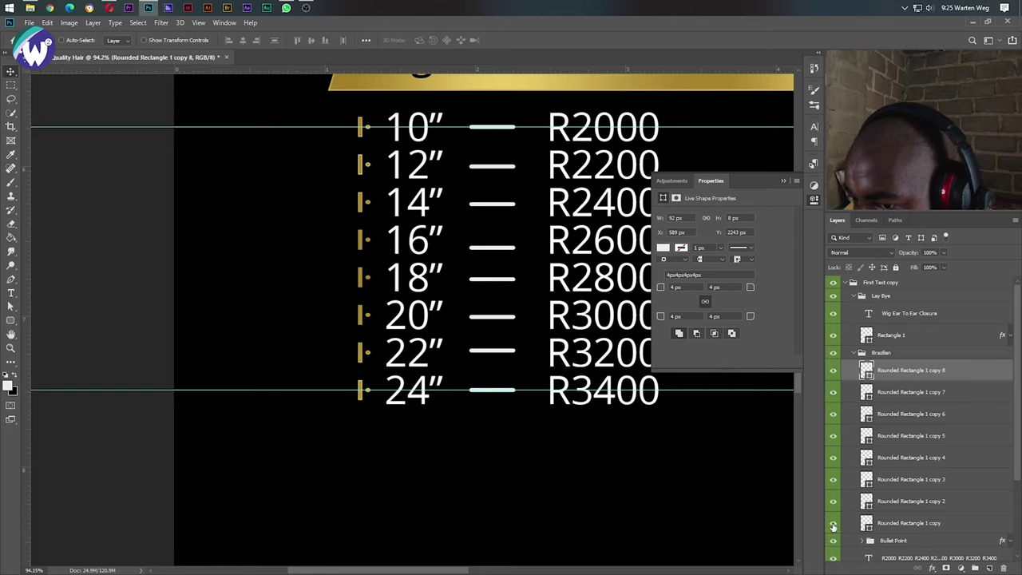
left_click(834, 523)
left_click(905, 525)
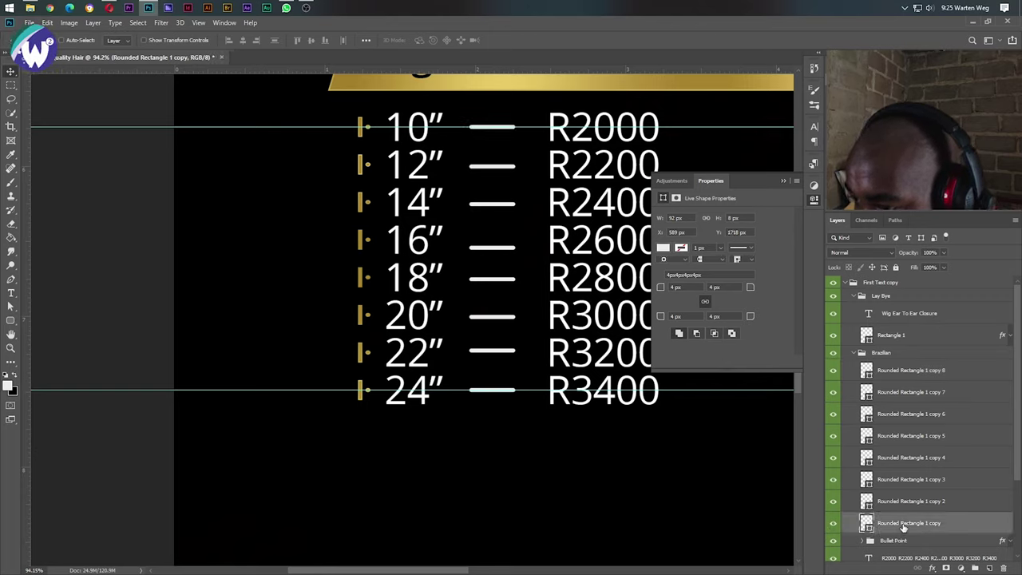
left_click(893, 376, "shift")
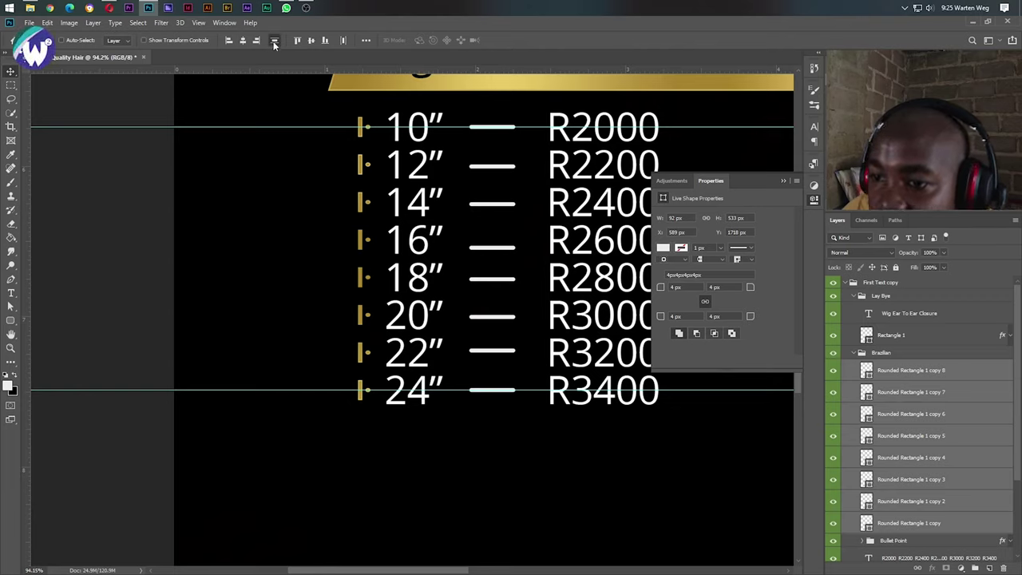
Distribute the dashes evenly by vertical centres, then try and undo copying the banner's gold effects
left_click(274, 41)
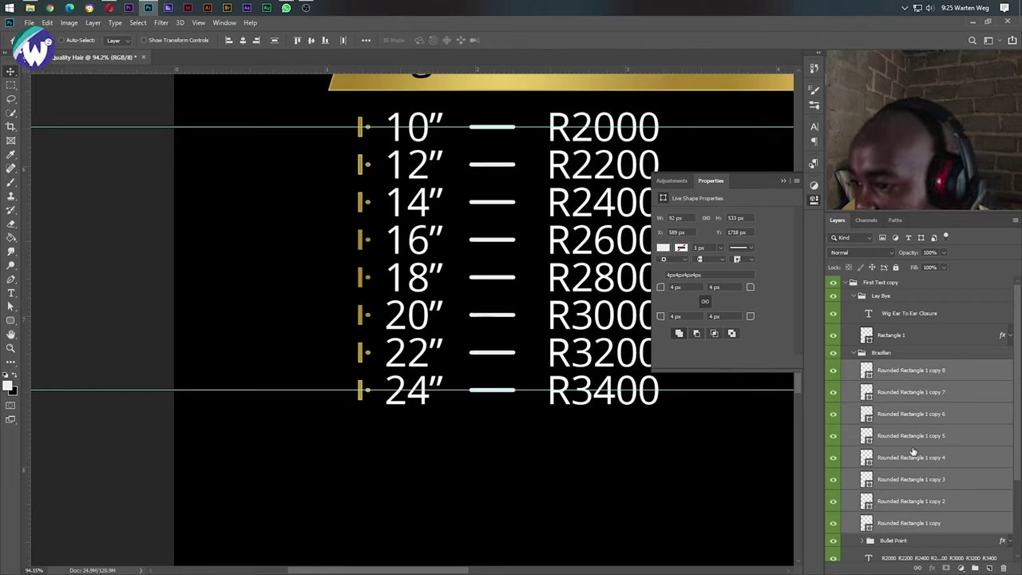
left_click(859, 353)
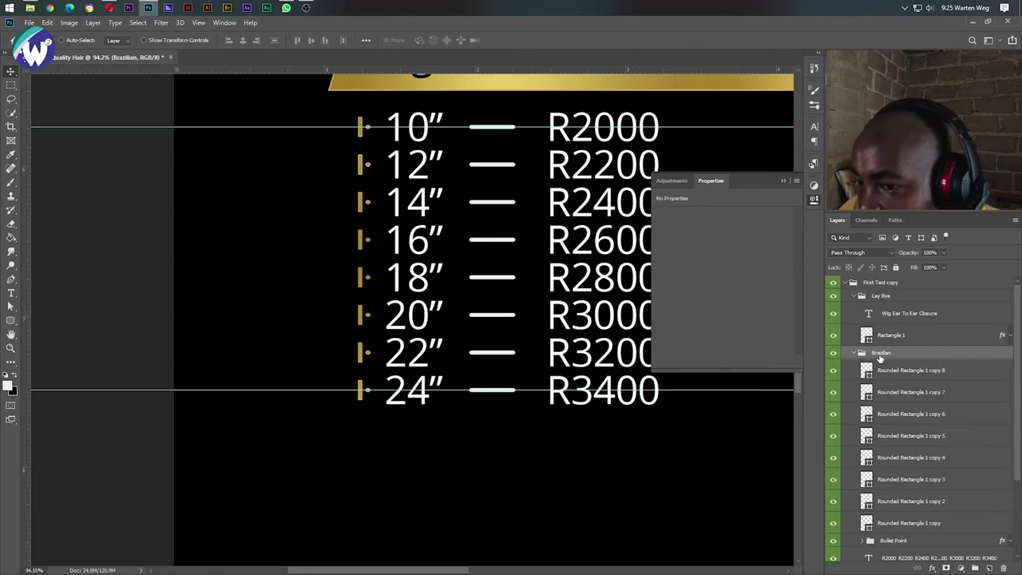
left_click(856, 354)
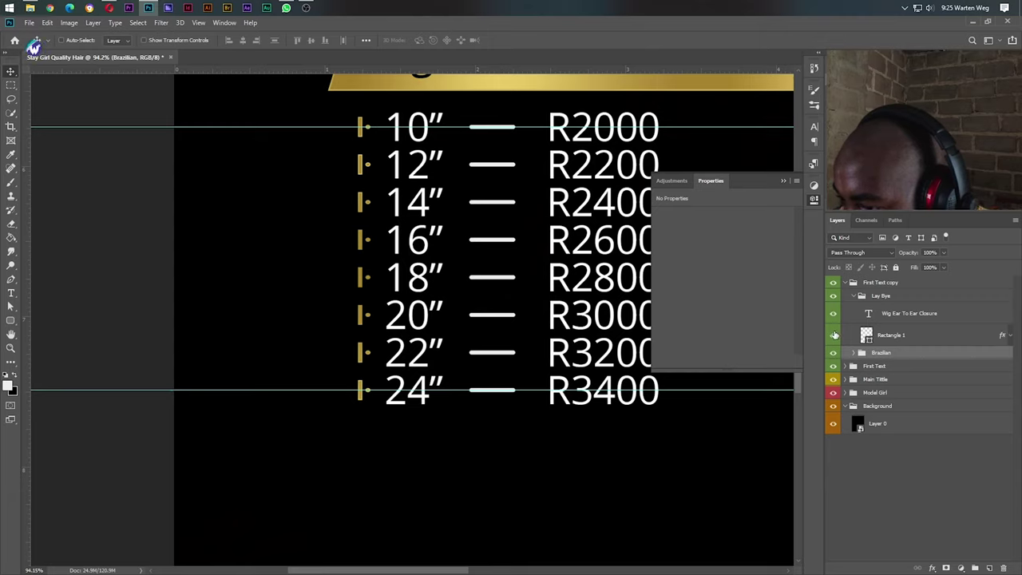
left_click(833, 335)
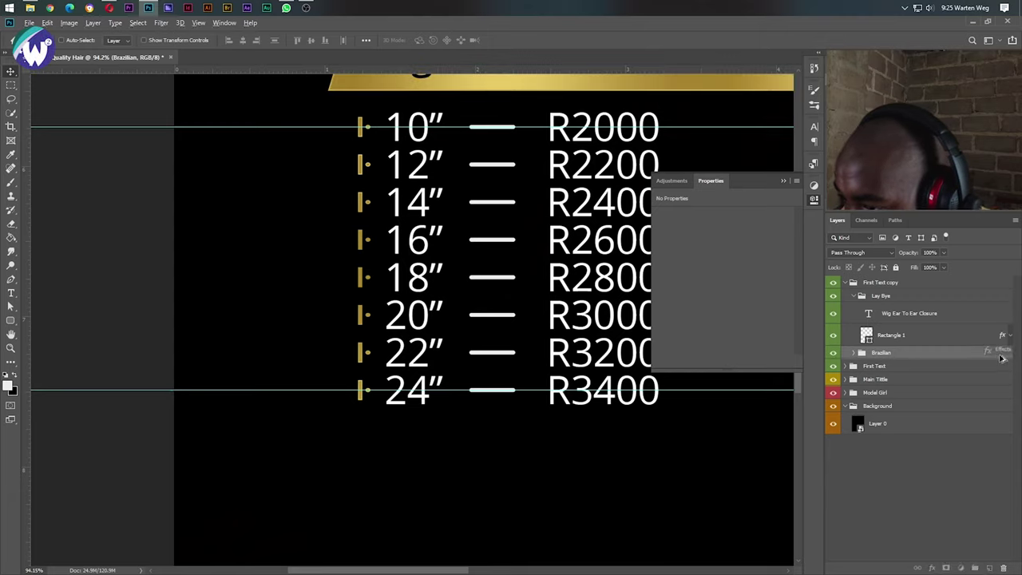
left_click_drag(1004, 336, 1000, 355)
key("ctrl+z")
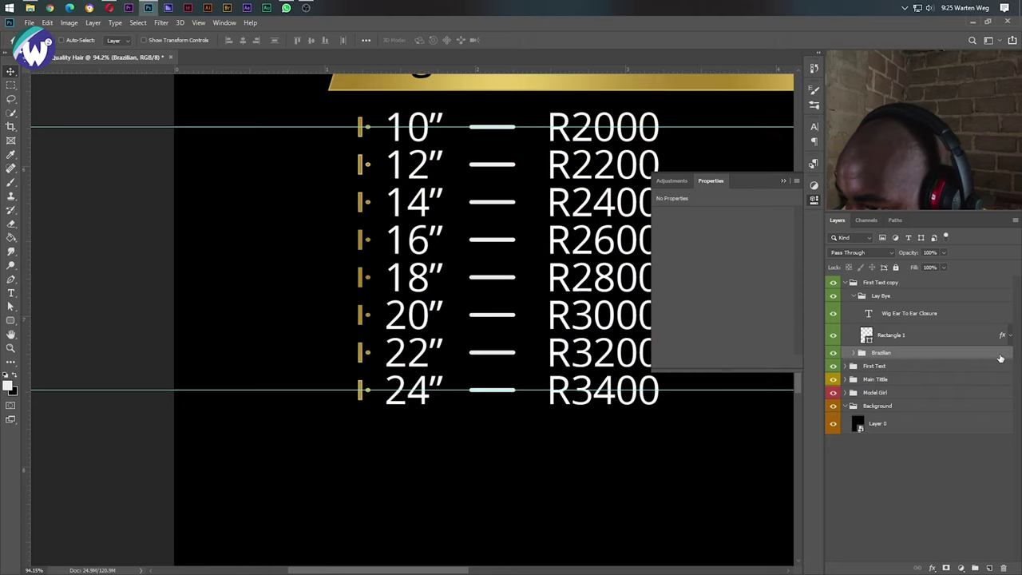
left_click(833, 335)
Group all the dash layers and name the group 'Dash'
left_click(854, 353)
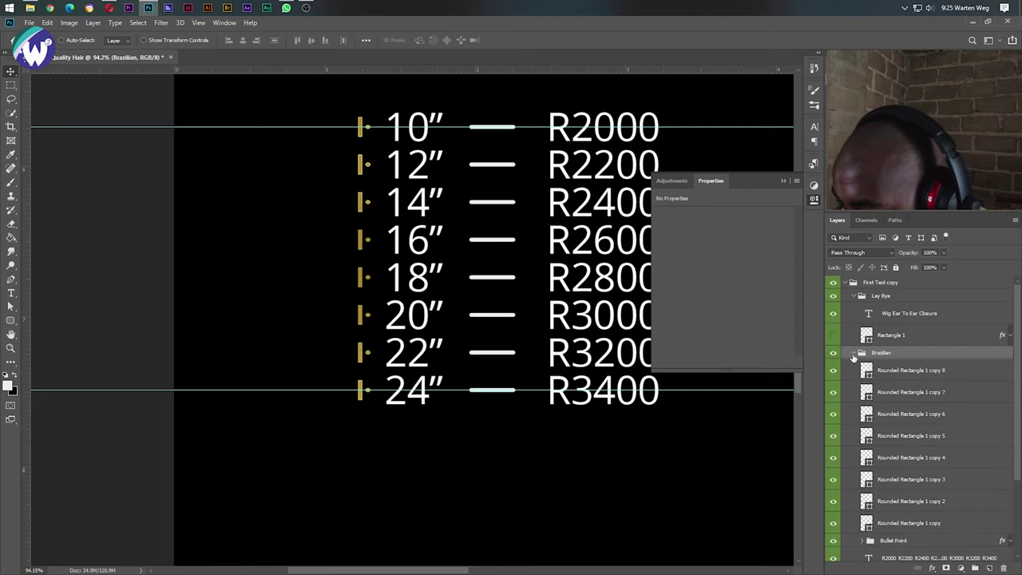
left_click(910, 370)
left_click(904, 530, "shift")
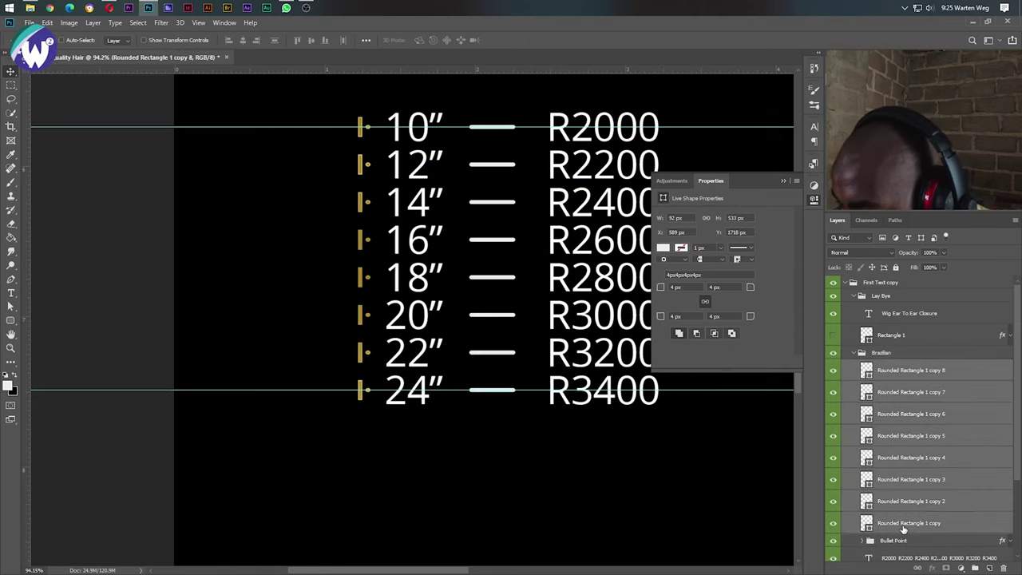
key("ctrl+g")
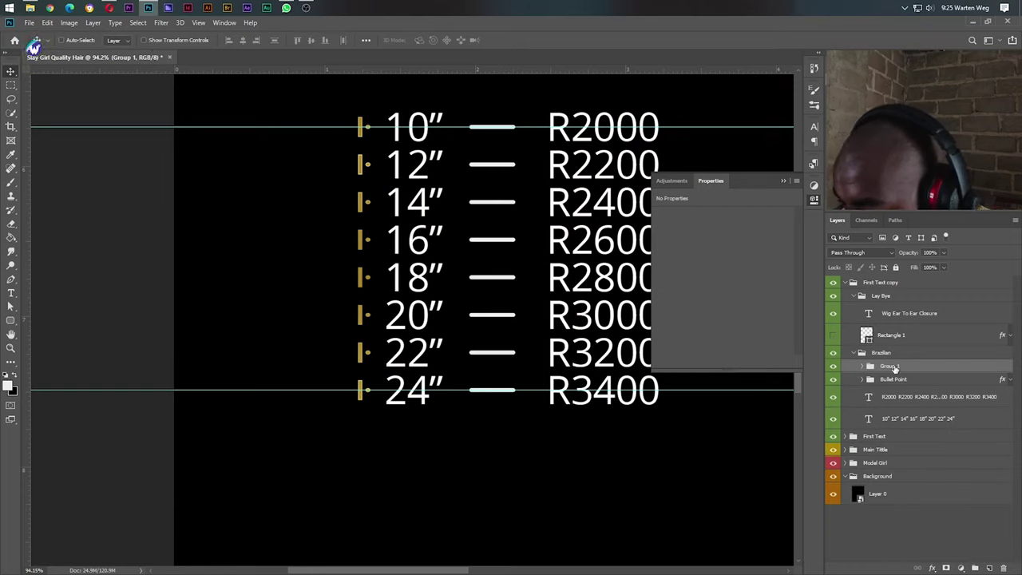
double_click(889, 366)
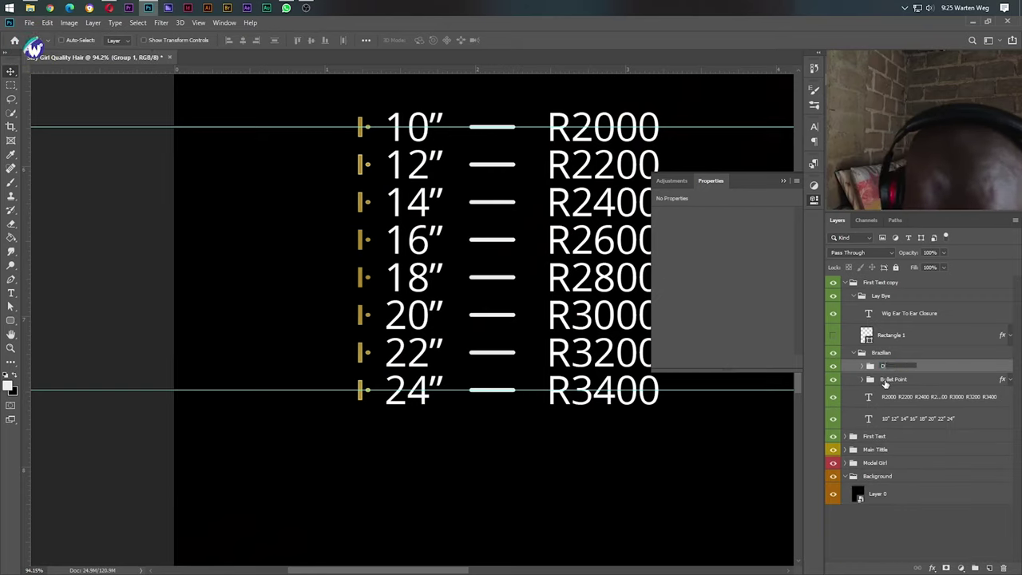
type("Dash")
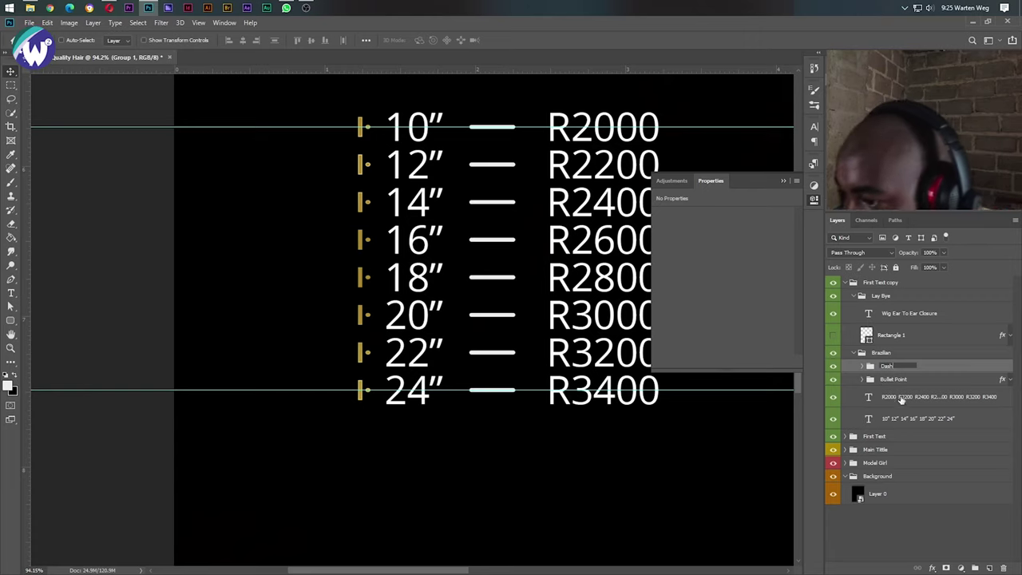
key("Return")
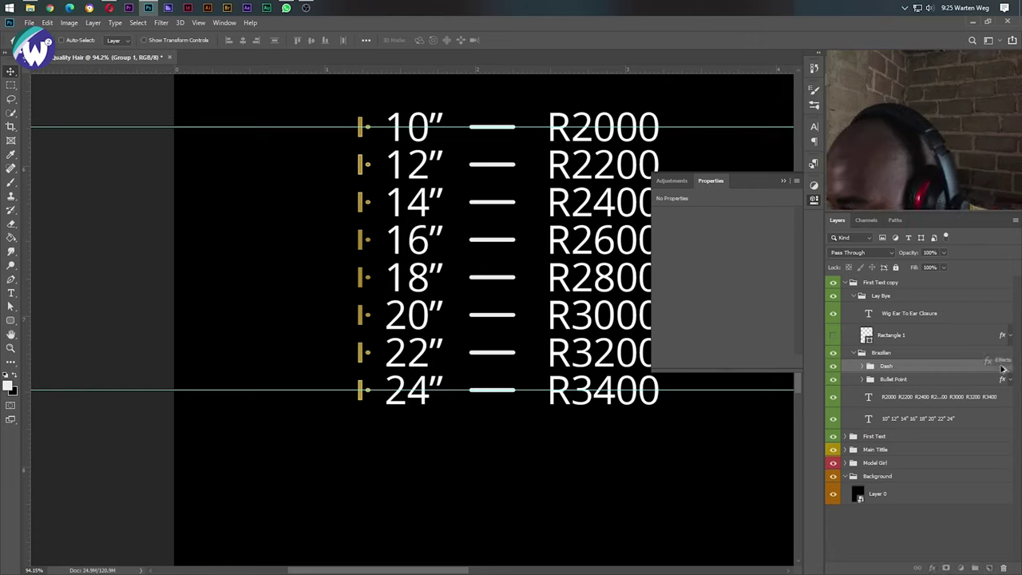
Apply the gold bevel, stroke and gradient effects to the Dash group and select the price-list layers
left_click_drag(1003, 369, 1003, 366)
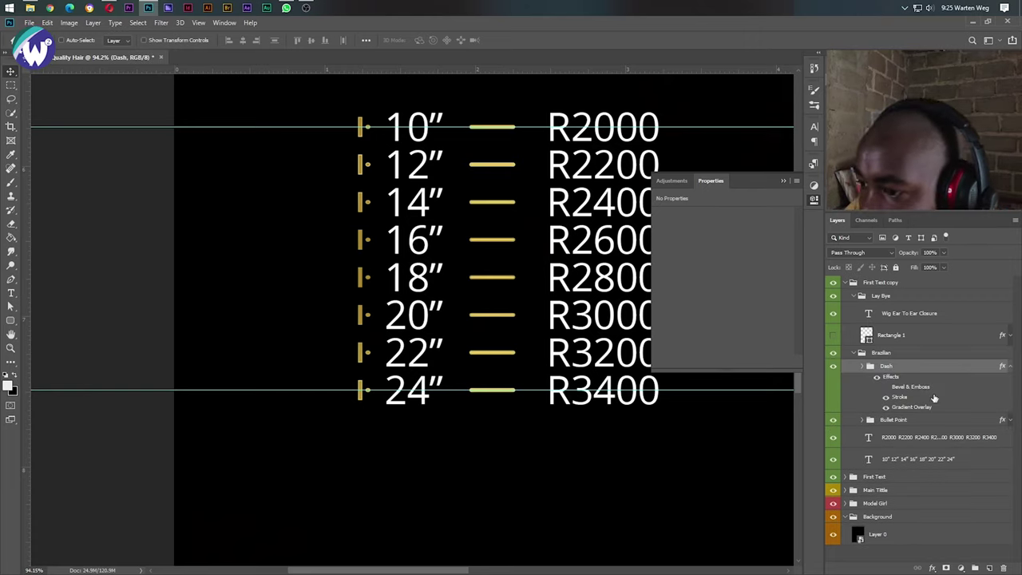
left_click(862, 367)
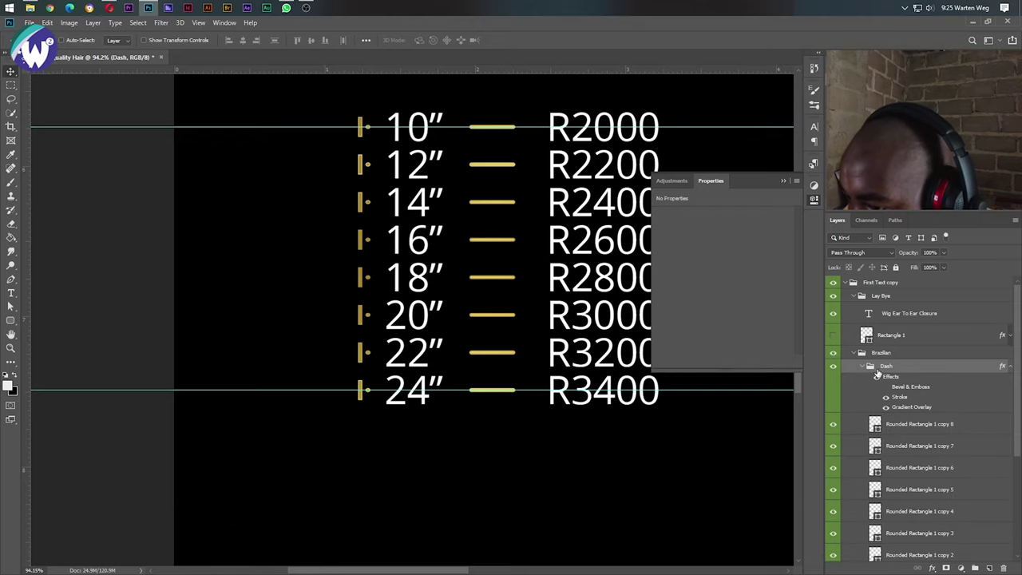
left_click(1008, 368)
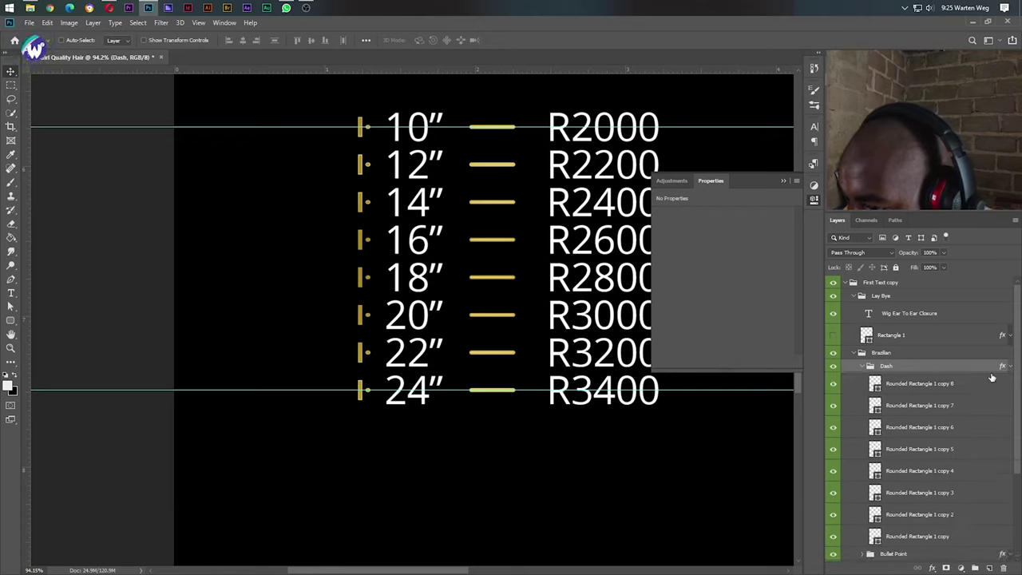
left_click(863, 367)
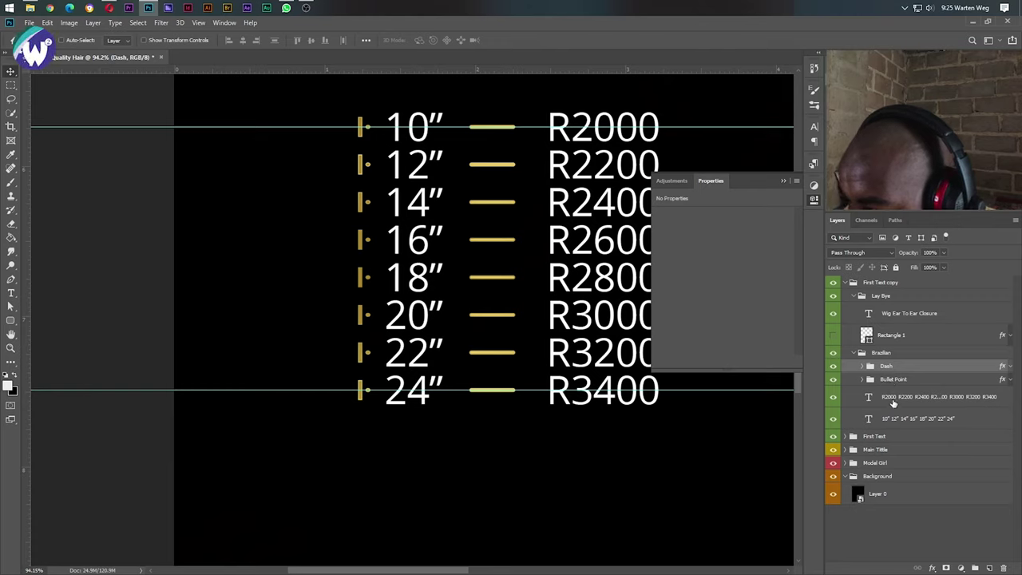
left_click(897, 402)
left_click(900, 419, "shift")
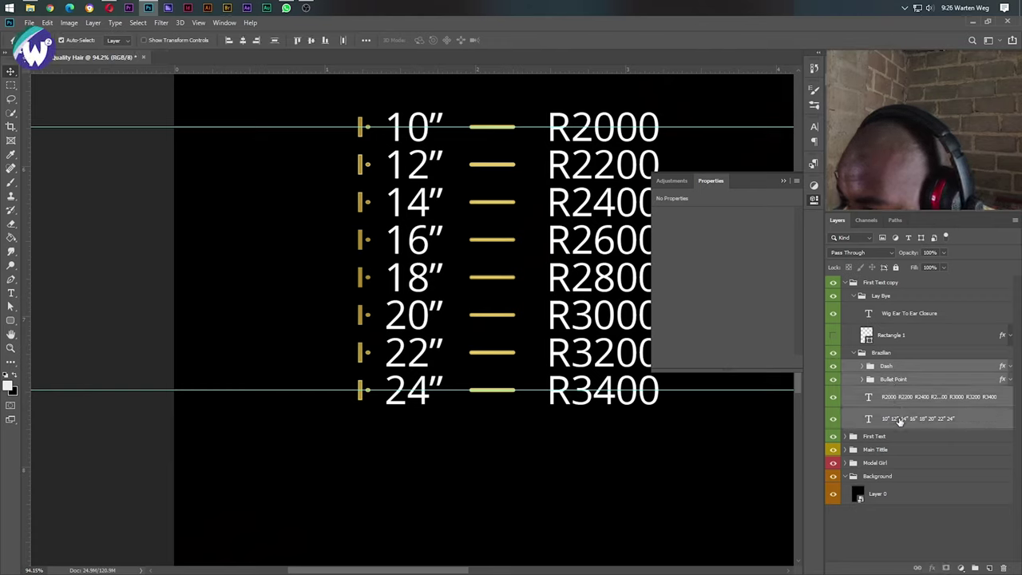
left_click(887, 381, "shift")
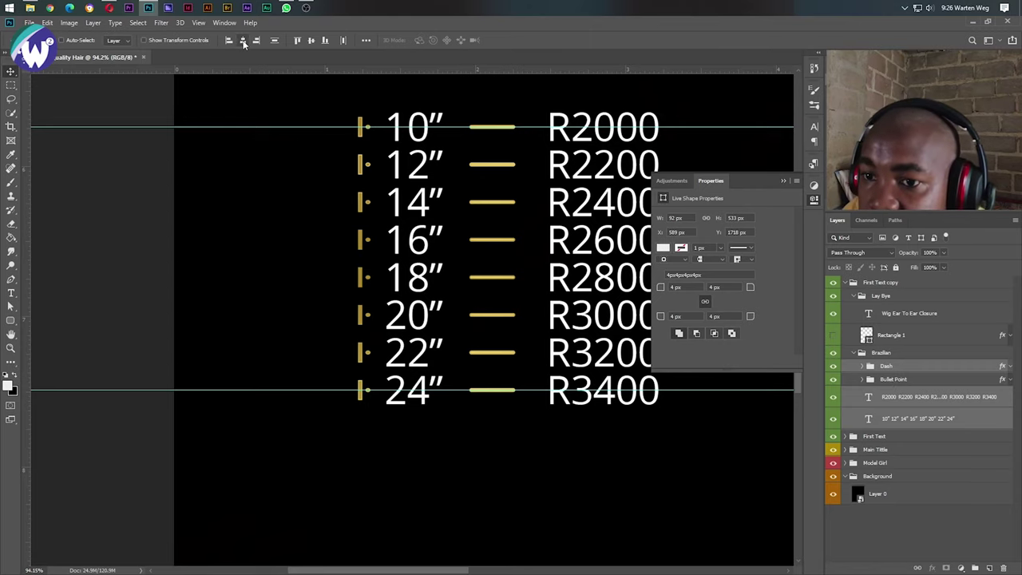
Even out the price-list column spacing, show the gold banner, and centre the list beneath it
left_click(342, 41)
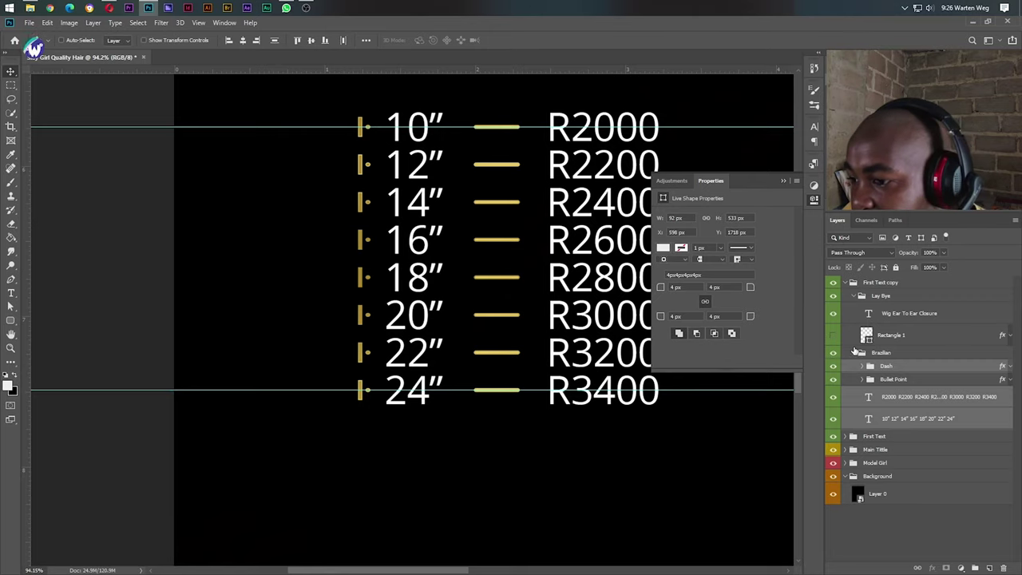
left_click(856, 353)
scroll(475, 228, "down", 2)
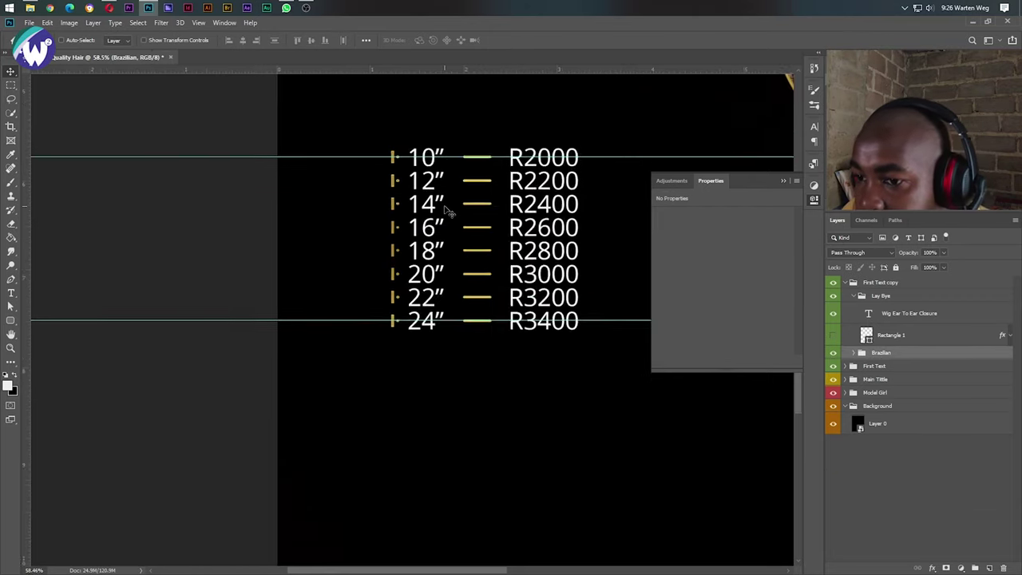
scroll(476, 228, "down", 2)
scroll(475, 228, "down", 2)
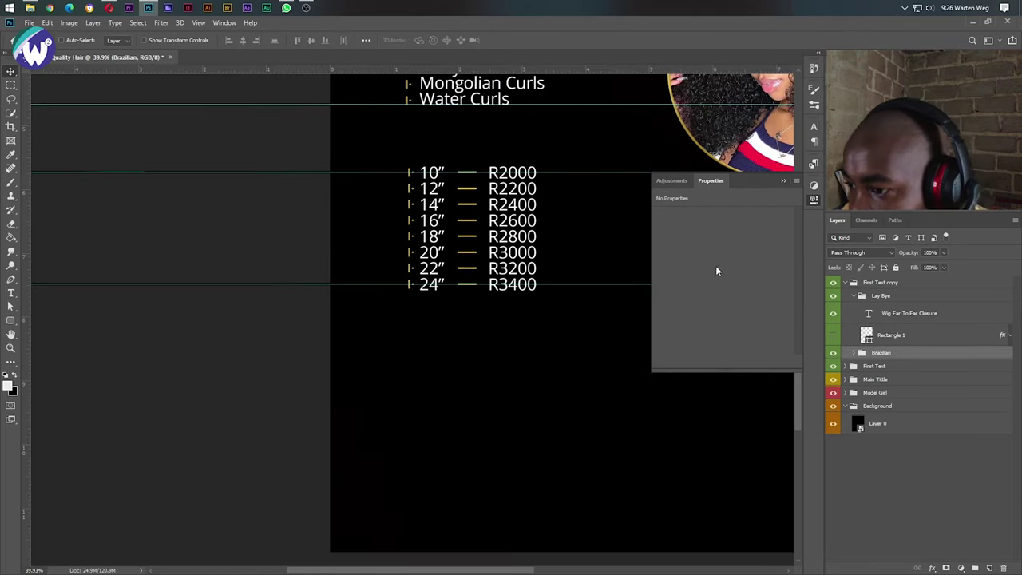
left_click(834, 336)
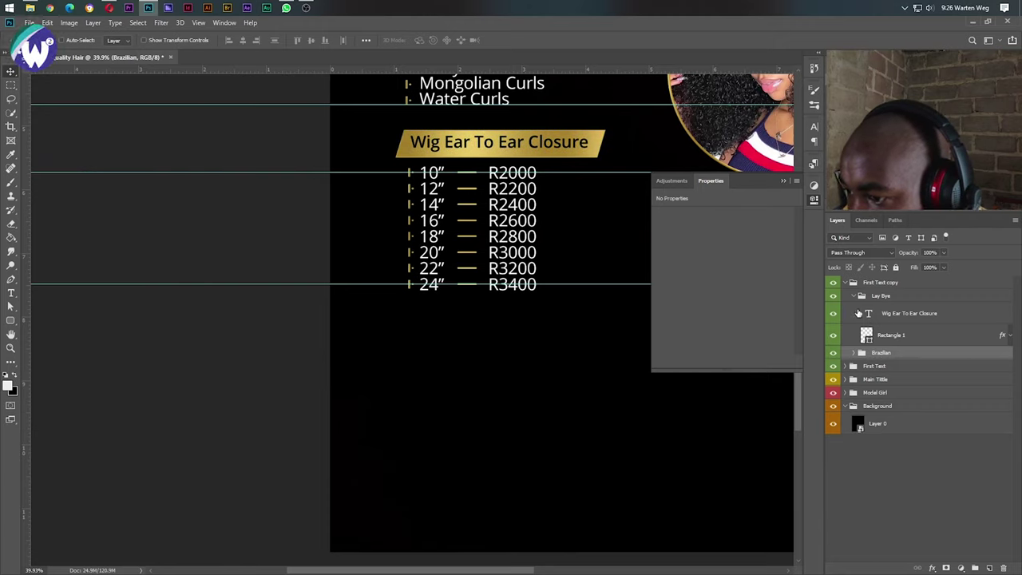
left_click(900, 320, "shift")
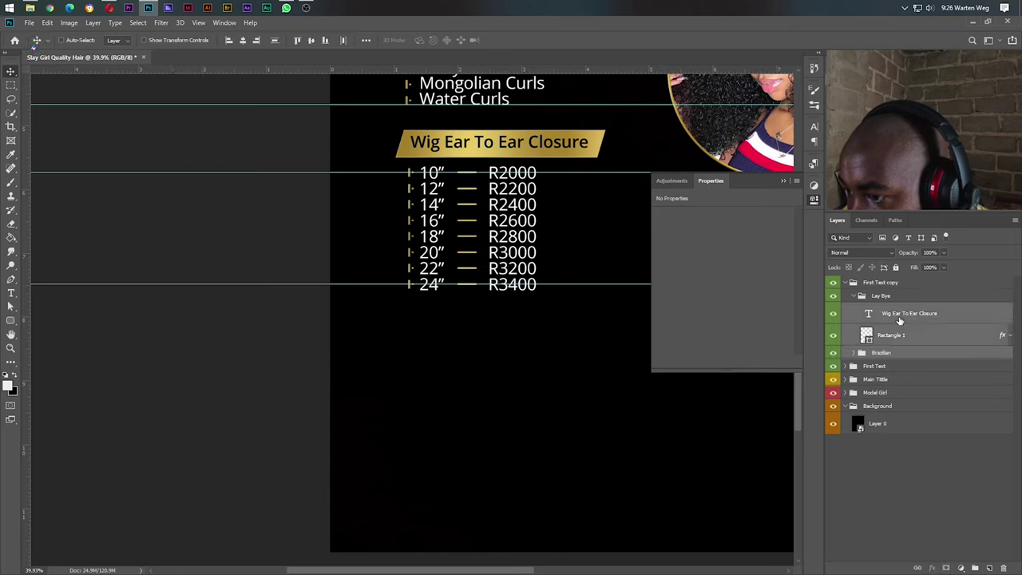
left_click(242, 41)
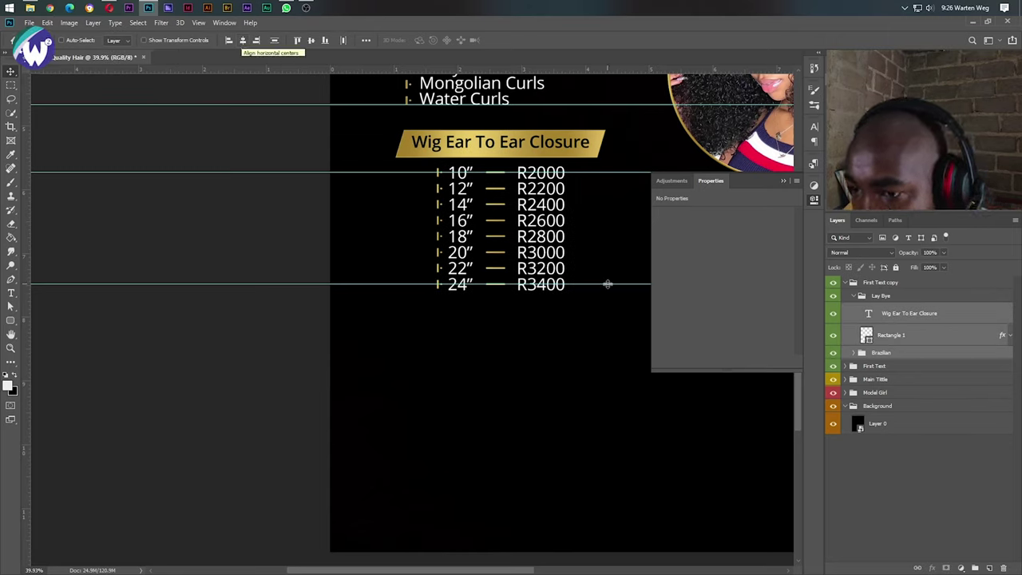
left_click(854, 297)
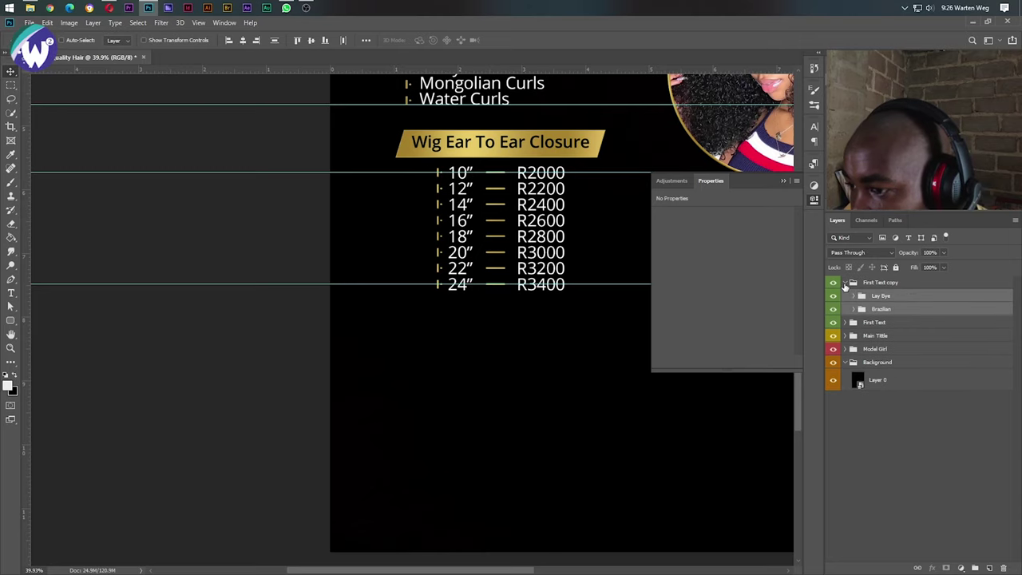
Rename the First Text copy group 'Wig Ear to Ear', label it blue, and duplicate it
left_click(845, 283)
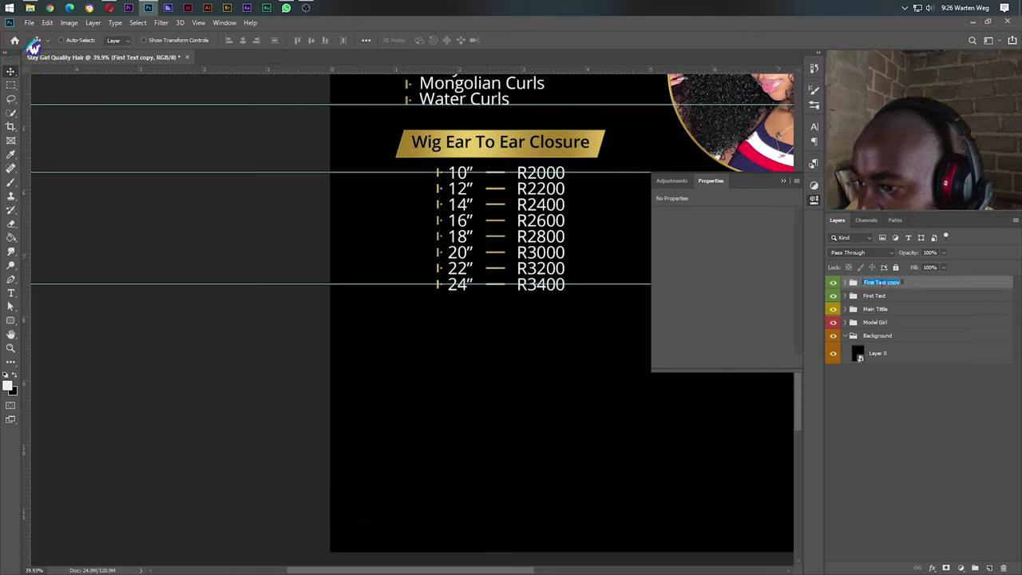
type("Wi")
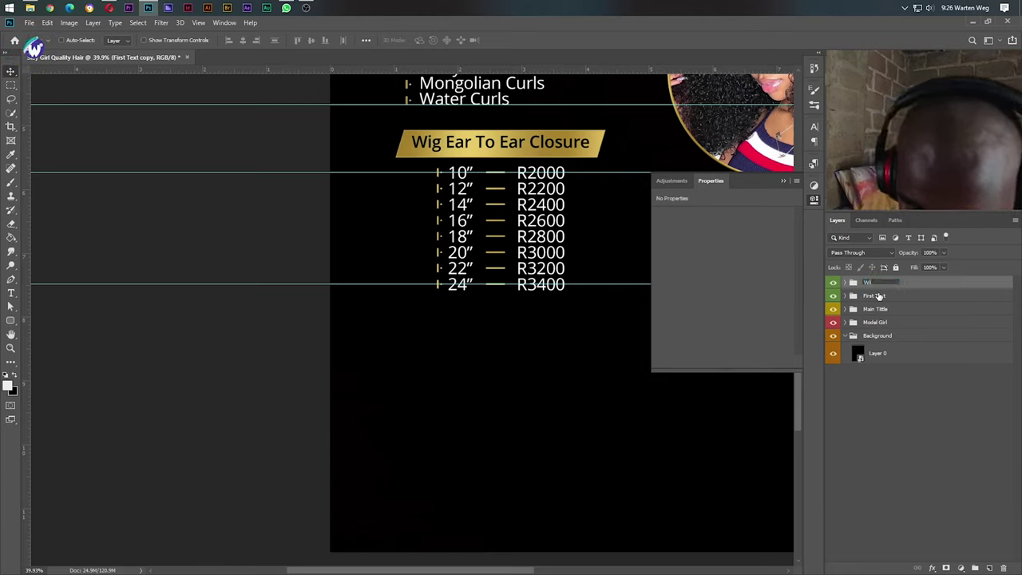
type("g E")
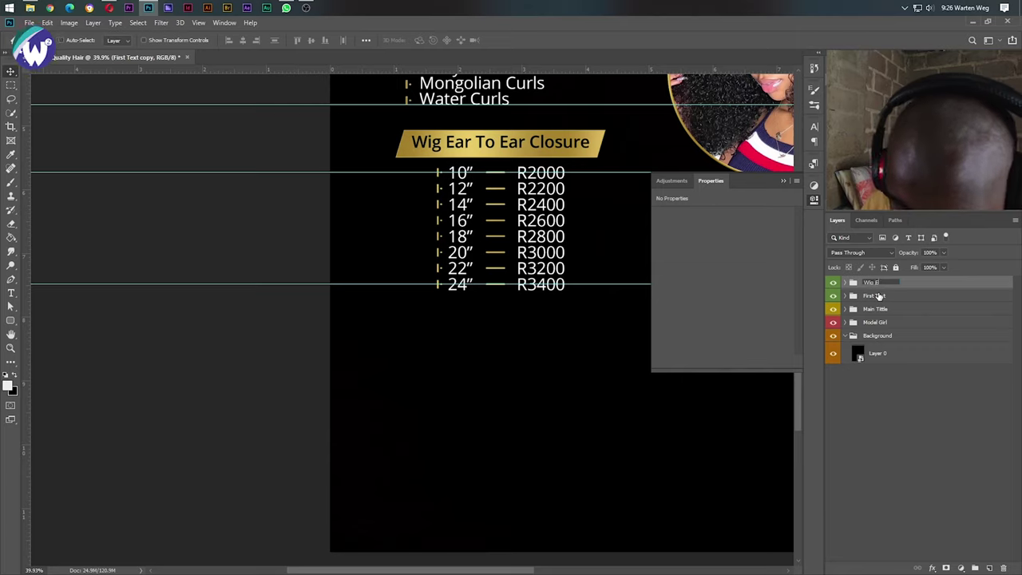
type("ar to")
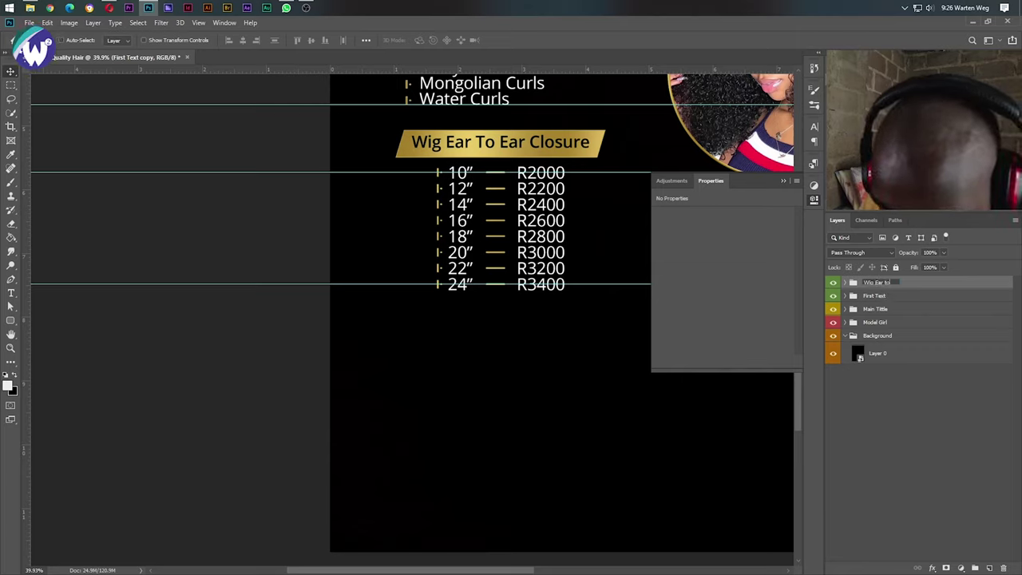
type(" Ear")
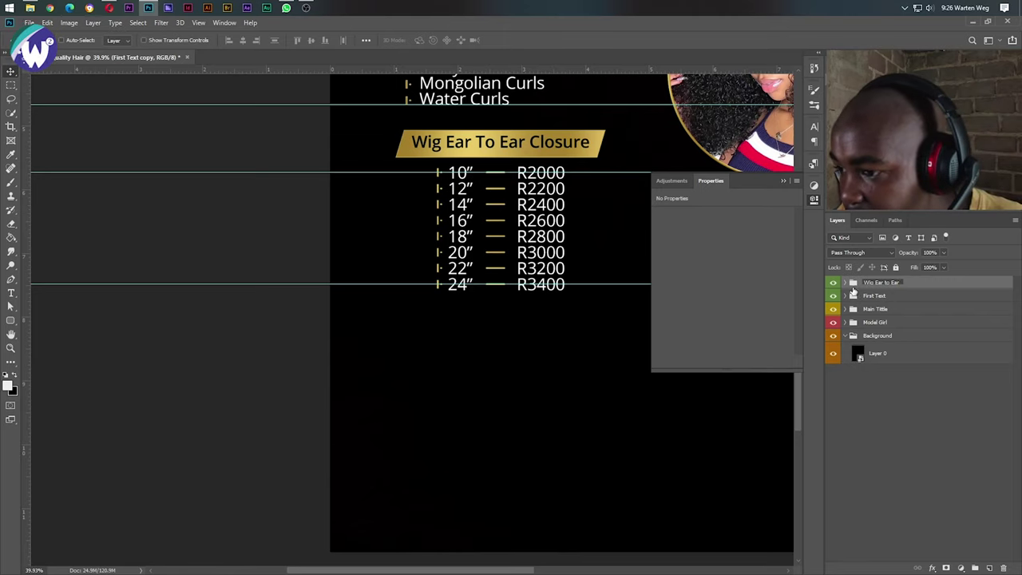
key("Return")
right_click(901, 286)
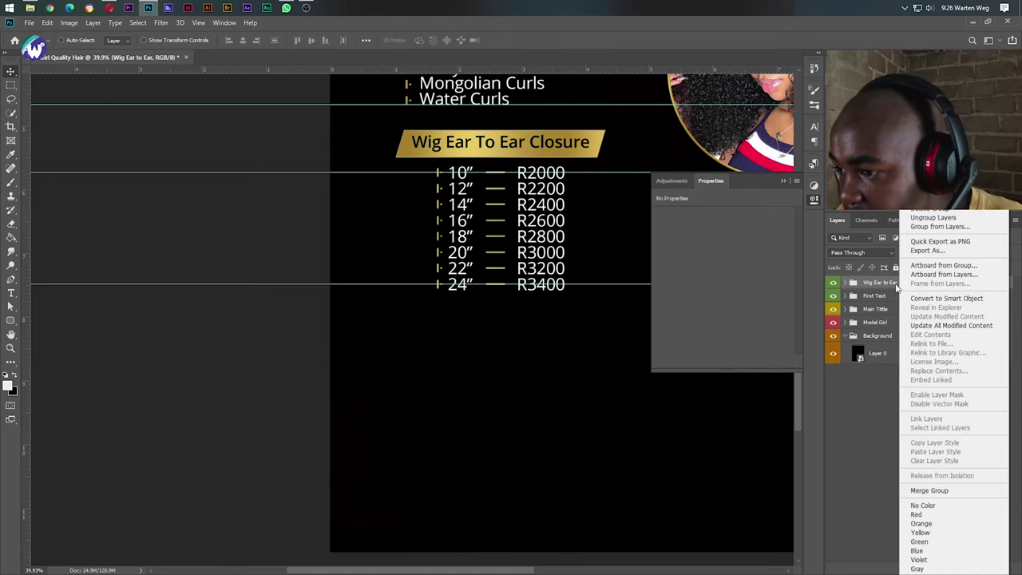
left_click(936, 551)
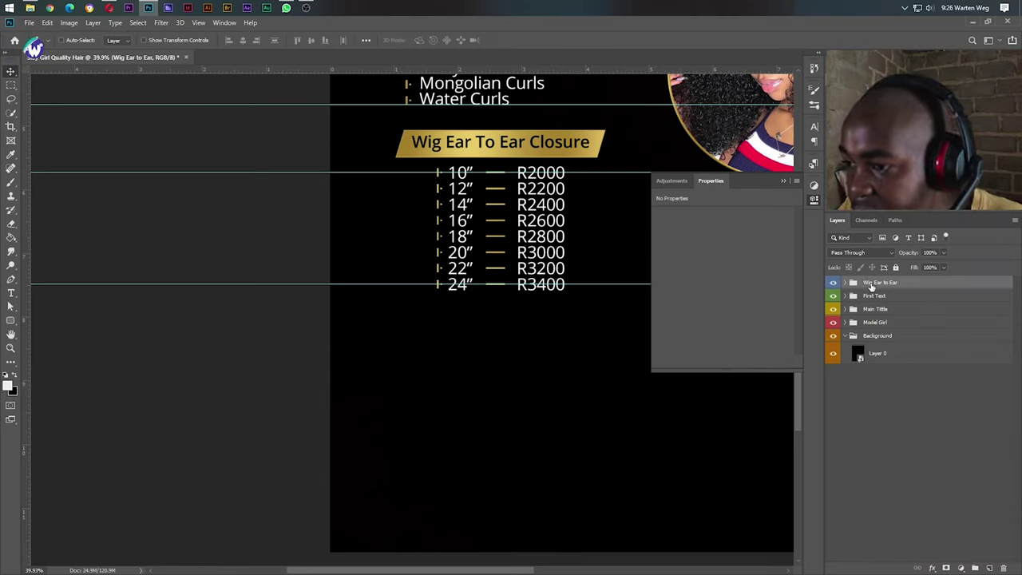
left_click_drag(872, 286, 872, 294)
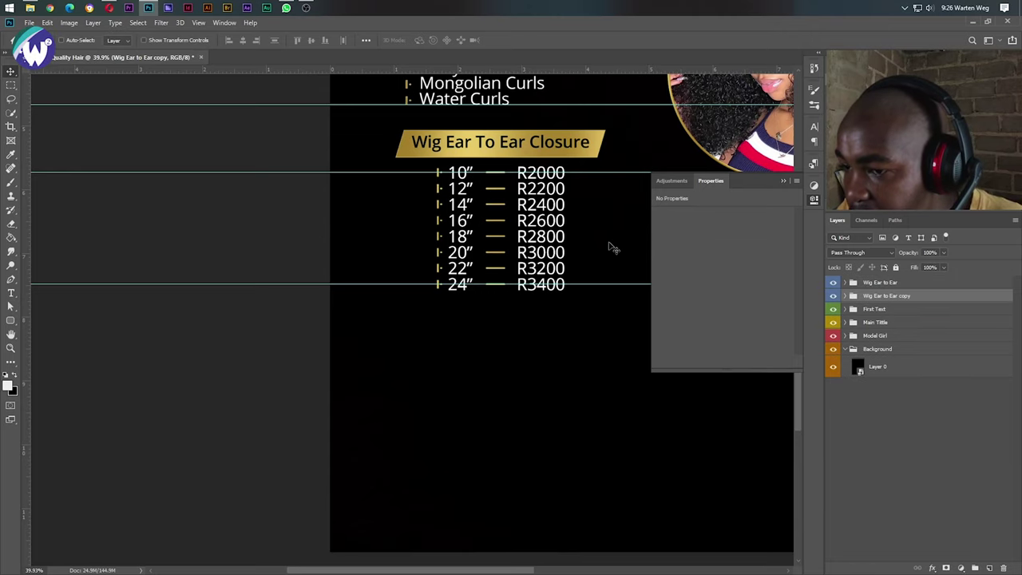
Drag the duplicated Wig Ear To Ear Closure block below the original and zoom in on it
scroll(526, 159, "down", 3)
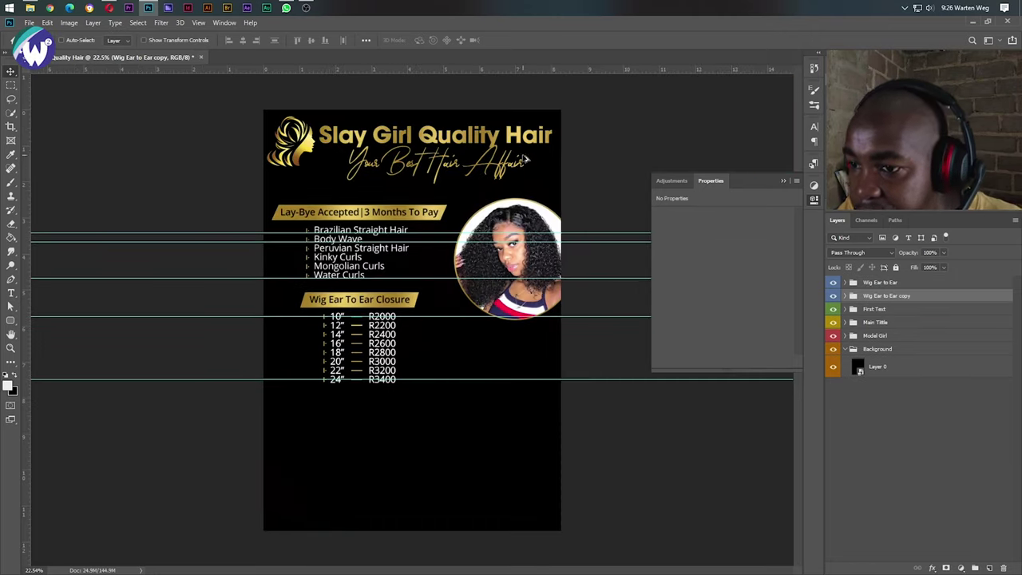
left_click_drag(384, 326, 380, 408)
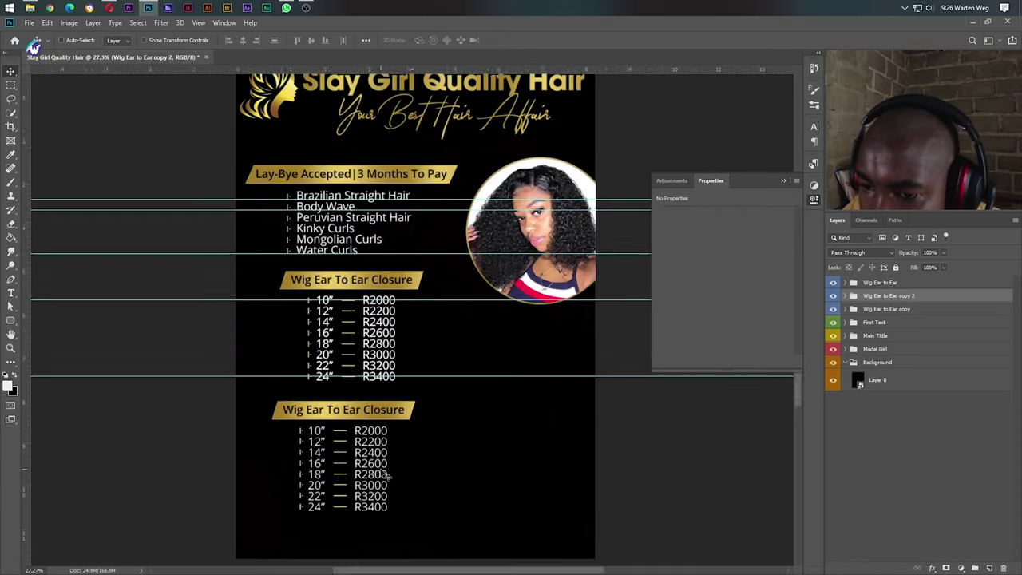
scroll(384, 477, "up", 3)
left_click_drag(425, 447, 473, 327)
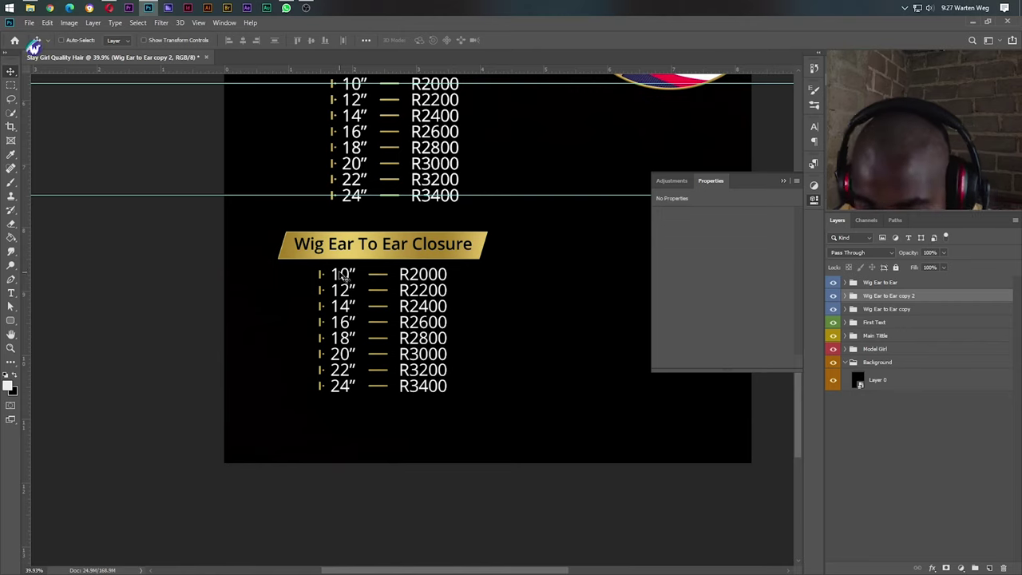
Edit the lower block's sizes to start at 8″ and delete the 22″ and 24″ lines
key("t")
left_click_drag(337, 274, 331, 275)
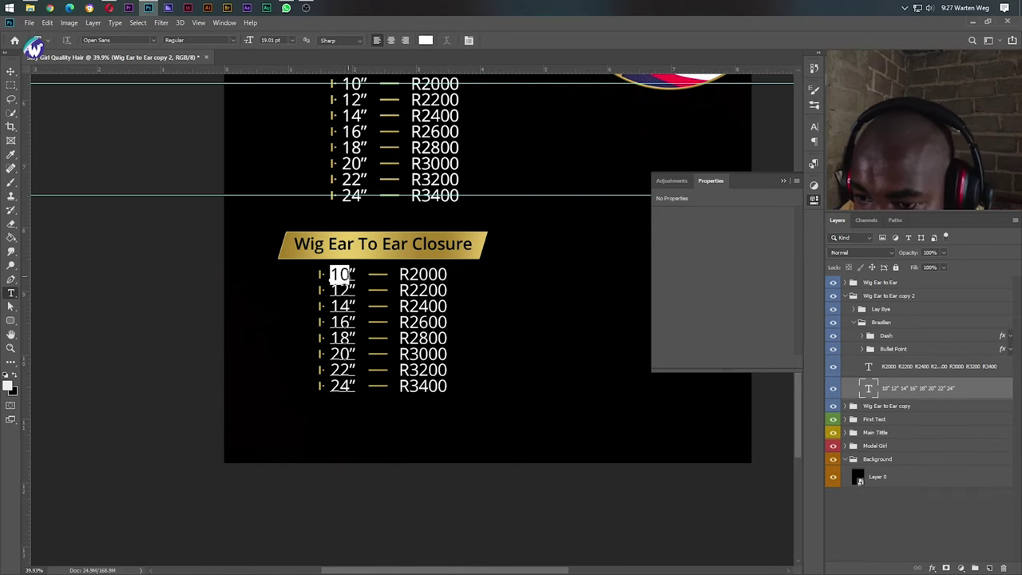
type("8”")
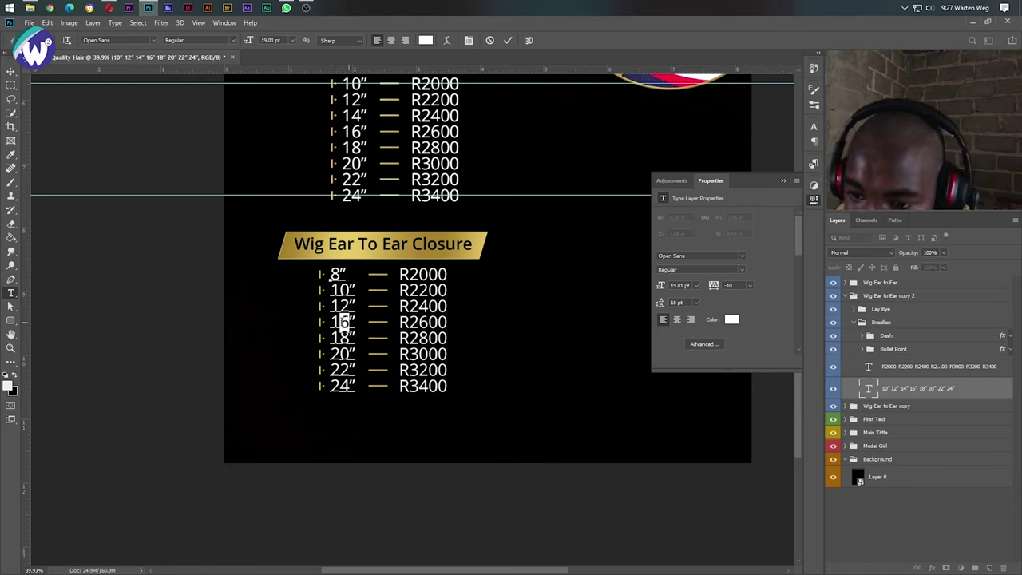
type("4")
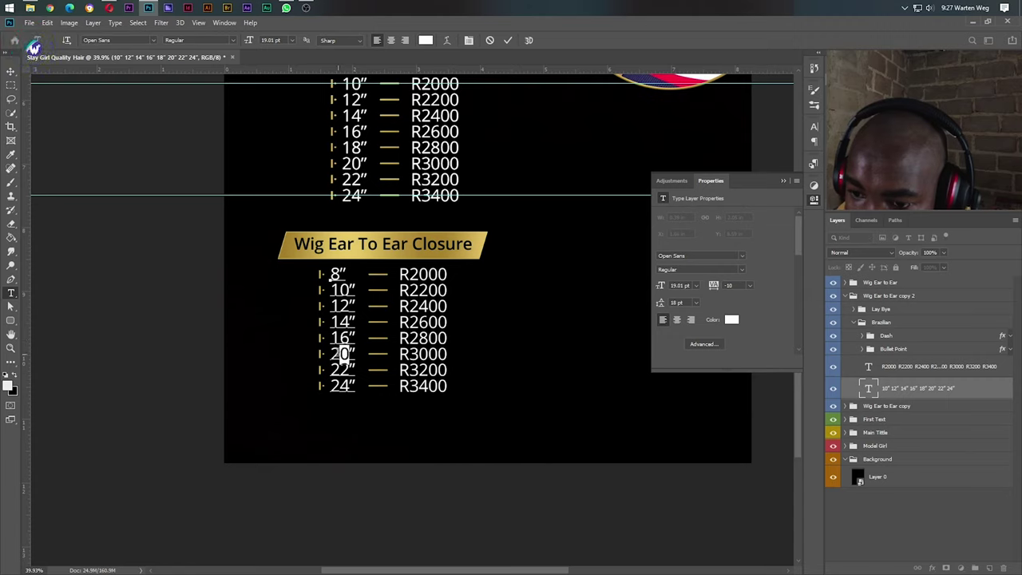
type("18")
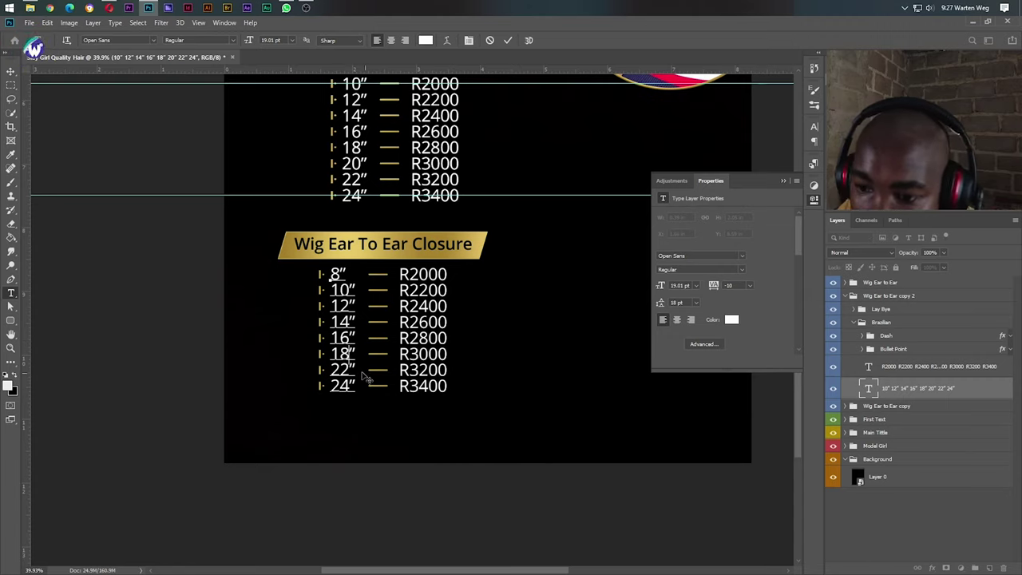
left_click_drag(332, 369, 366, 406)
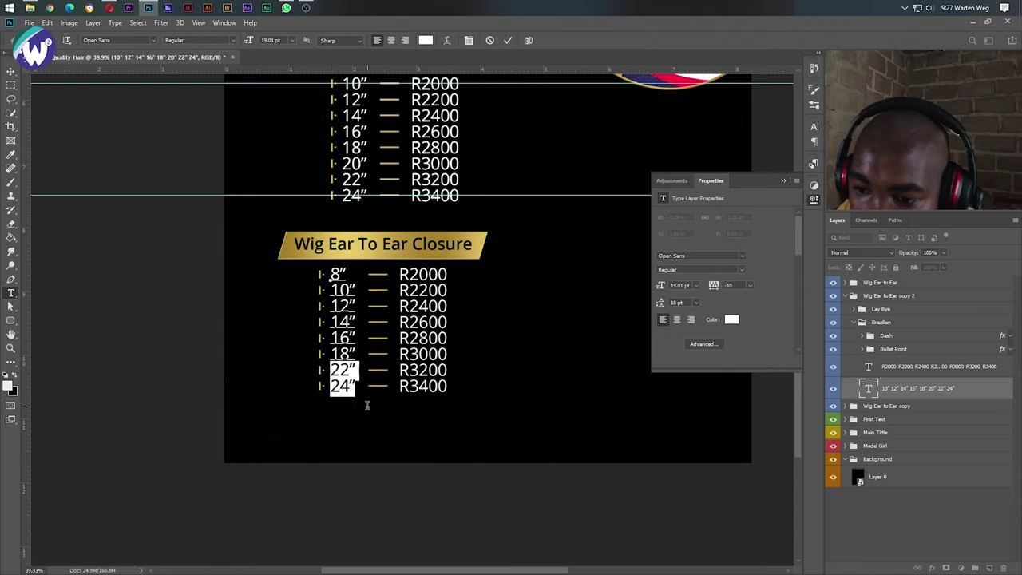
key("BackSpace")
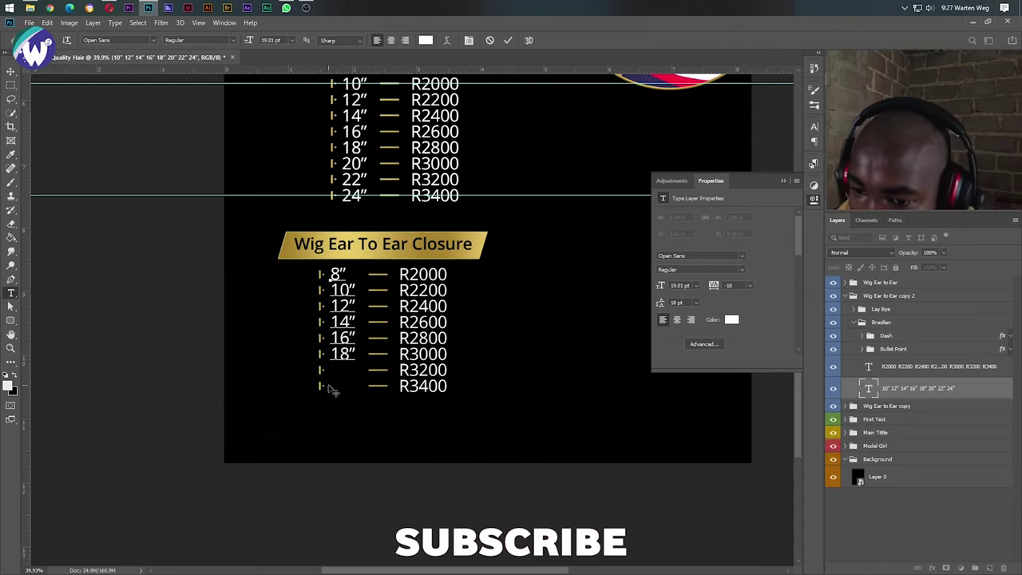
key("ctrl+Return")
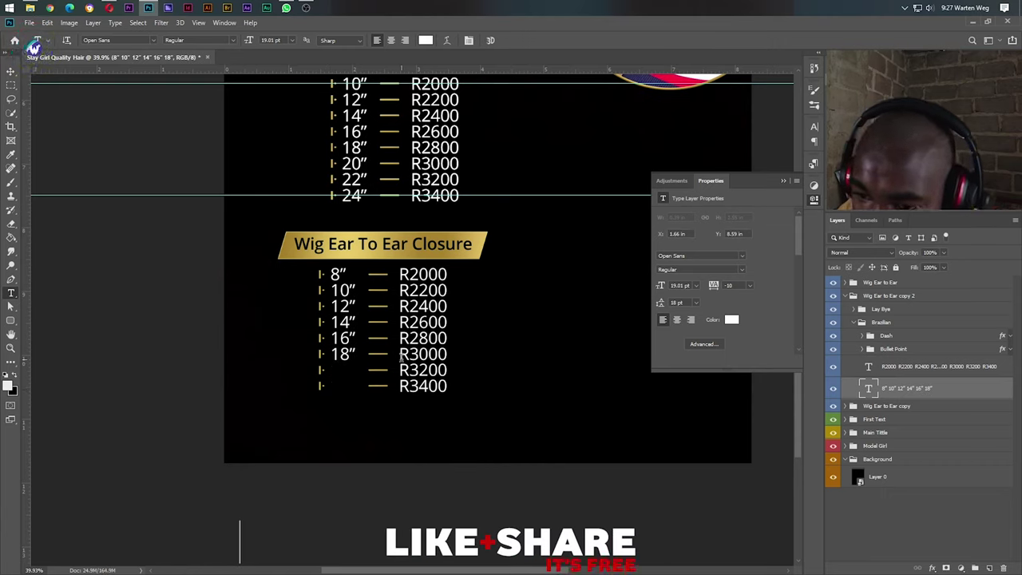
Delete the R3200 and R3400 prices and change the first price to R500
left_click_drag(400, 370, 473, 392)
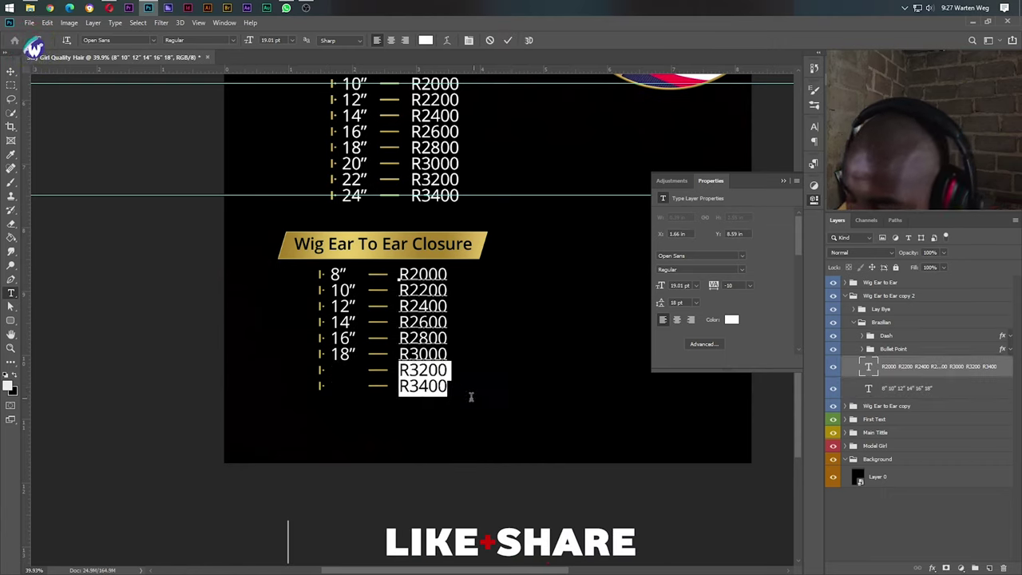
key("BackSpace")
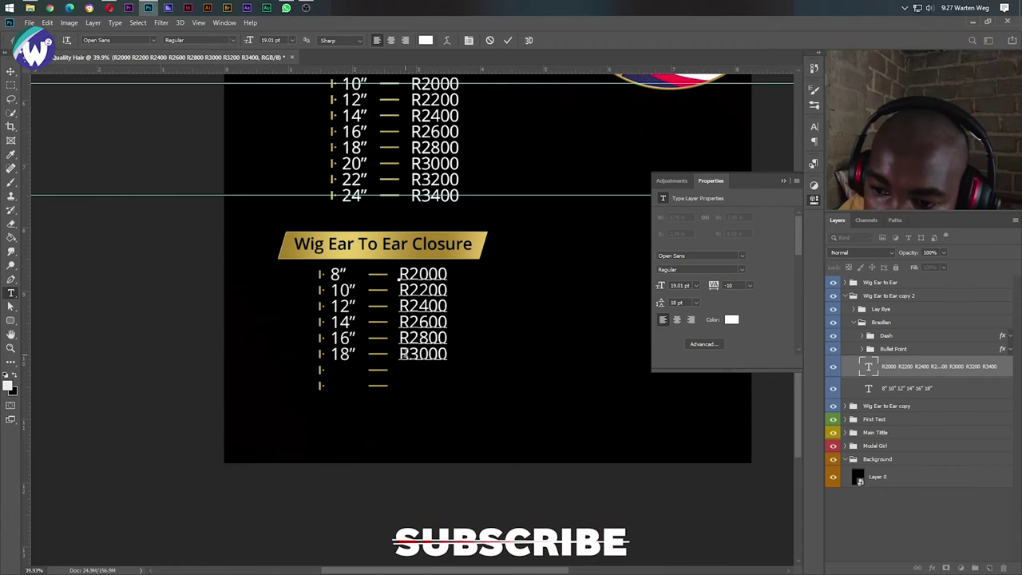
left_click(410, 276)
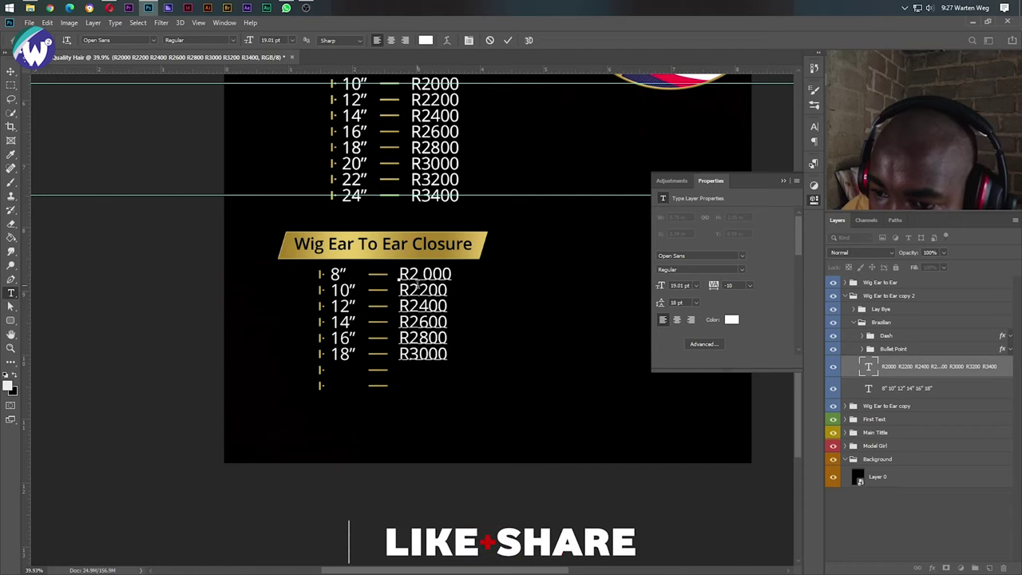
left_click(411, 290)
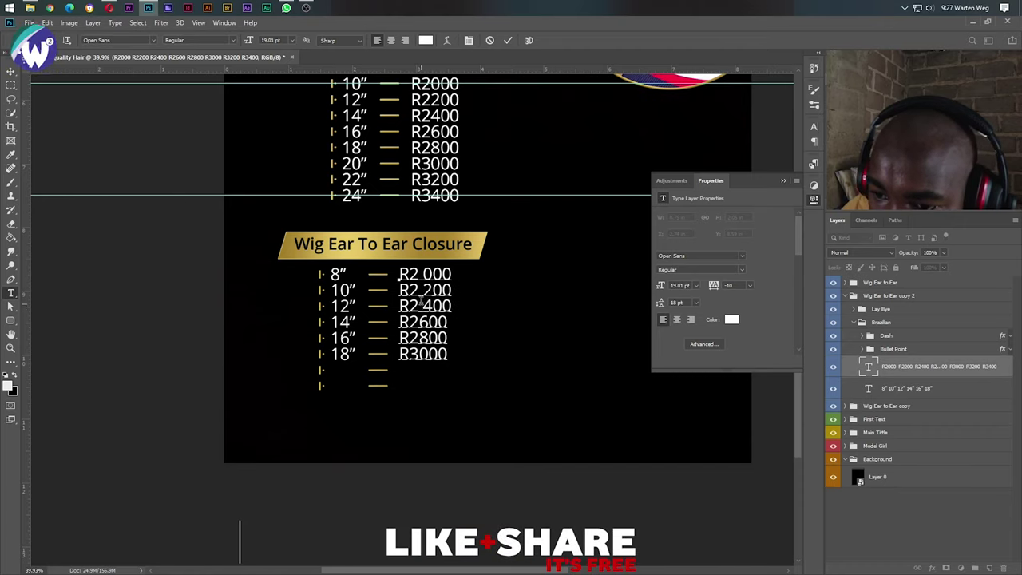
left_click_drag(408, 275, 452, 275)
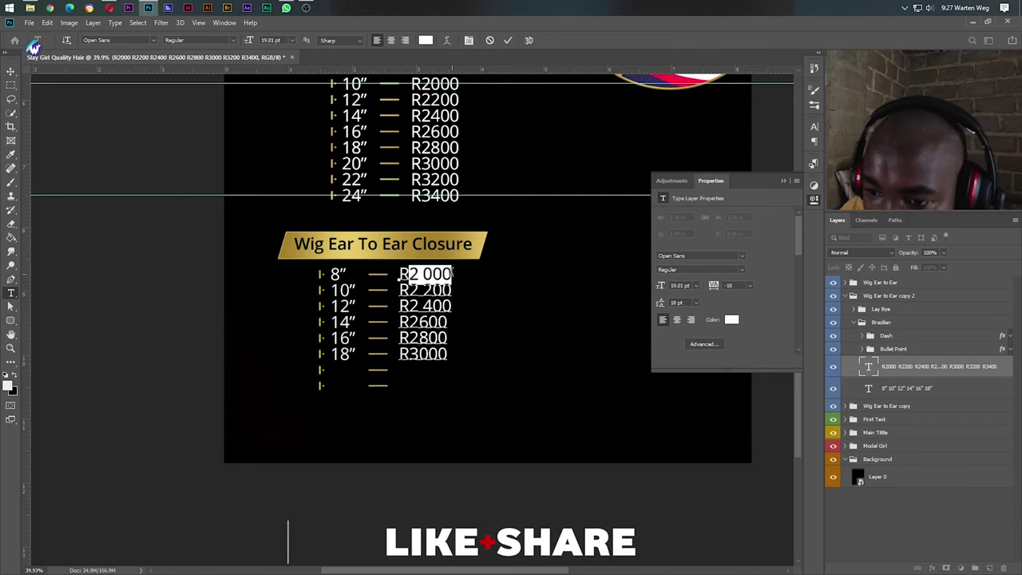
type("500")
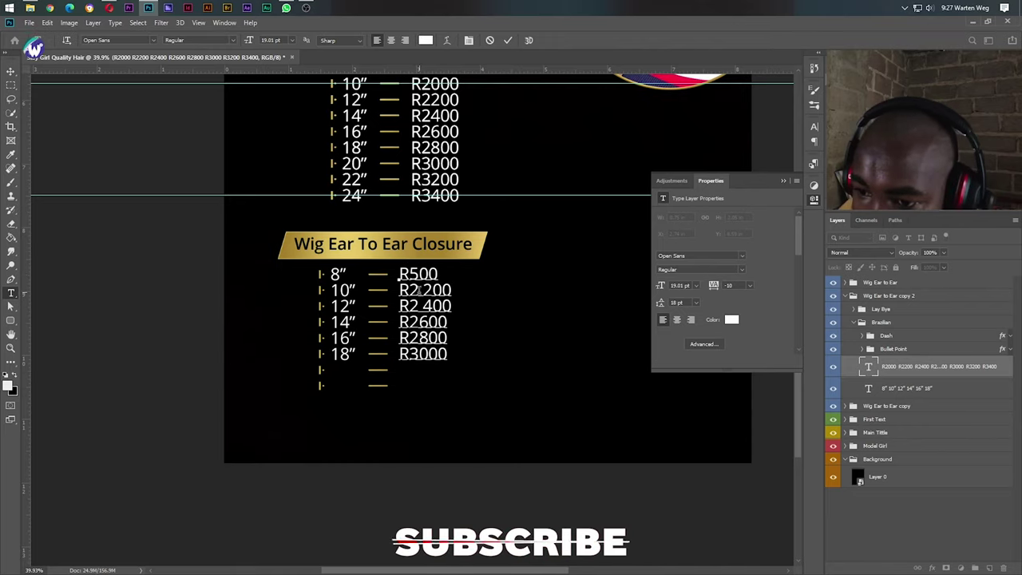
Change the remaining prices to R600, R800, R900, R1 000 and R1 100
left_click_drag(409, 290, 436, 291)
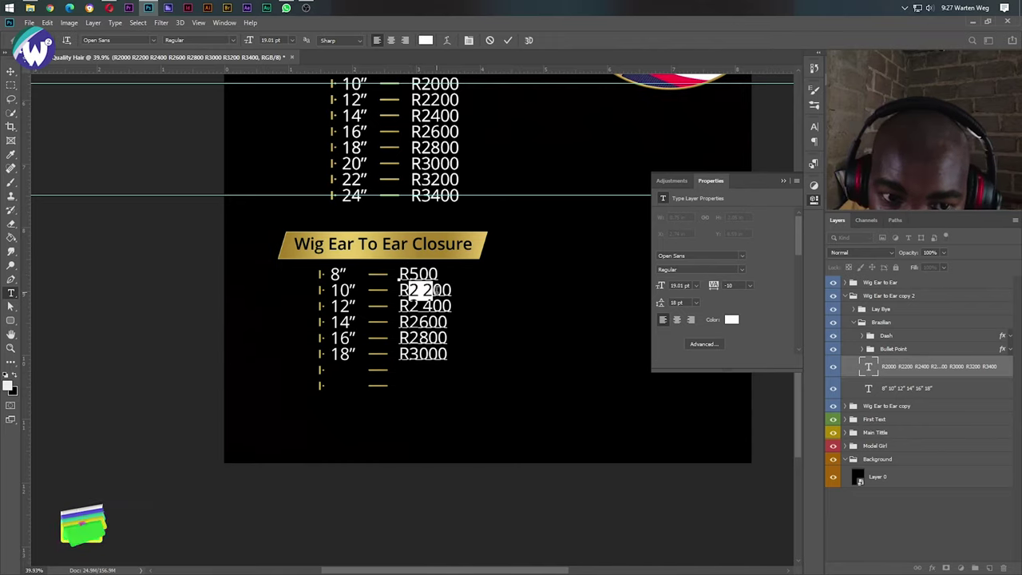
type("6")
left_click_drag(409, 306, 431, 306)
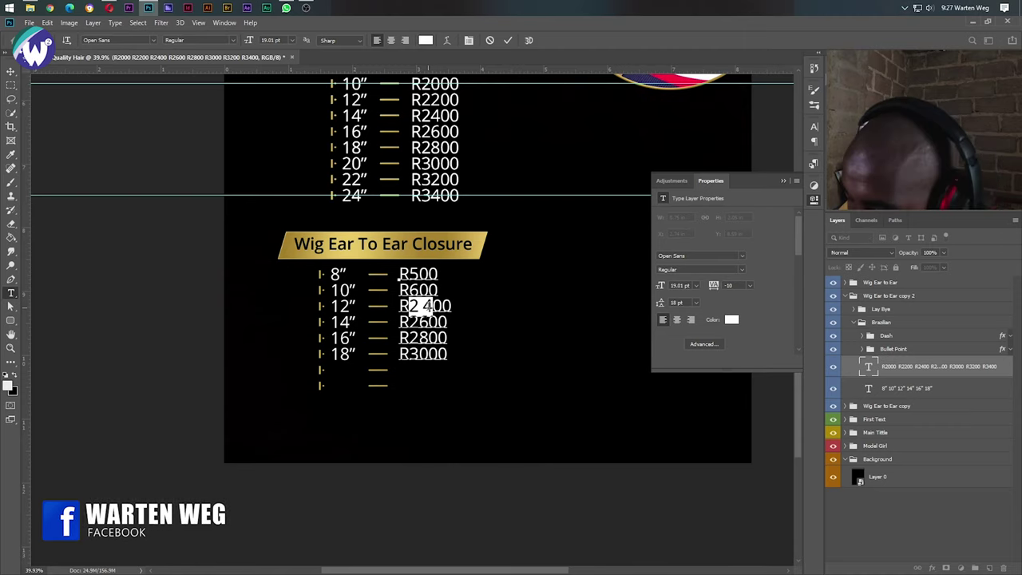
type("800")
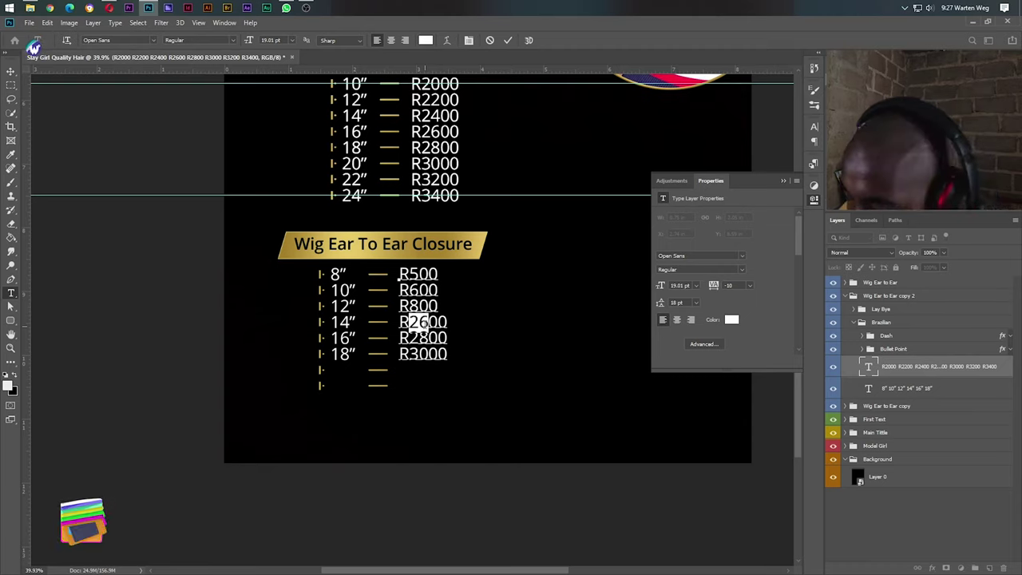
type(" R9")
left_click_drag(409, 338, 431, 338)
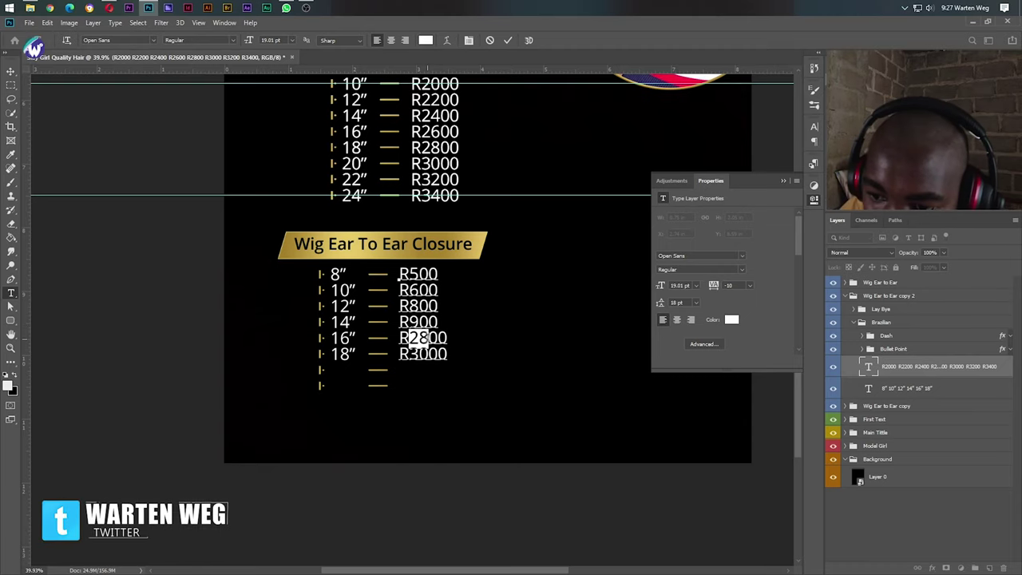
type("10")
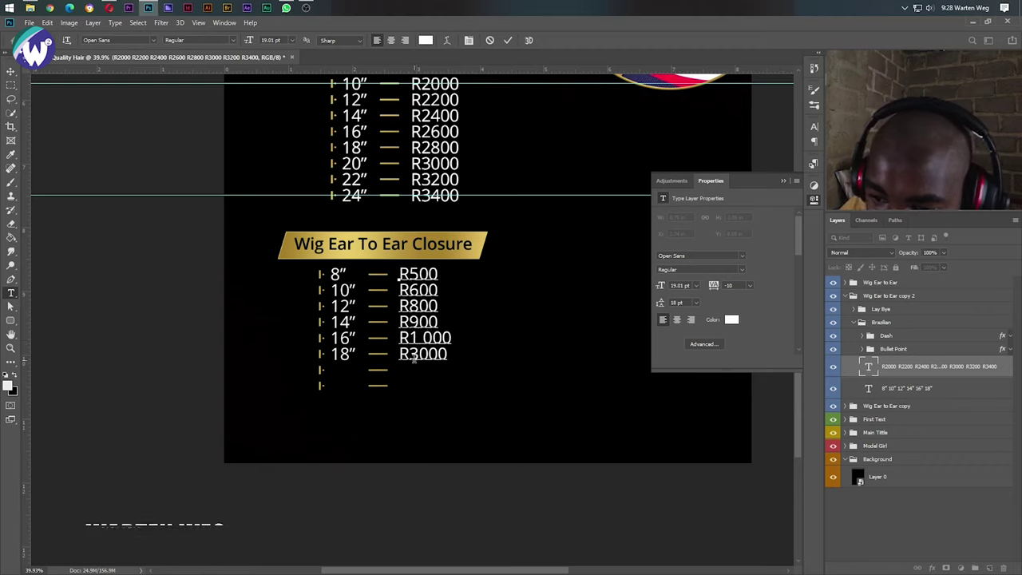
left_click_drag(409, 354, 418, 354)
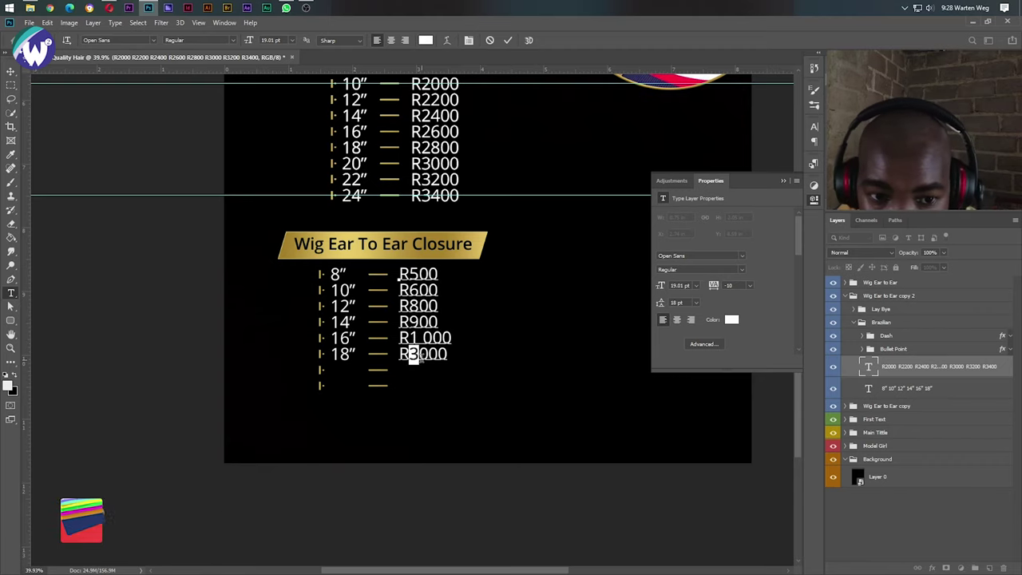
type("1 ")
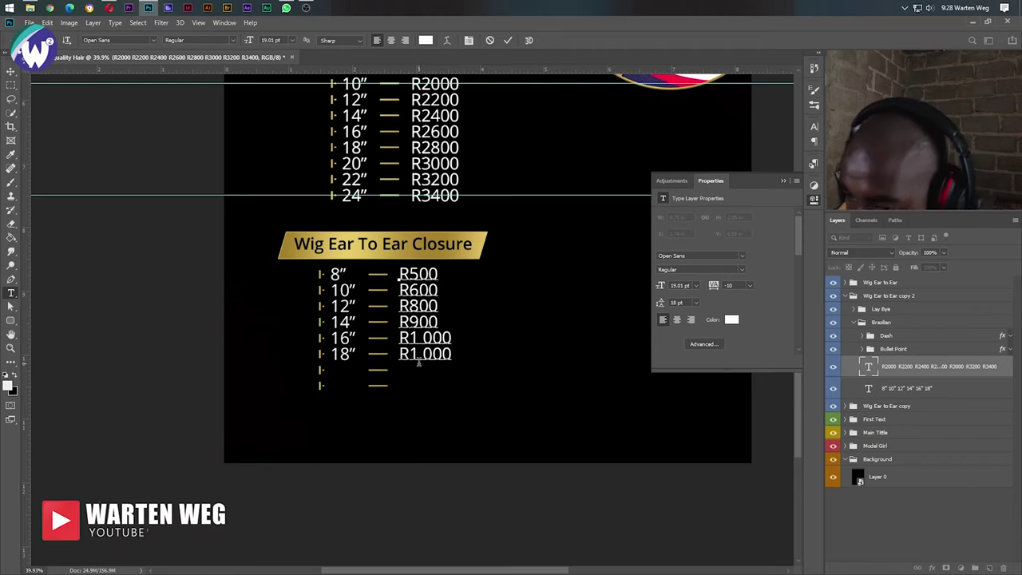
type("1")
key("Delete")
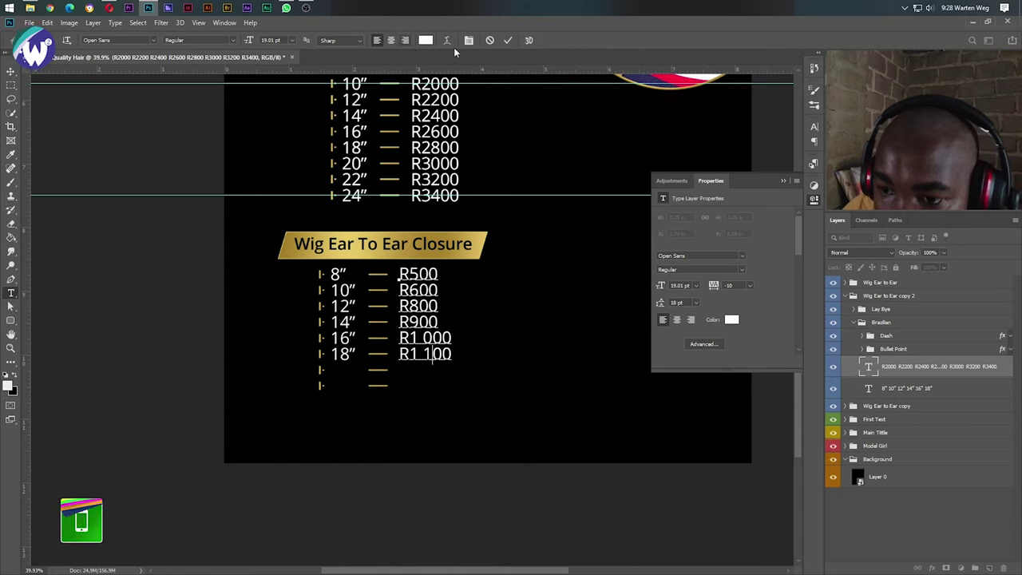
Commit the price edits, centre-align the price column and shift it slightly right
left_click(506, 40)
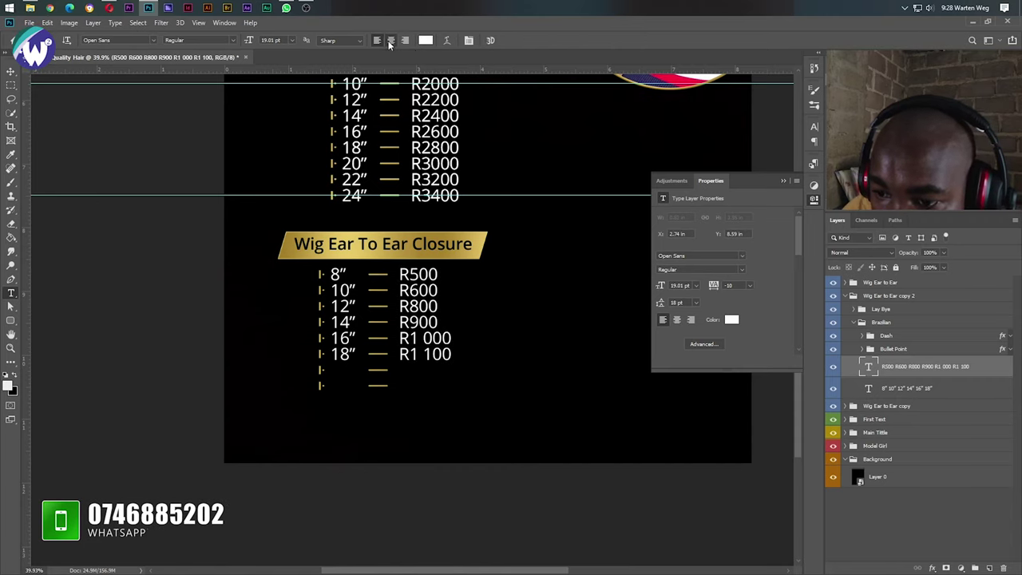
left_click(390, 41)
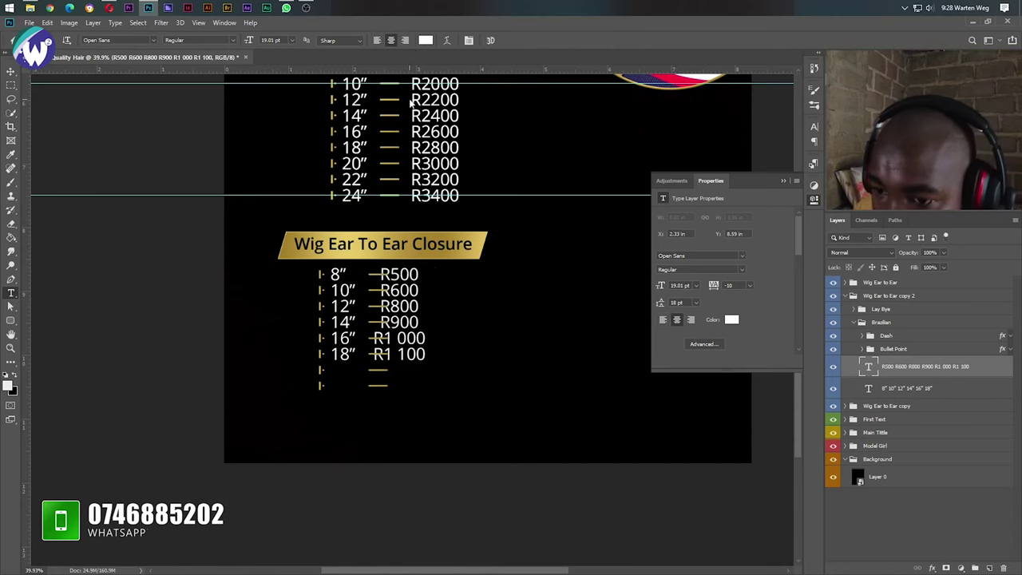
left_click_drag(406, 100, 408, 97)
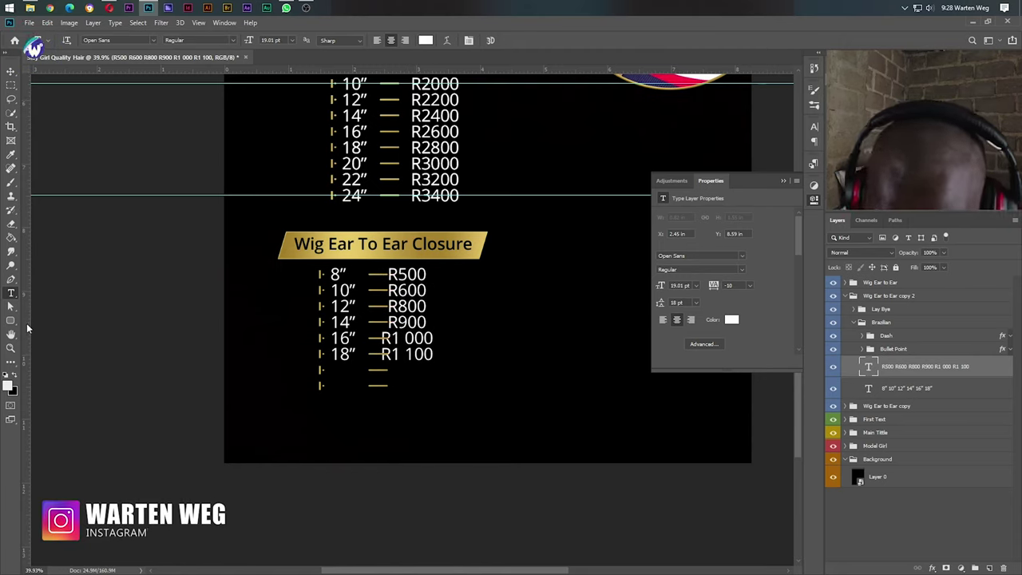
Add guides and nudge the price column up two pixels to level it with the size rows
mouse_move(27, 327)
left_mouse_down()
mouse_move(403, 295)
mouse_move(430, 325)
left_mouse_up()
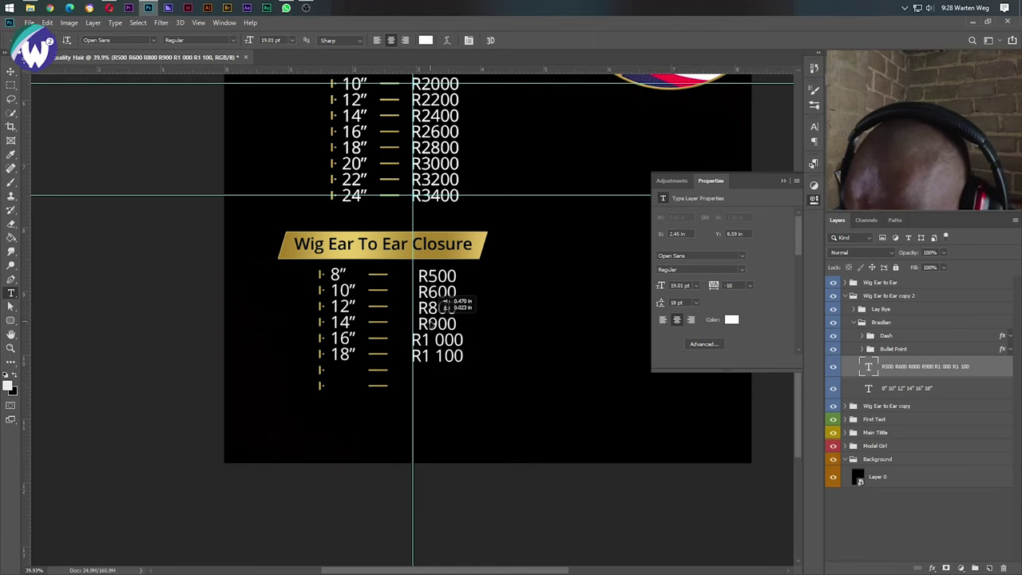
left_click_drag(430, 326, 430, 325)
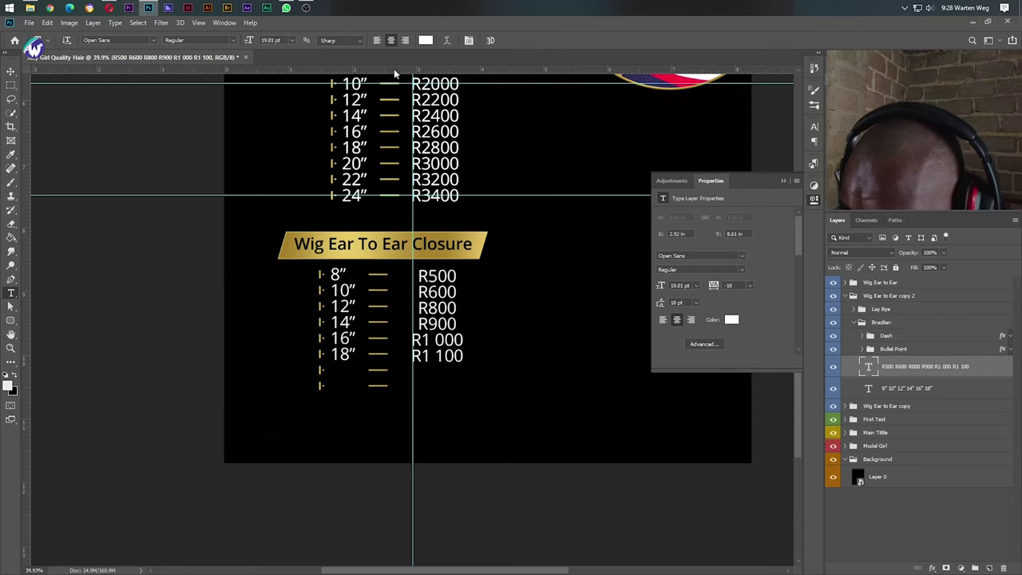
left_click_drag(394, 74, 439, 361)
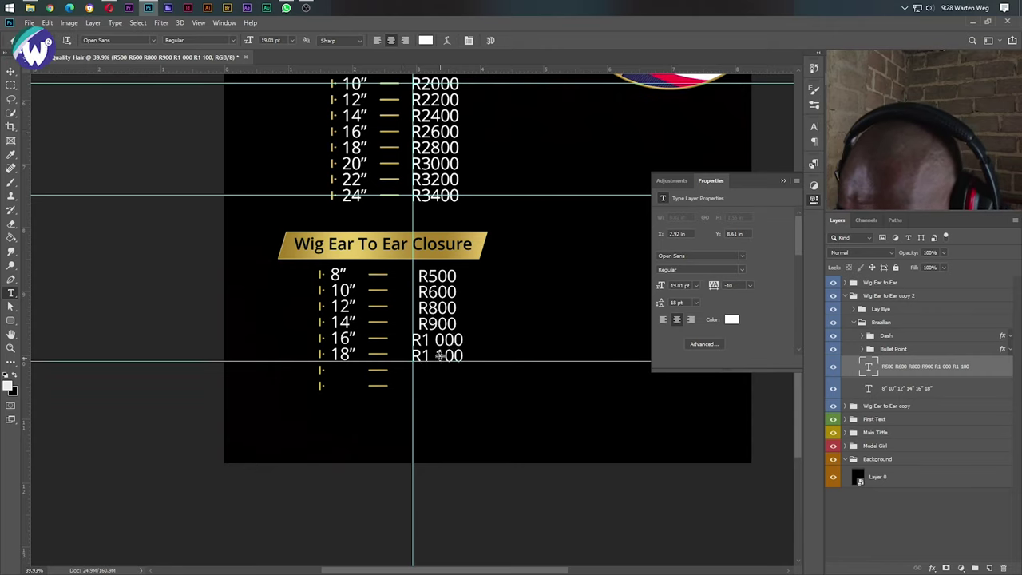
key("ctrl+Up")
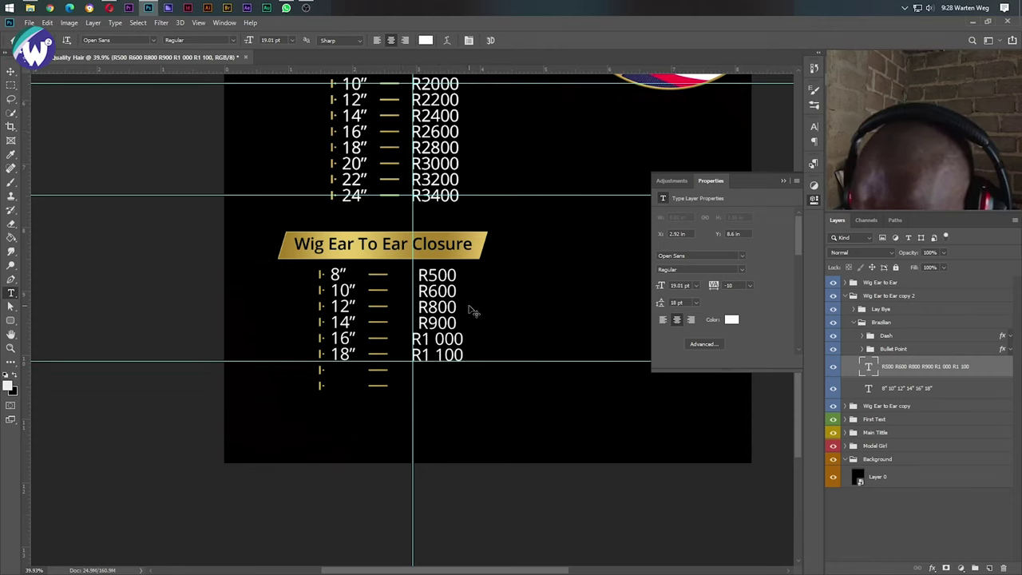
key("ctrl+Up")
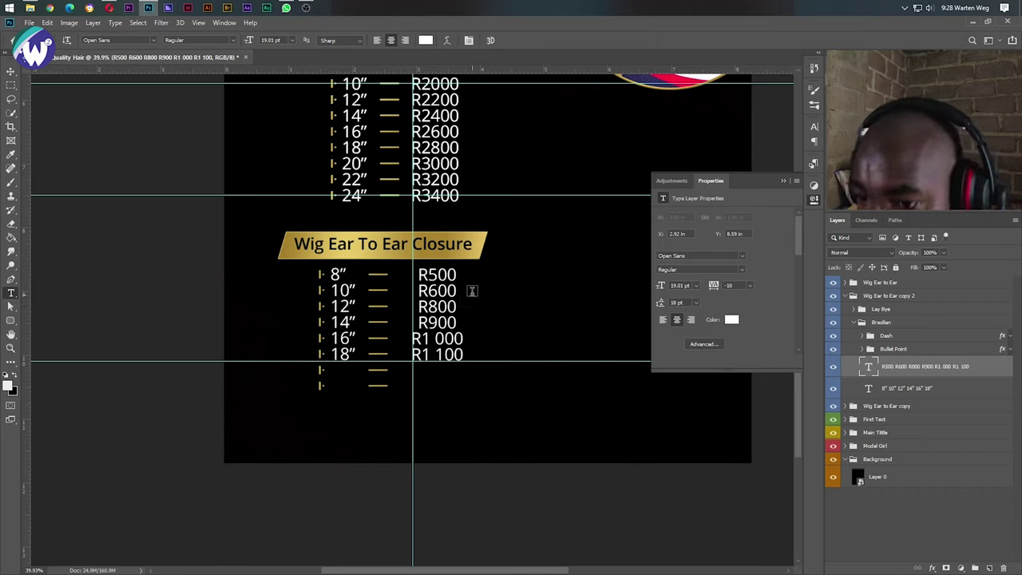
left_click(10, 73)
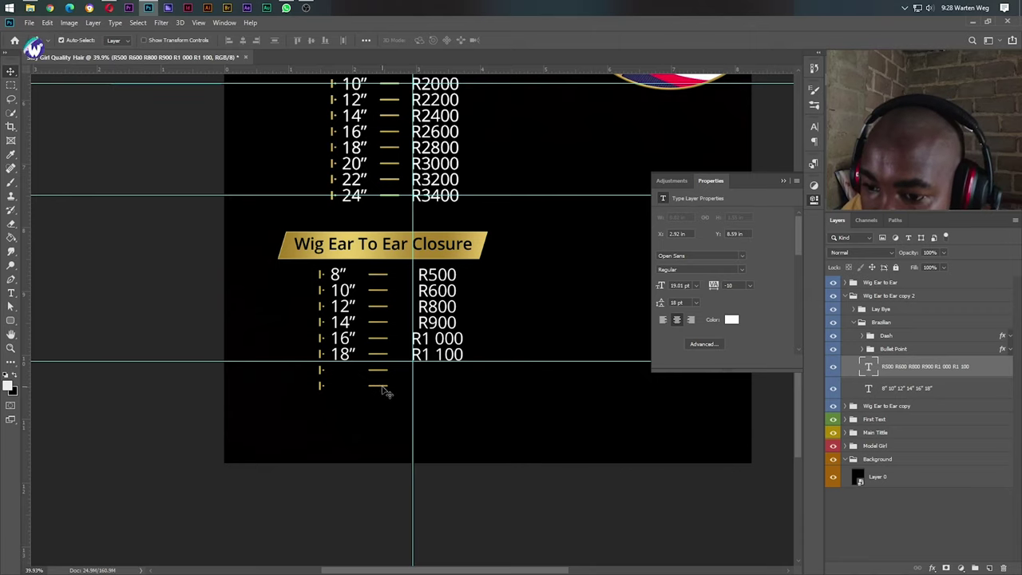
Move the bottom dash up about 20 px, restoring the accidentally deleted black background
left_click_drag(384, 391, 384, 378)
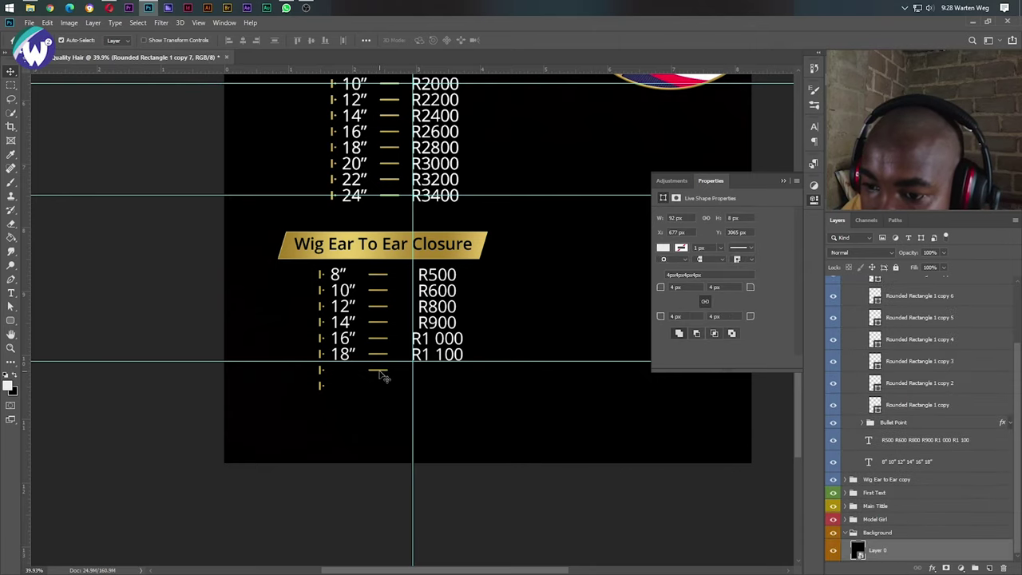
left_click(375, 375)
key("Delete")
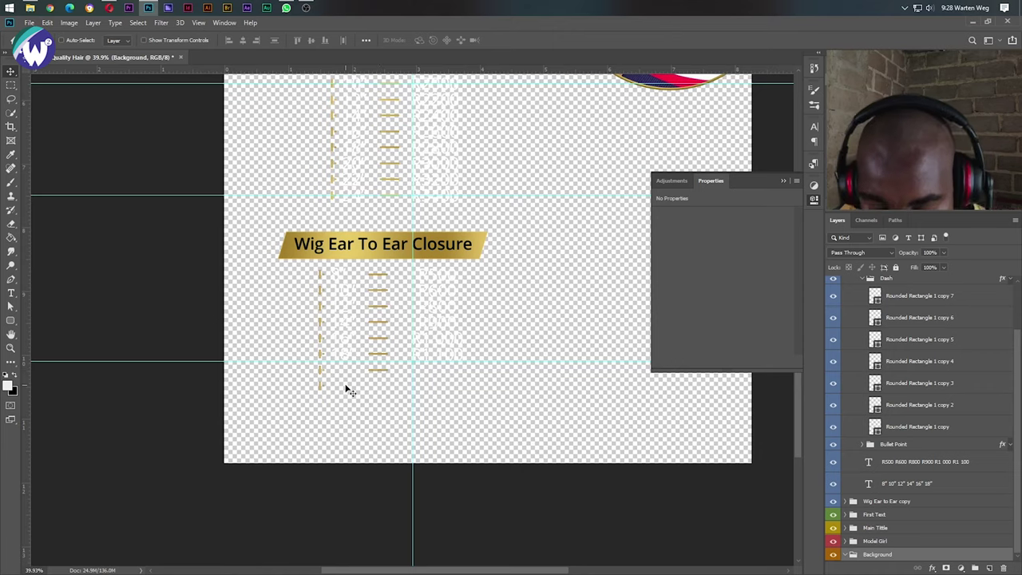
key("ctrl+z")
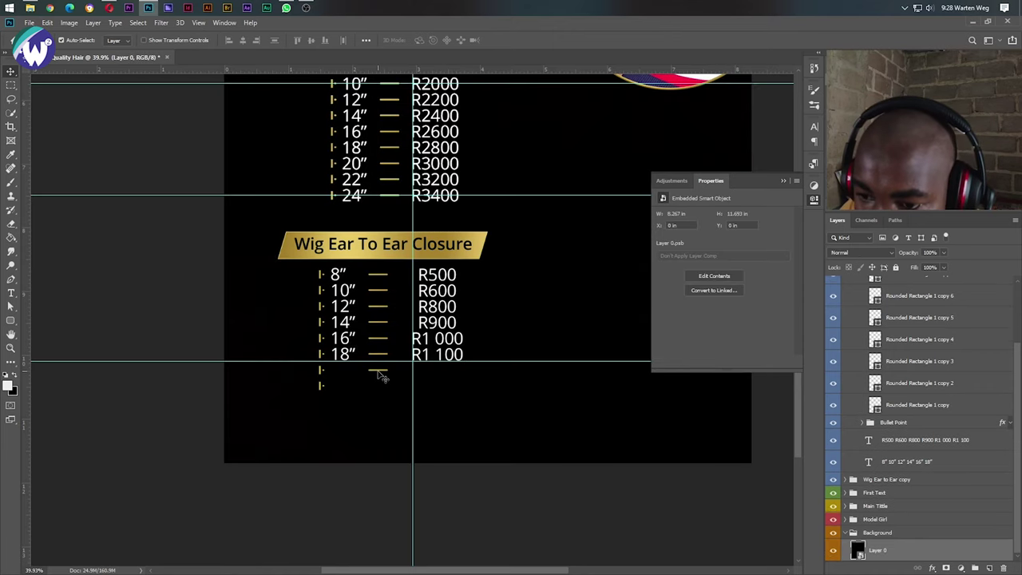
key("Delete")
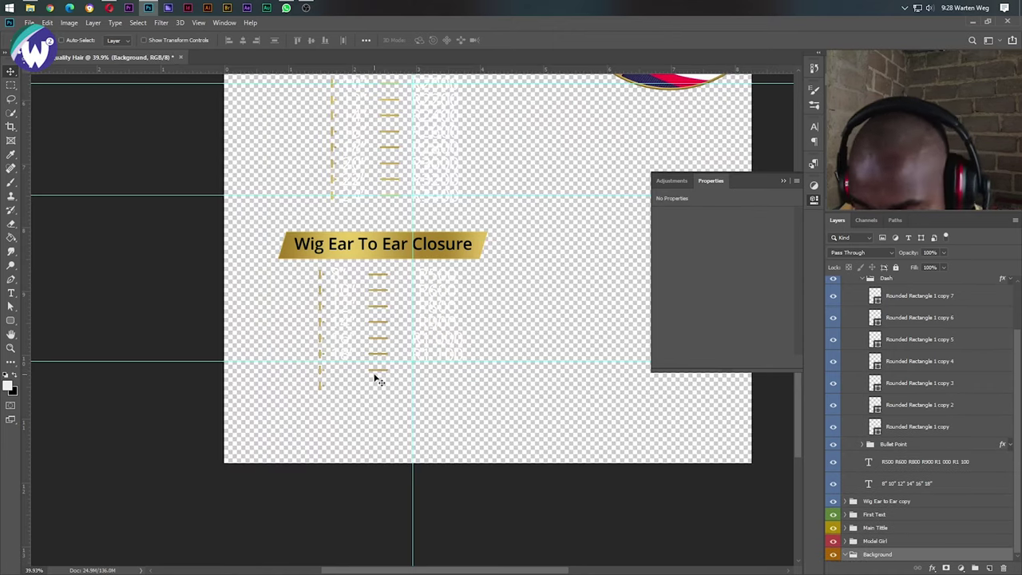
key("ctrl+z")
scroll(365, 383, "up", 3, "alt")
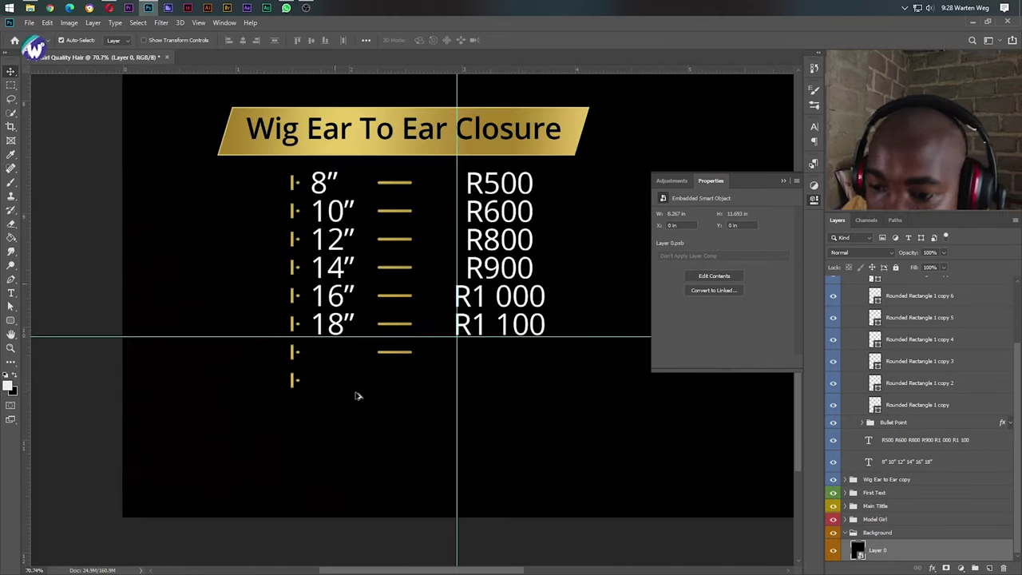
Delete the leftover seventh dash and the stray bullets below the 18″ row
left_click(395, 353)
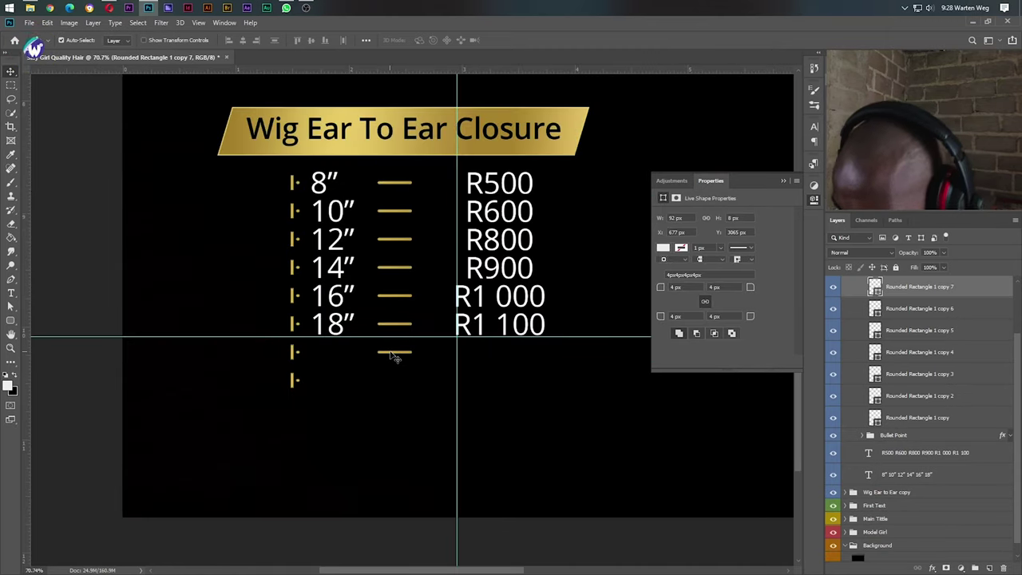
key("Delete")
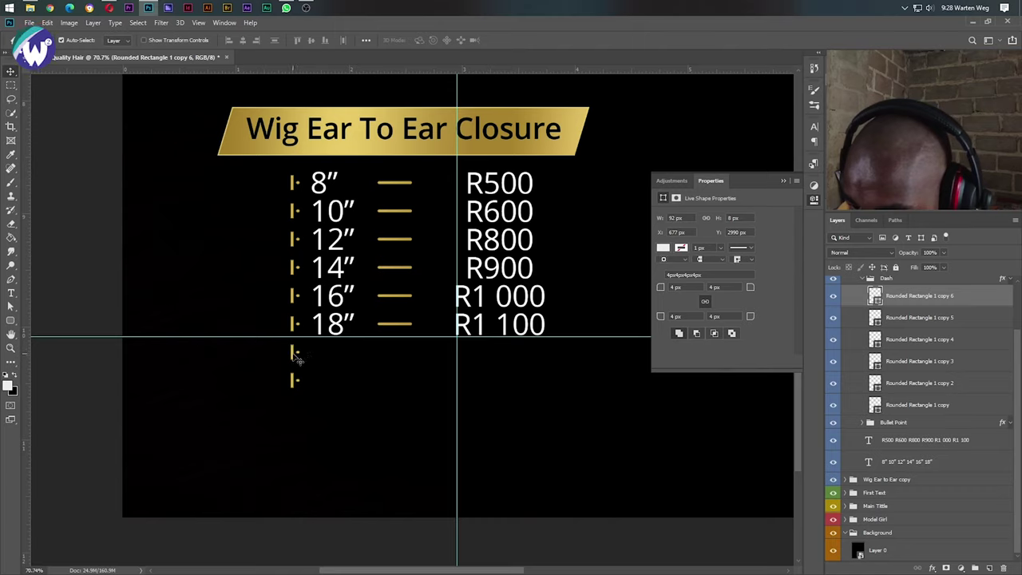
left_click(294, 358)
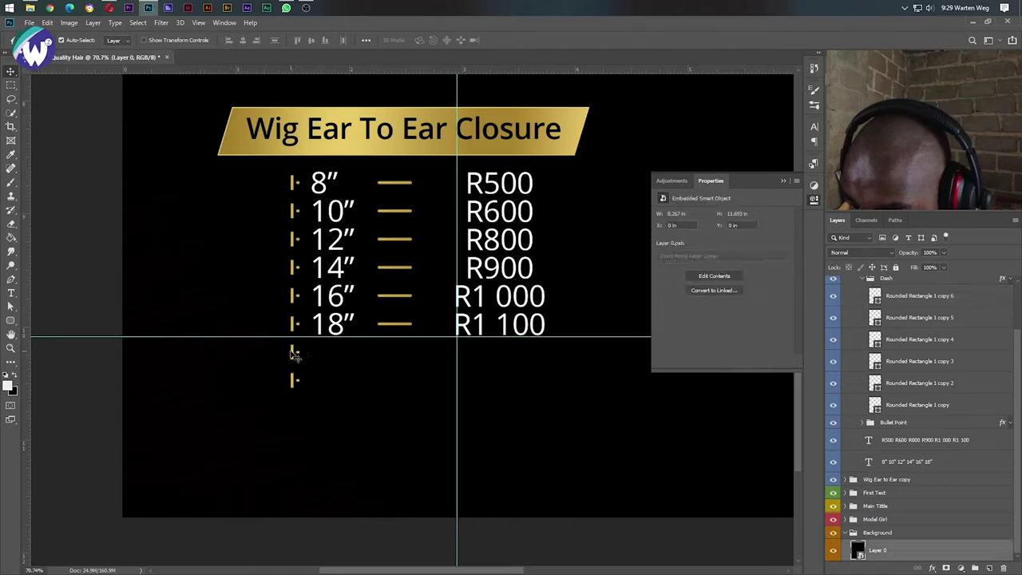
left_click(296, 355)
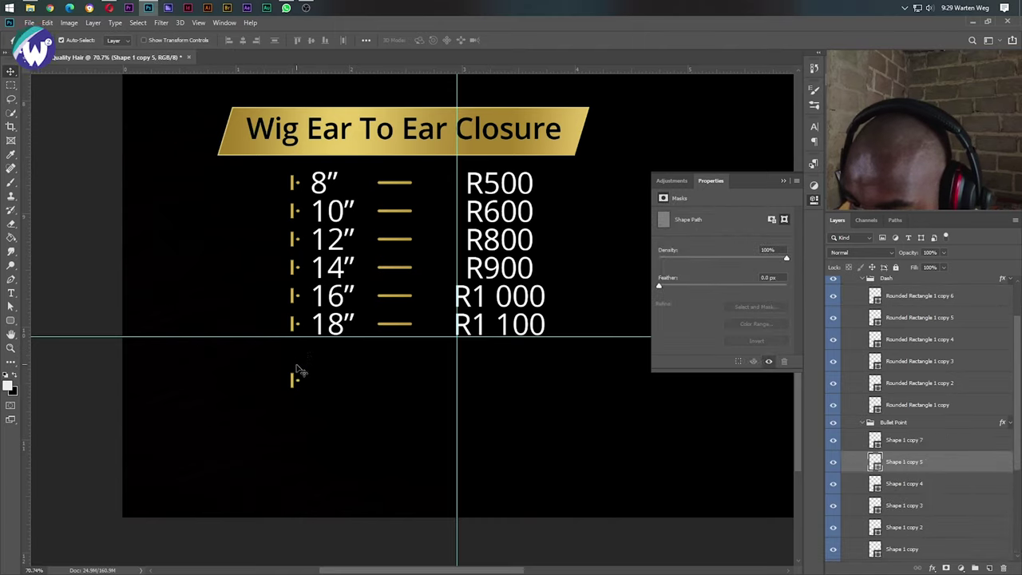
left_click(295, 381)
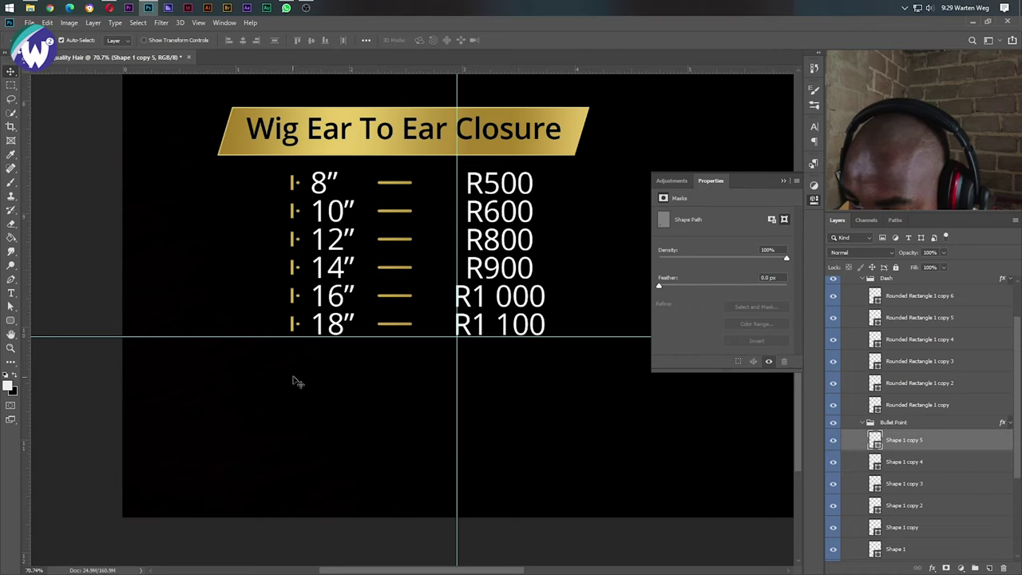
key("Delete")
scroll(486, 243, "up", 3)
scroll(484, 242, "up", 2)
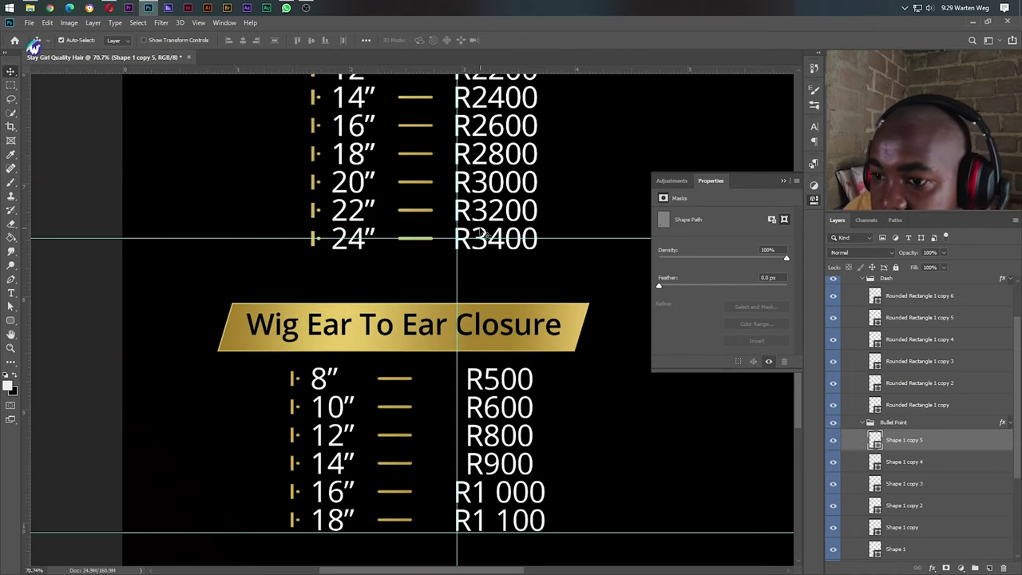
scroll(484, 242, "up", 2)
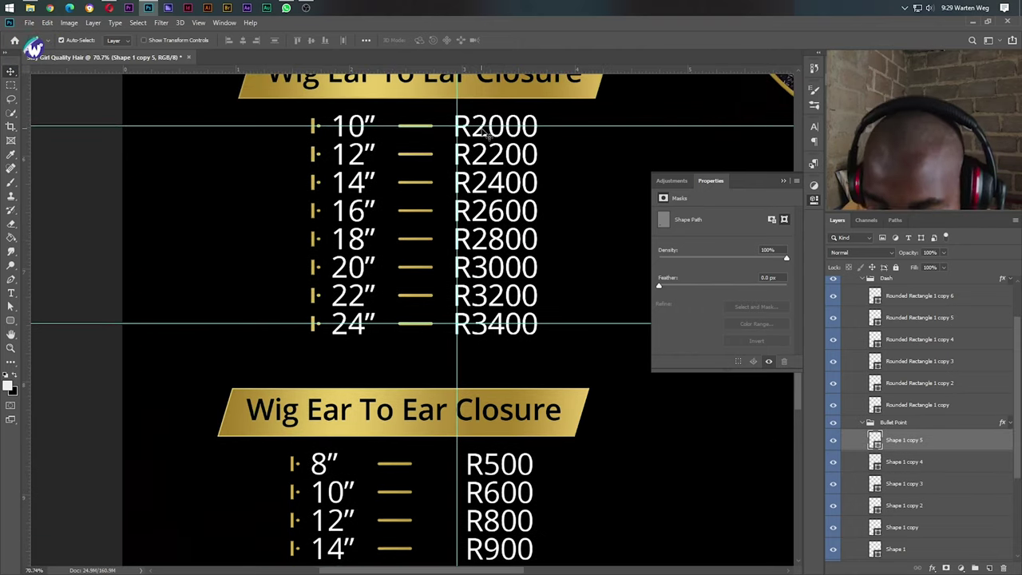
key("t")
left_click(489, 126)
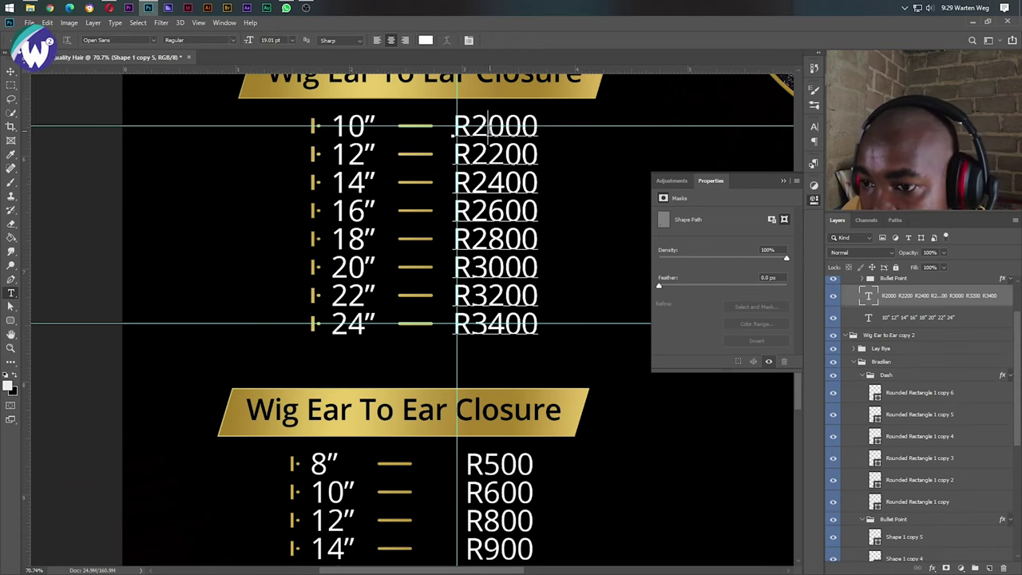
left_click(494, 157)
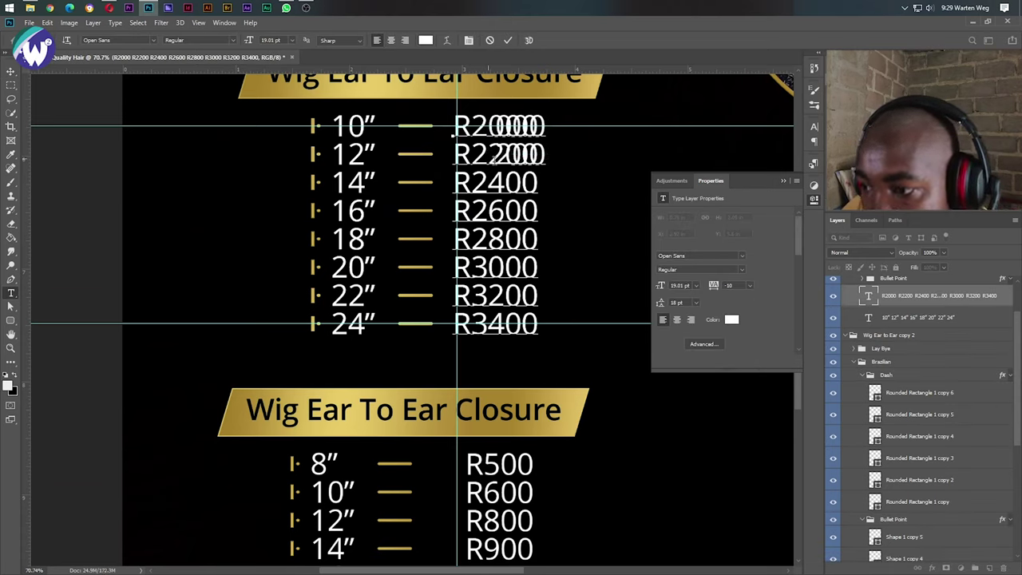
scroll(854, 321, "up", 3)
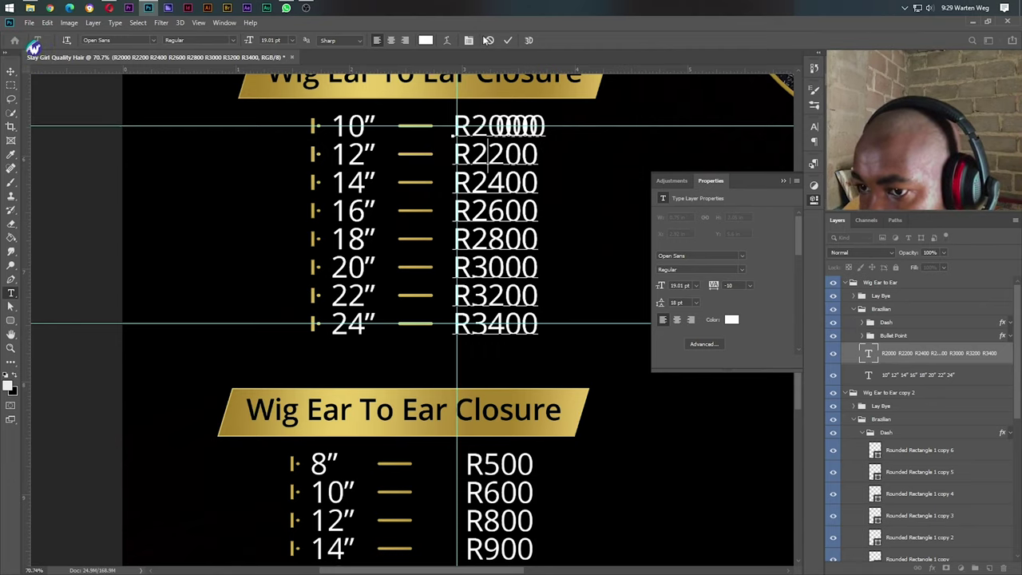
left_click(508, 40)
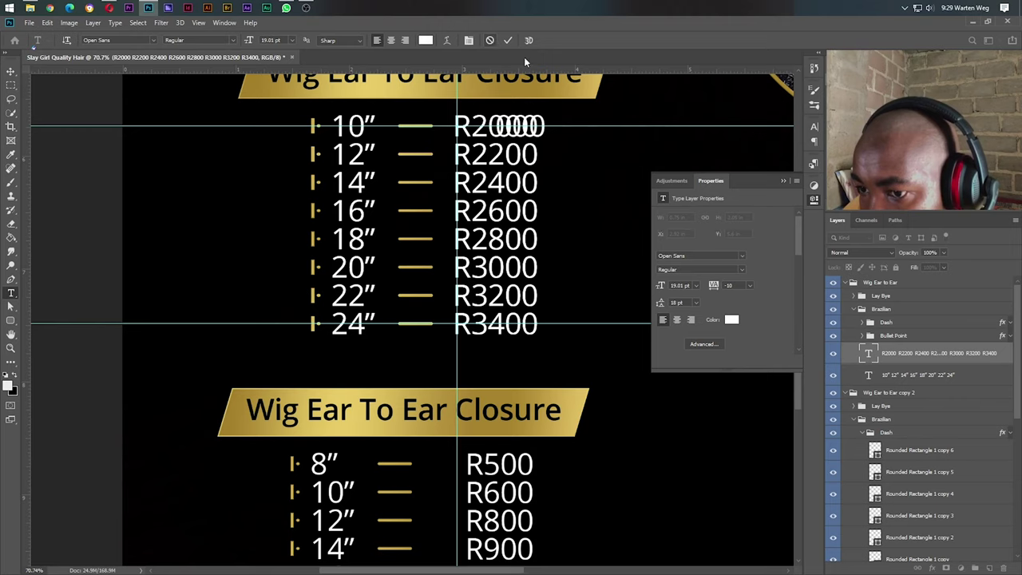
left_click(853, 310)
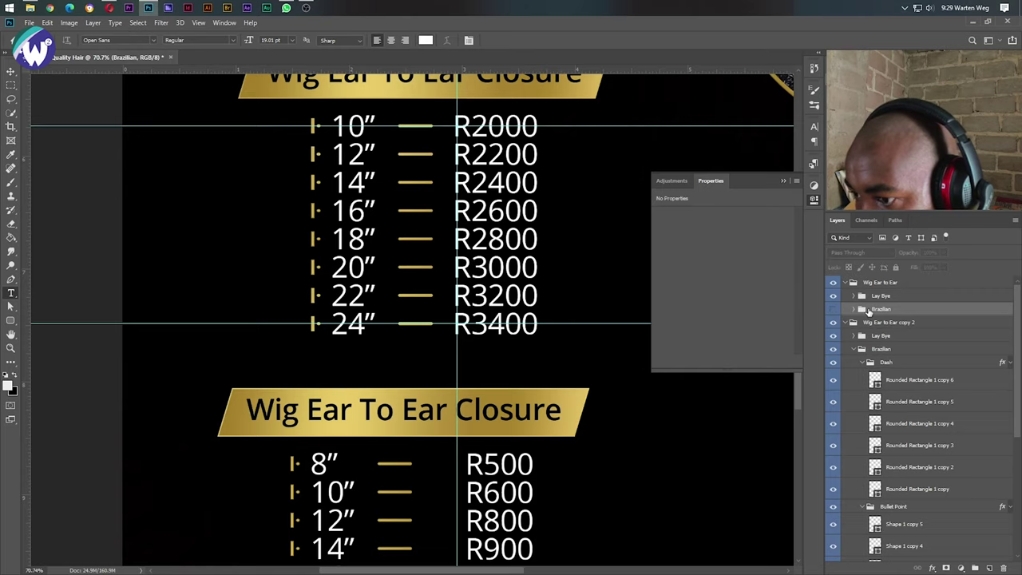
scroll(543, 250, "down", 3)
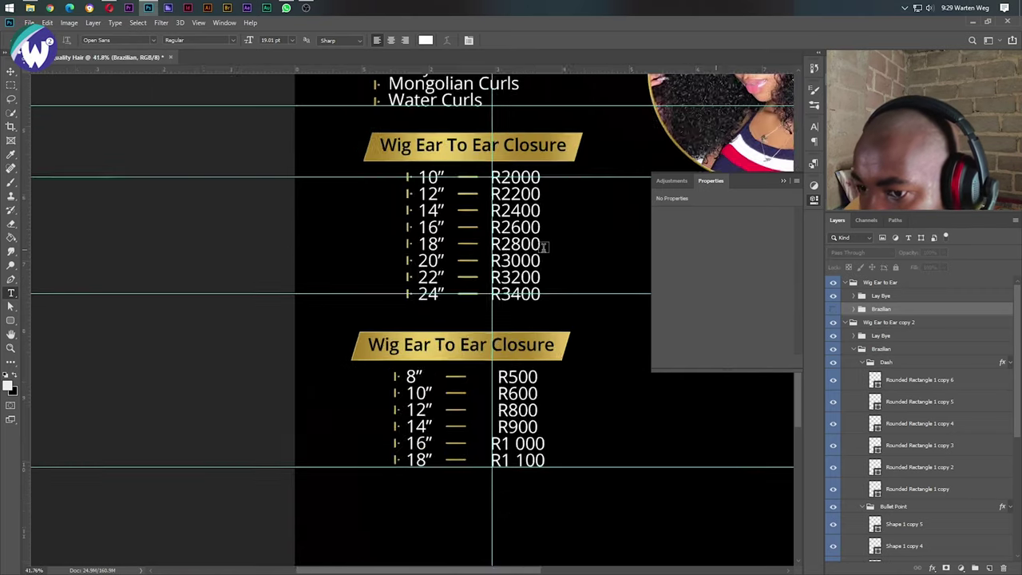
scroll(544, 250, "down", 2)
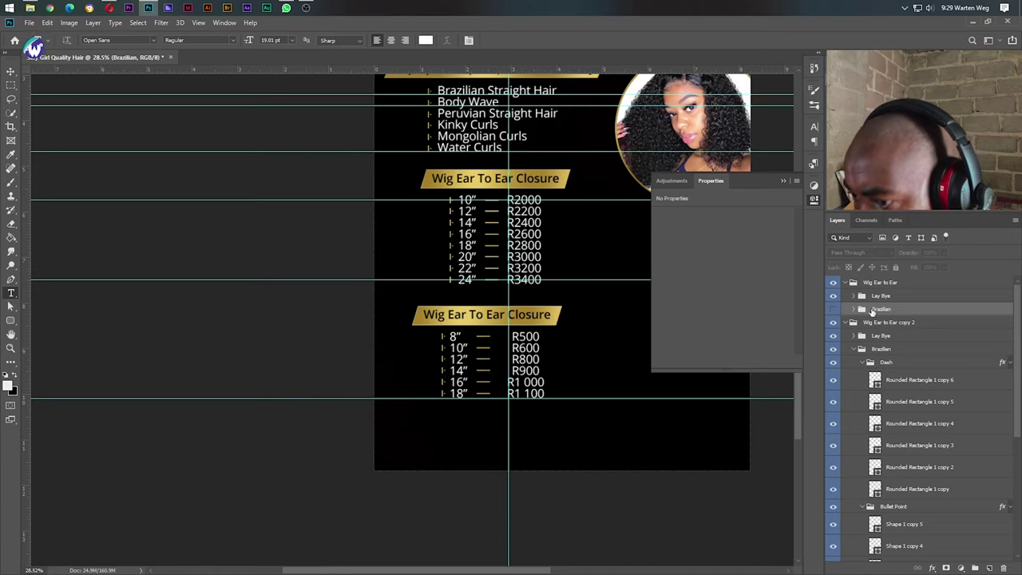
Delete the hidden Brazilian group with its contents and expand the Lay Bye group
left_click(1004, 568)
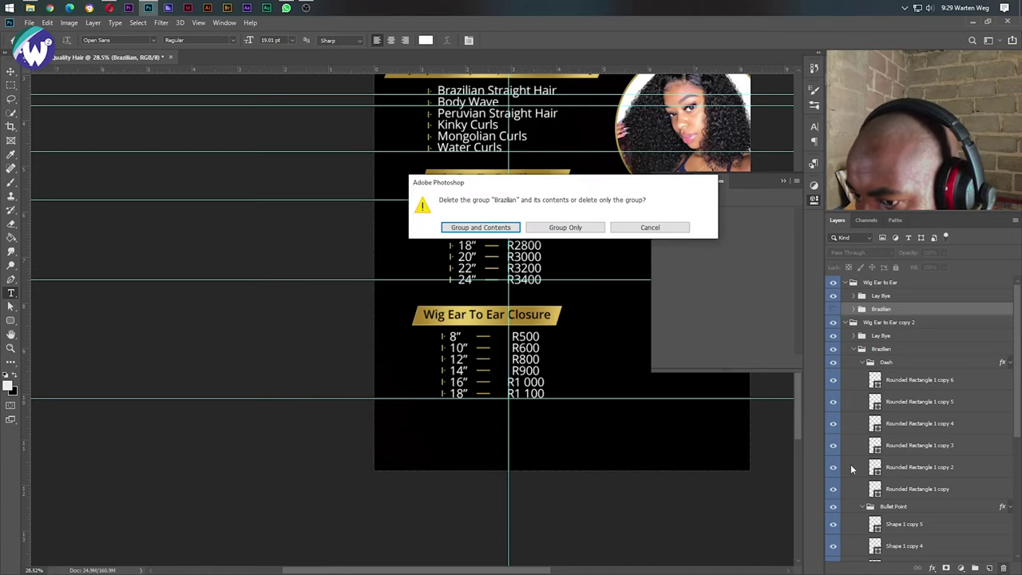
left_click(480, 227)
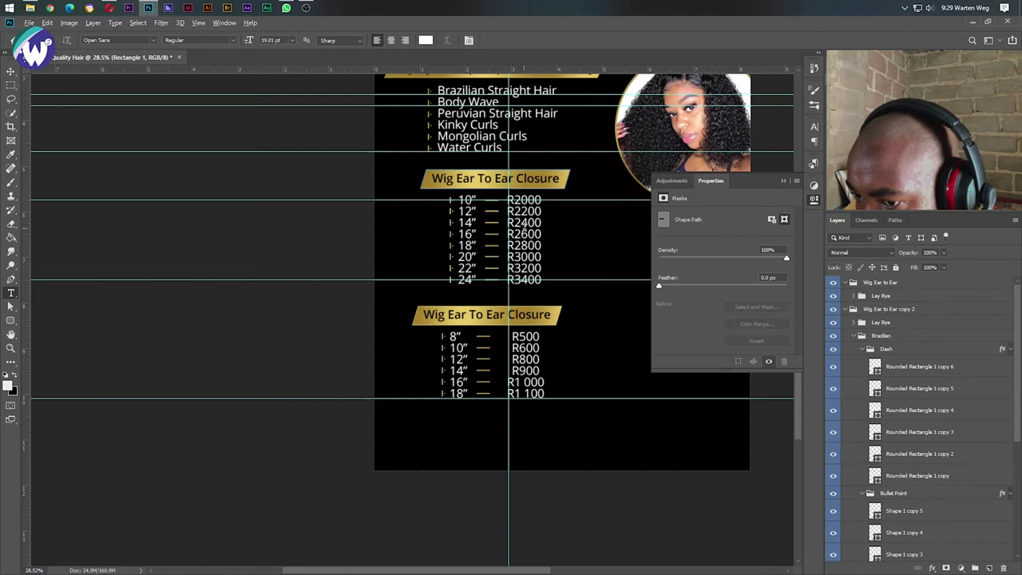
scroll(530, 232, "up", 2)
left_click(862, 295)
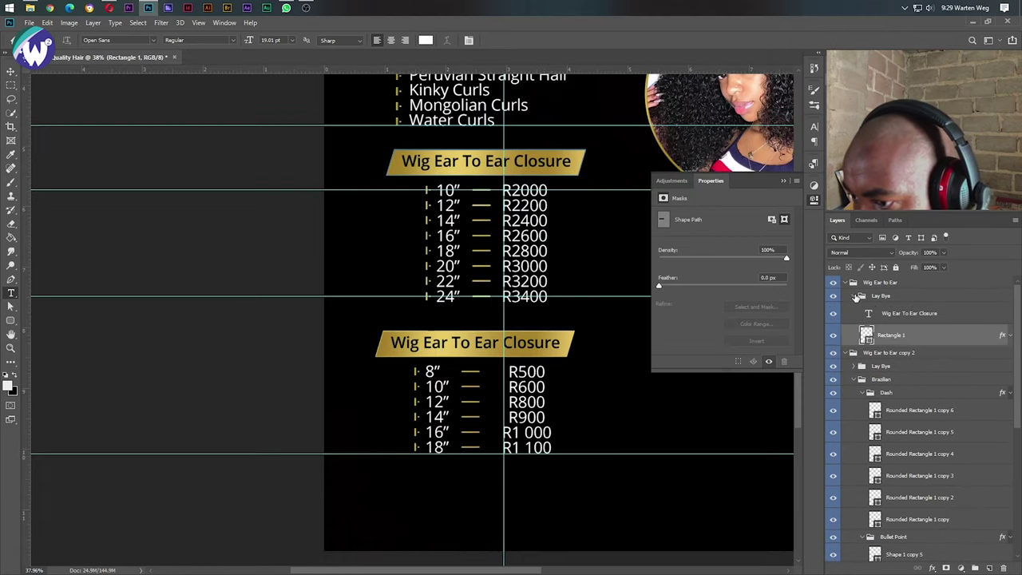
Add a thousands space to every upper price, so they read R2 000 through R3 400
left_click(846, 357)
double_click(869, 437)
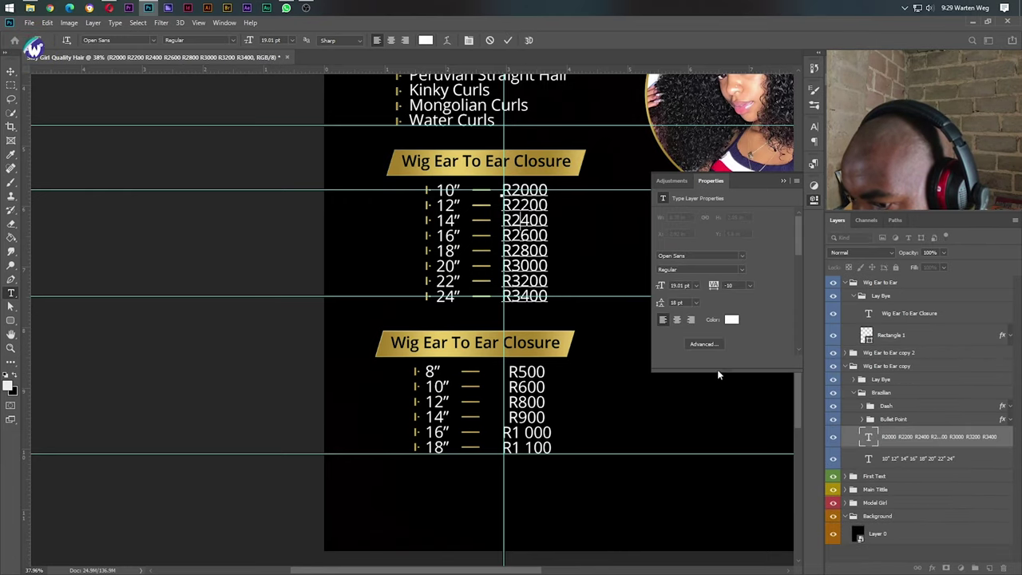
scroll(583, 269, "up", 4)
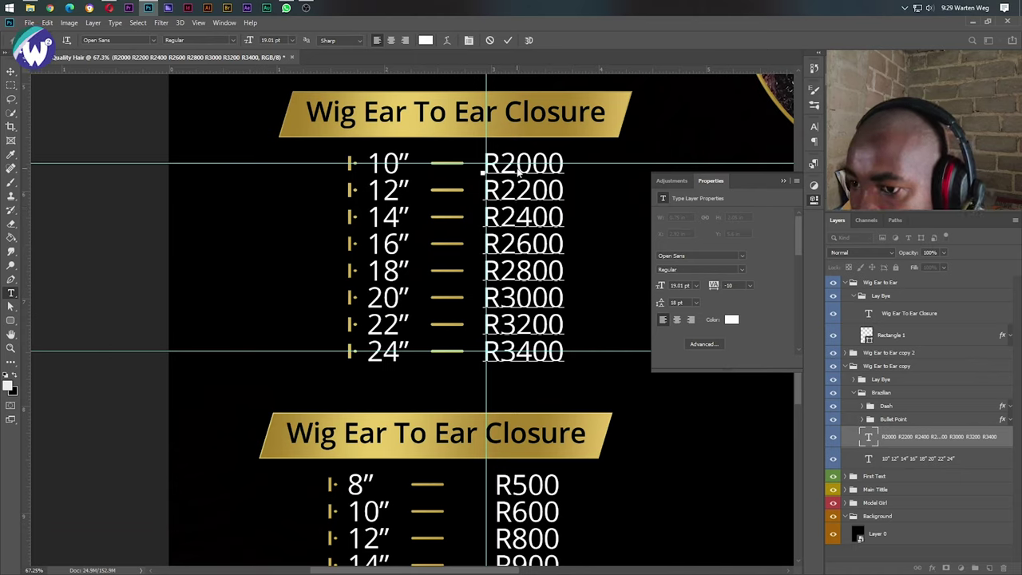
left_click(517, 162)
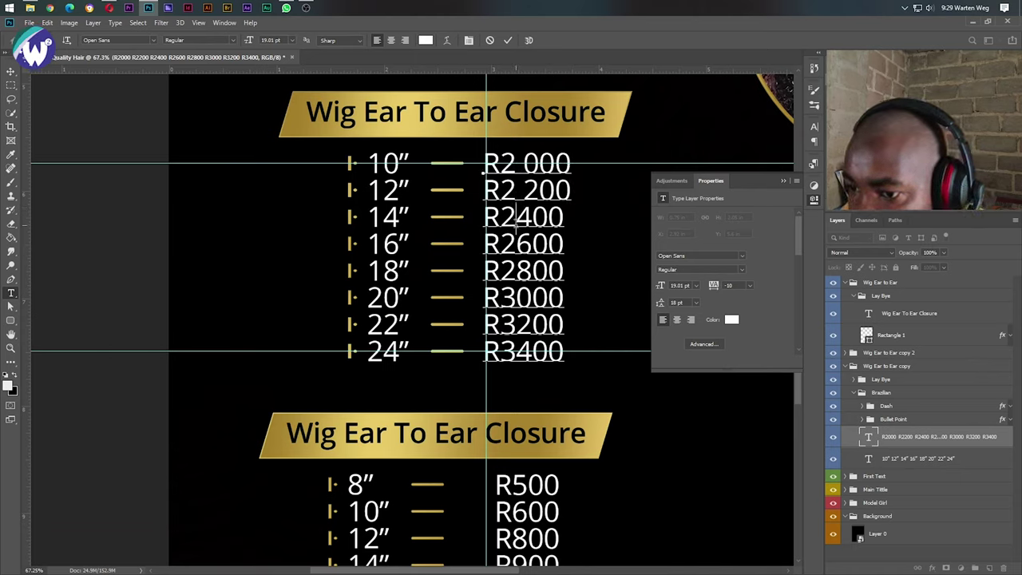
left_click(518, 217)
left_click(517, 272)
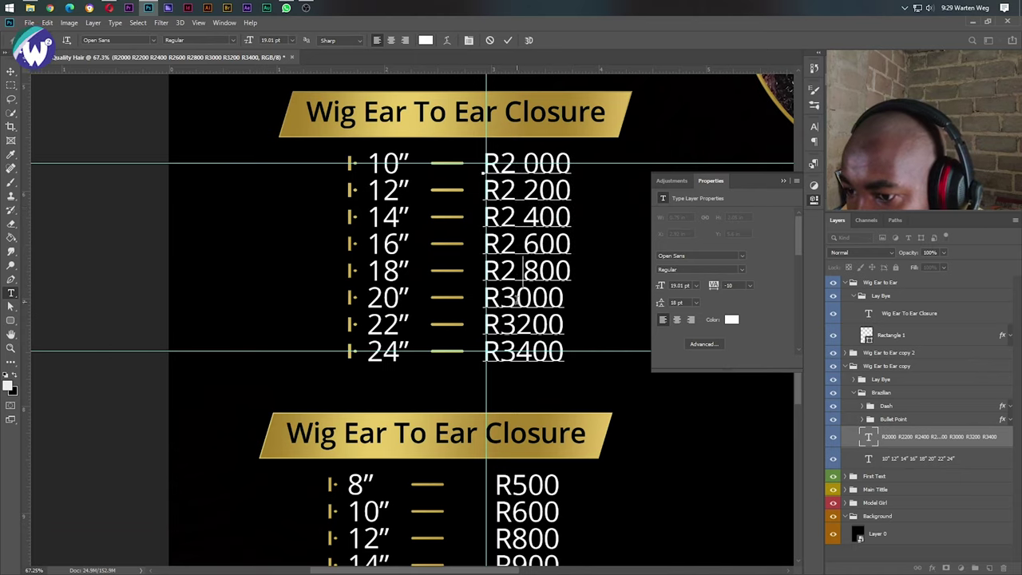
left_click(518, 297)
left_click(518, 323)
left_click(517, 351)
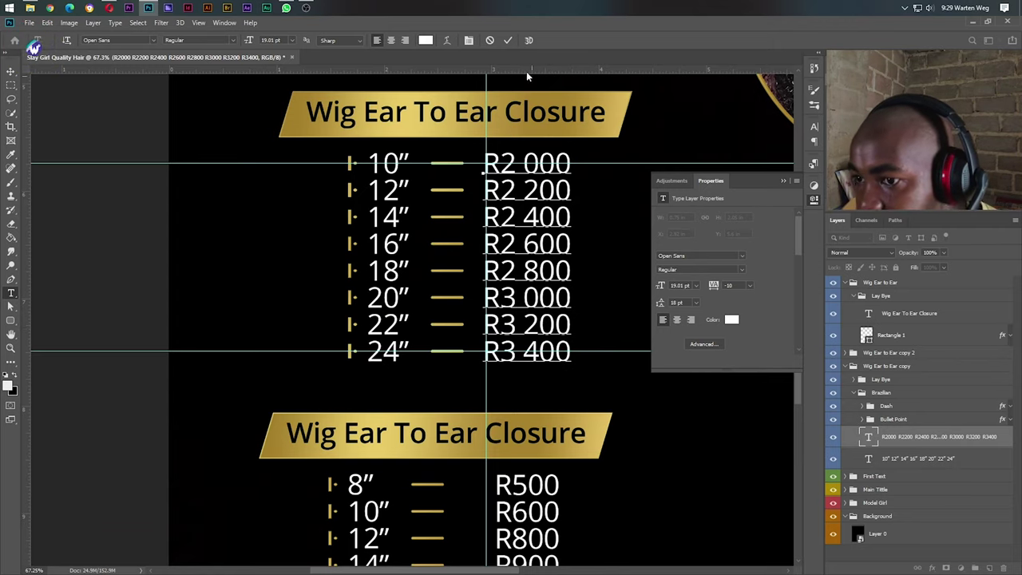
left_click(508, 41)
Check the lower price section's visibility and select the Wig Ear to Ear copy group
scroll(416, 312, "down", 1)
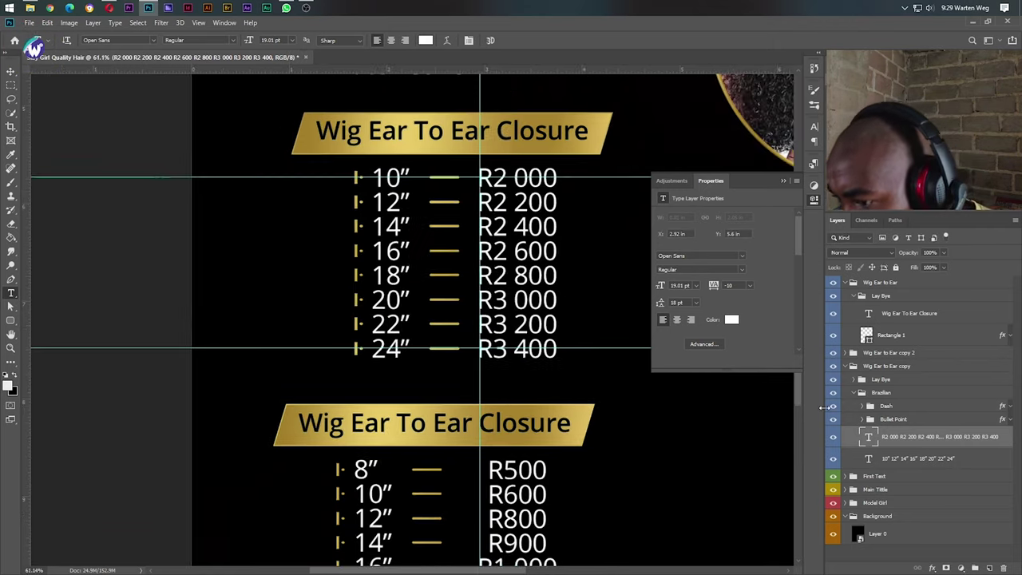
scroll(571, 252, "down", 1)
scroll(572, 251, "down", 2)
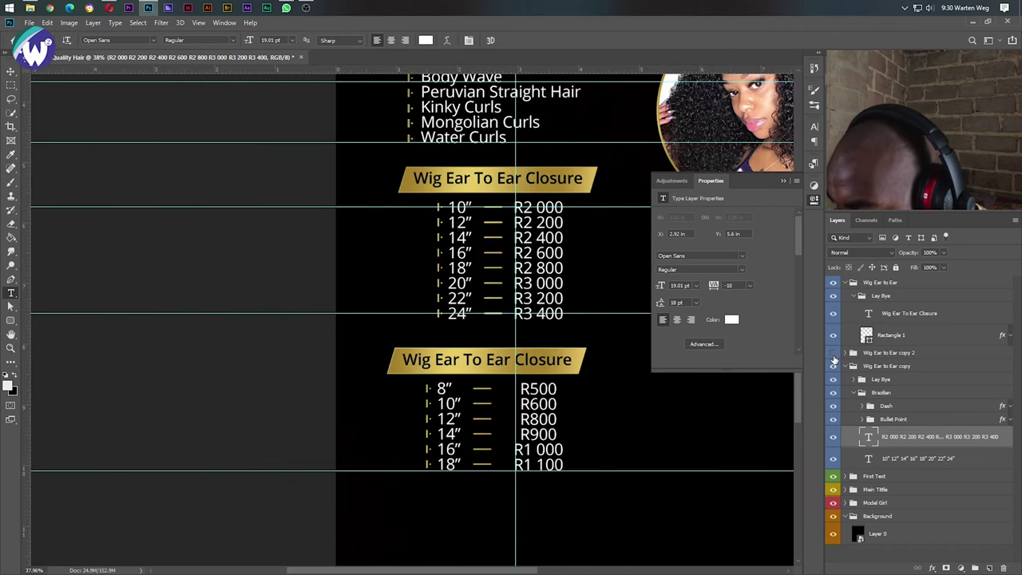
left_click(833, 360)
left_click(834, 366)
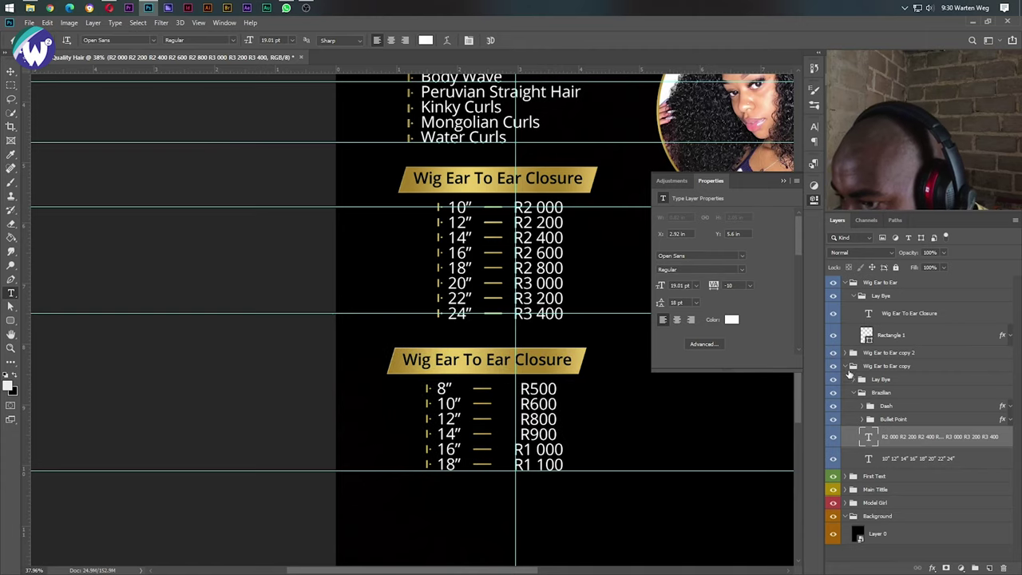
left_click(849, 366)
Fit the flyer on screen, undoing two accidental duplicates of the price sections
left_click(845, 366)
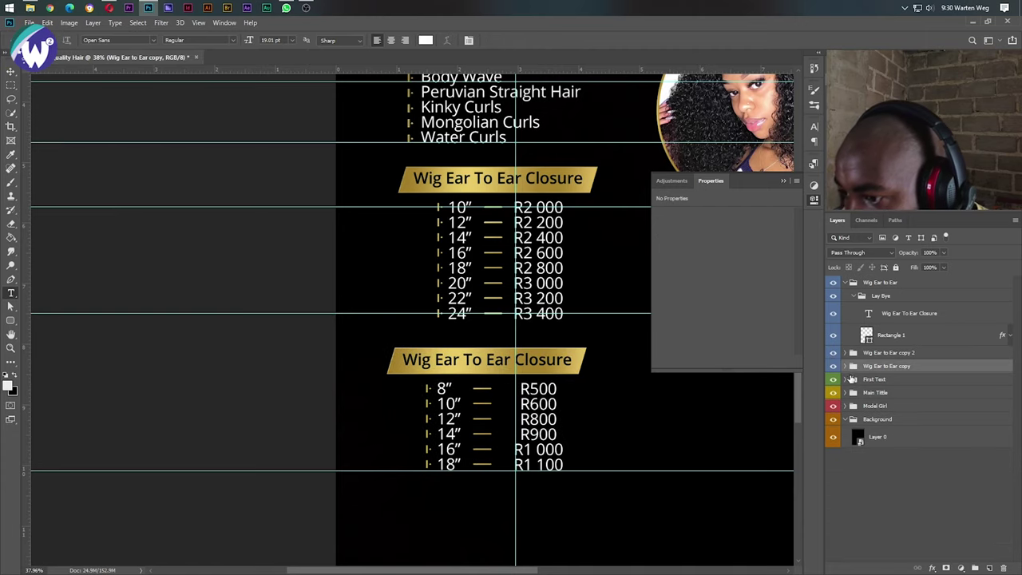
key("ctrl+0")
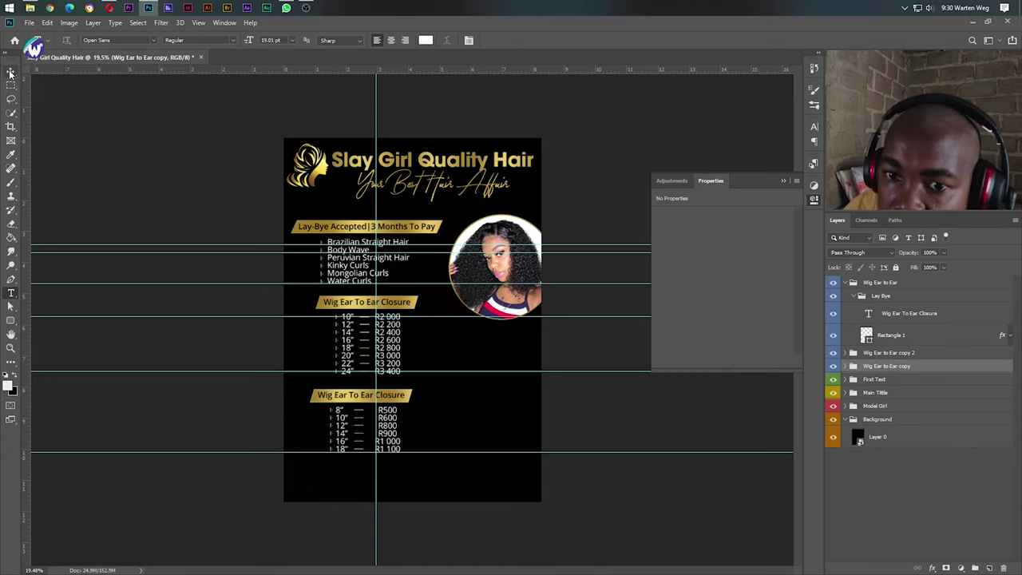
key("v")
left_click_drag(361, 309, 477, 349)
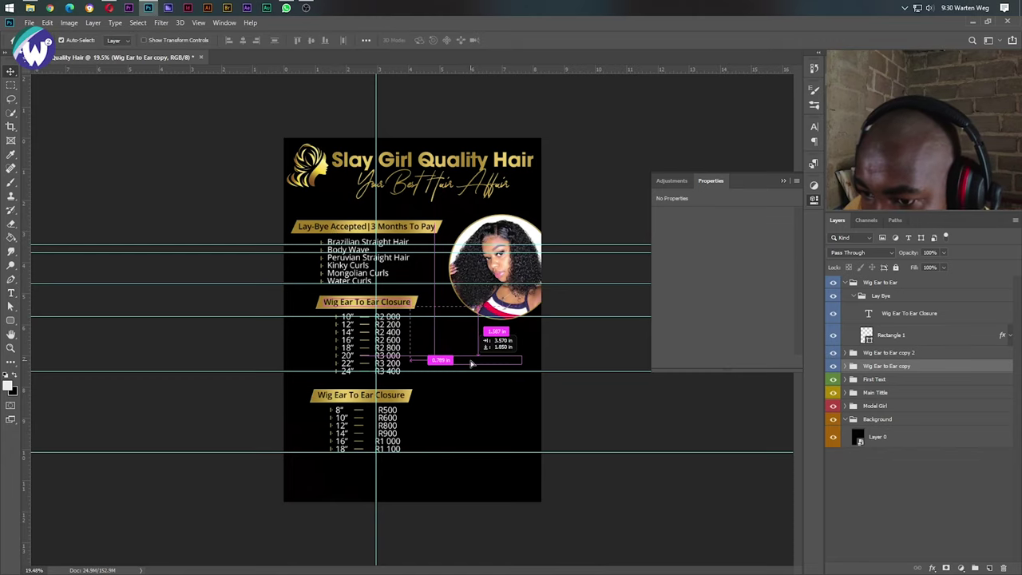
key("ctrl+z")
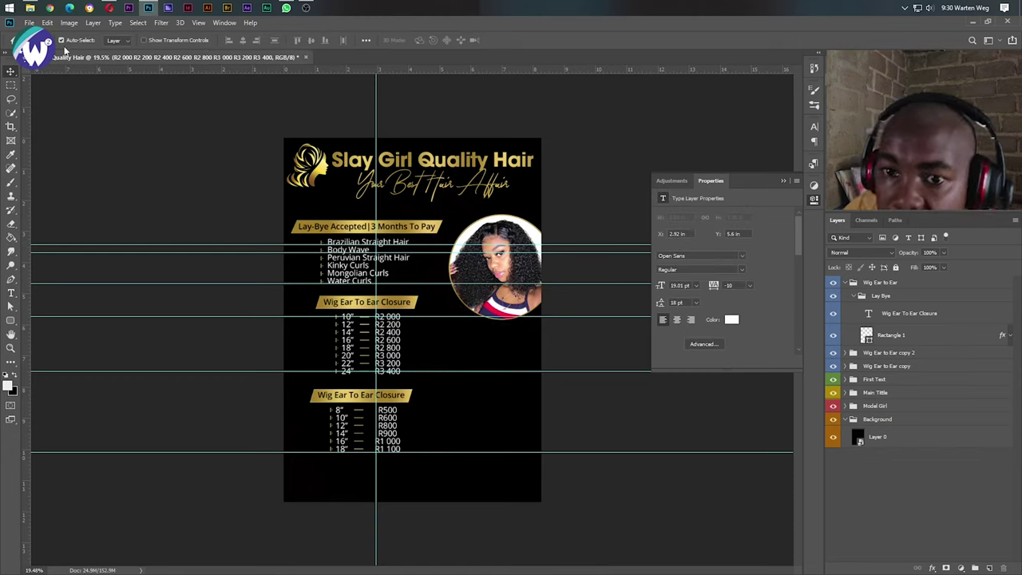
left_click(896, 360)
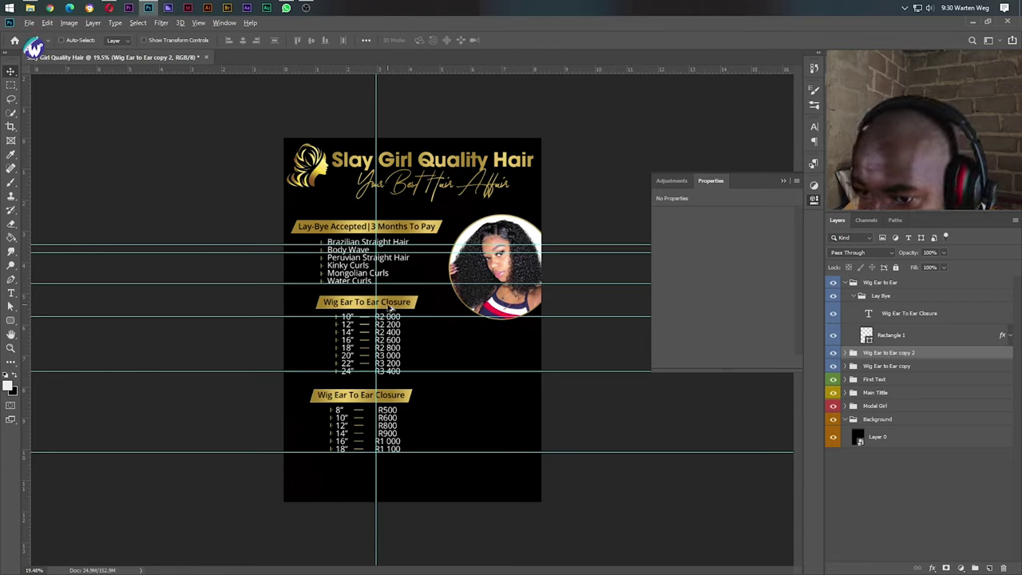
left_click_drag(389, 307, 492, 320)
key("ctrl+z")
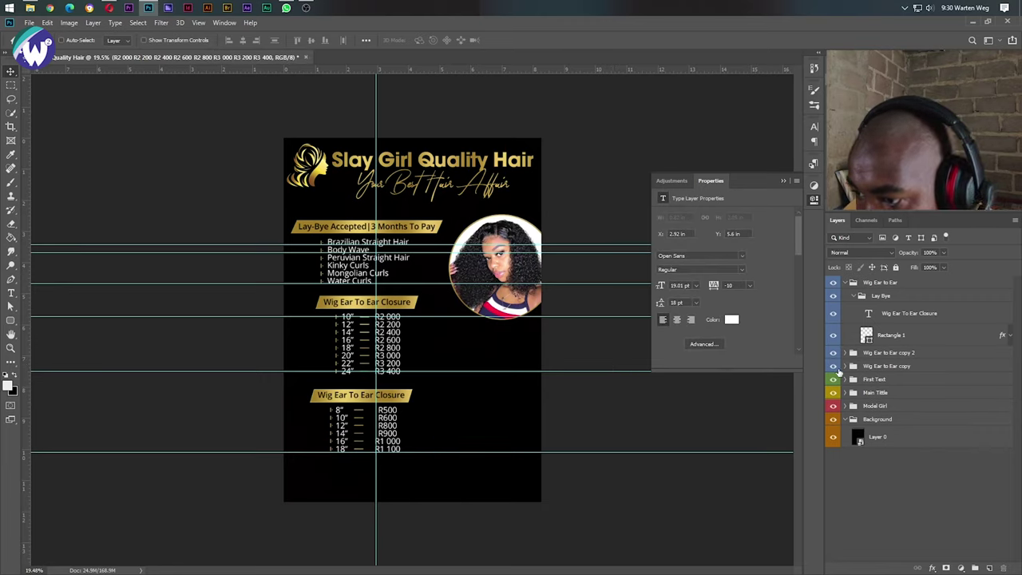
Move the Wig Ear to Ear copy 2 group below the copy group and label it Violet
left_click(870, 367)
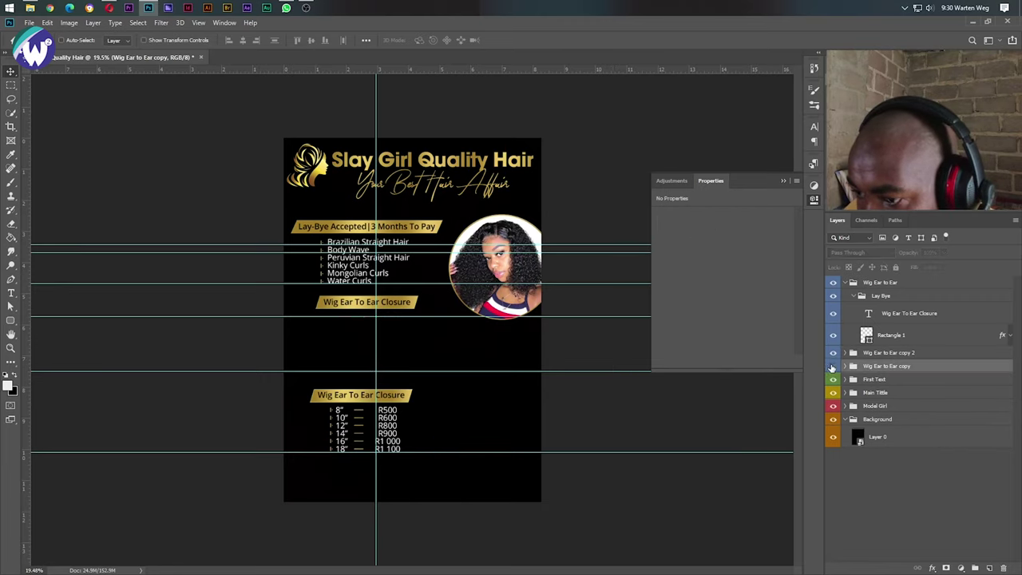
left_click(832, 366)
left_click(832, 366)
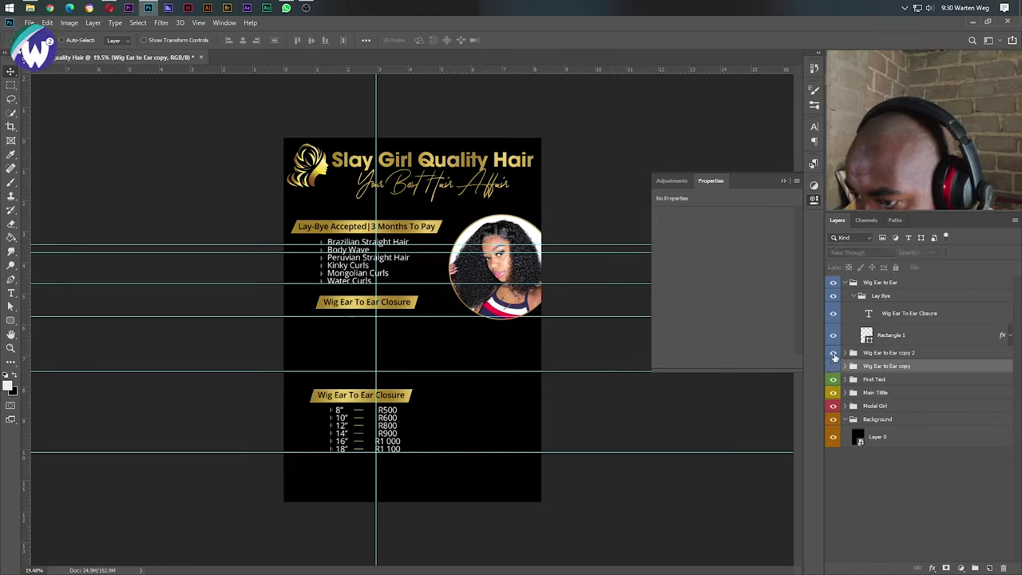
left_click(834, 354)
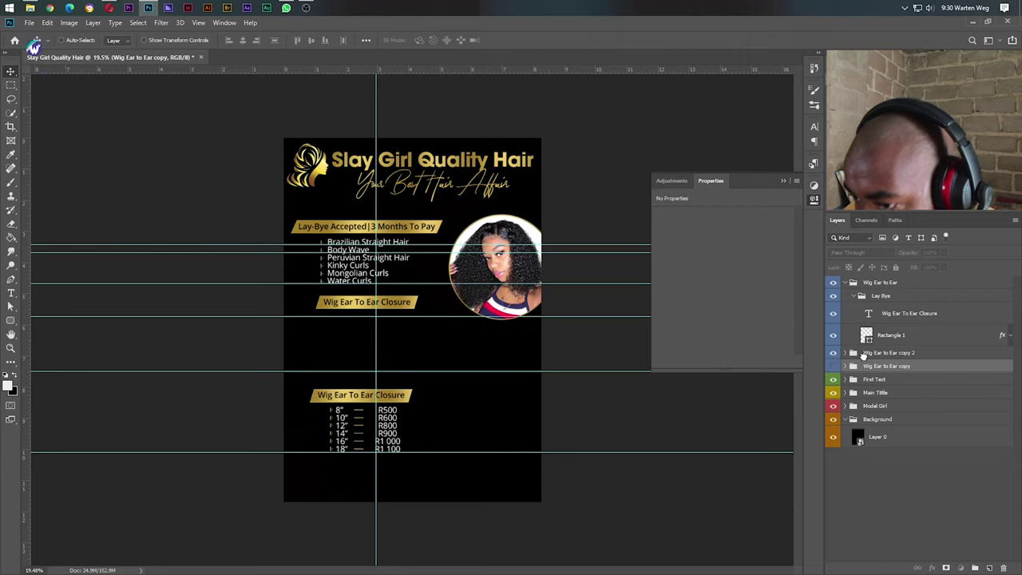
left_click_drag(866, 354, 868, 371)
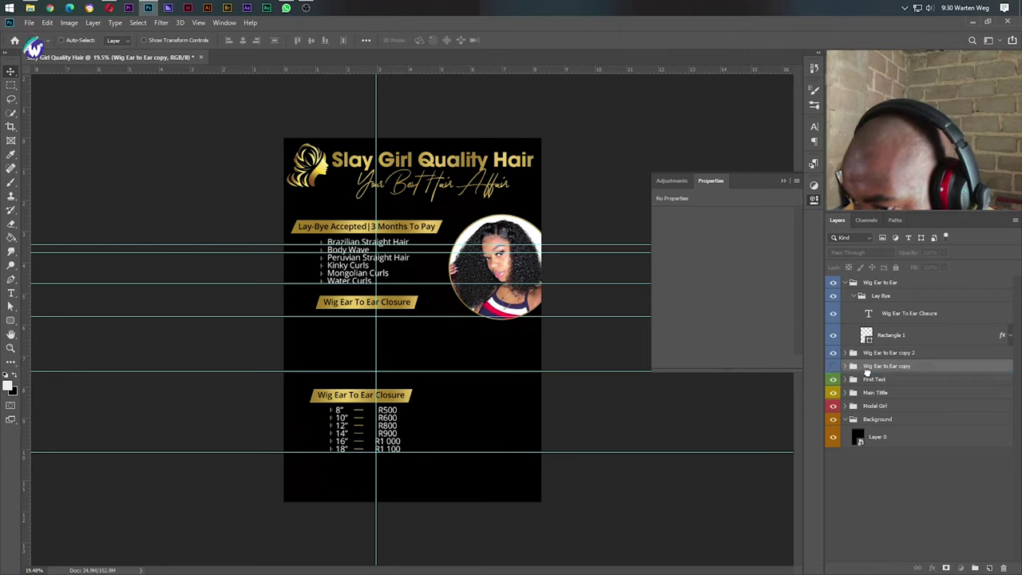
right_click(869, 370)
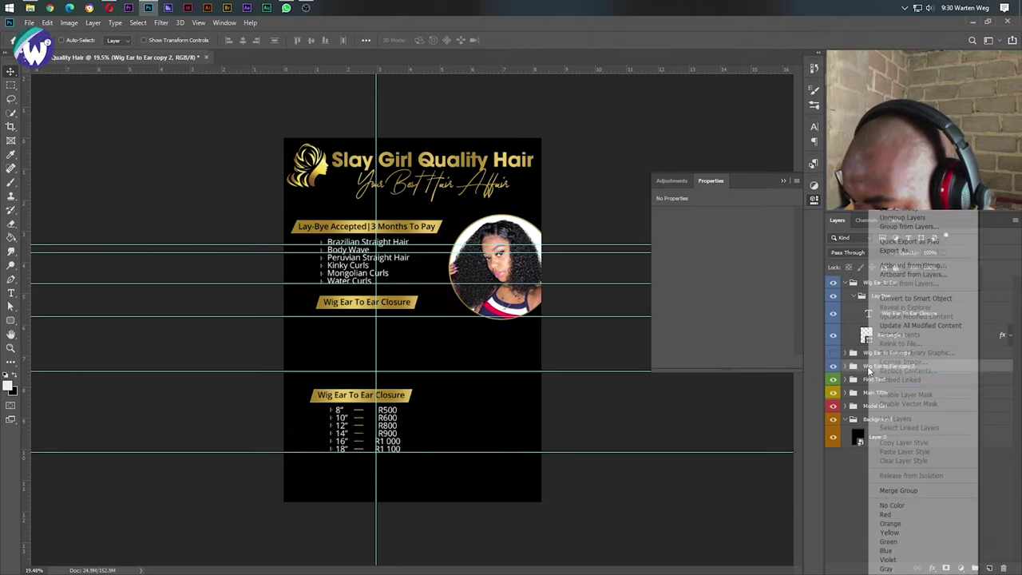
left_click(891, 559)
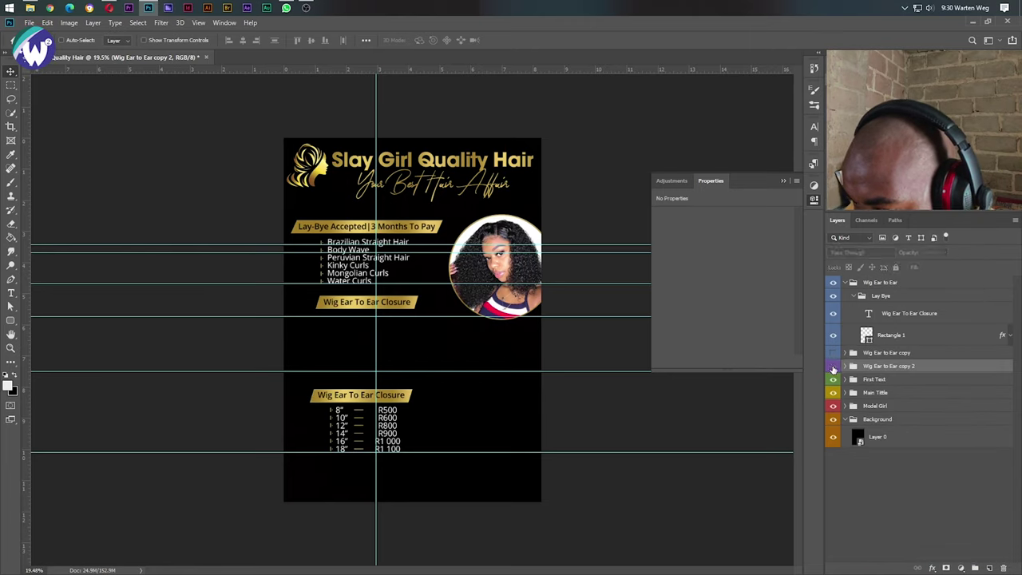
Rename the lower price group from 'Wig Ear to Ear copy 2' to 'Wig Ear to Ear'
left_click(833, 366)
left_click(833, 353)
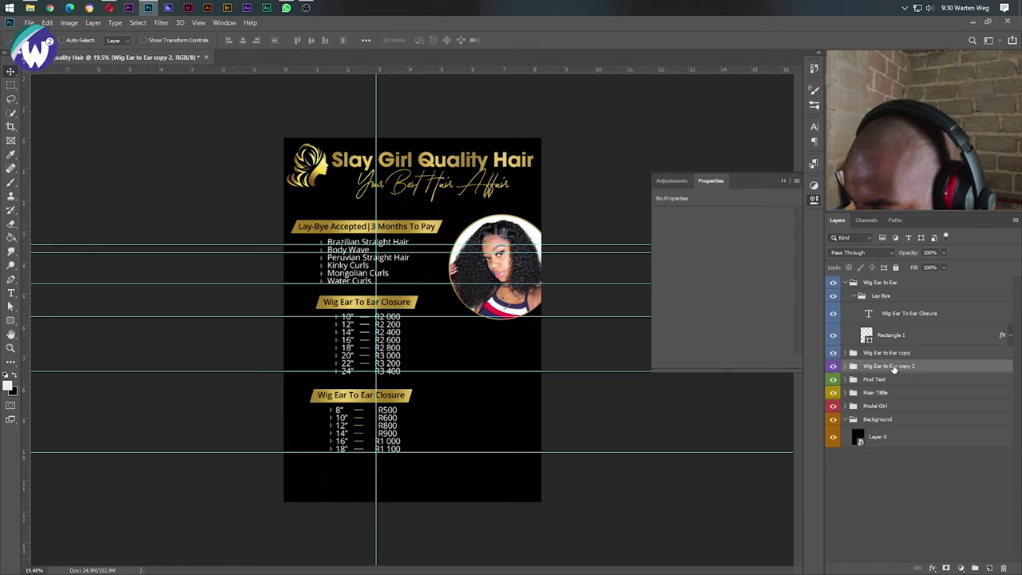
type("Wig Ear to Ear")
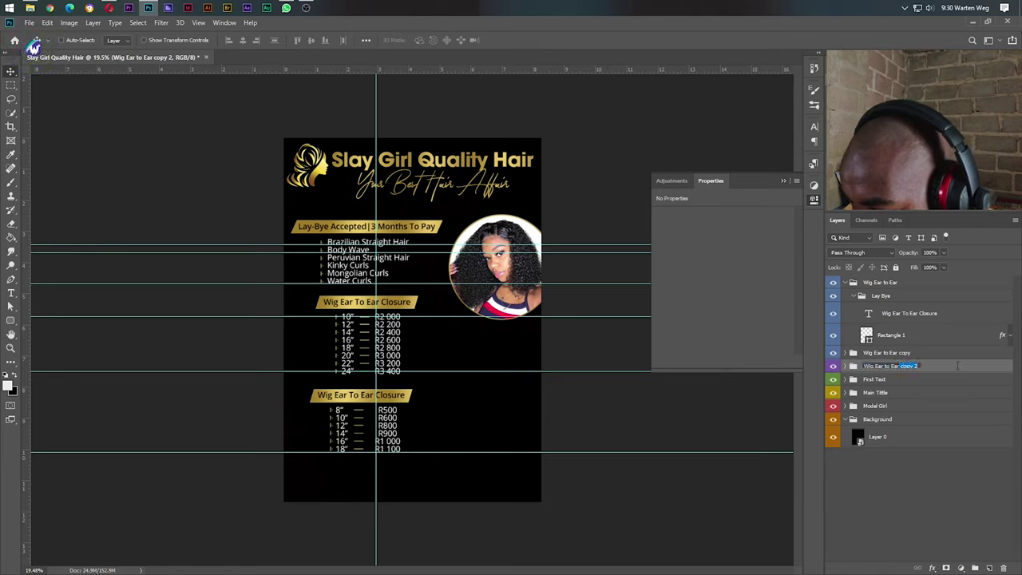
key("Return")
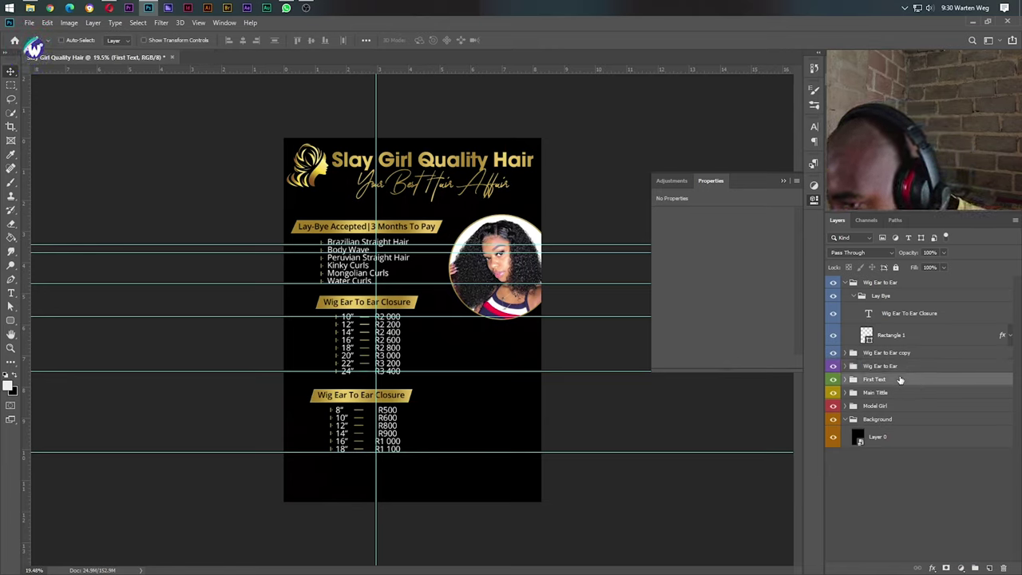
left_click(879, 354)
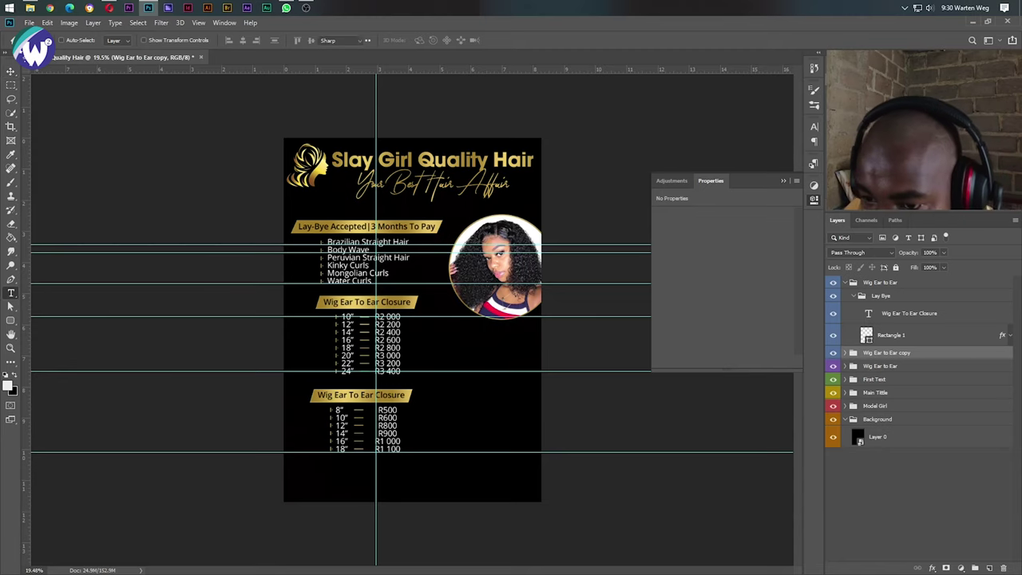
Change the lower gold heading from 'Wig Ear To Ear Closure' to 'Closure 3 Ways Part'
key("t")
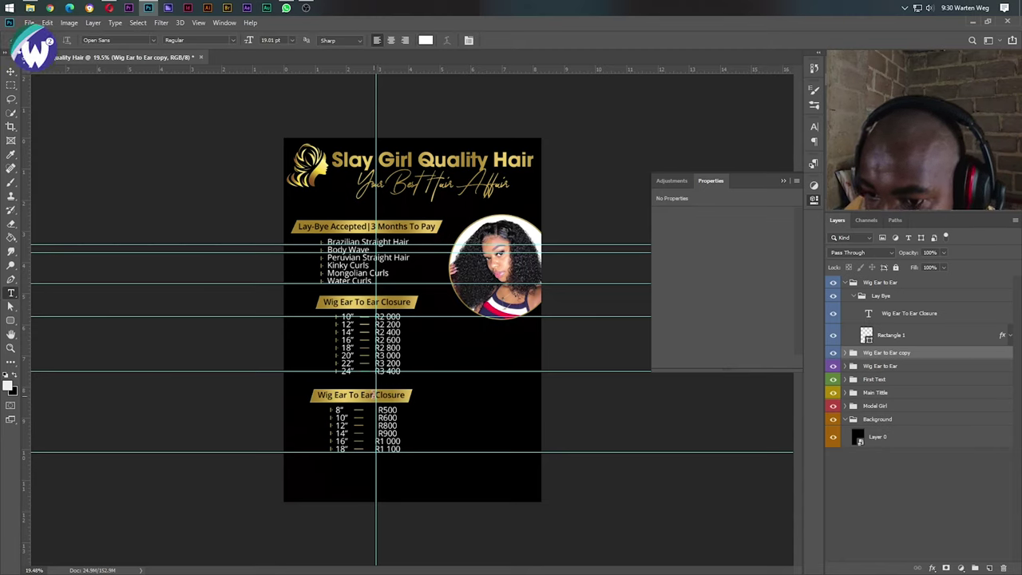
left_click_drag(373, 396, 318, 395)
key("BackSpace")
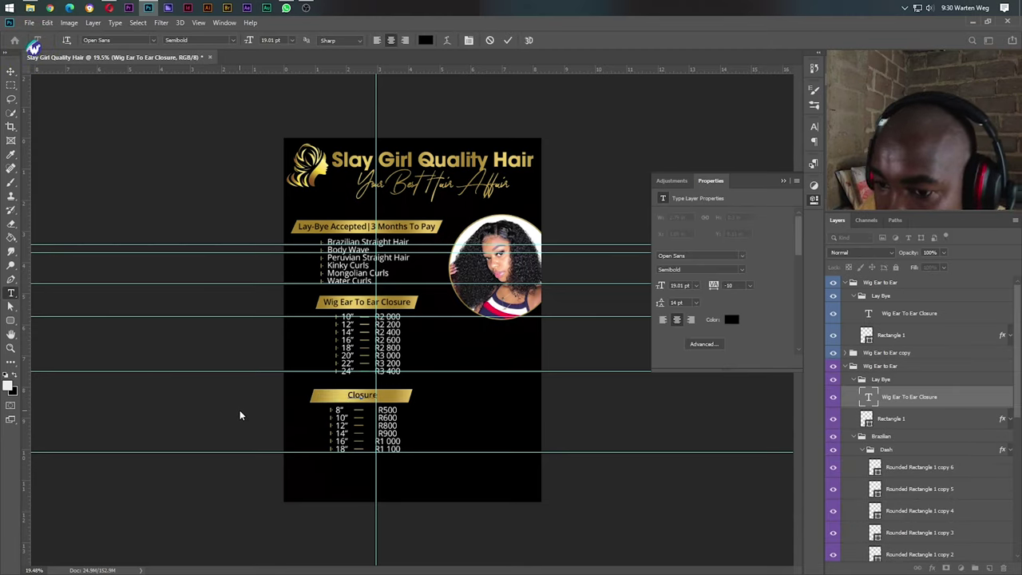
key("Delete")
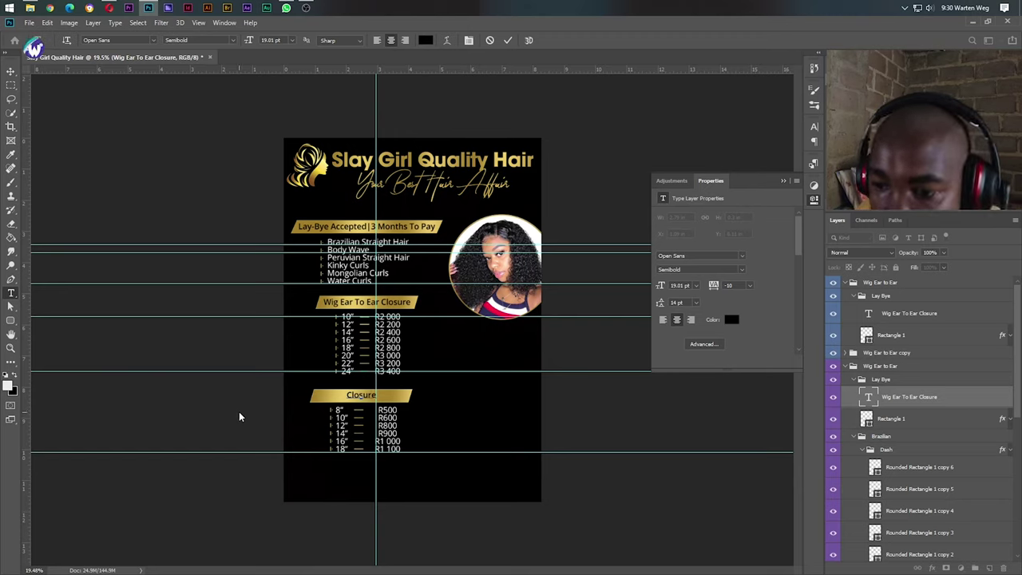
type("3")
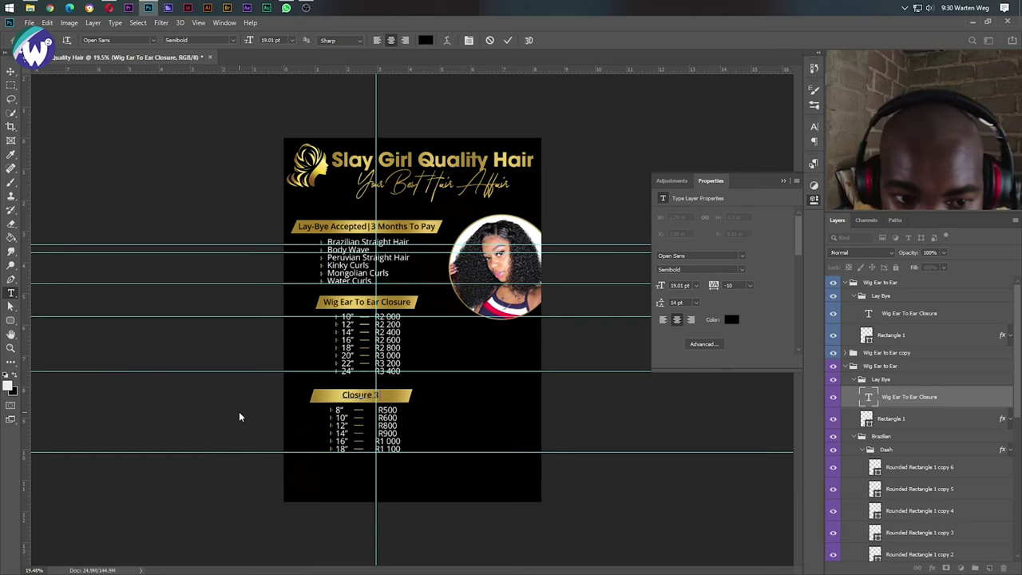
type(" Wa")
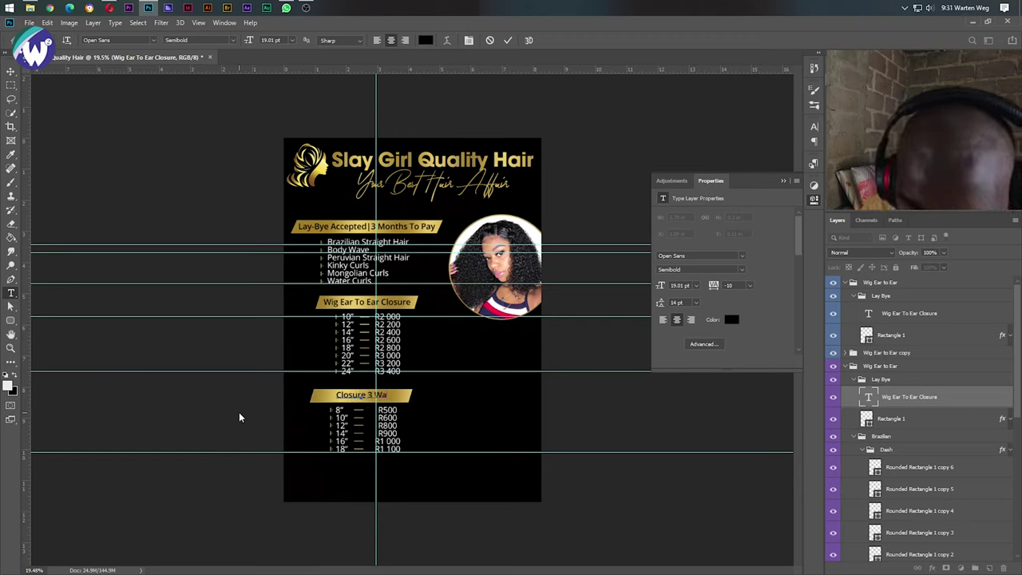
type("ys Pa")
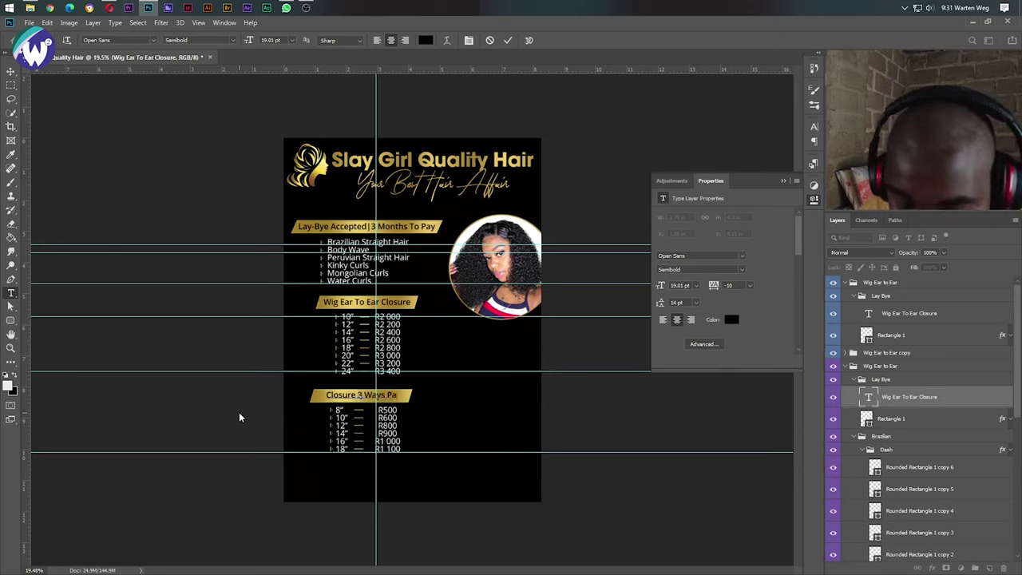
type("rt")
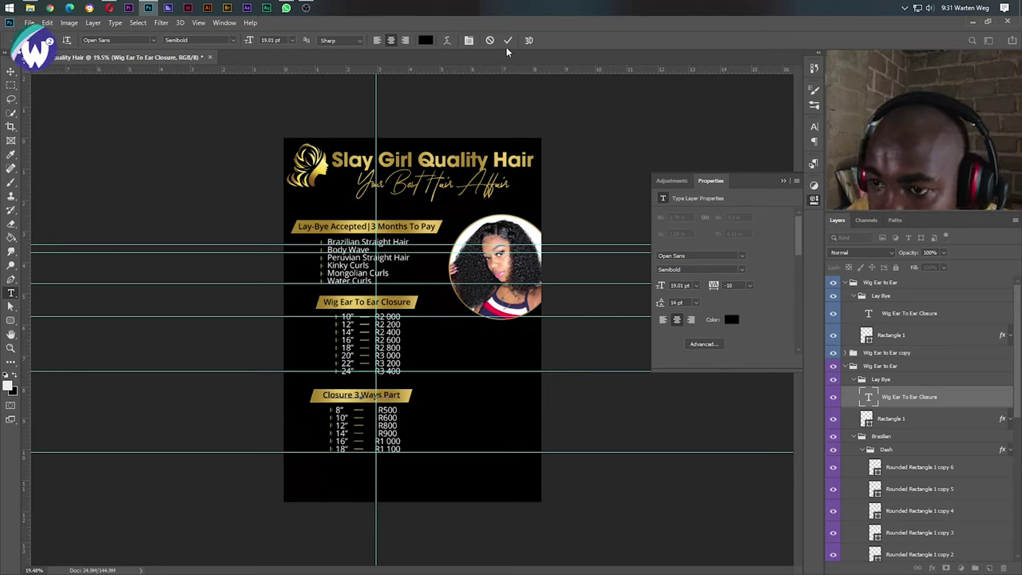
key("ctrl+Return")
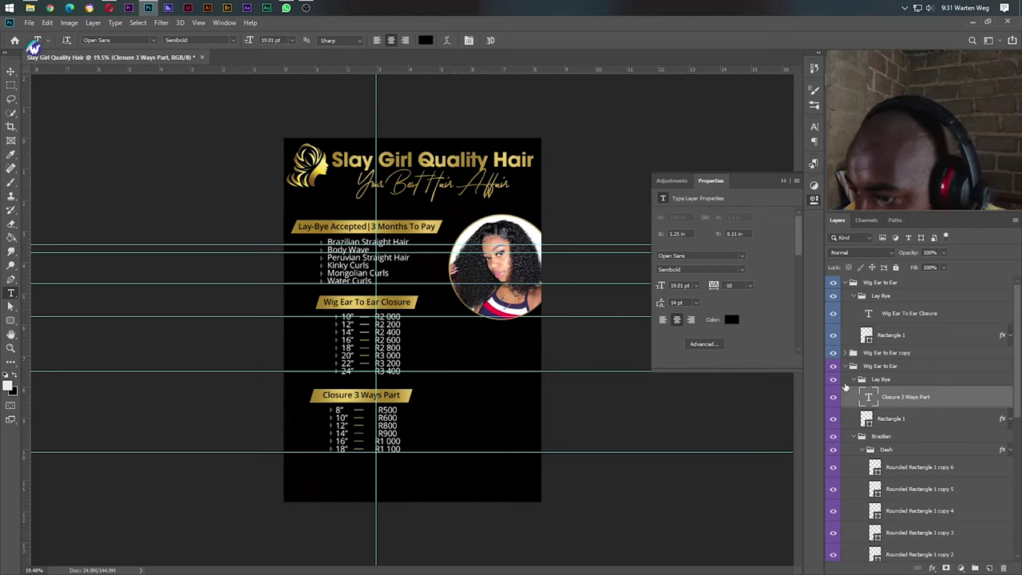
Rename the lower group '3 Ways Part' and drop 'copy' from the Wig Ear to Ear copy group name
left_click(855, 381)
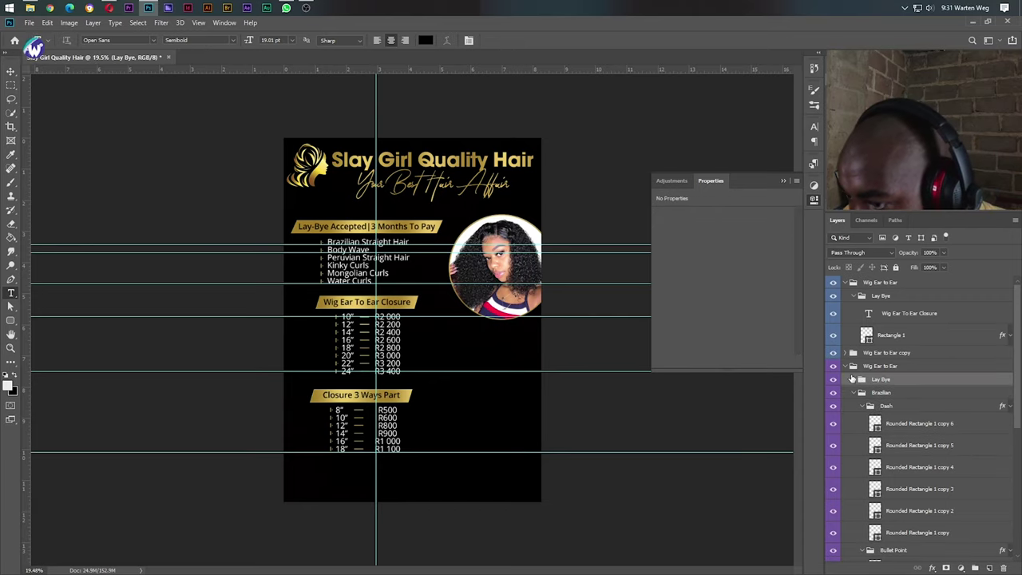
left_click(846, 368)
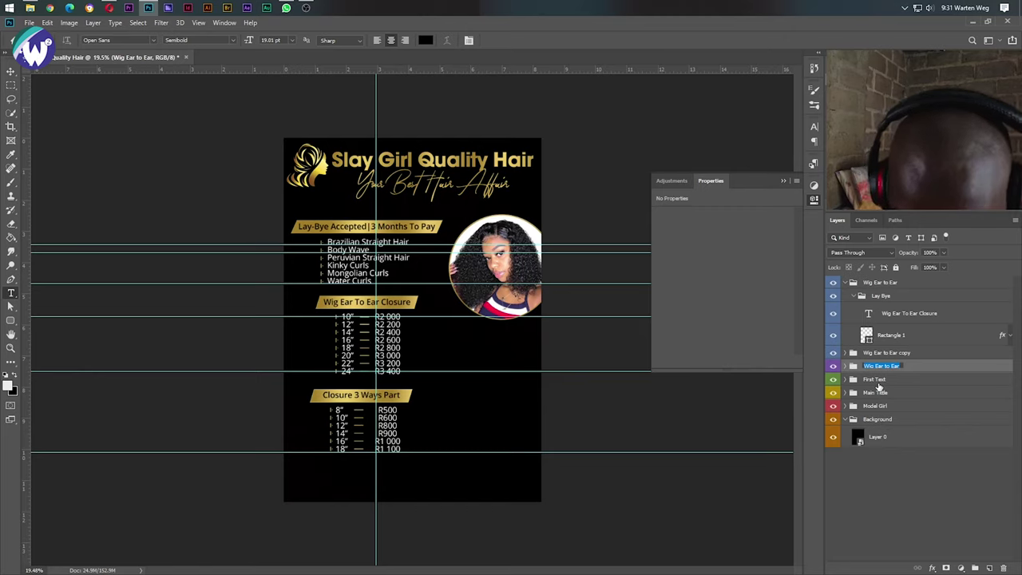
type("3")
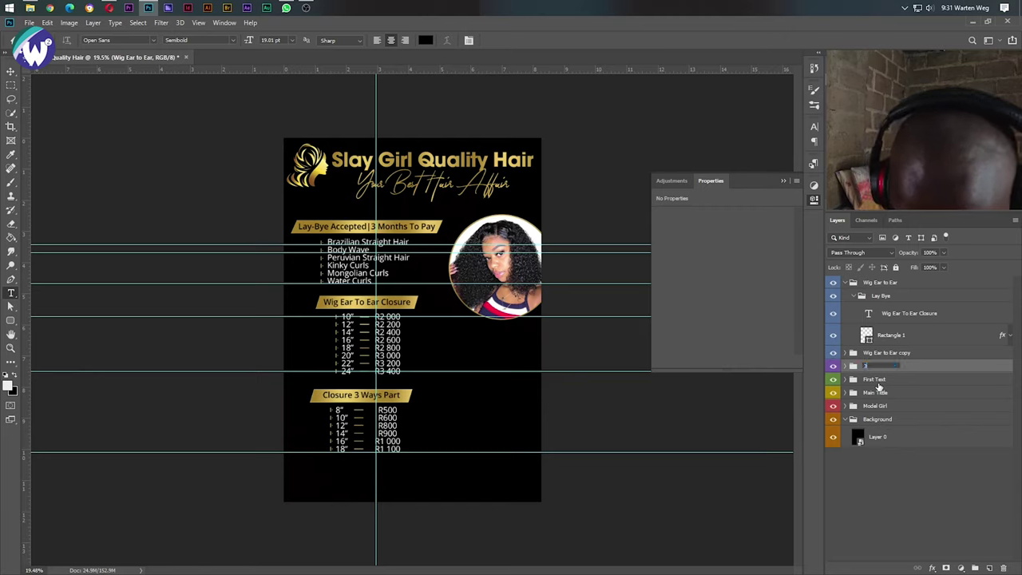
type(" Ways")
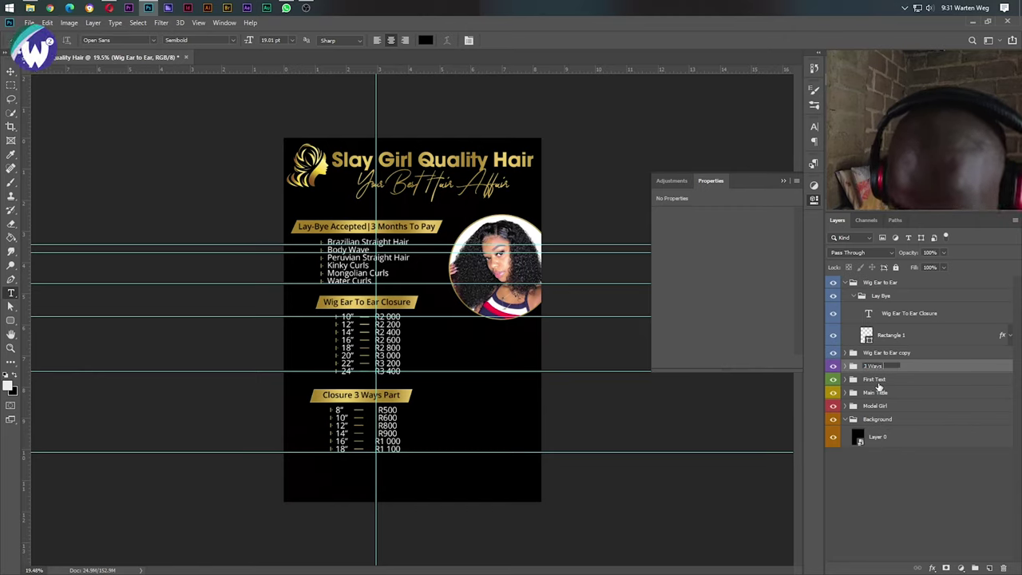
type(" Part")
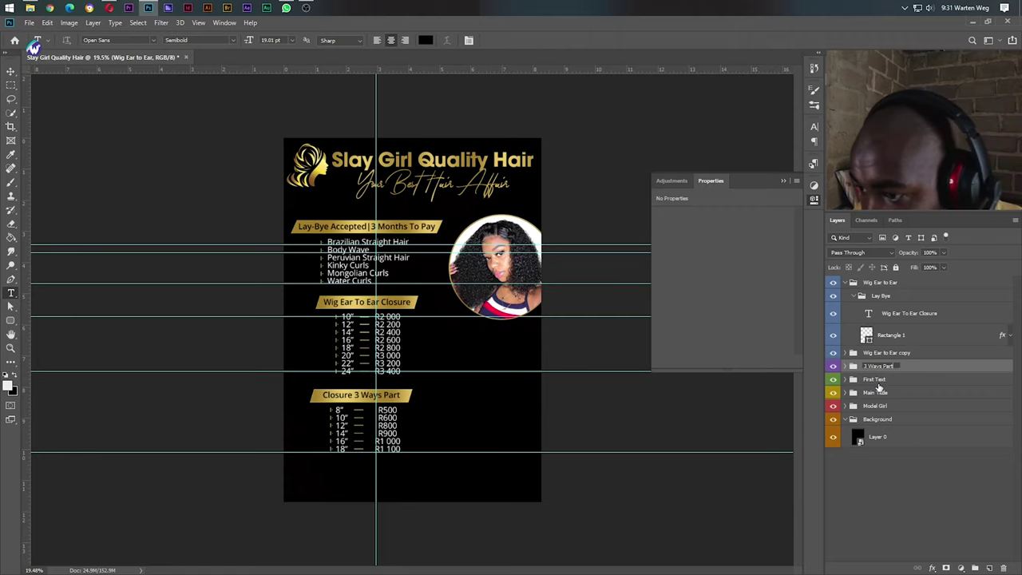
key("Return")
double_click(889, 353)
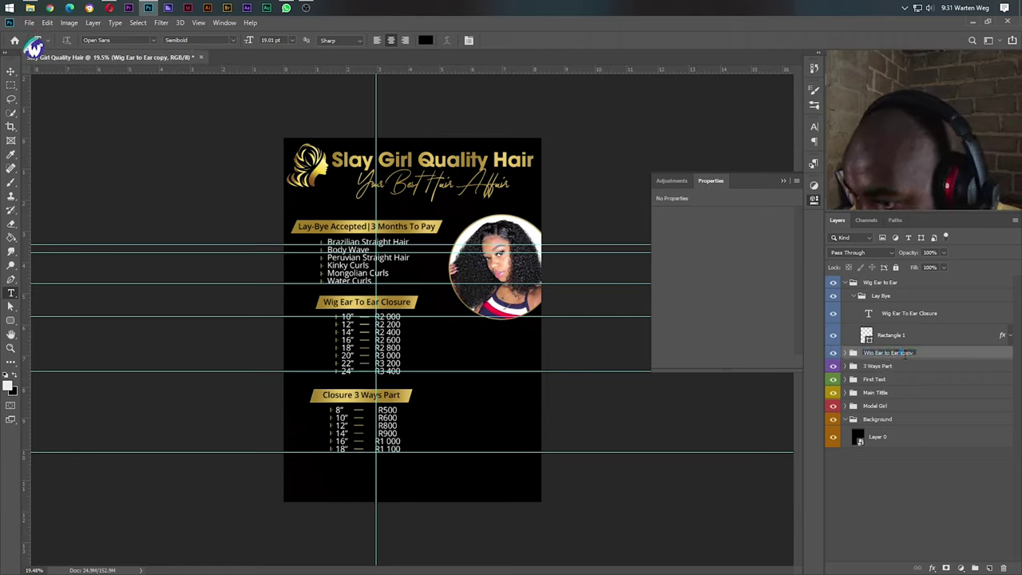
key("BackSpace")
key("BackSpace")
key("Return")
Rename the First Text group to 'Lay Bye'
left_click(934, 379)
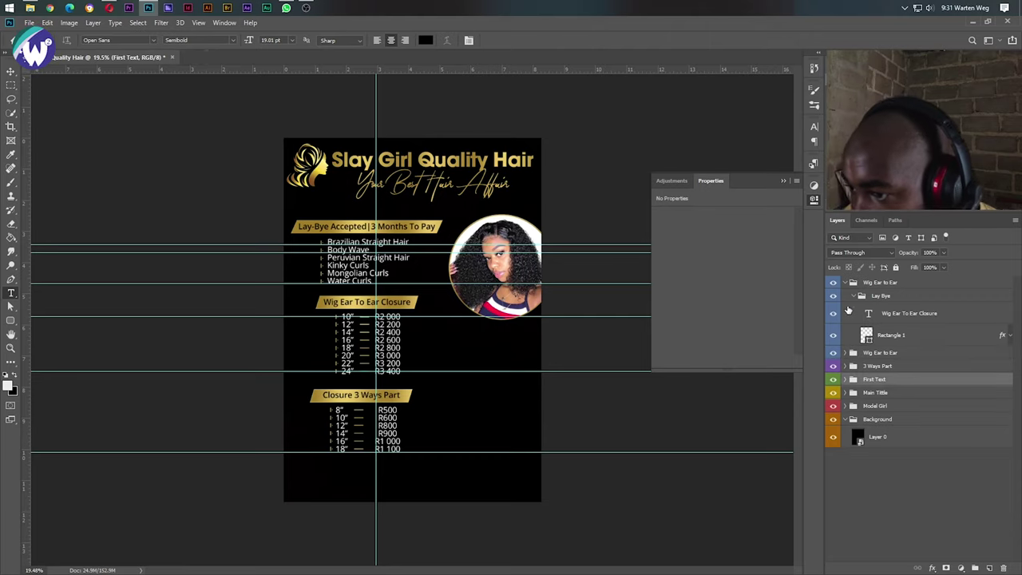
left_click(846, 284)
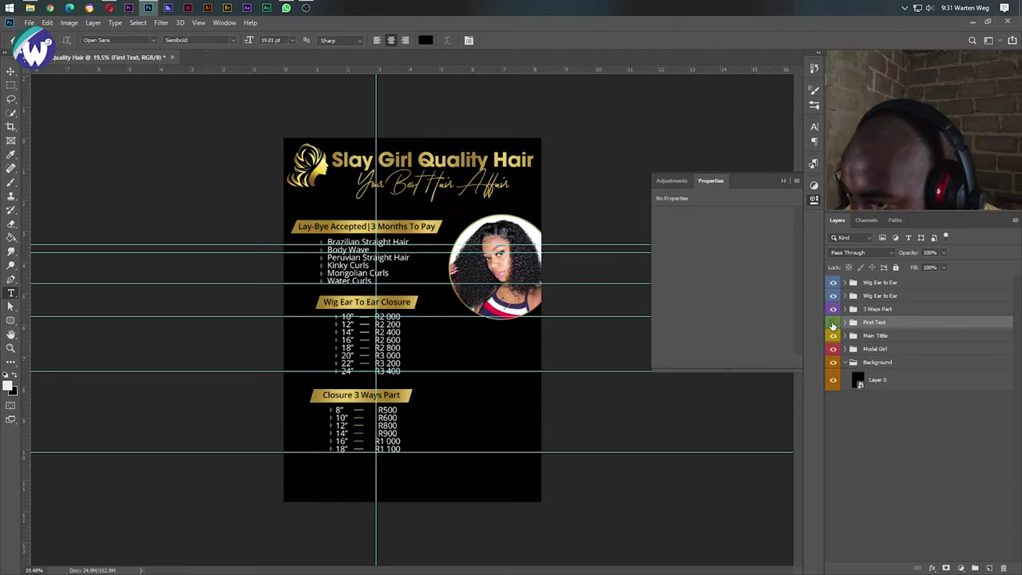
left_click(834, 322)
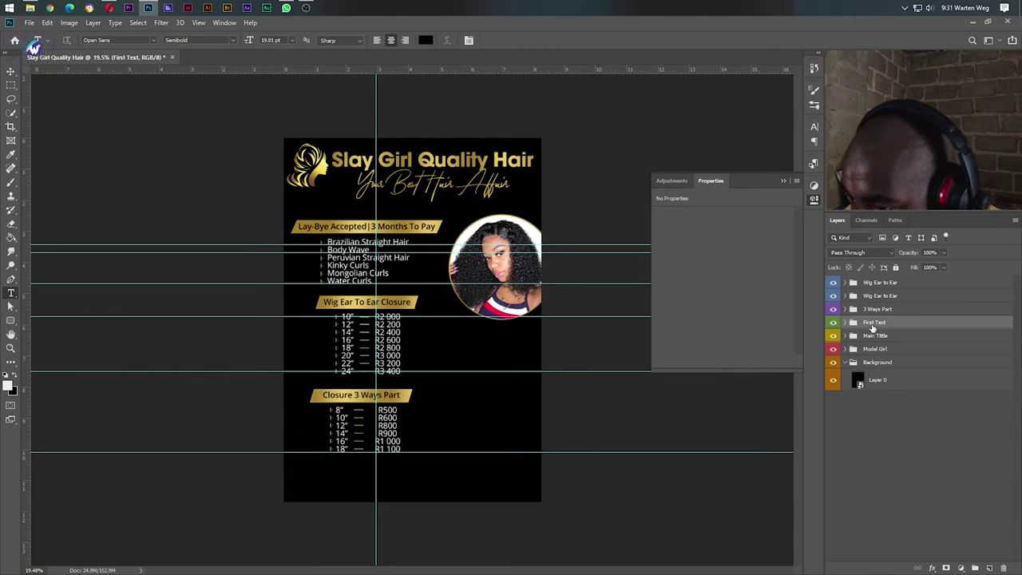
type("L")
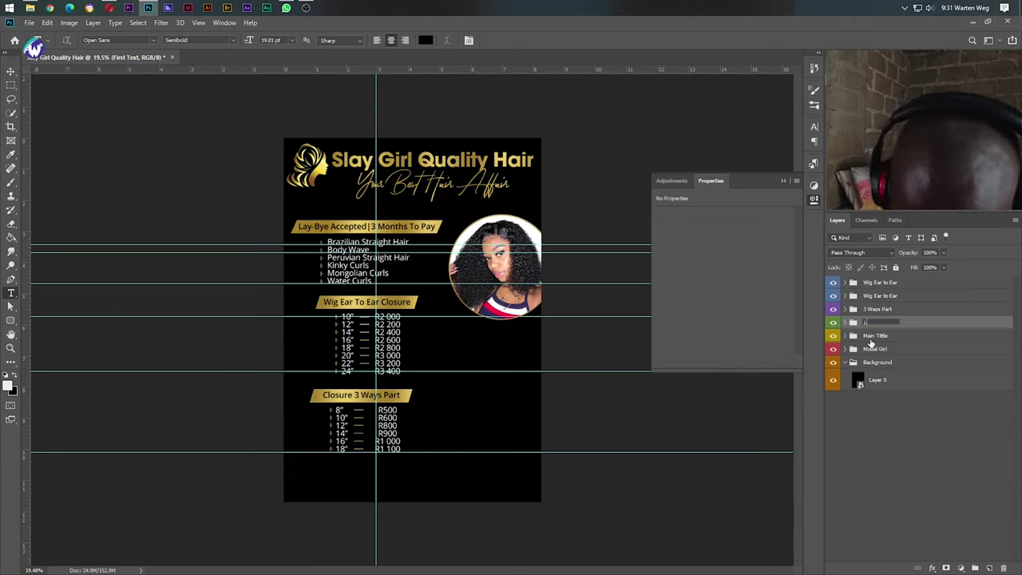
type("ay B")
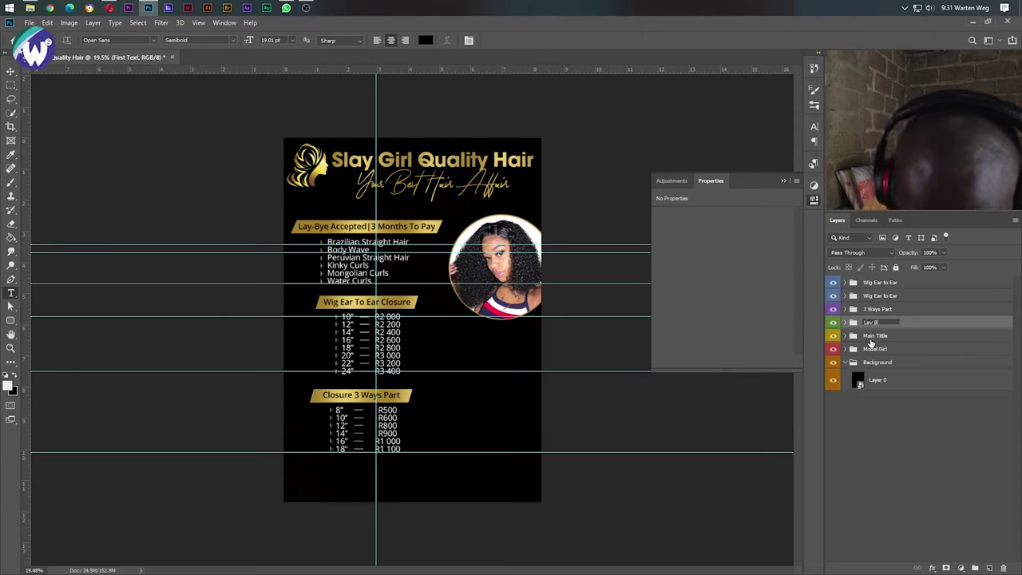
type("ye")
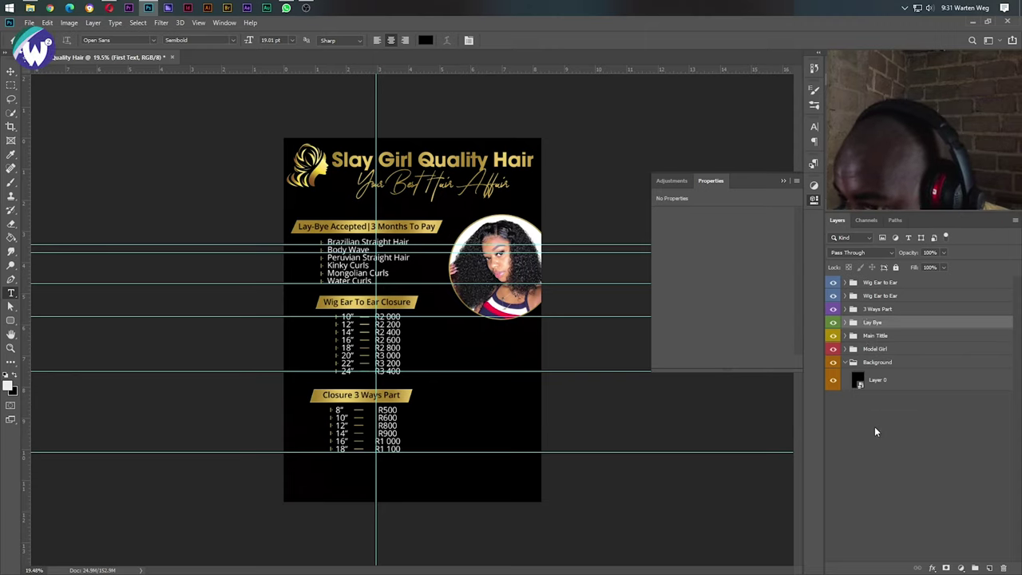
key("Return")
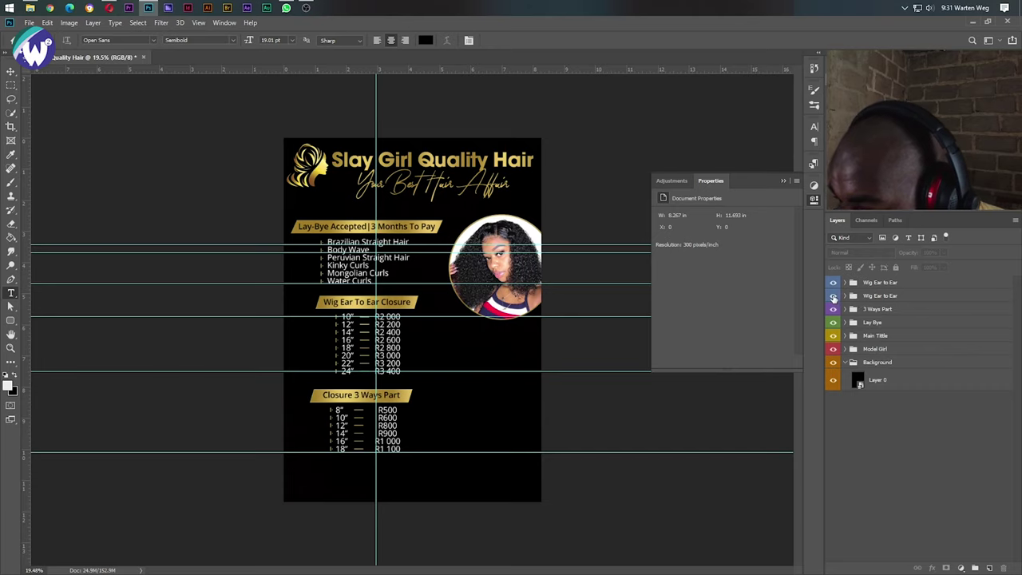
Toggle the Wig Ear to Ear groups' visibility, leaving both groups shown
left_click(833, 297)
left_click(833, 296)
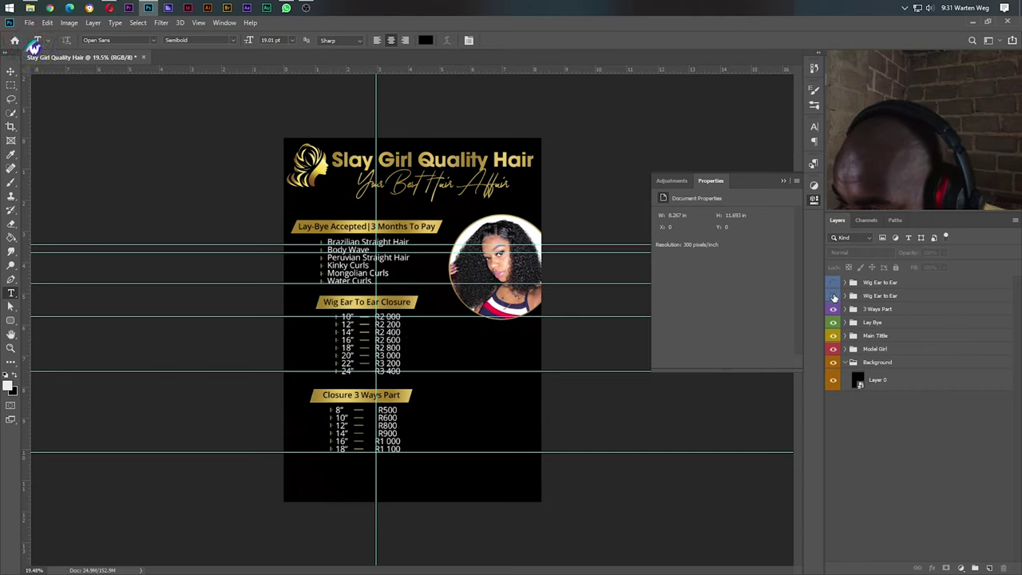
left_click(833, 296)
left_click(833, 285)
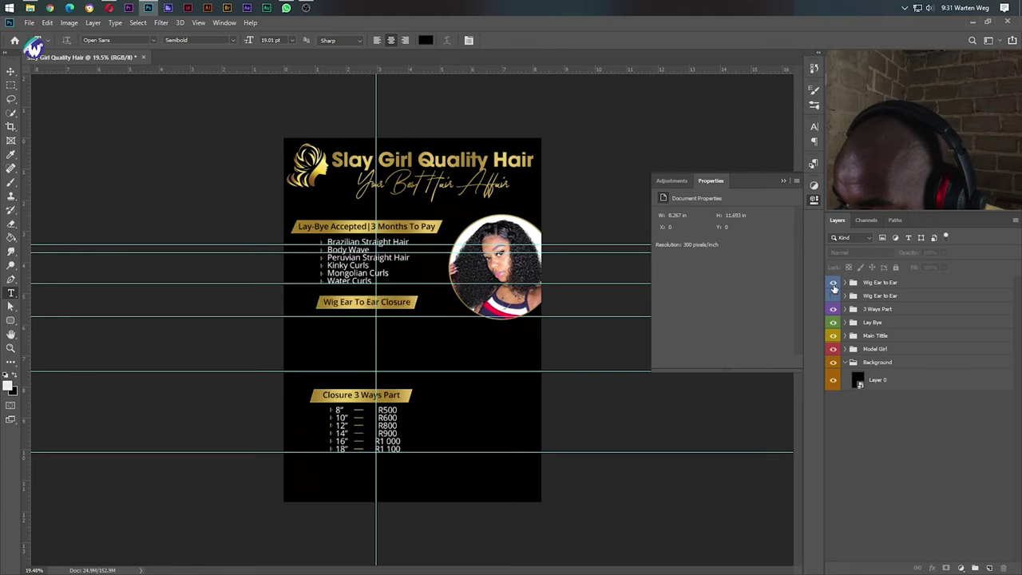
left_click(833, 296)
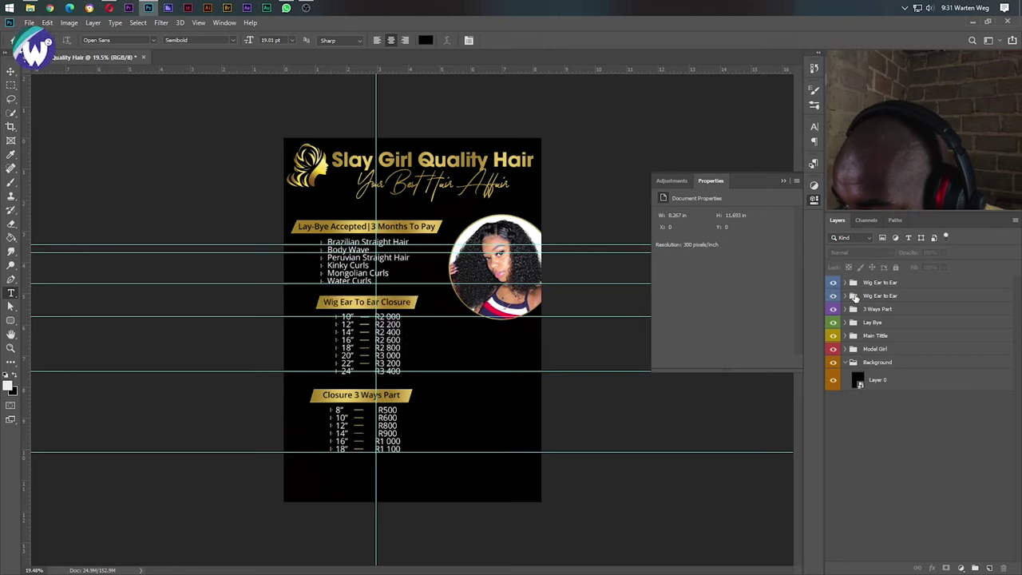
Remove the duplicate group and copy the Wig Ear To Ear price block beneath the photo
left_click_drag(860, 297, 856, 283)
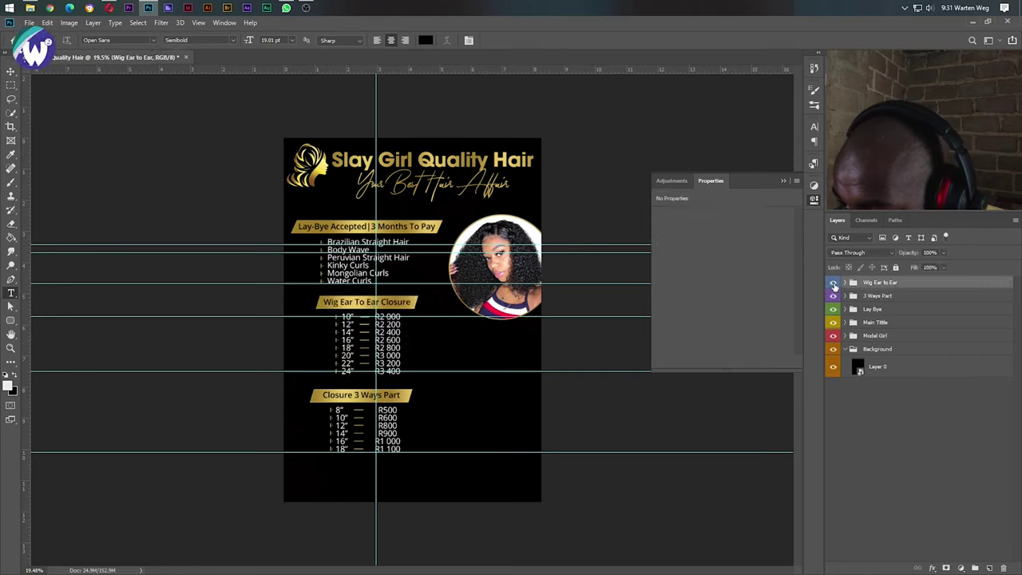
left_click(833, 284)
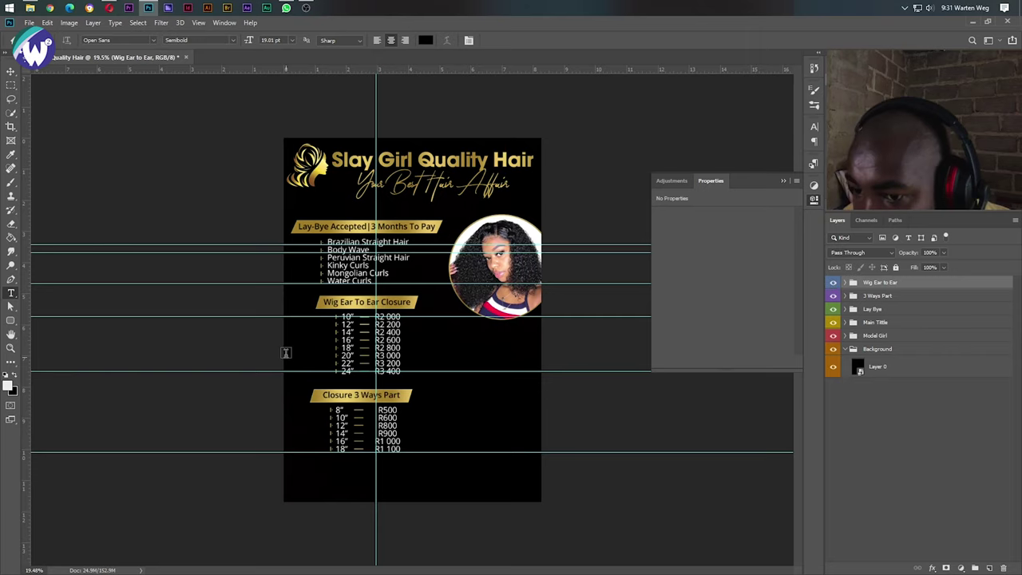
left_click_drag(360, 312, 469, 362)
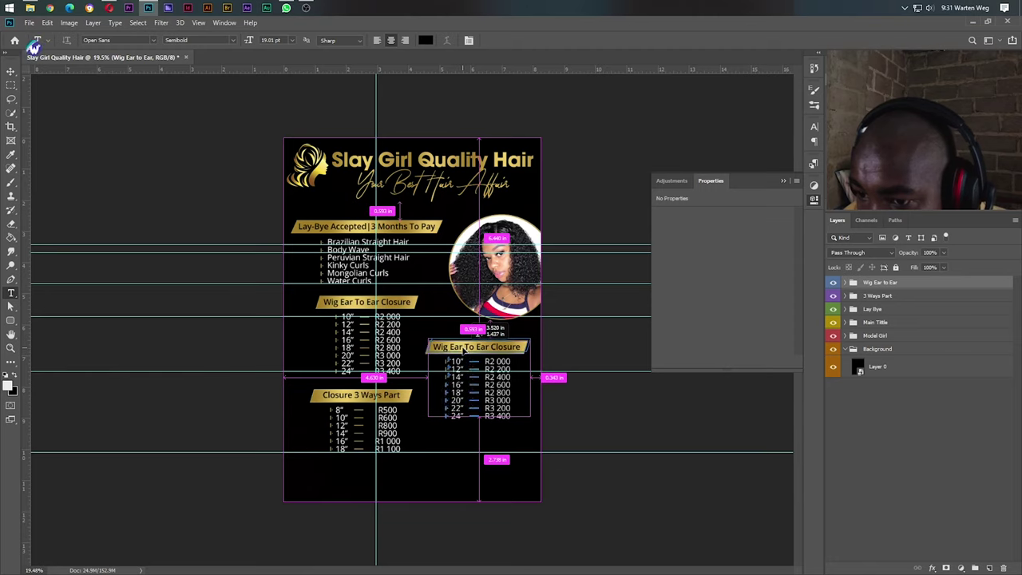
left_click_drag(469, 362, 464, 350)
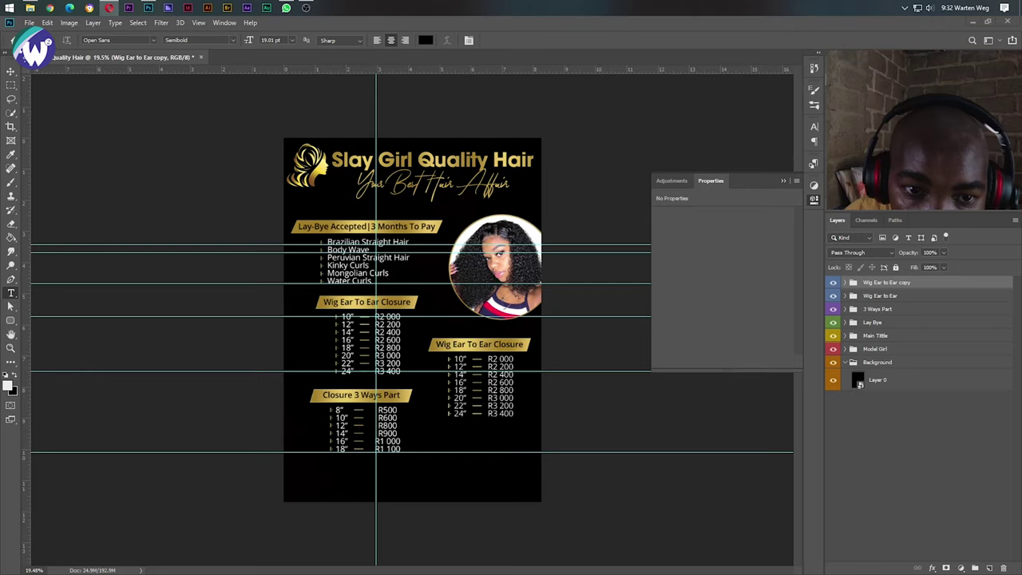
Retitle the copied banner '5 Bundles + Free Closure' and widen its gold banner to fit
left_click(454, 344)
key("ctrl+a")
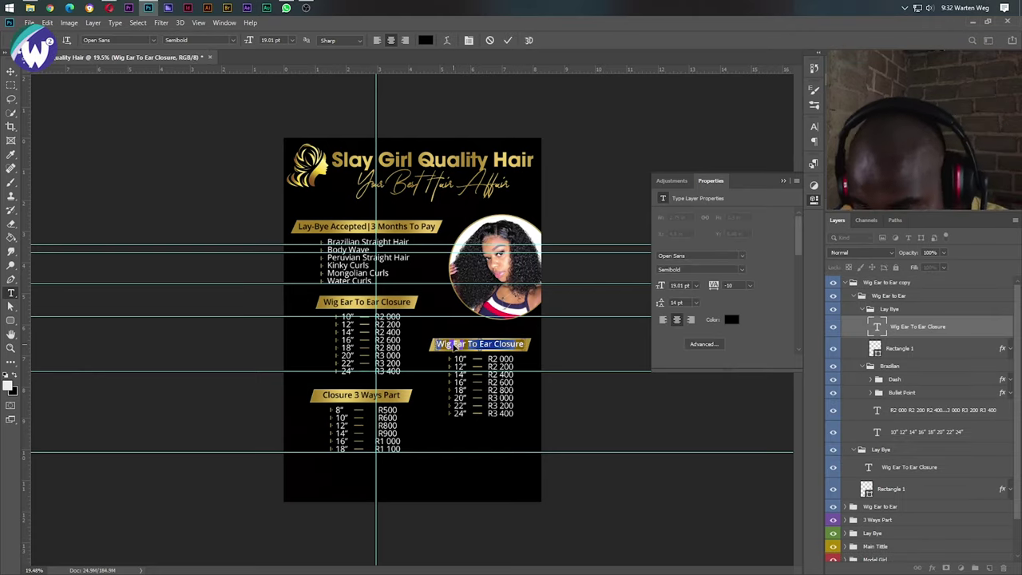
key("ctrl+v")
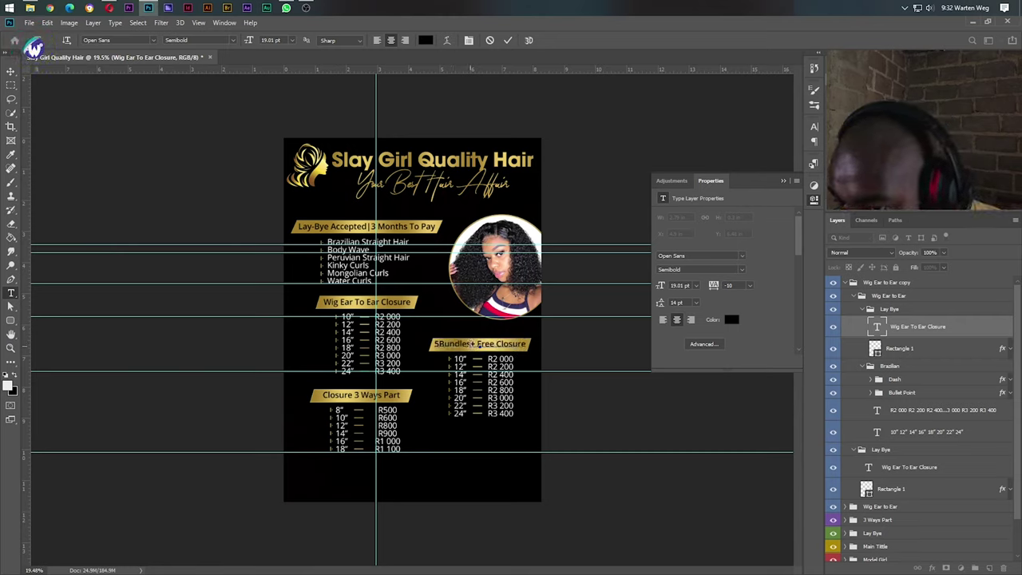
left_click(438, 343)
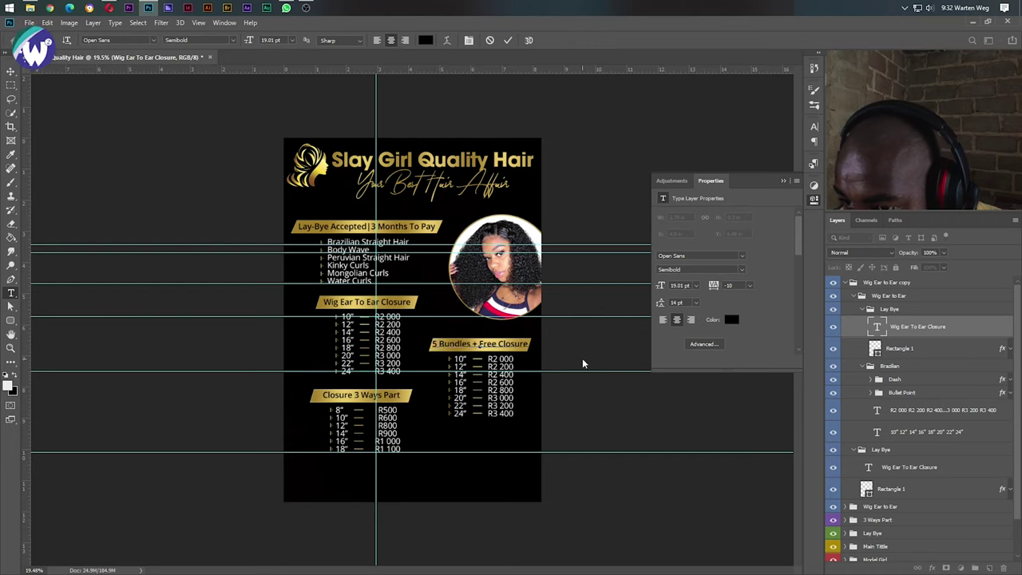
left_click(907, 324)
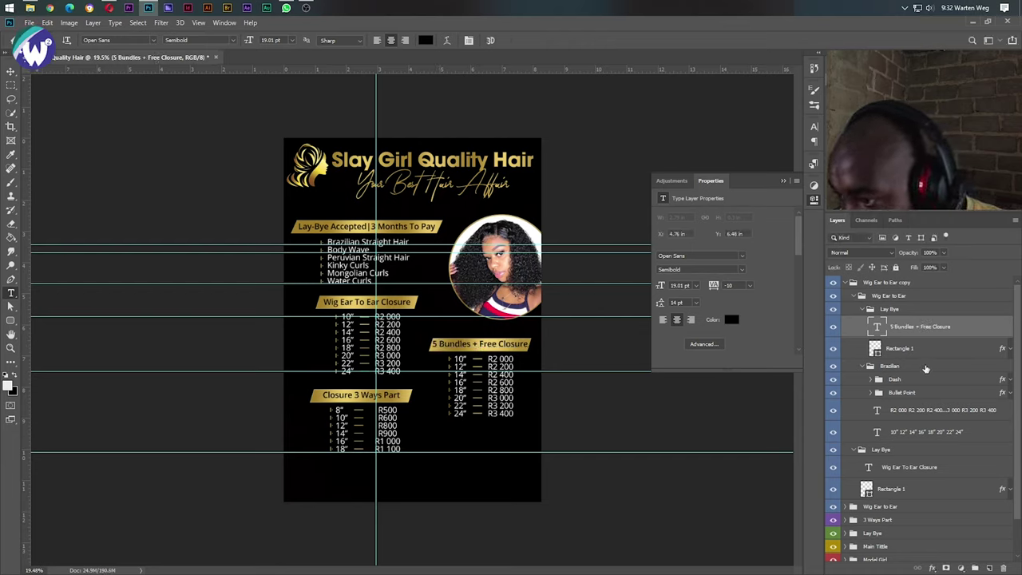
left_click(900, 349)
key("ctrl+t")
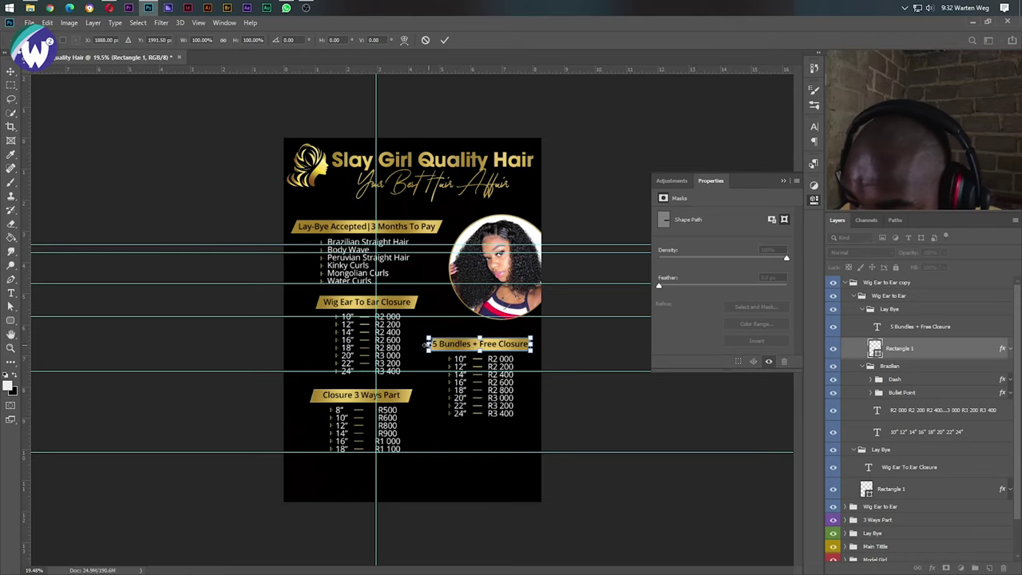
left_click_drag(428, 344, 423, 344)
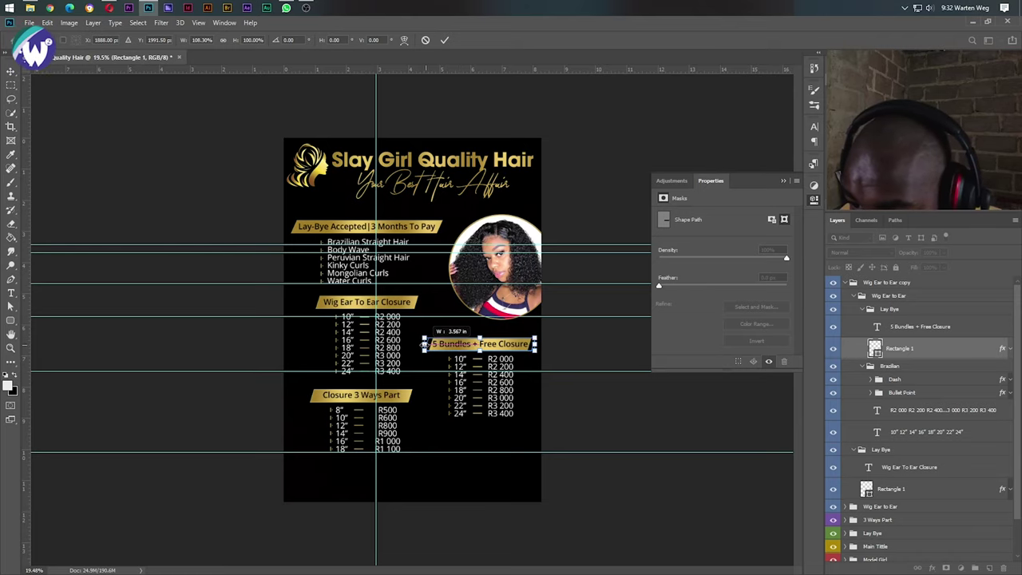
left_click(445, 40)
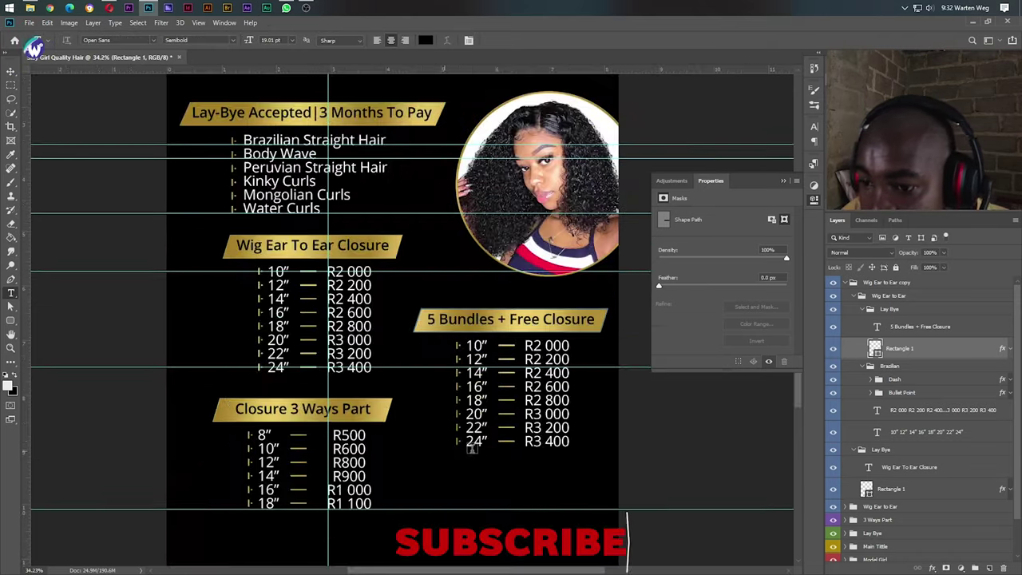
Add sizes 26″, 28″, 30″, 32″, 34″ and 36″ after 24″ in the bundles size list
scroll(429, 365, "up", 2)
scroll(371, 276, "up", 1)
scroll(465, 354, "up", 1)
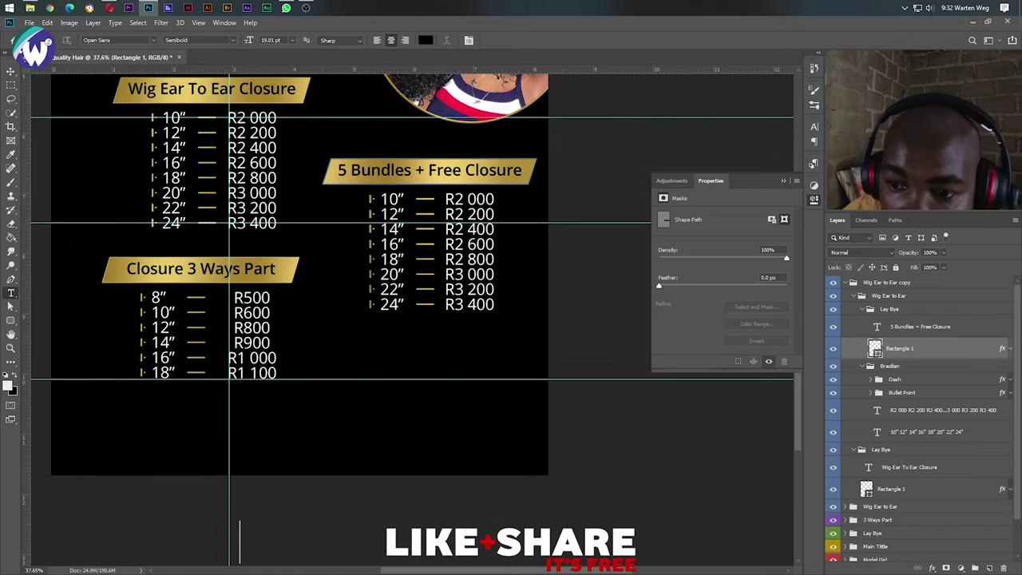
left_click(421, 302)
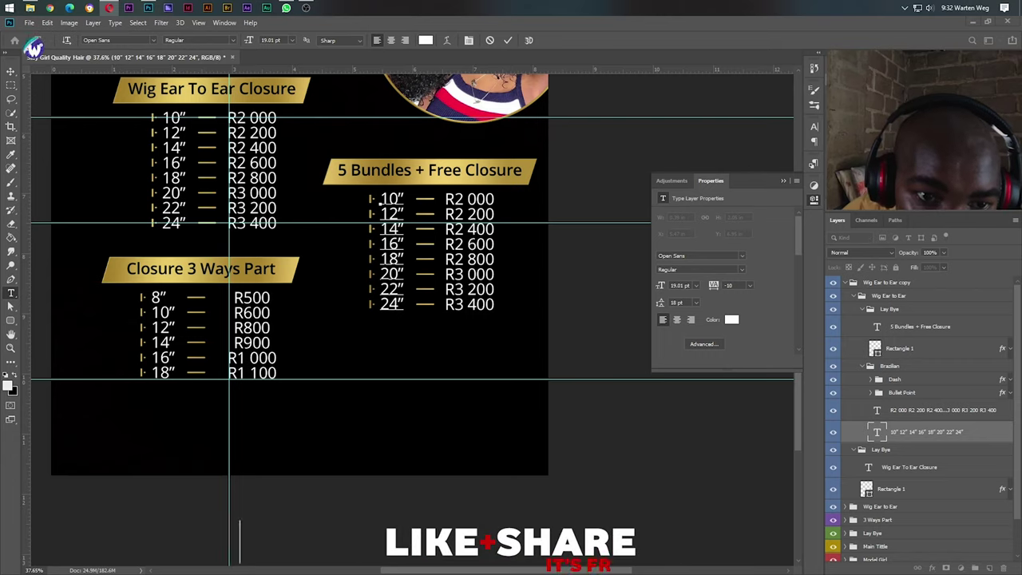
left_click_drag(403, 304, 381, 304)
left_click(401, 304)
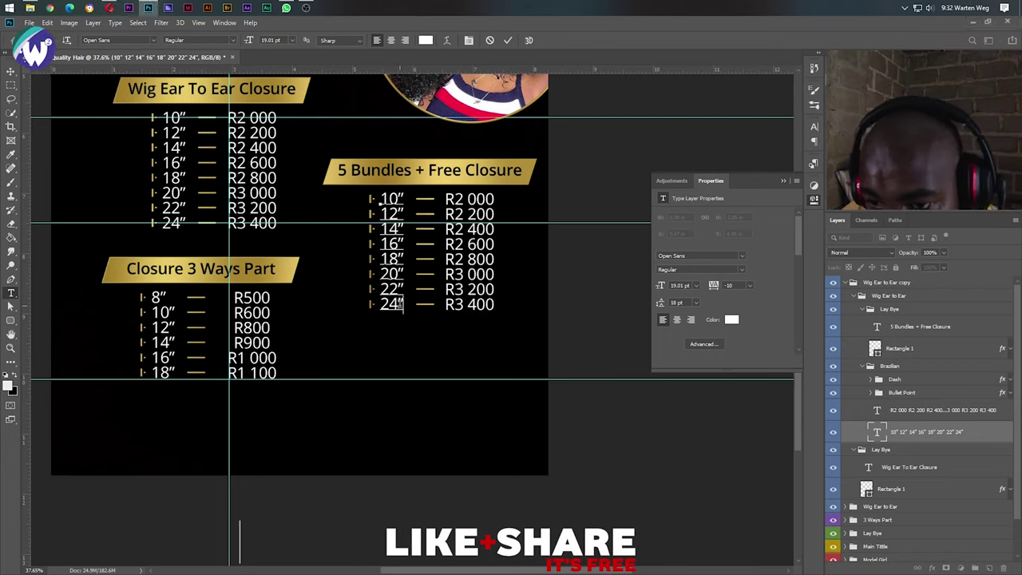
key("ctrl+v")
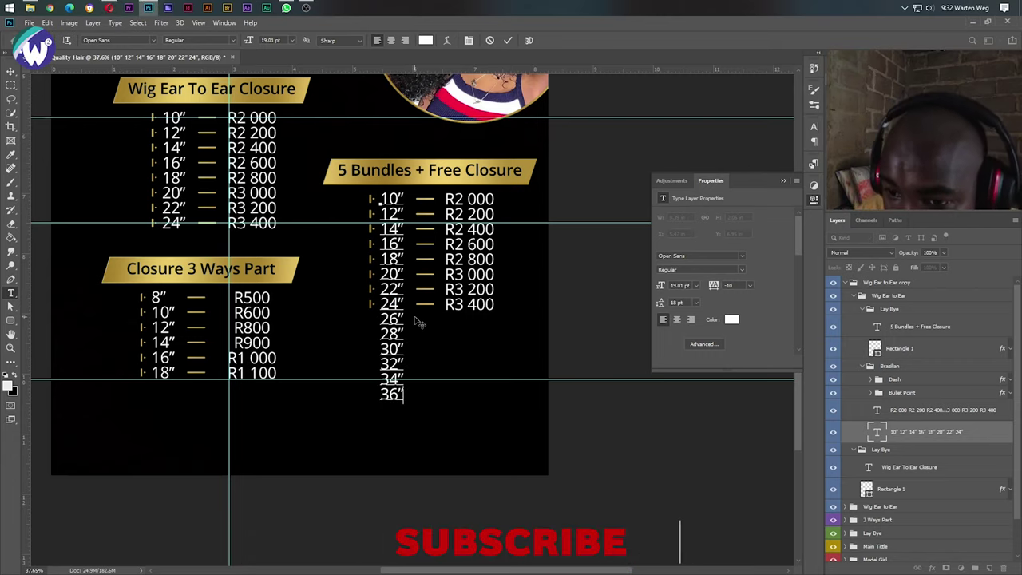
left_click(507, 41)
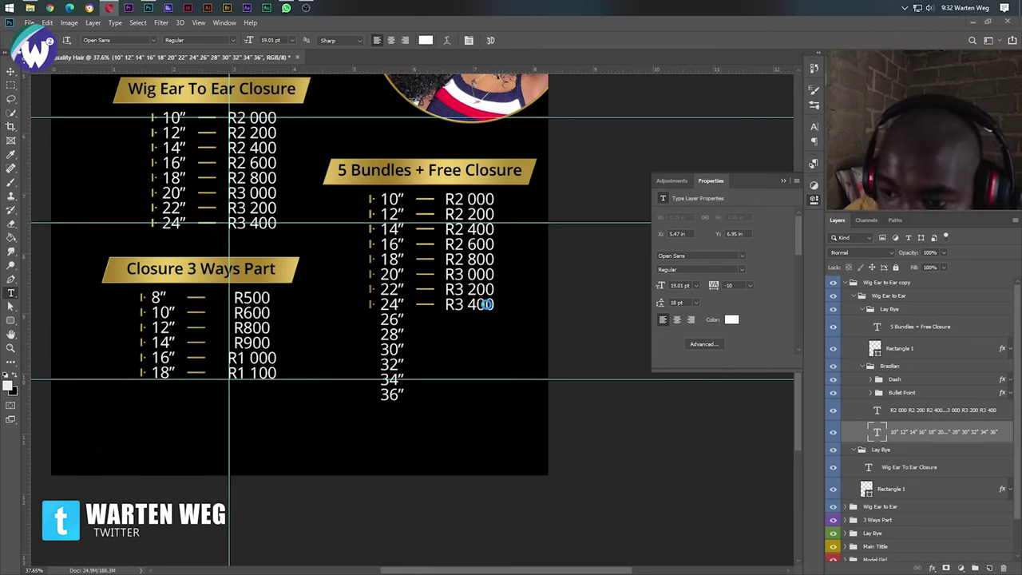
Paste prices for the new 26″–36″ rows below R3 400 and start adding thousands spaces
left_click(486, 308)
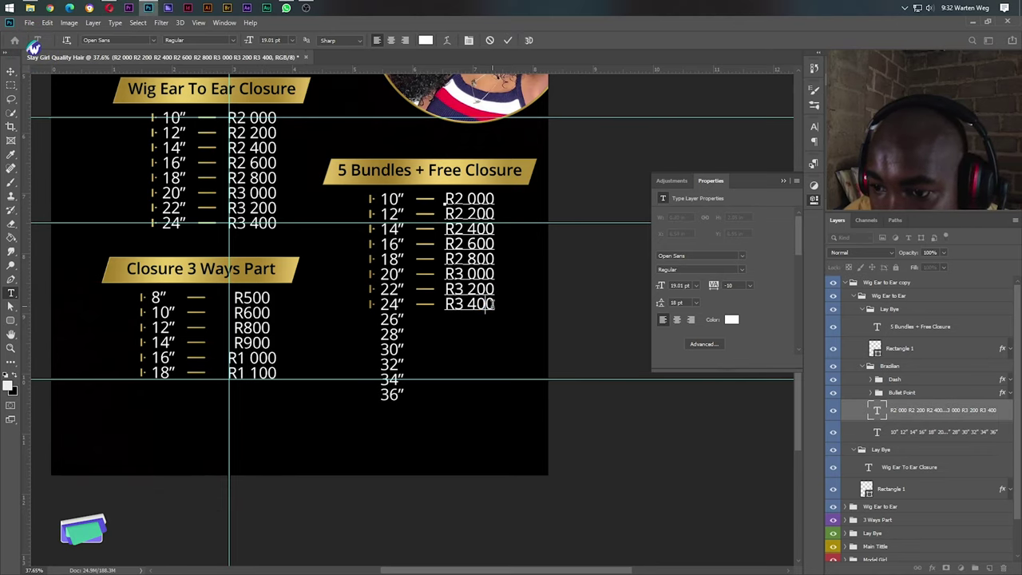
key("Return")
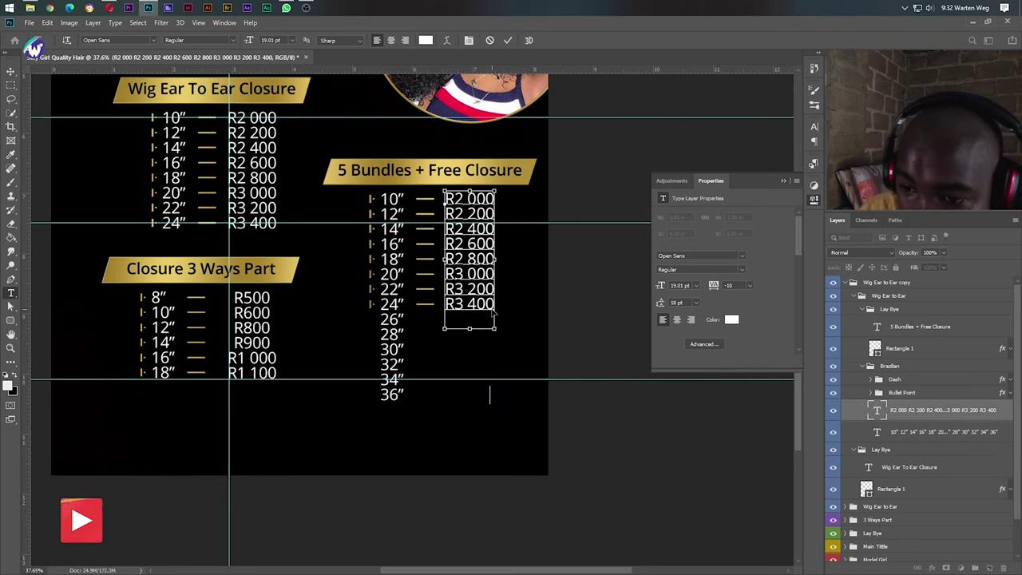
type("R3200 R3400 R3600 R3800 R4000 R4200")
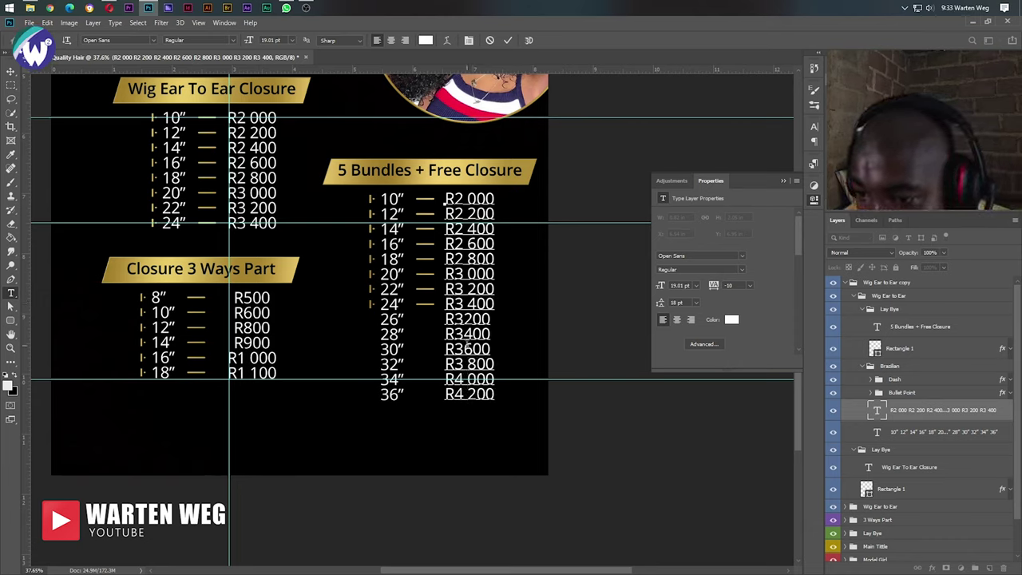
left_click(464, 349)
left_click(464, 334)
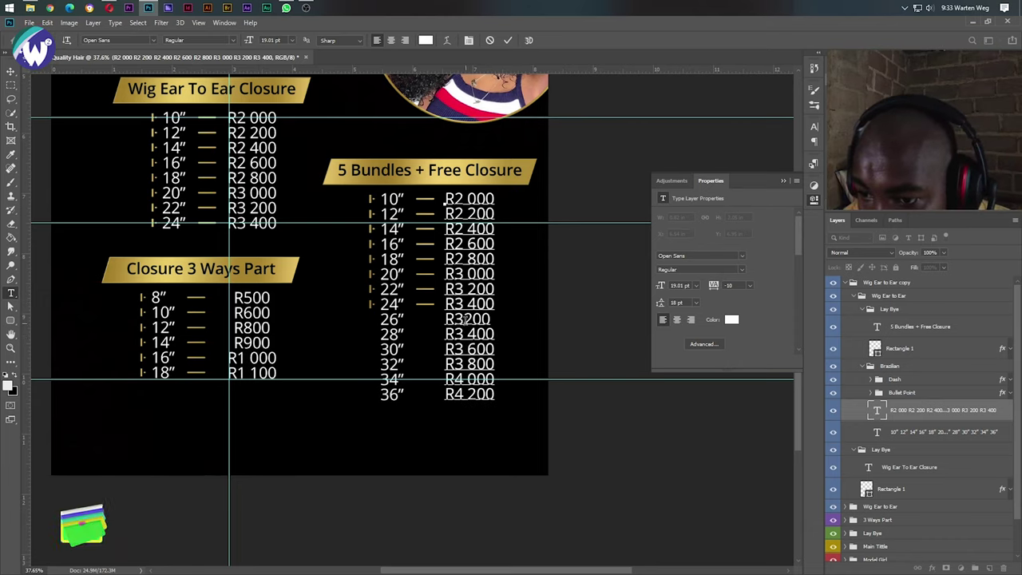
left_click(464, 319)
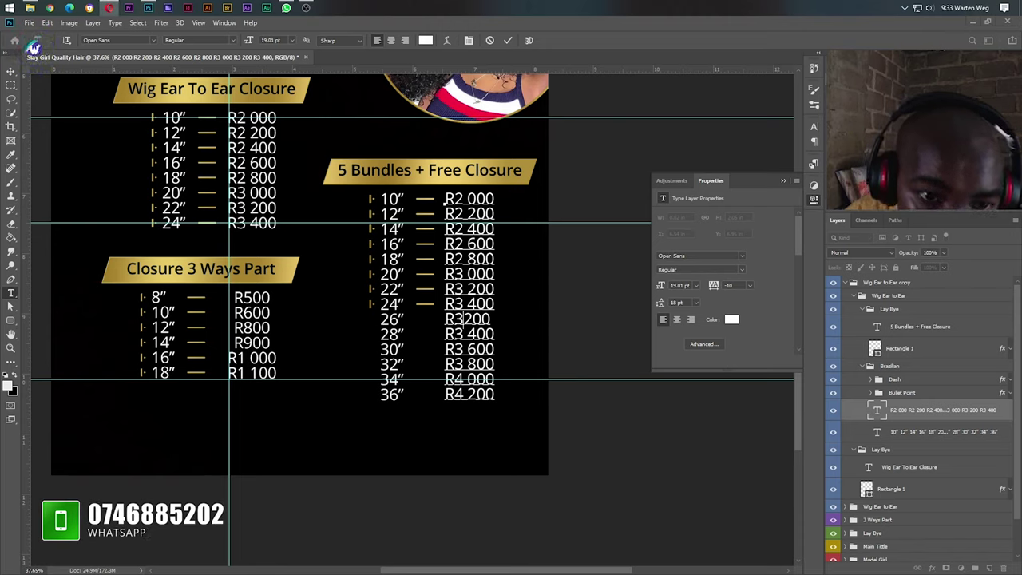
Replace the price column with R1600–R4200 and space each price, ending R4 000 and R4 200
left_click(463, 274)
key("ctrl+a")
type("R1600 R1800 R2000 R2200 R2400 R2600 R2800 R3000 R3200 R3400 R3600 R3800 R4000 R4200")
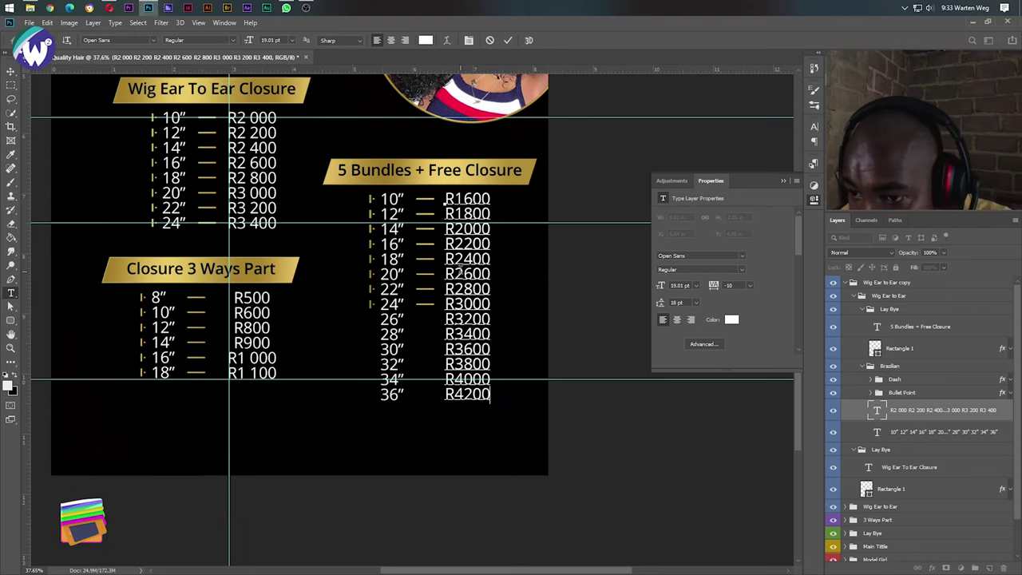
left_click(461, 198)
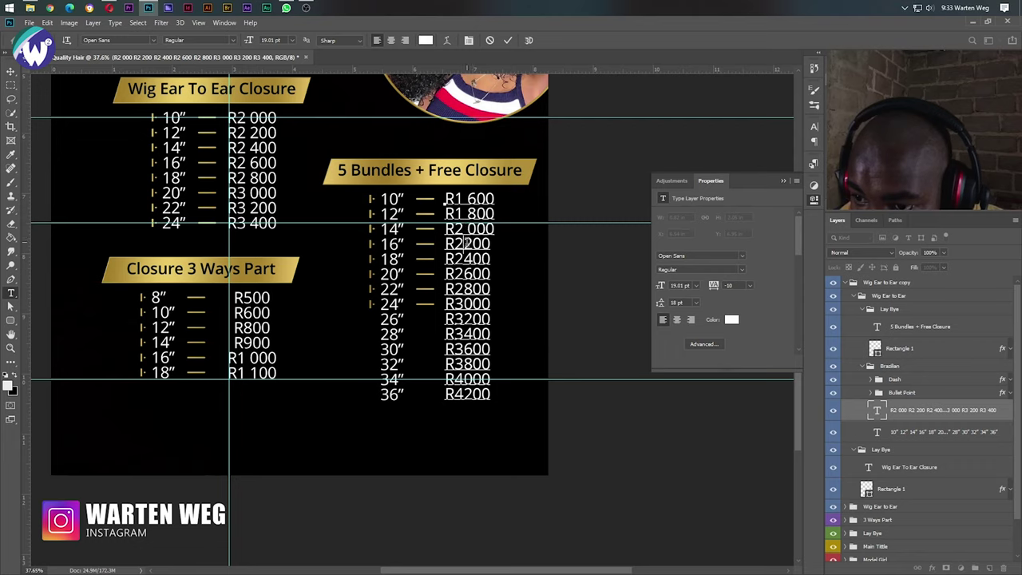
left_click(466, 243)
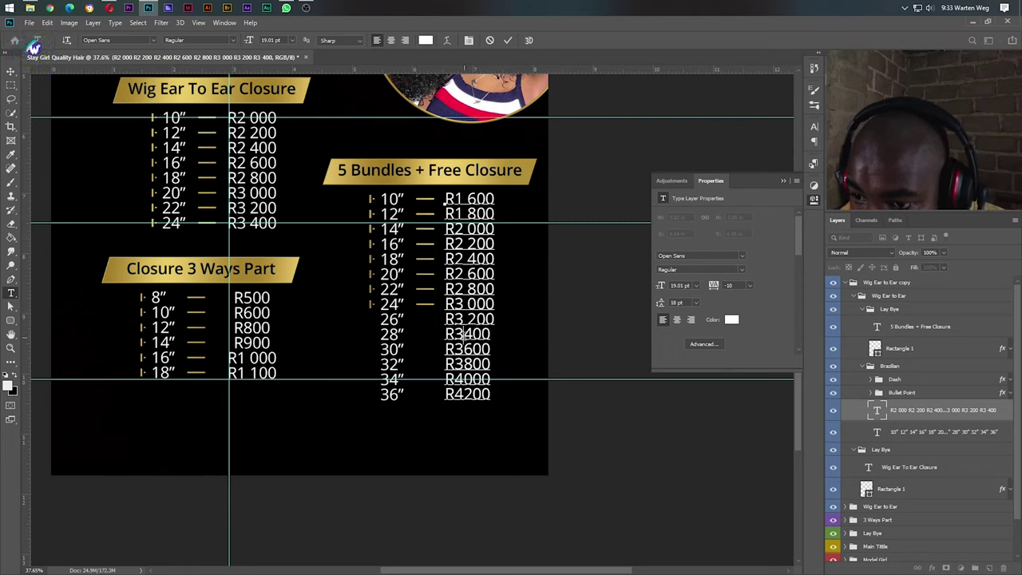
left_click(463, 394)
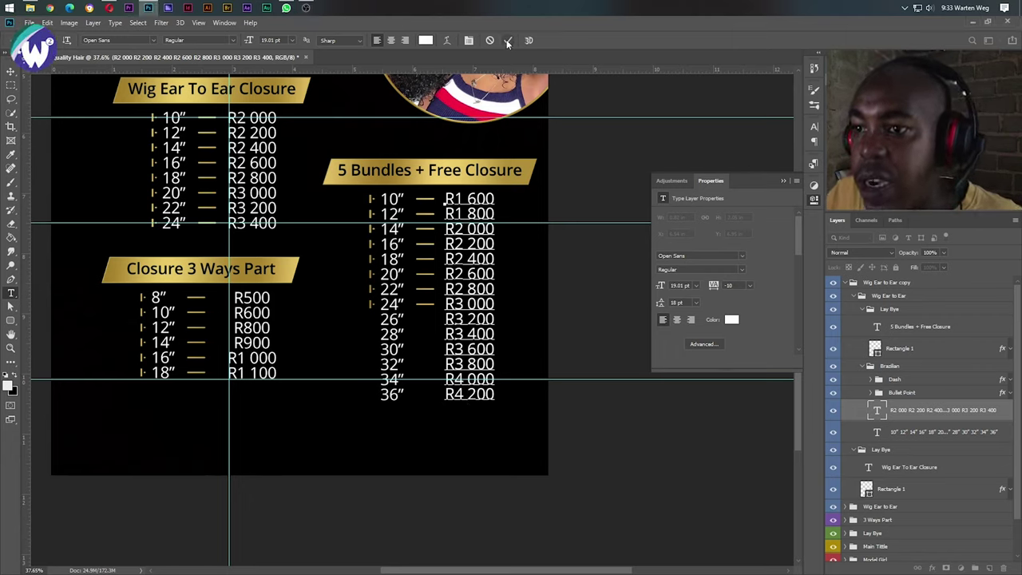
Commit the edited bundles price text
scroll(431, 365, "up", 2)
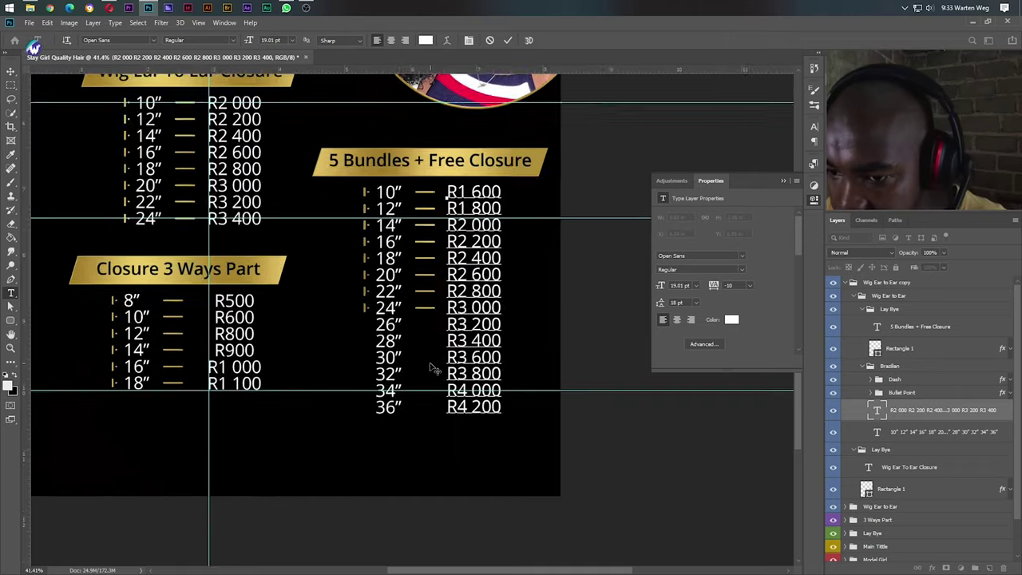
scroll(431, 366, "up", 2)
scroll(430, 366, "up", 2)
scroll(429, 351, "up", 2)
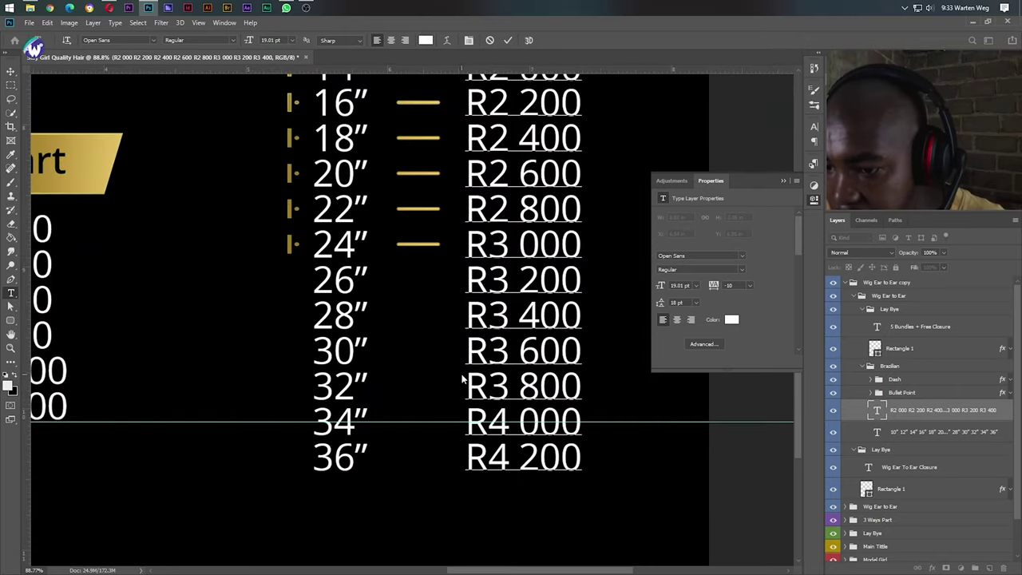
left_click(508, 40)
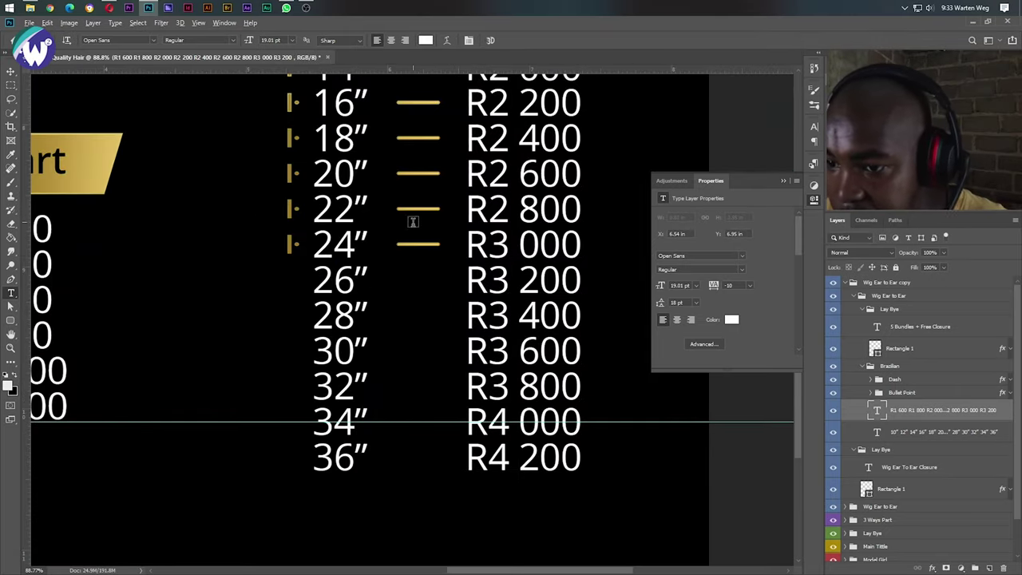
Duplicate the 24″ gold dash onto the 26″ row using the Move tool with Auto-Select
scroll(413, 221, "up", 3)
scroll(418, 248, "down", 3)
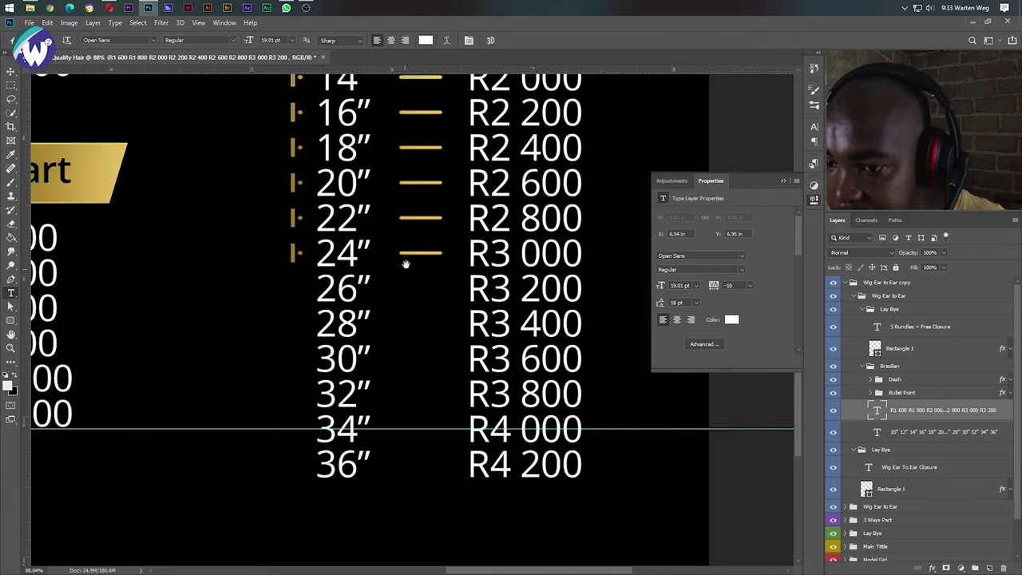
left_click_drag(406, 264, 430, 179)
left_click(12, 71)
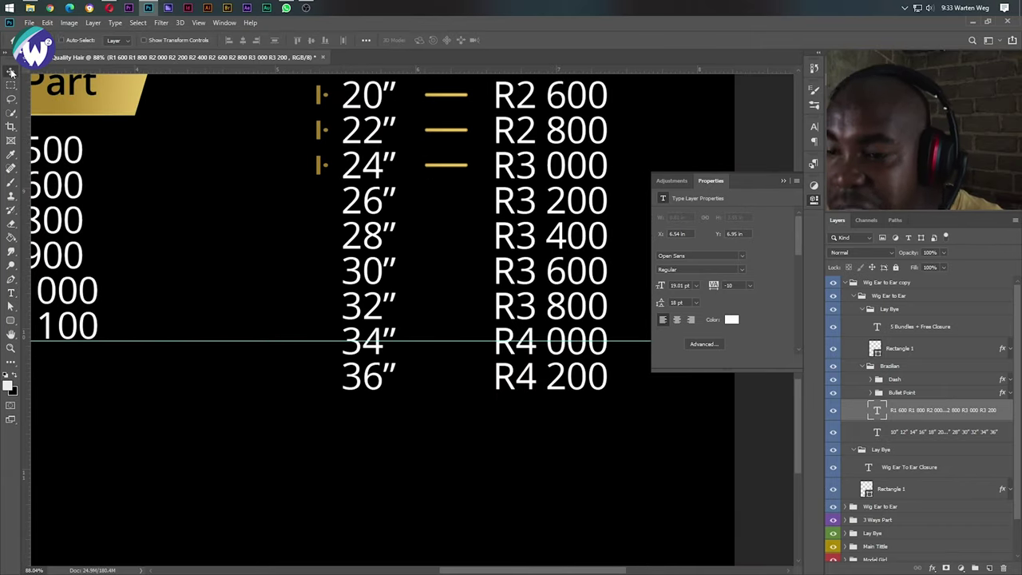
left_click(72, 39)
left_click(453, 171)
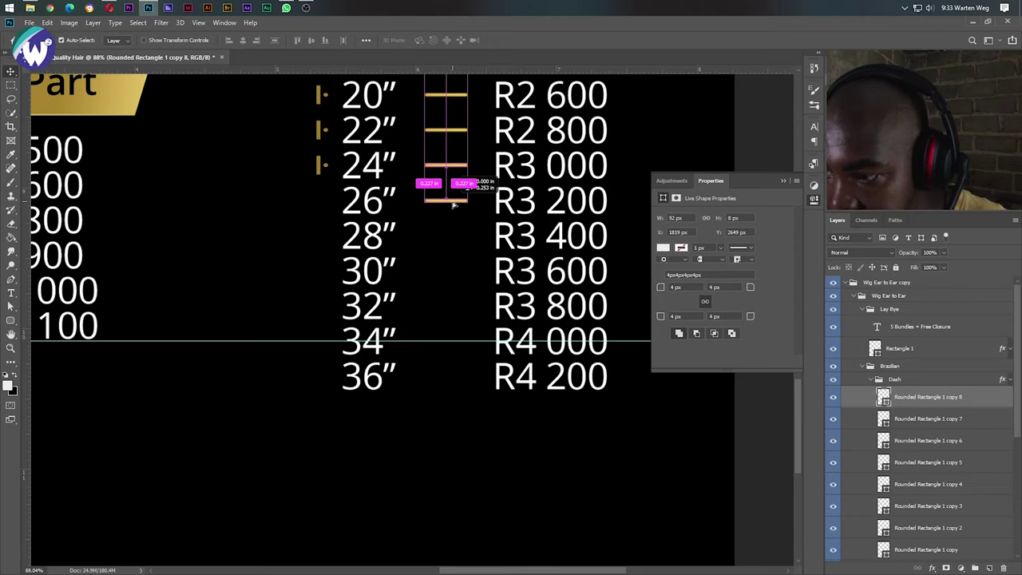
mouse_move(453, 204)
left_mouse_down()
mouse_move(438, 302)
mouse_move(447, 376)
left_mouse_up()
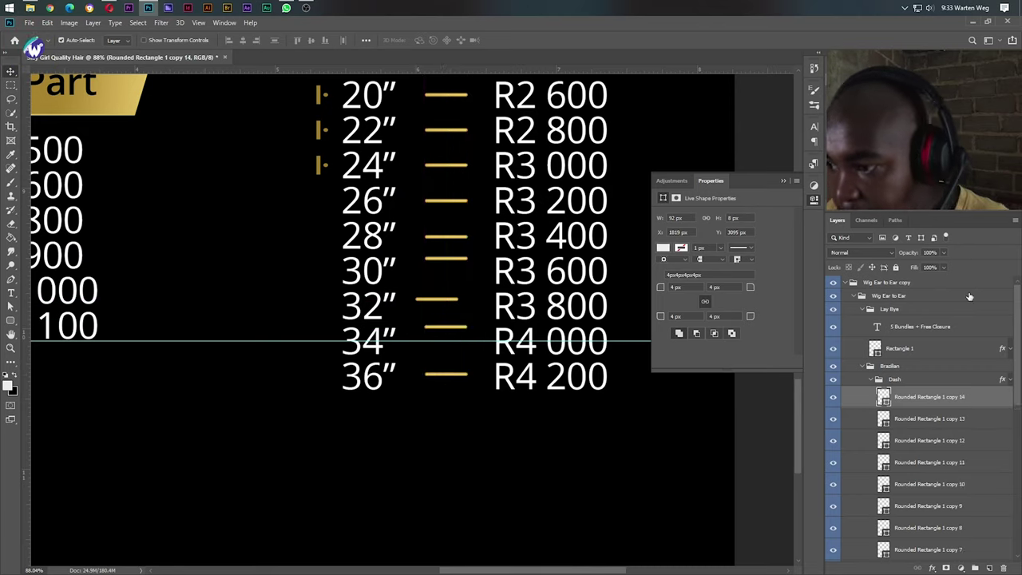
Align all dash layers on their horizontal centres and nudge them slightly right
scroll(464, 287, "down", 1)
scroll(485, 194, "down", 1)
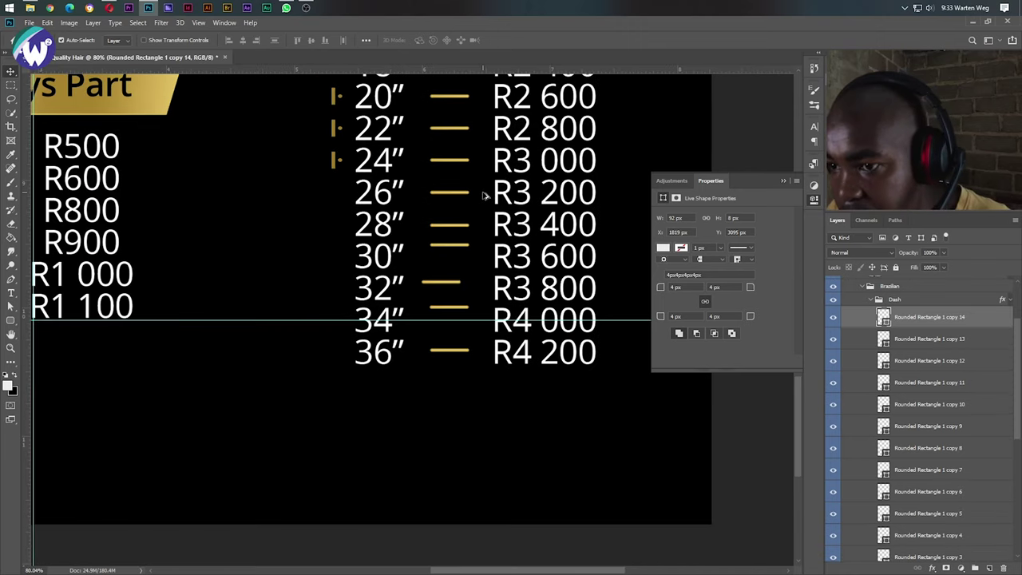
scroll(485, 195, "down", 1)
scroll(485, 194, "down", 1)
scroll(485, 194, "down", 1)
scroll(485, 194, "down", 1)
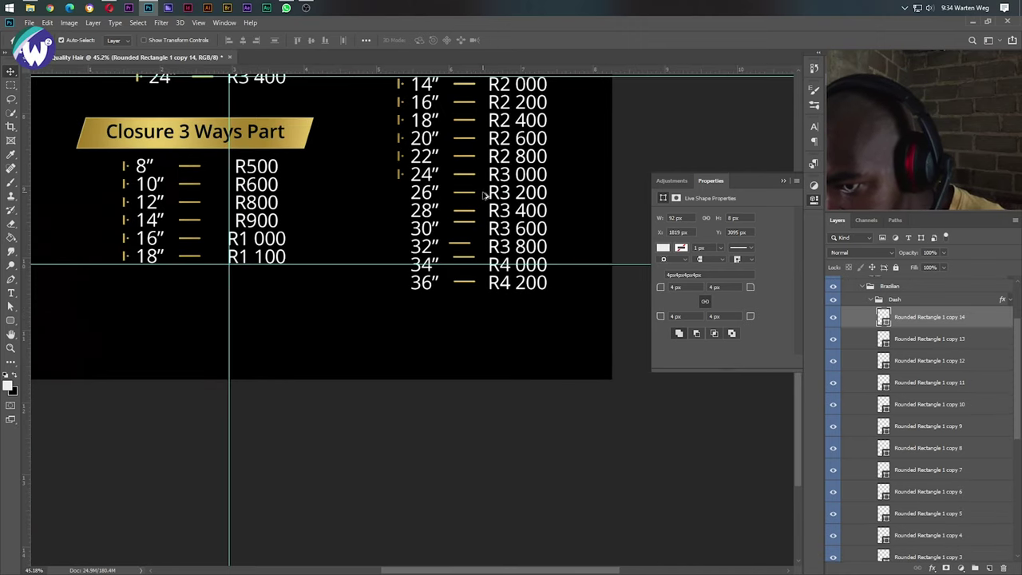
scroll(929, 505, "down", 1)
scroll(929, 505, "down", 2)
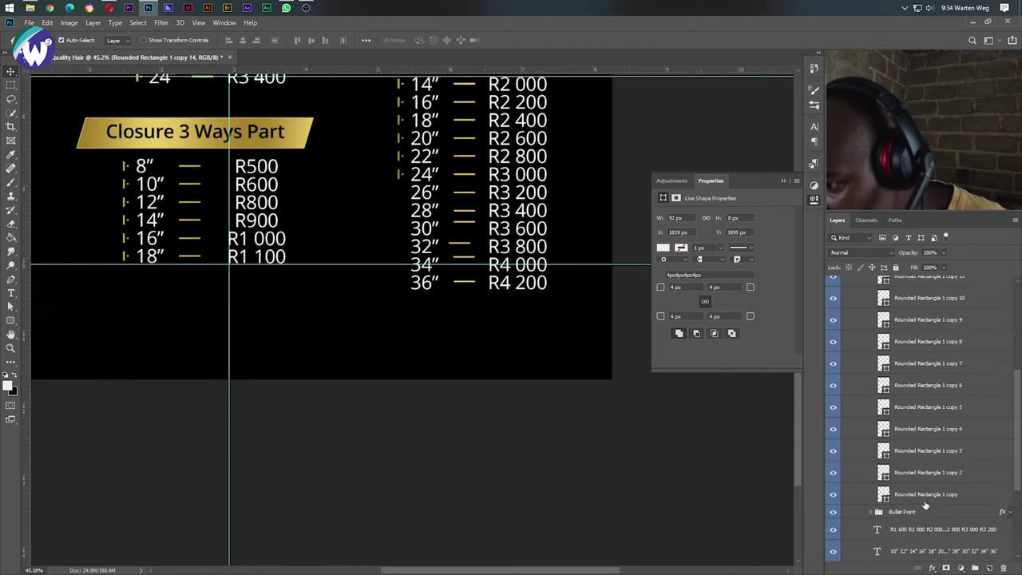
scroll(922, 488, "down", 2)
left_click(913, 470, "shift")
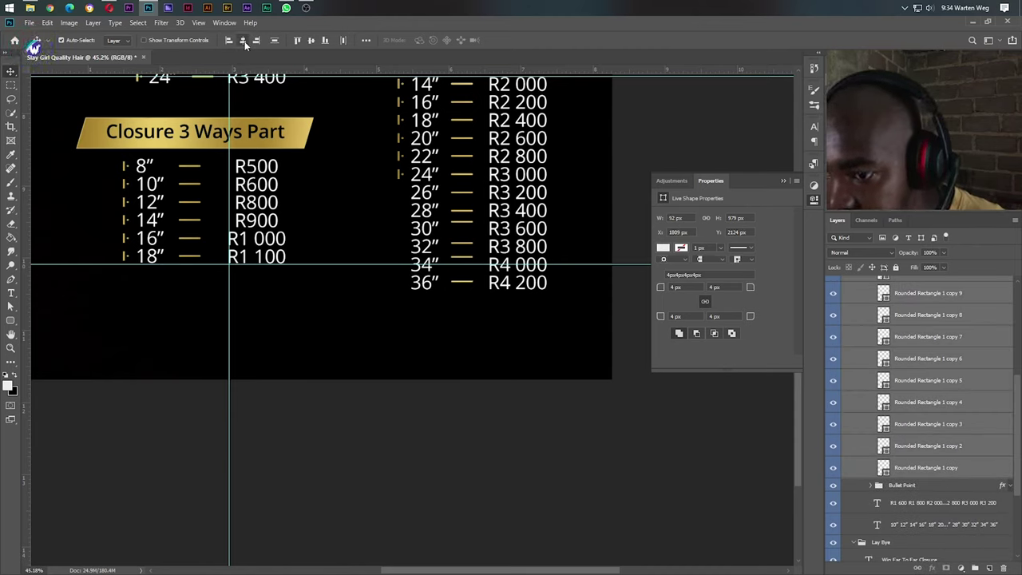
left_click(274, 41)
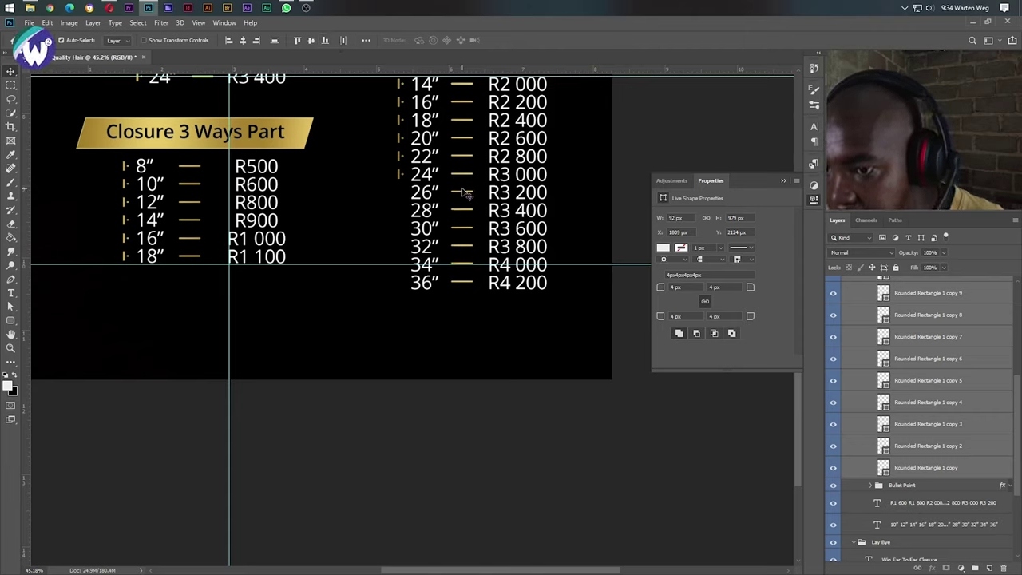
key("Right")
key("Right")
key("Right")
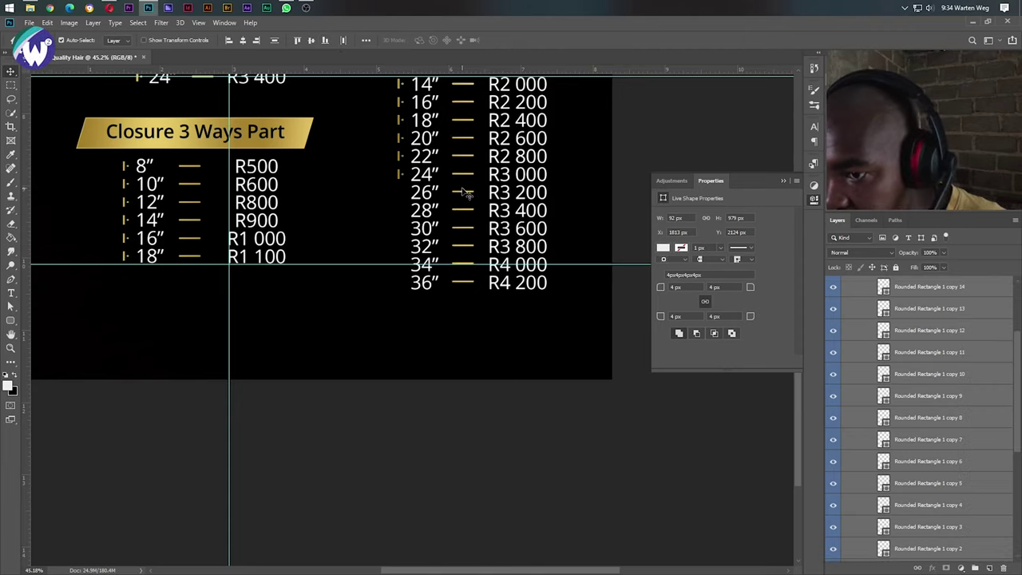
scroll(882, 361, "up", 2)
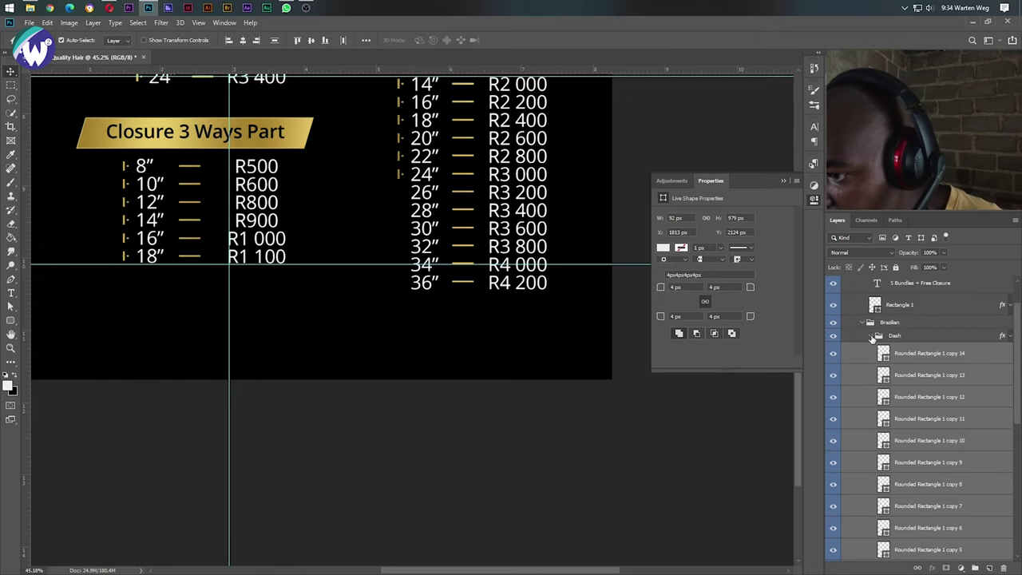
Fold the Dash group and copy the 24″ bullet down onto the 26″ through 36″ rows
left_click(871, 337)
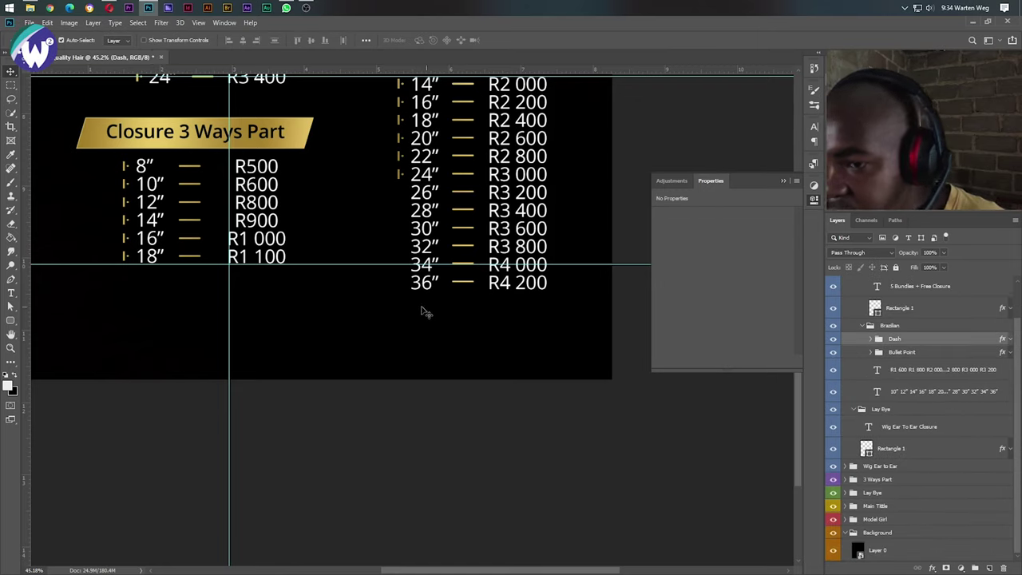
scroll(425, 312, "up", 1)
scroll(422, 295, "up", 1)
scroll(417, 276, "up", 1)
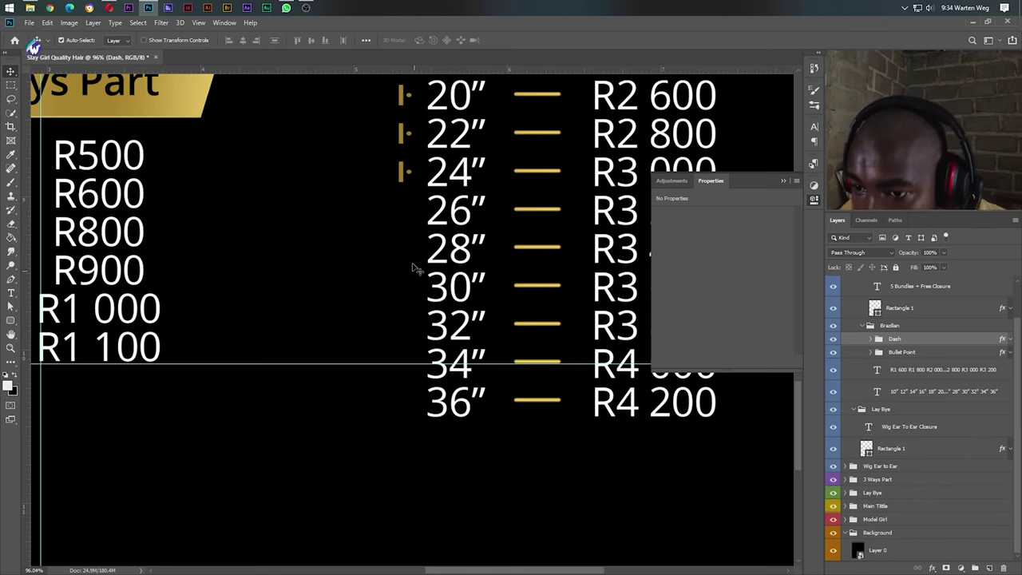
left_click_drag(395, 228, 448, 210)
left_click(455, 153)
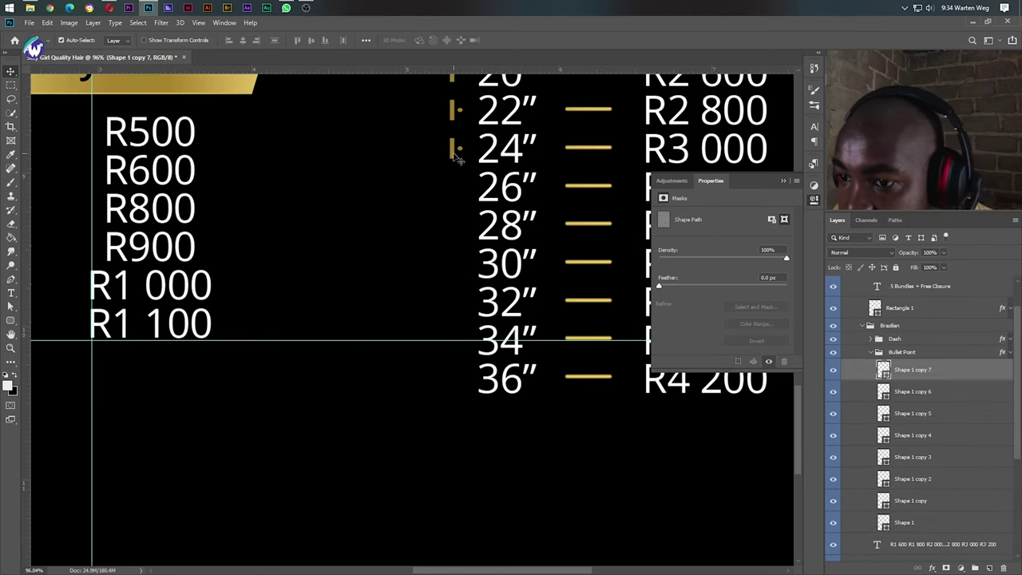
left_click_drag(459, 152, 458, 363)
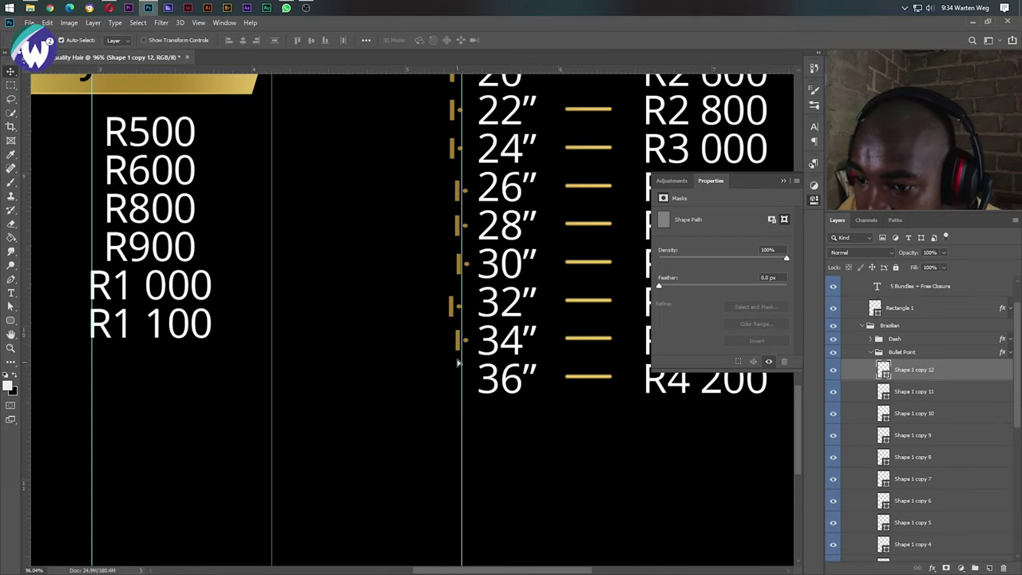
left_click(457, 364)
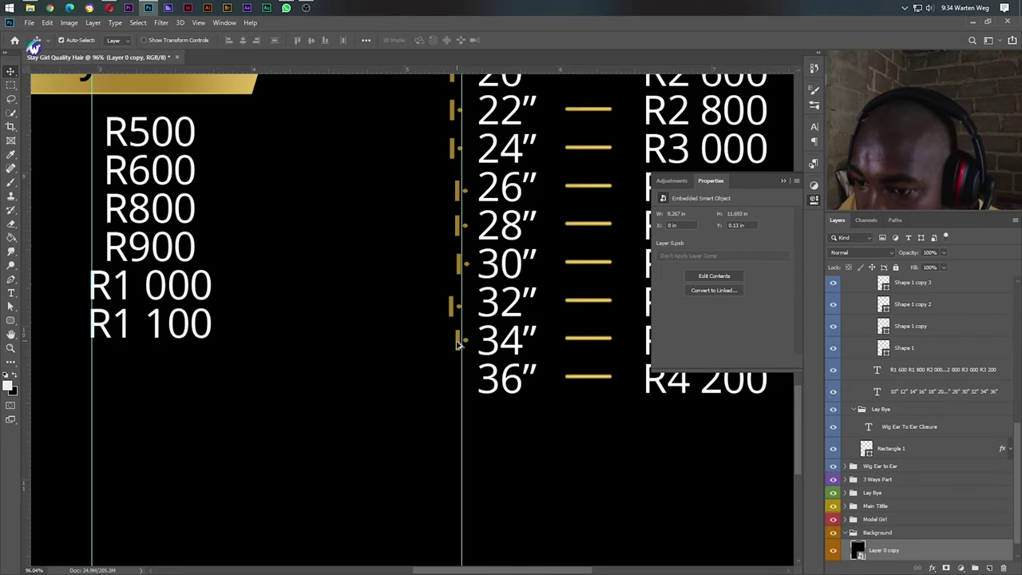
left_click_drag(458, 343, 459, 384)
Align all bullet layers on one vertical centre, space them evenly, and fold the group
scroll(942, 354, "up", 2)
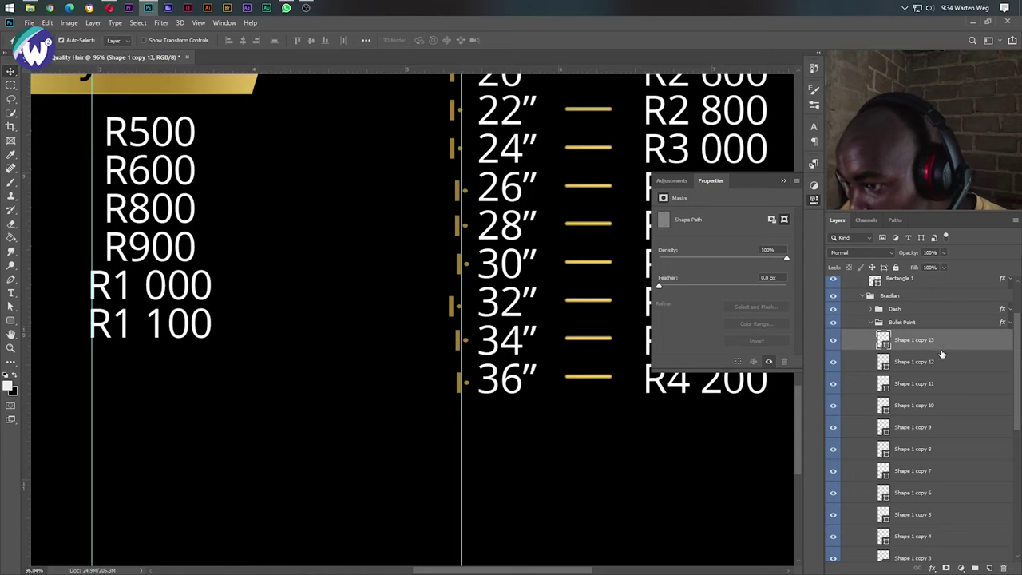
scroll(942, 354, "down", 3)
scroll(942, 354, "down", 2)
left_click(911, 450, "shift")
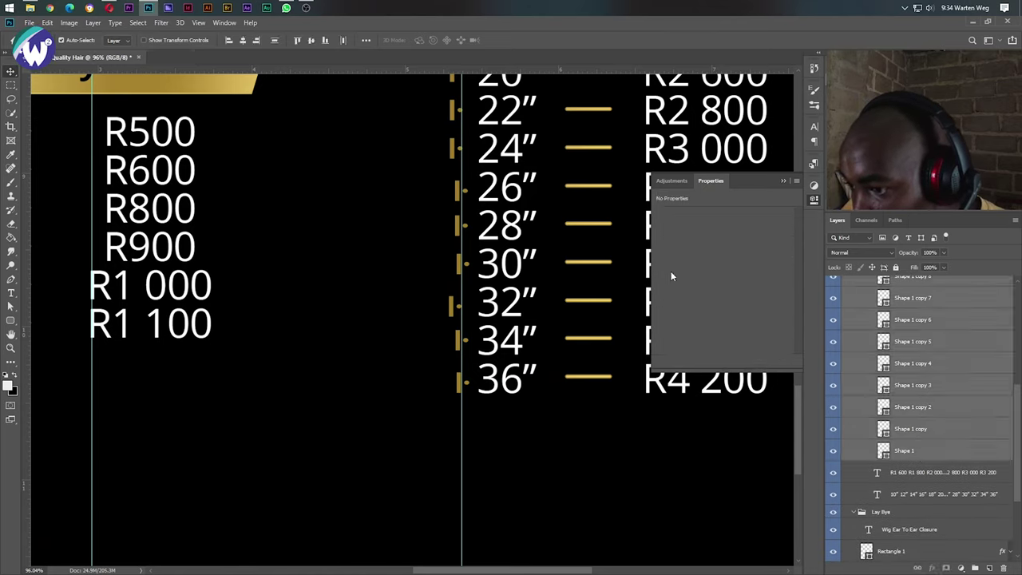
left_click(243, 41)
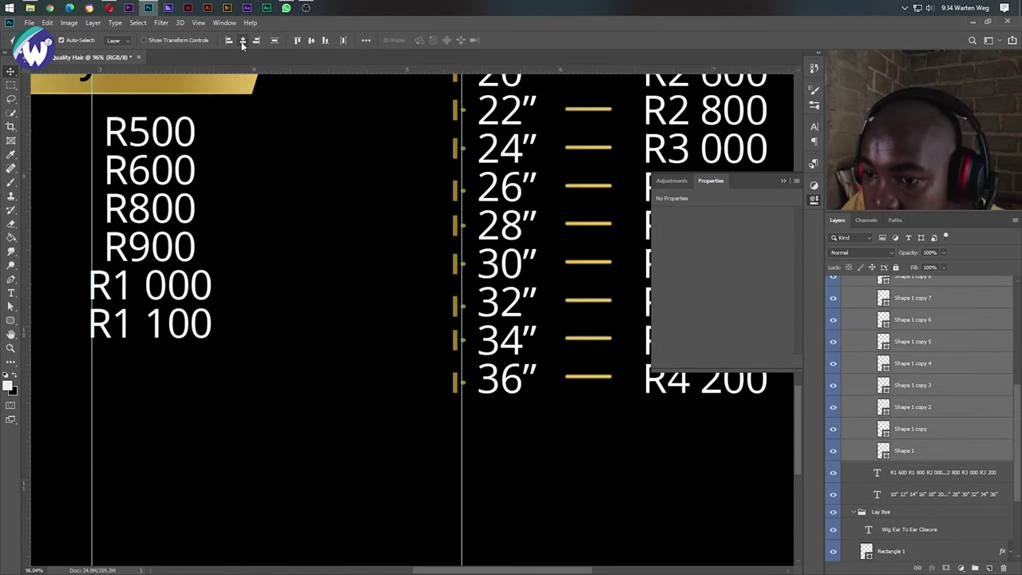
left_click(273, 43)
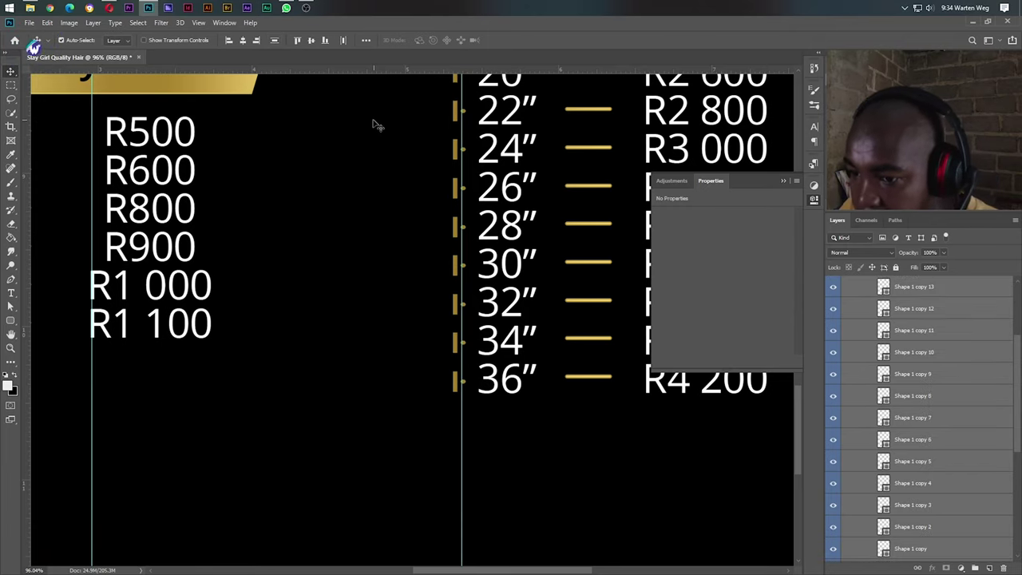
scroll(883, 334, "up", 2)
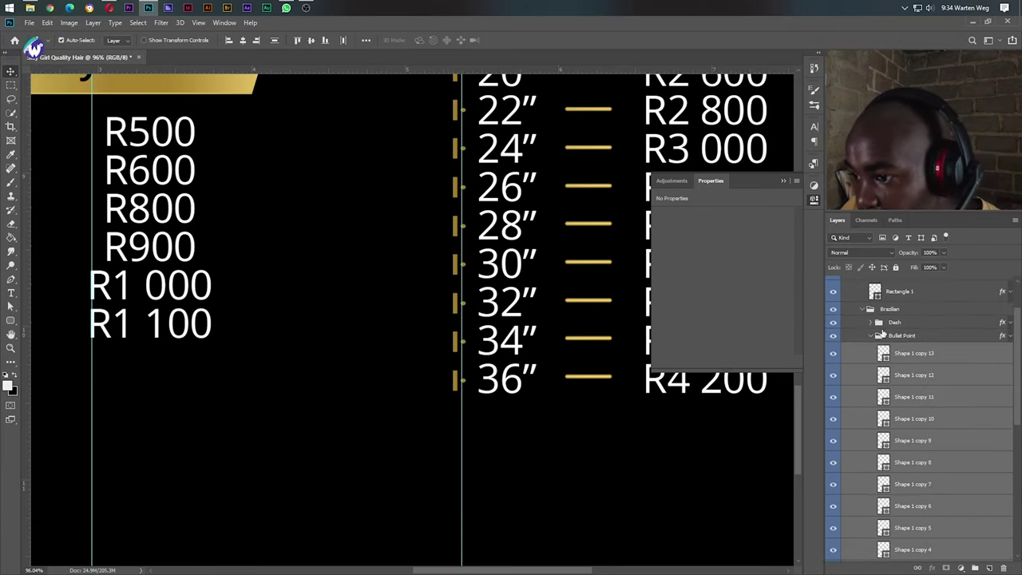
left_click(870, 336)
Collapse the Brazilian, Wig Ear to Ear and Wig Ear to Ear copy groups
scroll(357, 183, "down", 3)
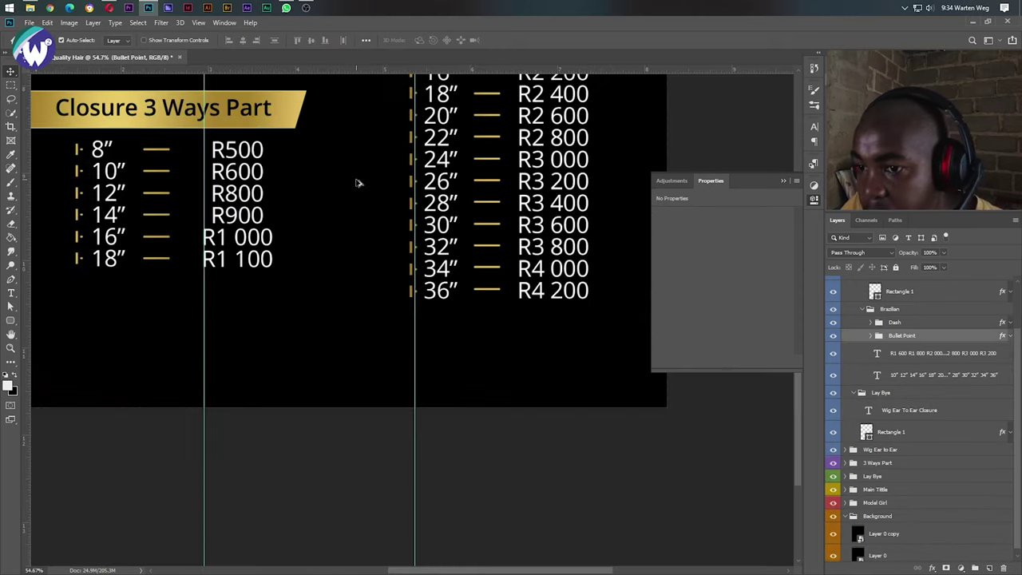
scroll(358, 184, "down", 2)
scroll(357, 183, "down", 1)
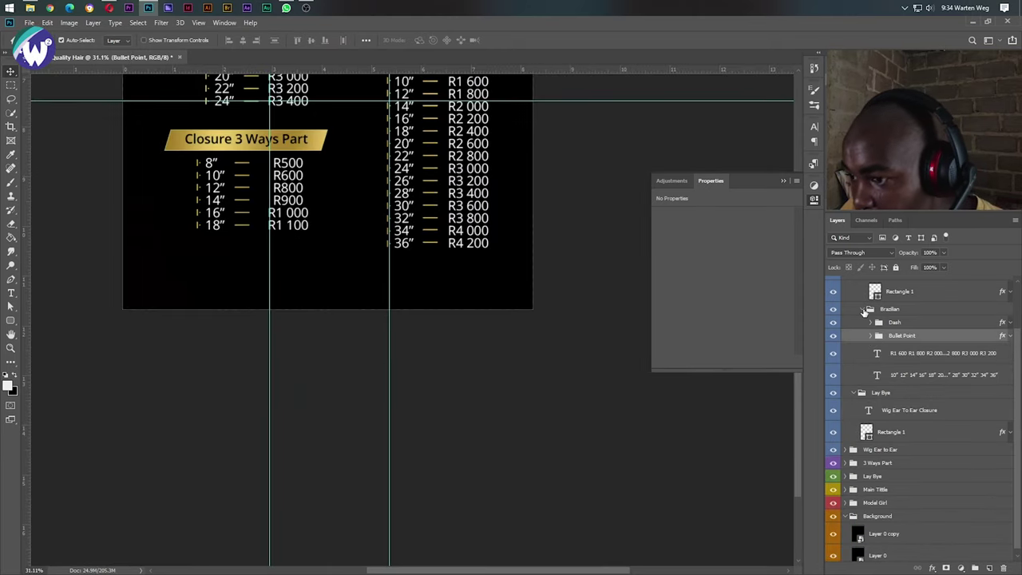
left_click(863, 310)
left_click(853, 297)
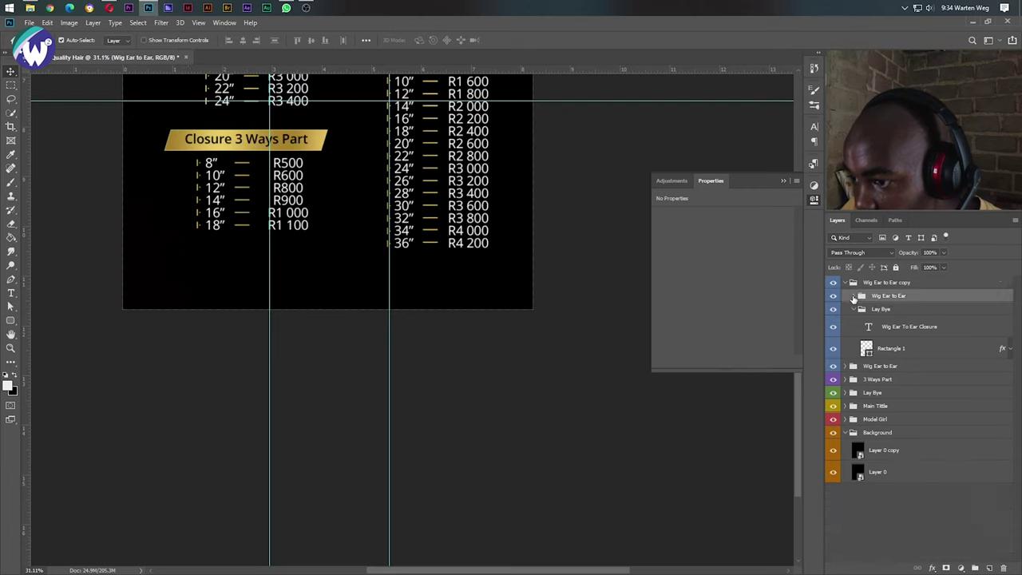
left_click(849, 285)
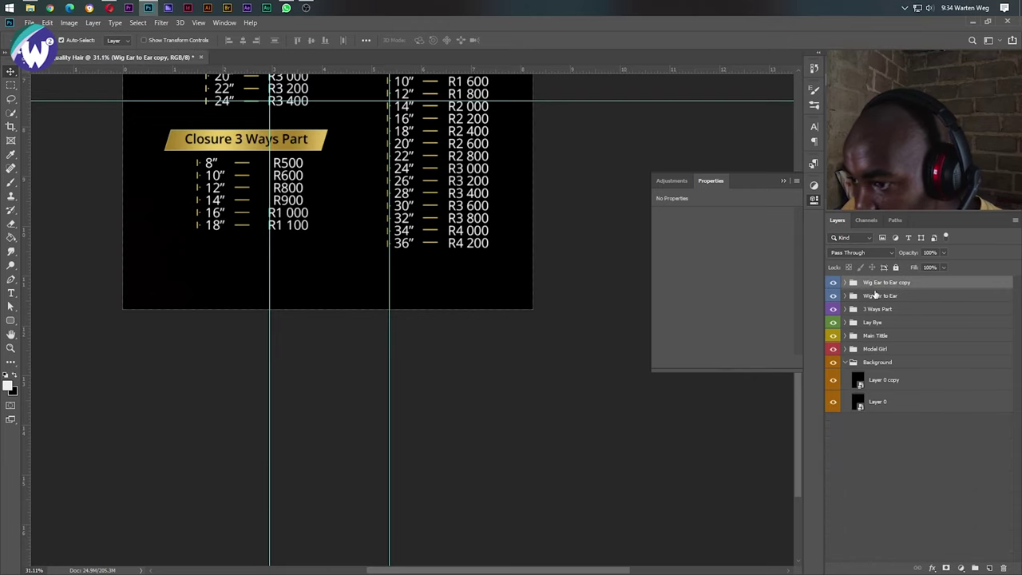
Name the copied group '5 Bundles' and deselect it
scroll(479, 232, "up", 1)
scroll(477, 230, "down", 3)
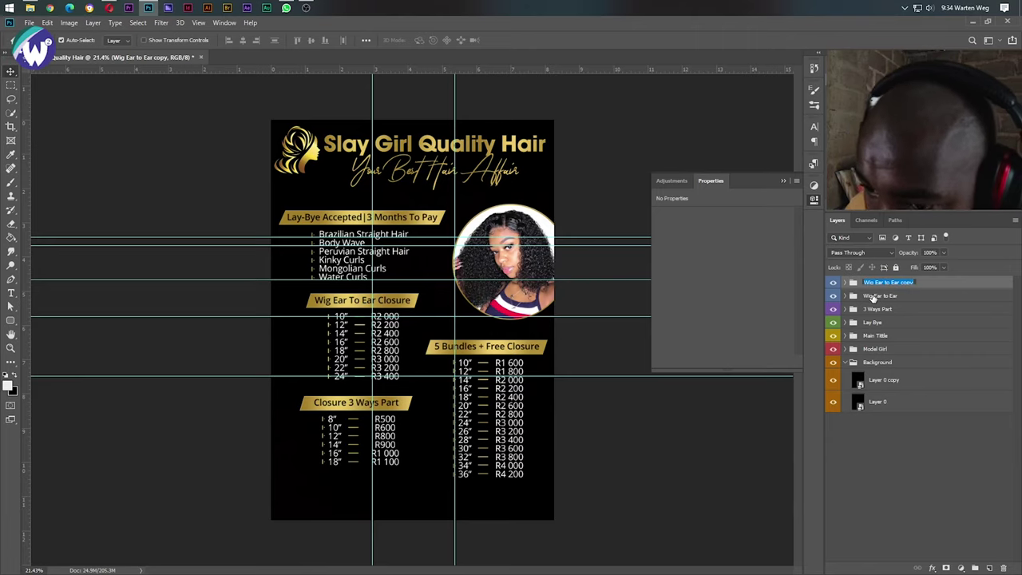
type("5 Bundles")
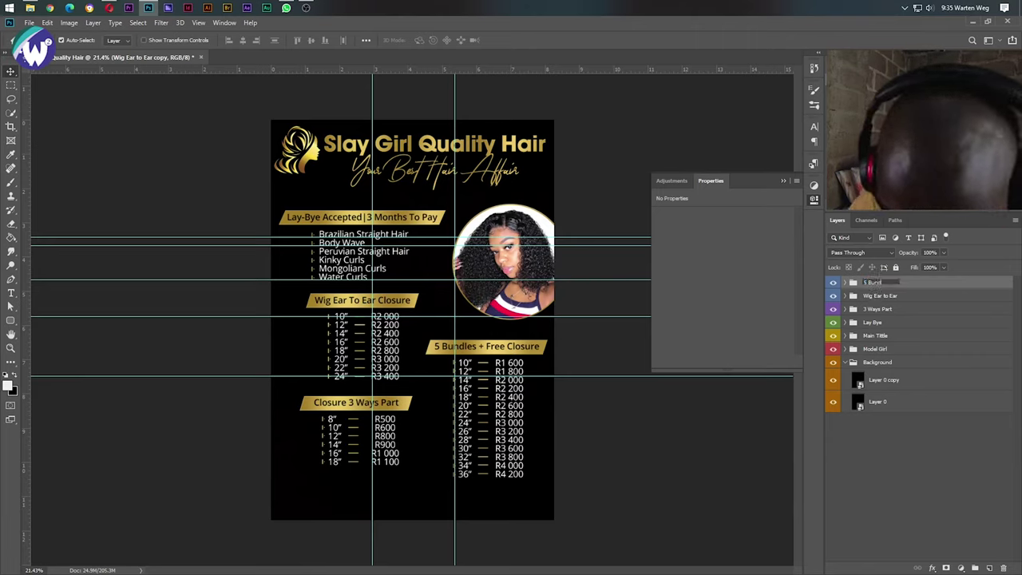
key("Return")
right_click(918, 285)
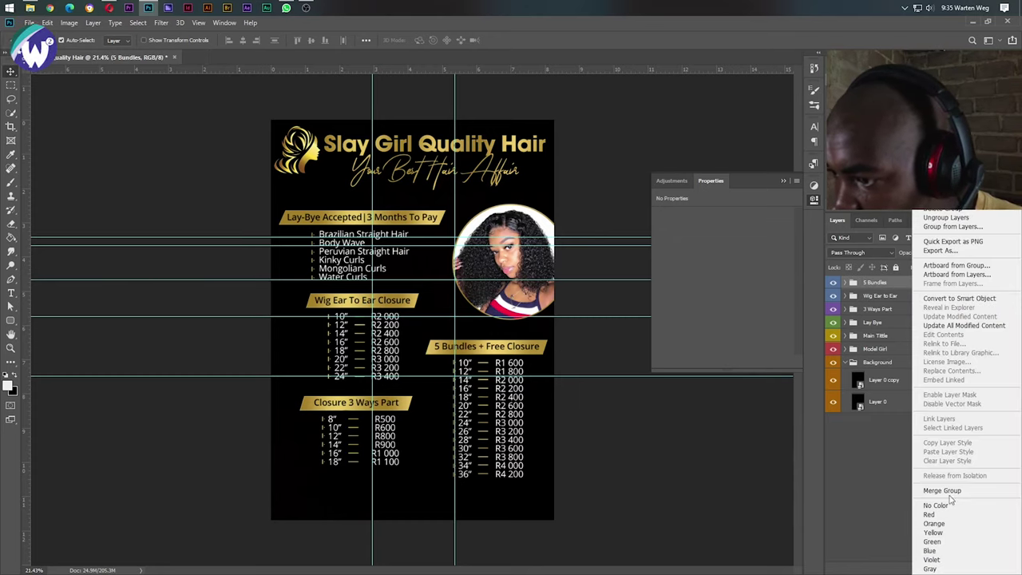
key("Escape")
left_click(885, 501)
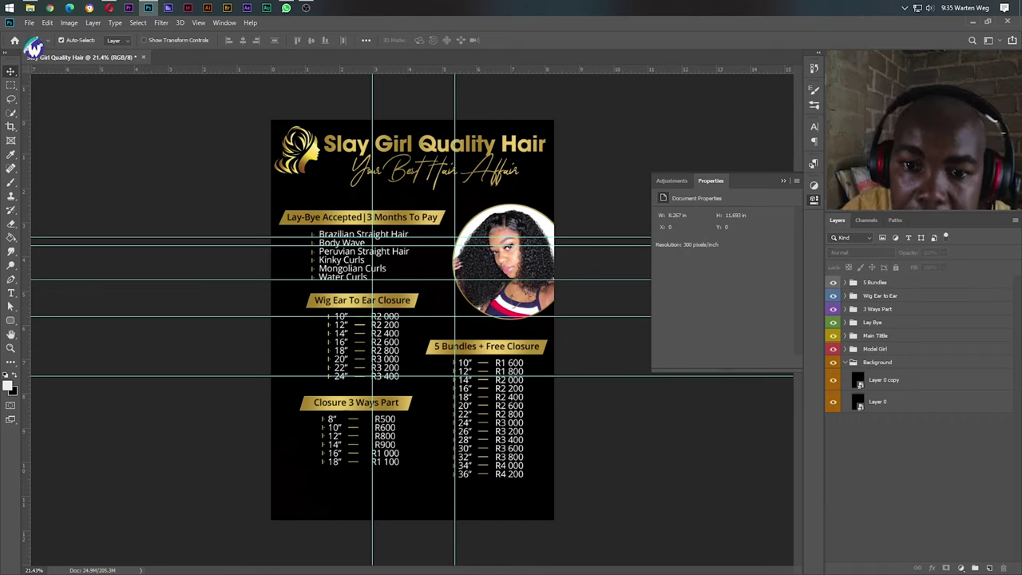
Draw a closed curved wave path with the Pen tool across the flyer's bottom
left_click(12, 280)
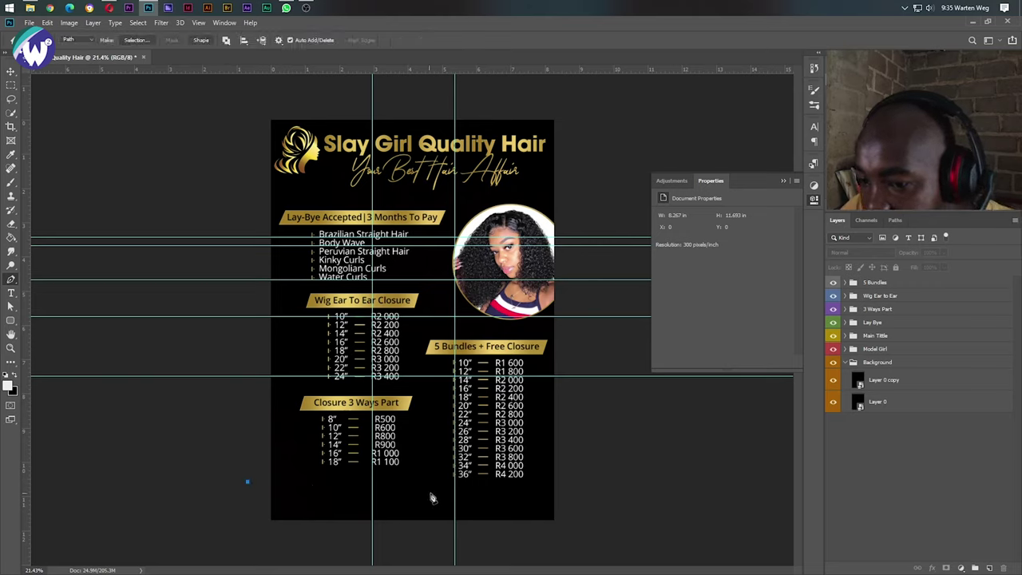
mouse_move(559, 471)
left_mouse_down()
mouse_move(622, 418)
mouse_move(641, 422)
left_mouse_up()
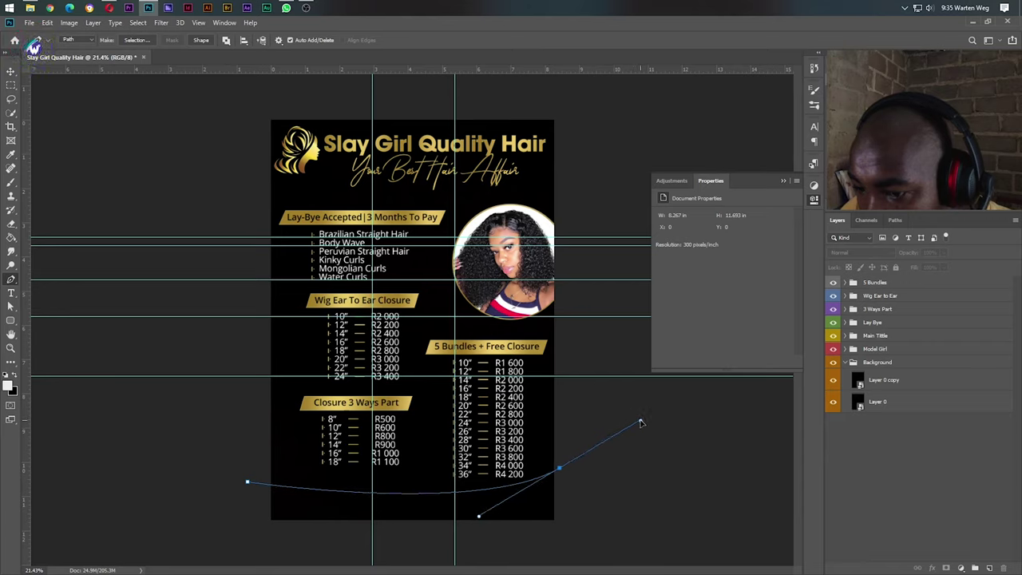
left_click(641, 514)
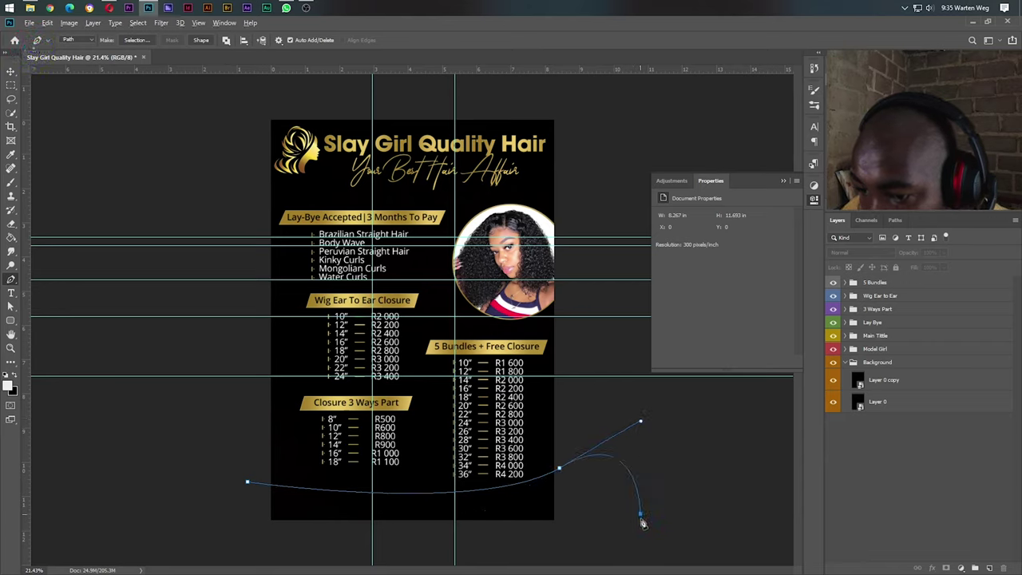
left_click(523, 558)
left_click(193, 543)
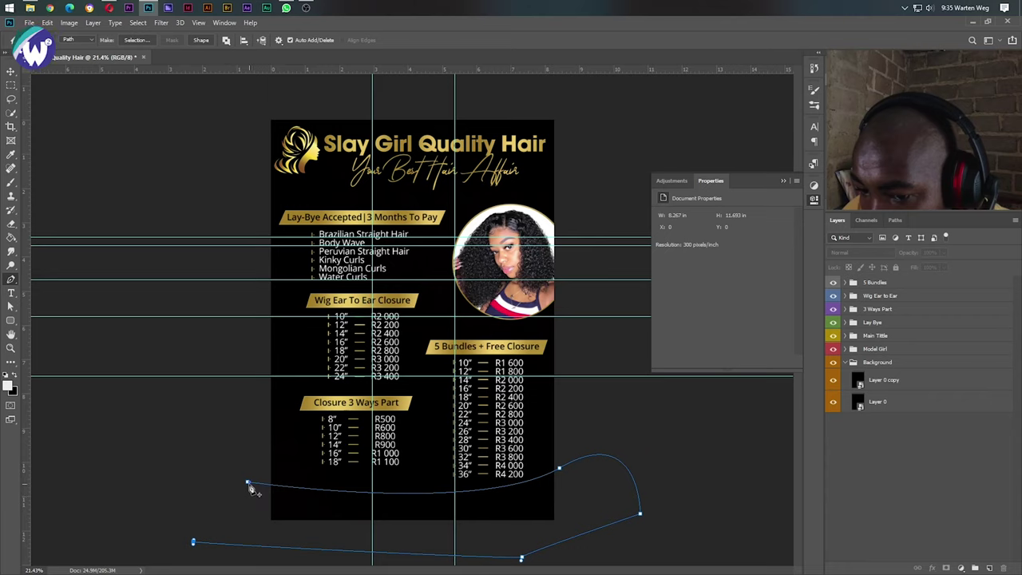
left_click(247, 485)
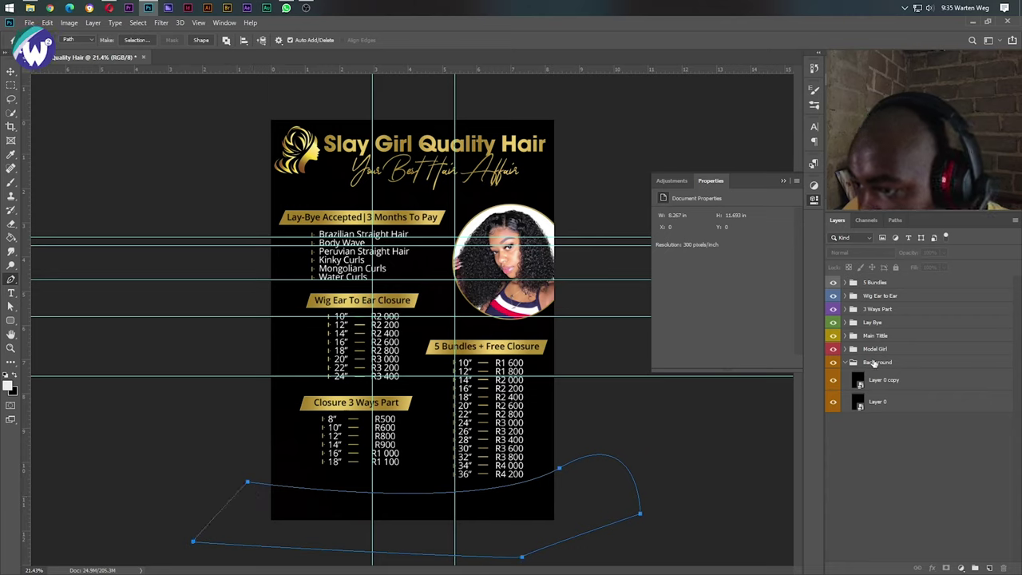
Add an empty layer above 5 Bundles and turn the wave path into an unfeathered selection
left_click(918, 285)
left_click(990, 568)
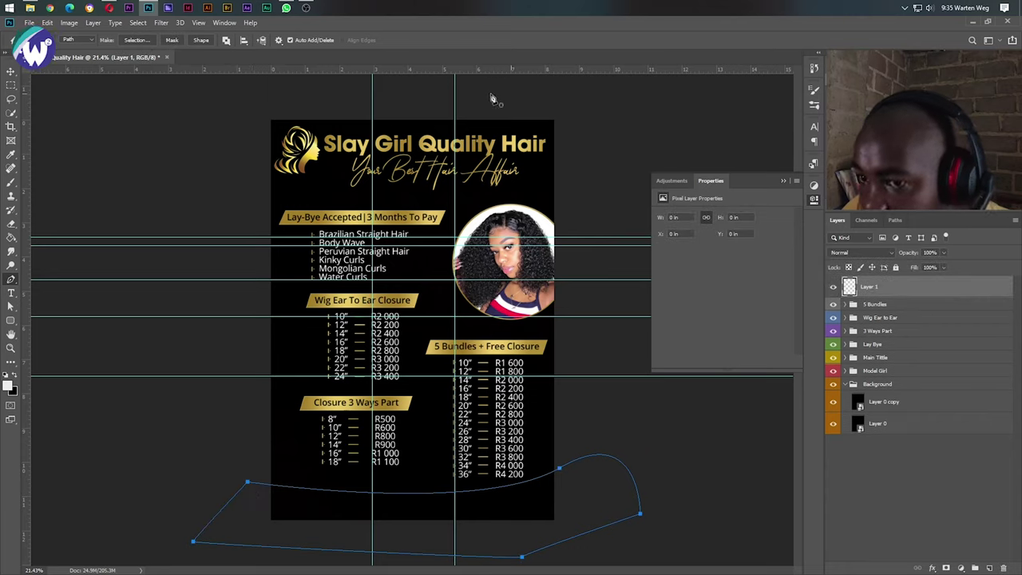
right_click(541, 493)
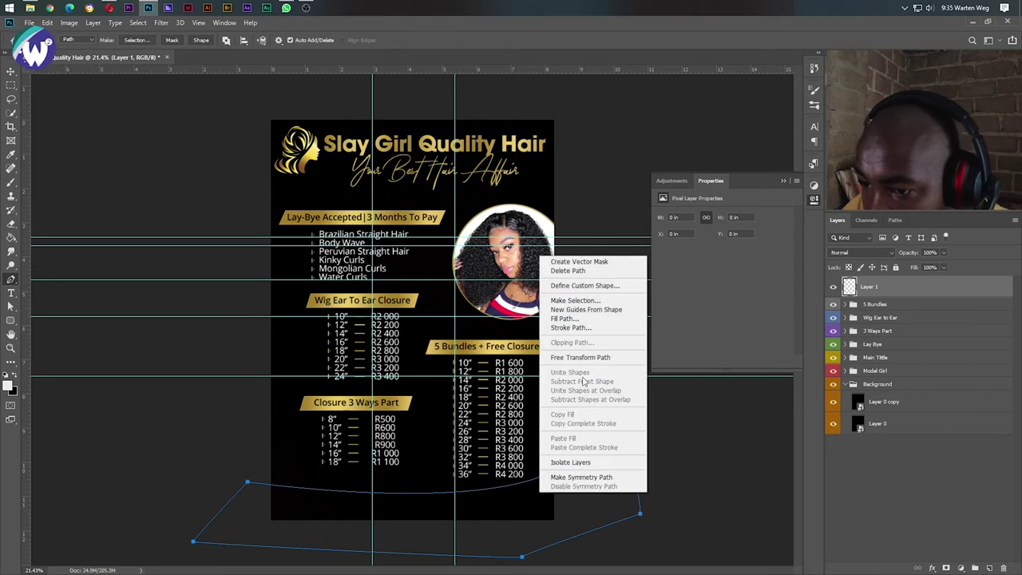
left_click(575, 301)
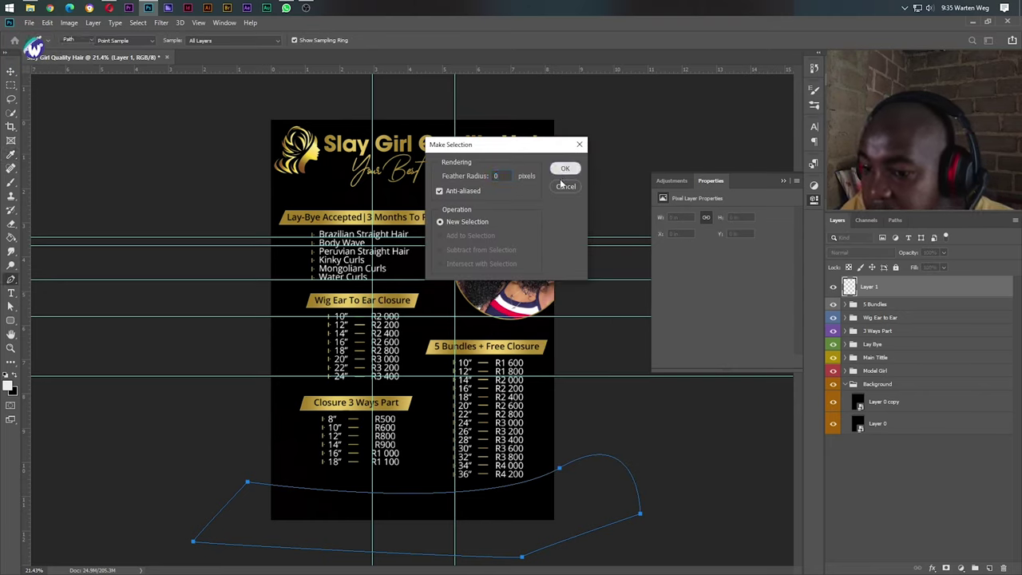
left_click(564, 168)
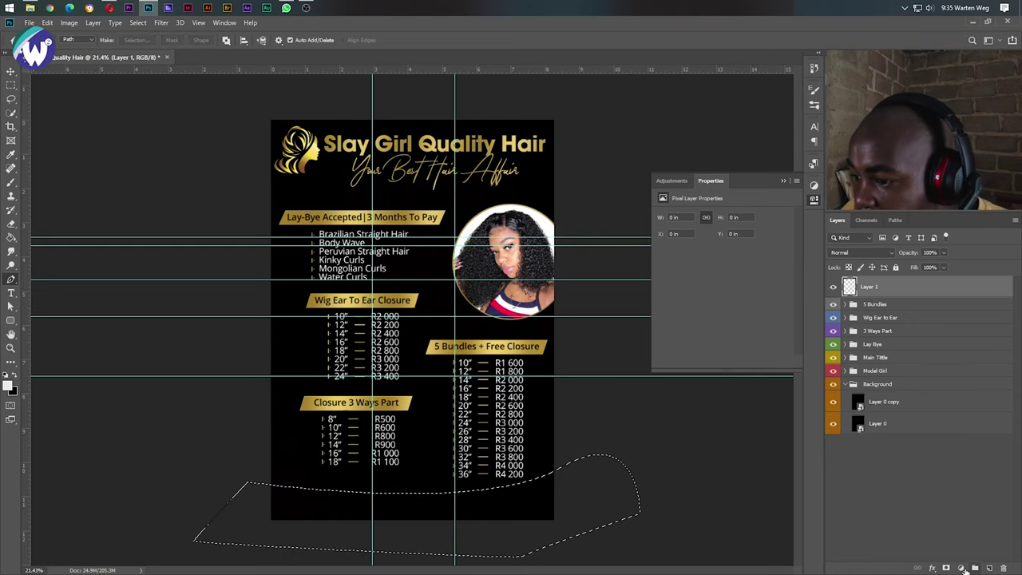
Fill the wave selection with a near-white Solid Color fill layer
left_click(963, 568)
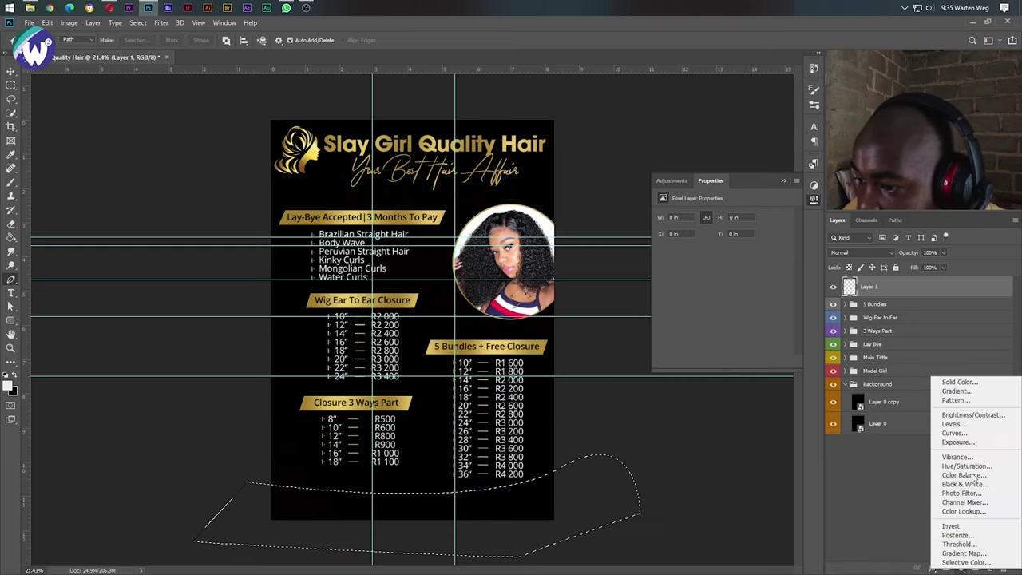
left_click(931, 384)
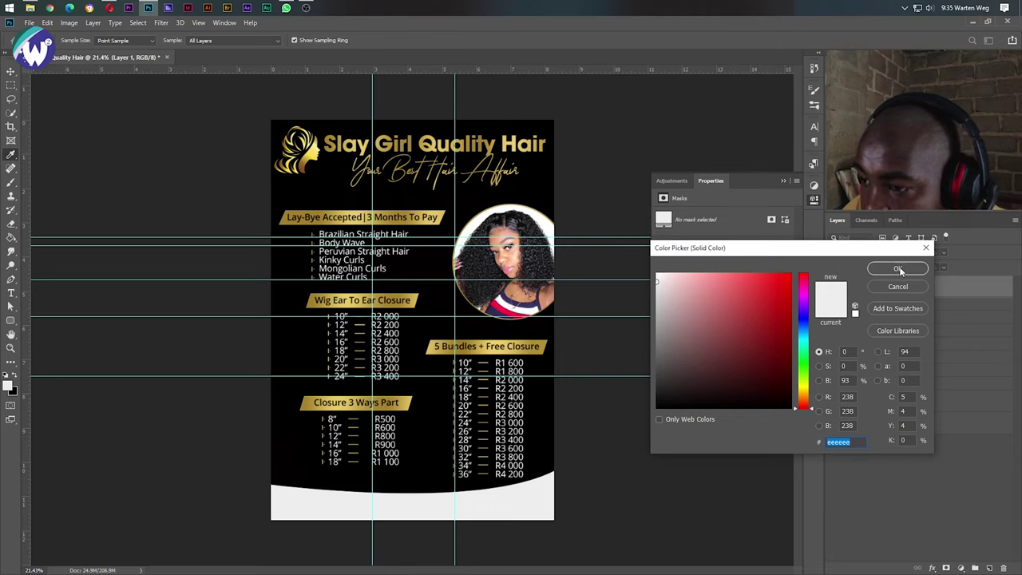
left_click(900, 270)
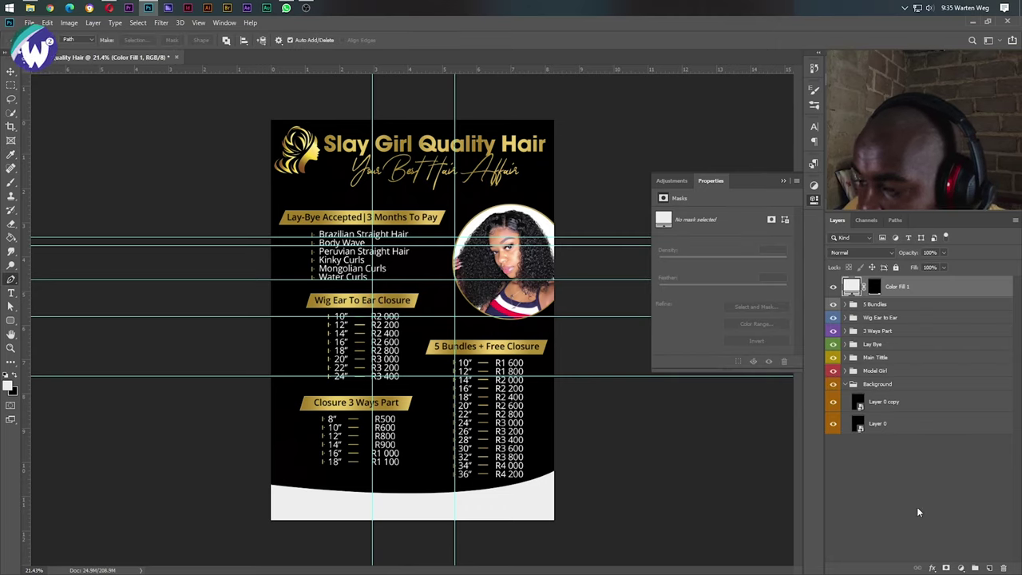
Give the wave a gold Gradient Overlay and a 12 px gradient Stroke at scale 65
left_click(932, 566)
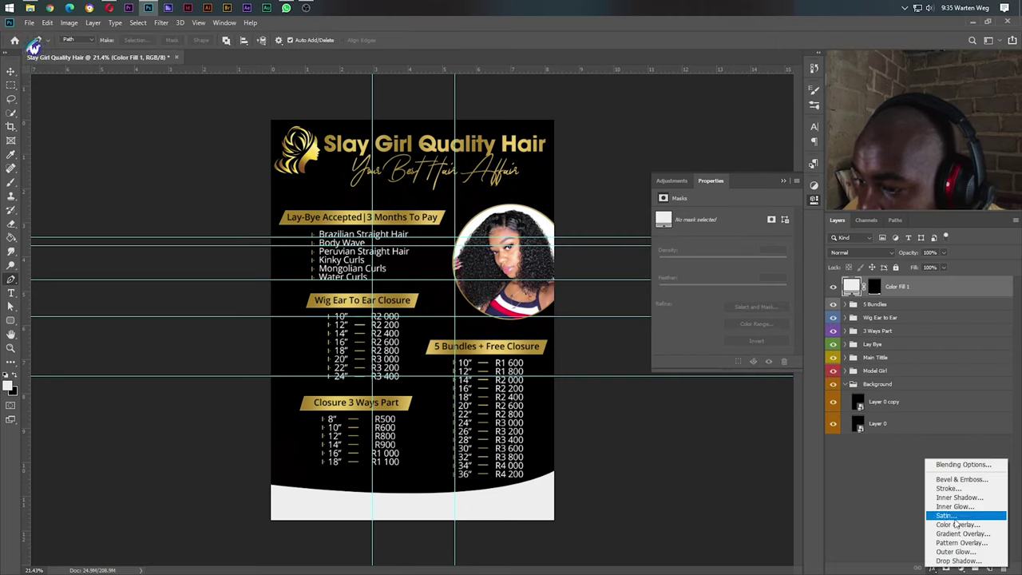
left_click(957, 525)
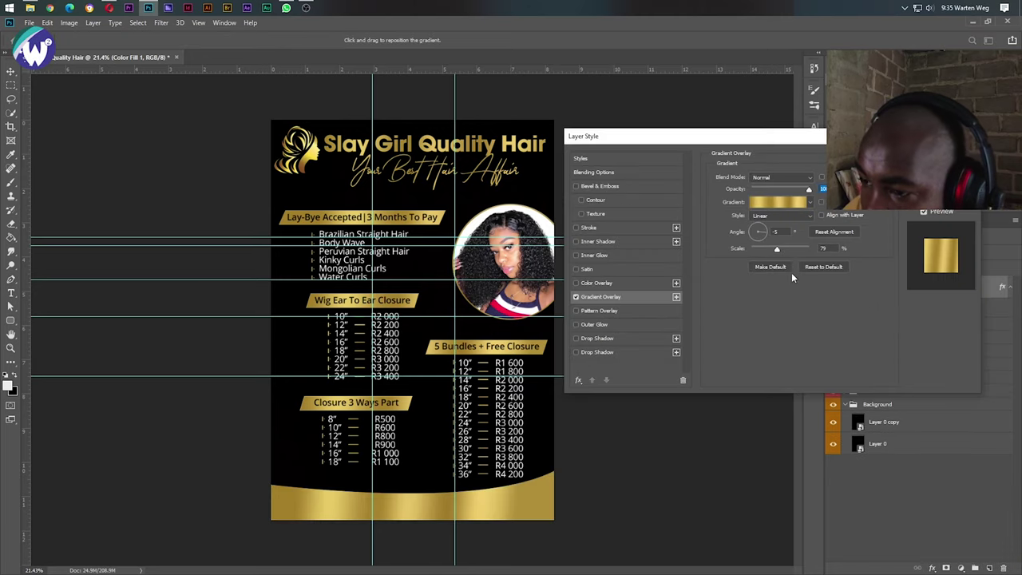
left_click(591, 227)
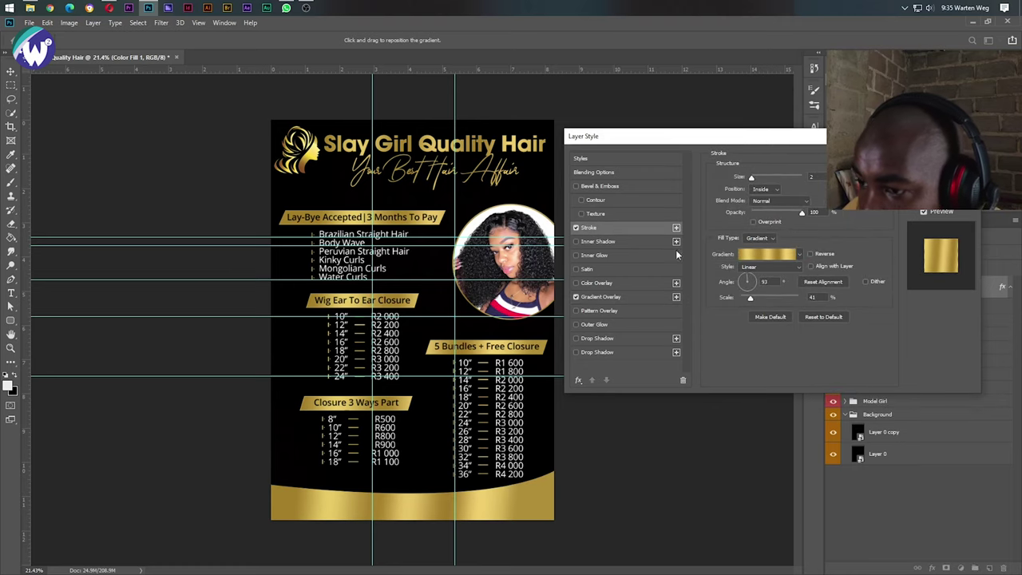
left_click(811, 176)
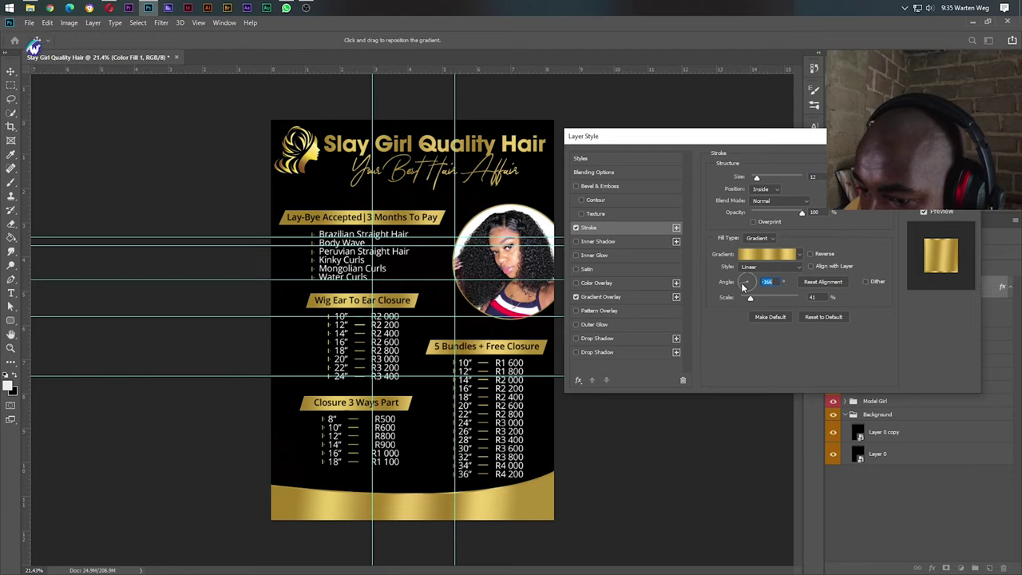
left_click(760, 299)
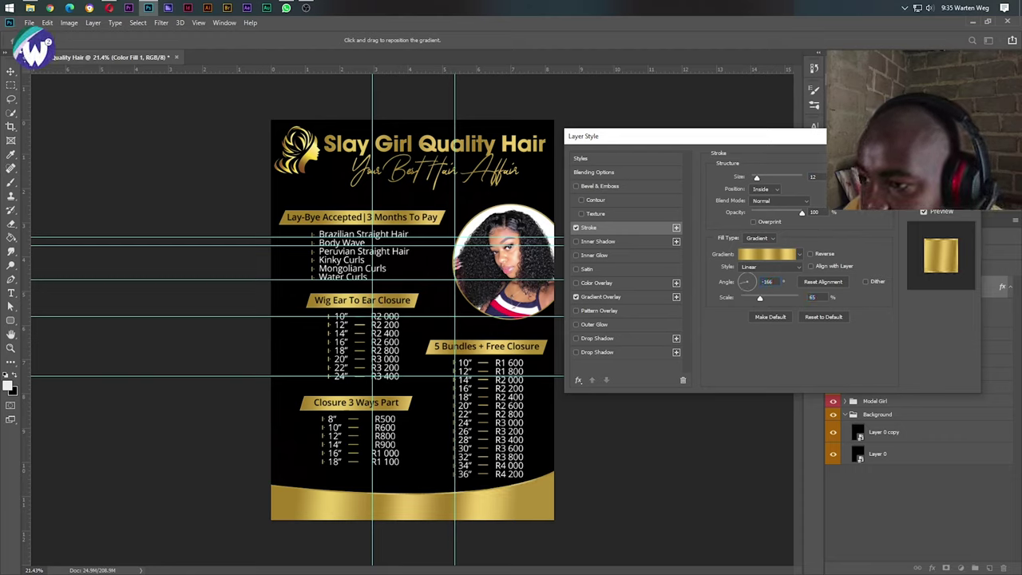
key("Return")
scroll(345, 501, "up", 2)
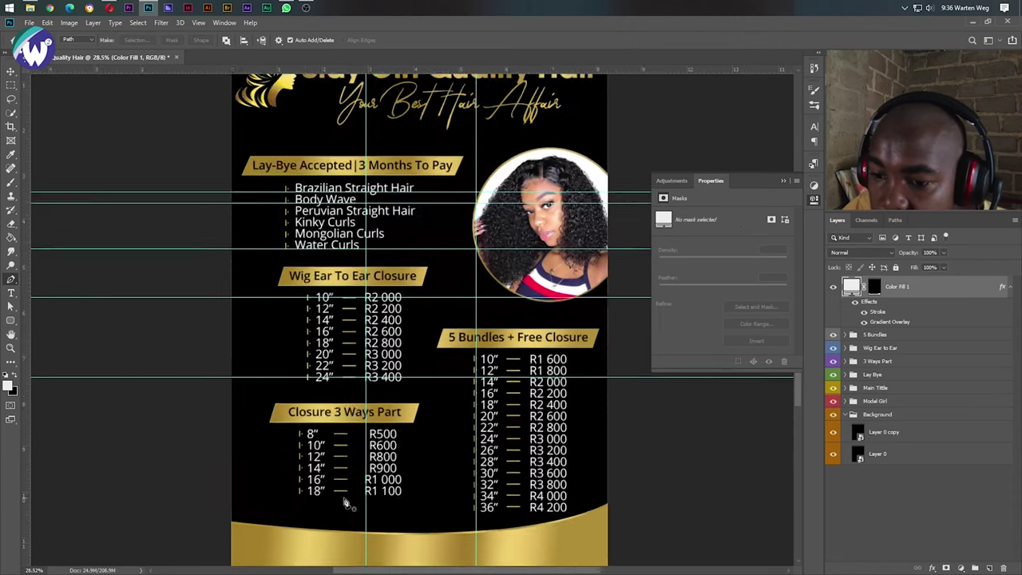
scroll(345, 502, "up", 1)
scroll(345, 502, "down", 3)
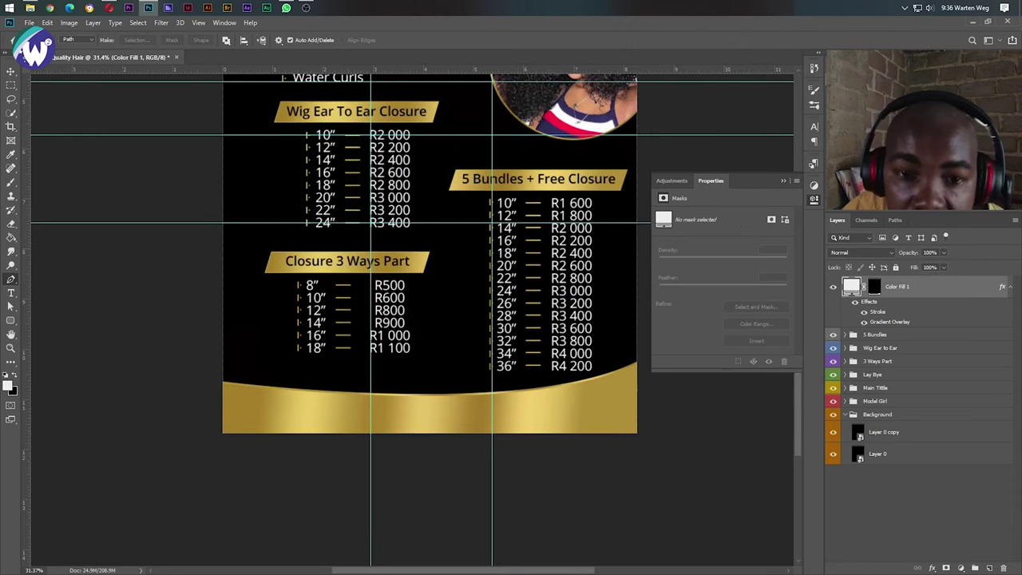
left_click(286, 7)
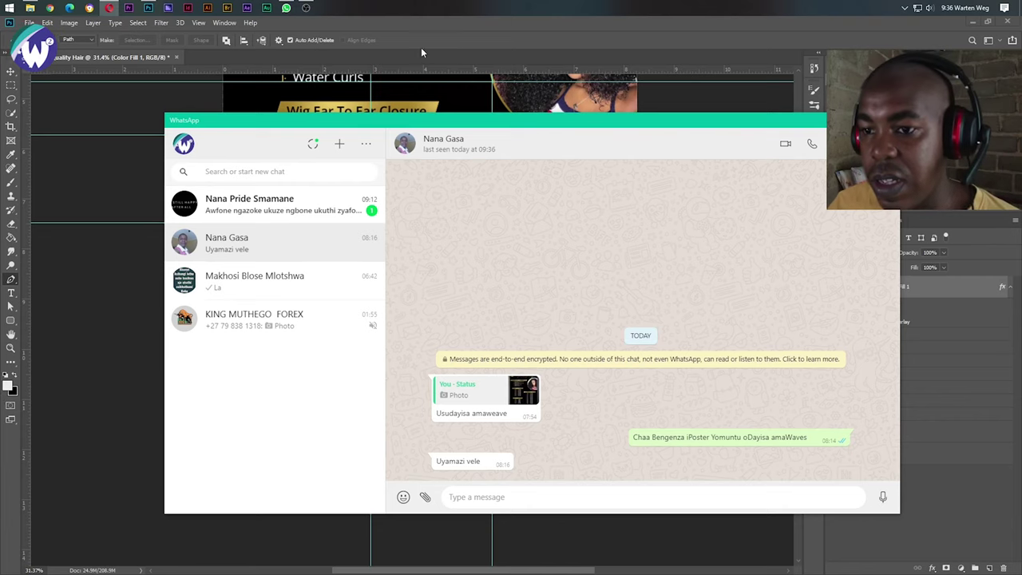
left_click(437, 31)
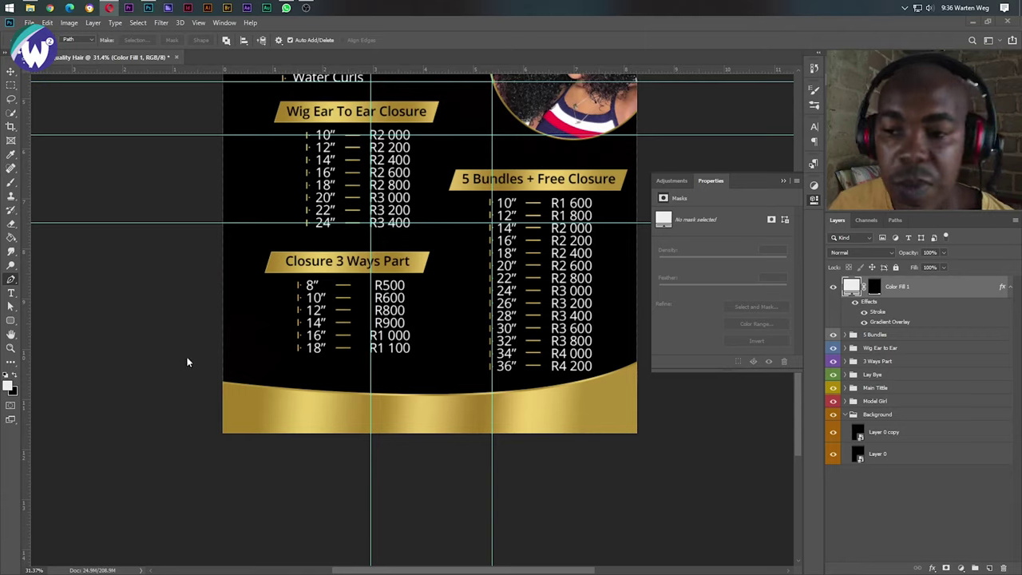
Place an 18 pt white Open Sans text box on the gold footer and start typing 'Call'
left_click(429, 450)
key("t")
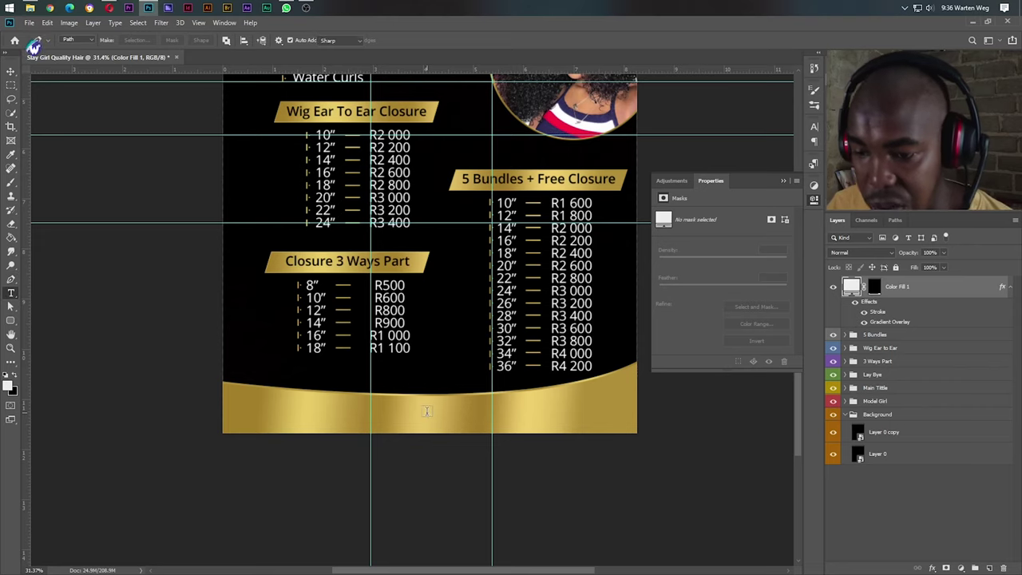
left_click(428, 410)
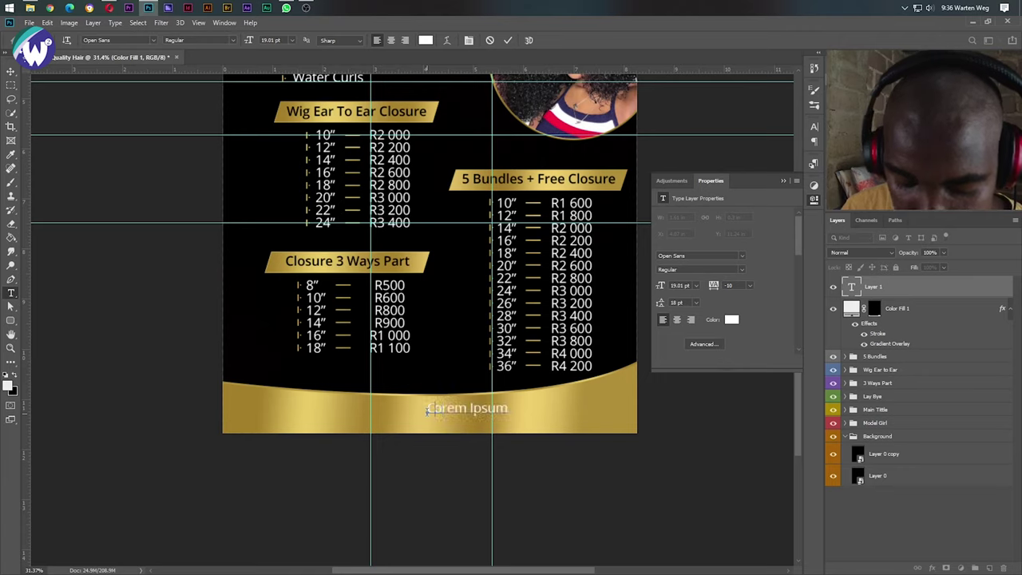
type("Call")
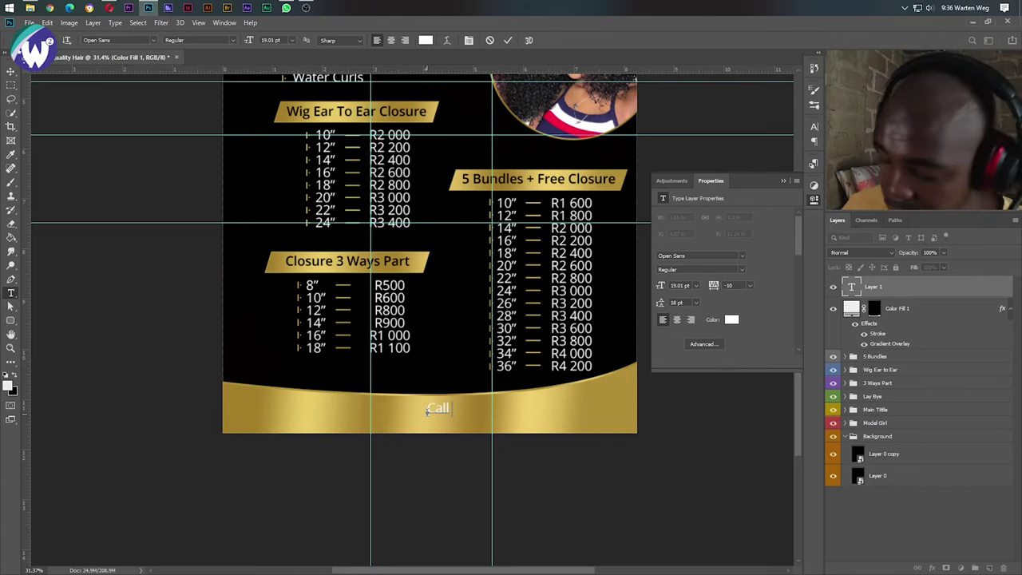
scroll(427, 410, "down", 3)
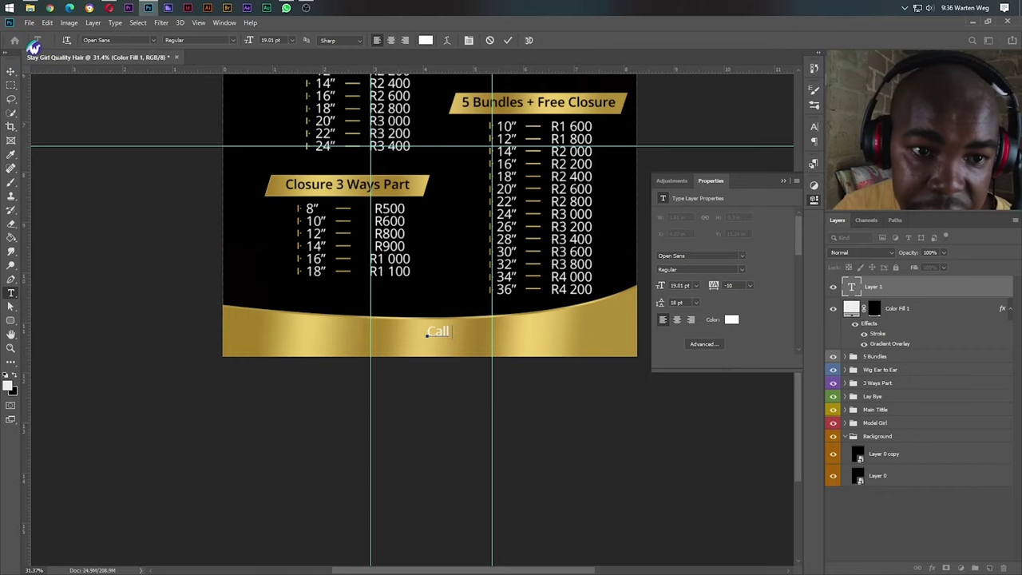
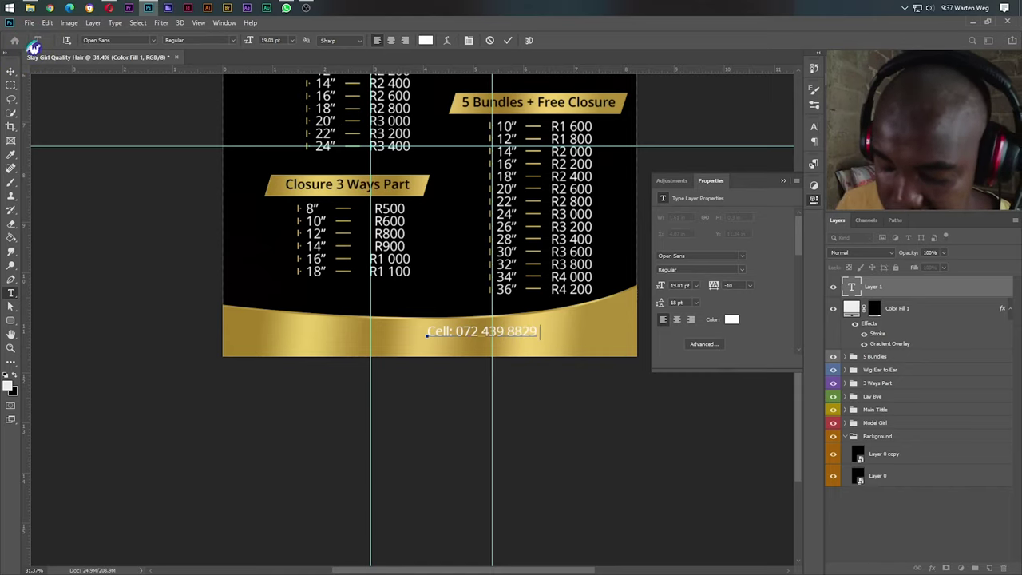
Add the e-mail after the phone number, centre the line in the gold band, and colour it black
key("ctrl+v")
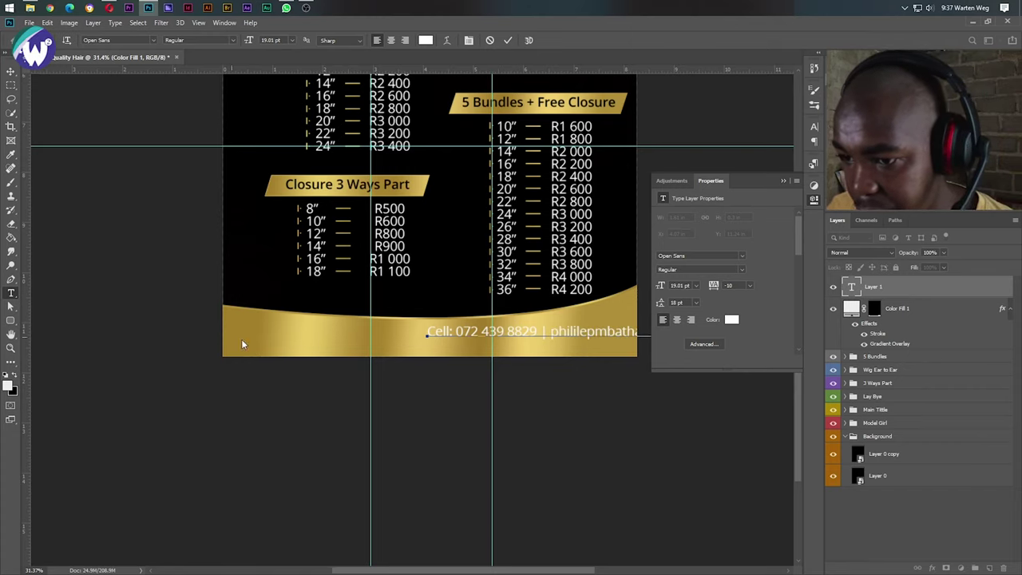
left_click_drag(403, 355, 306, 353)
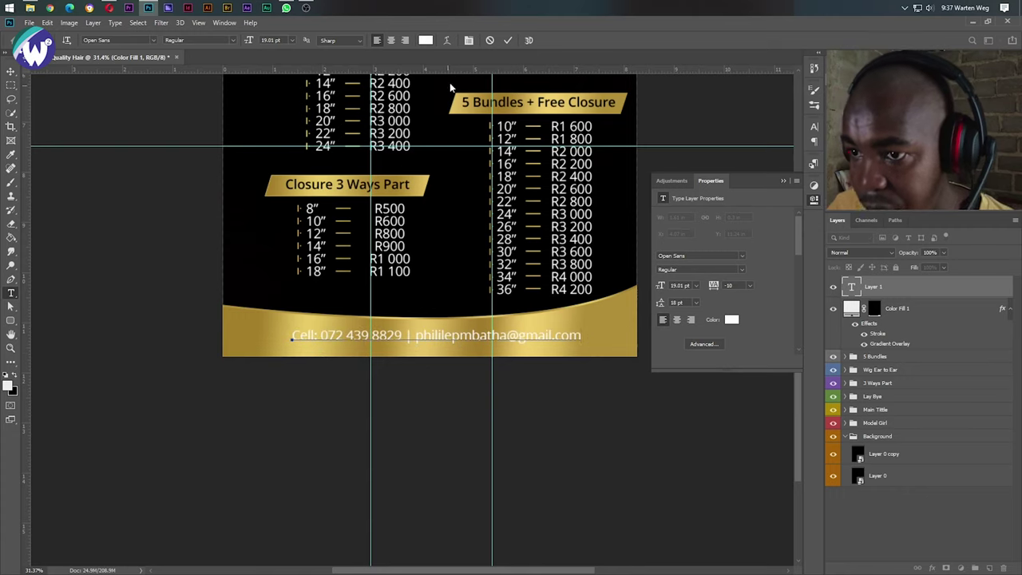
left_click(508, 40)
left_click(426, 40)
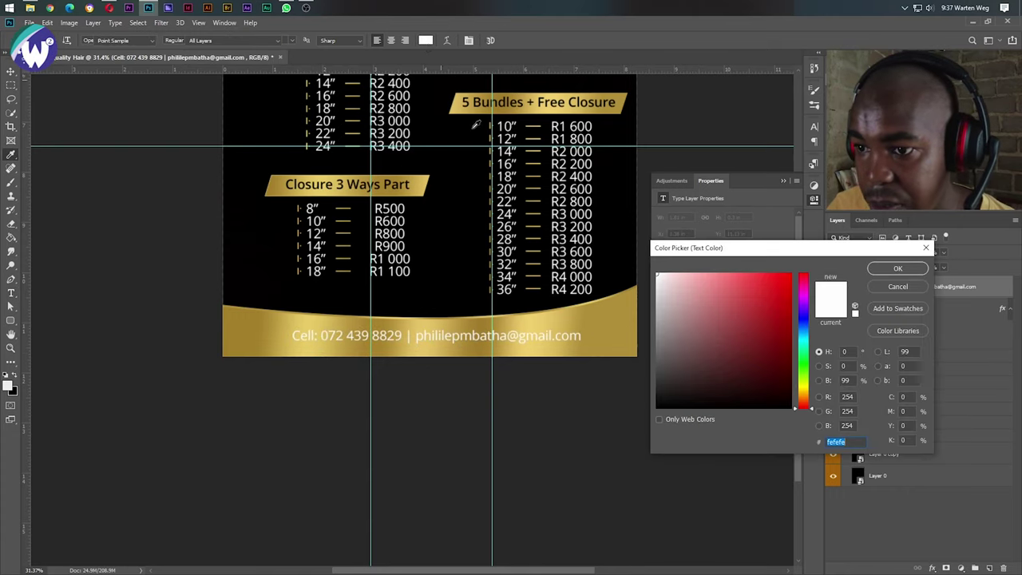
left_click_drag(700, 365, 787, 423)
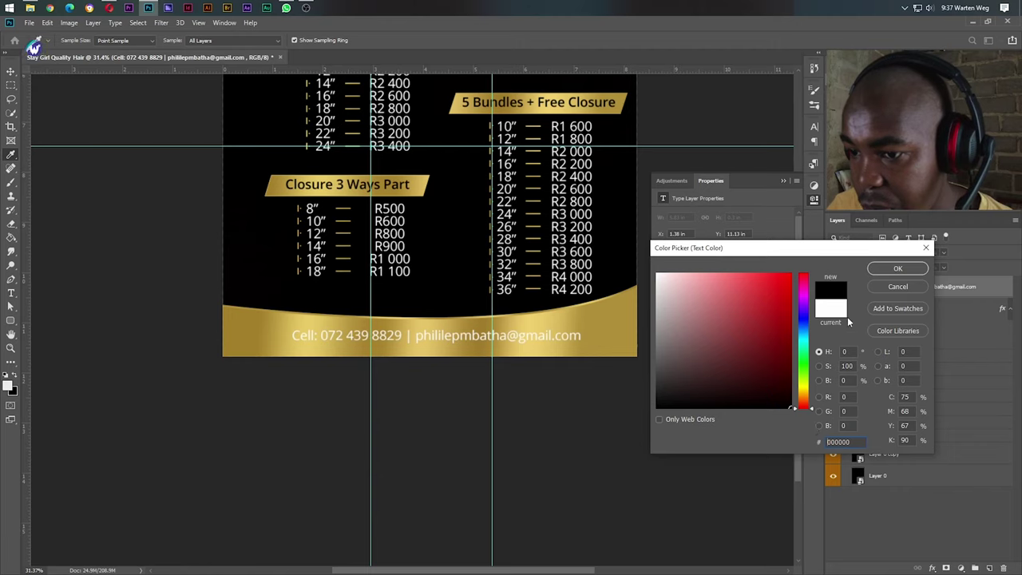
left_click(881, 269)
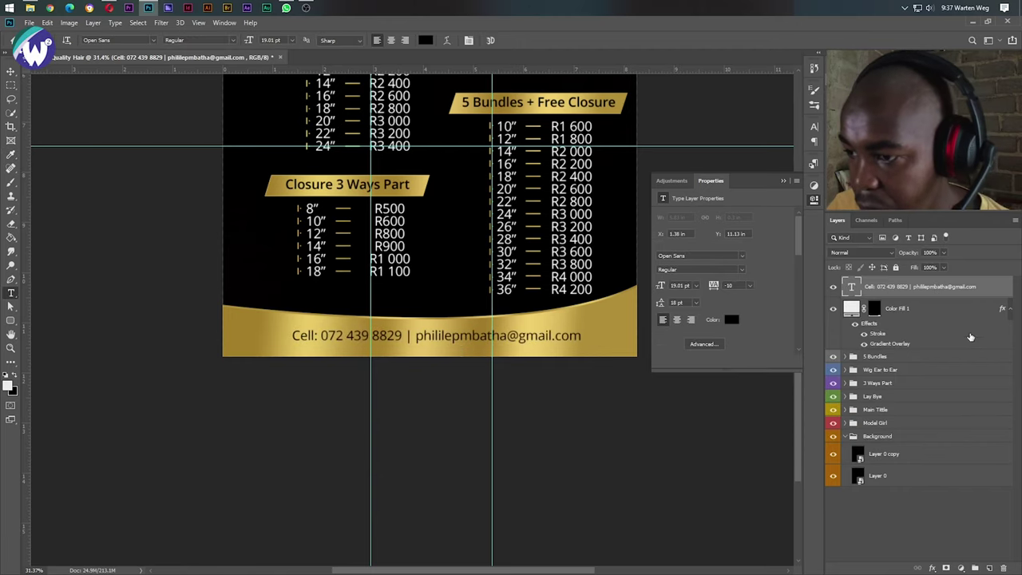
Set the contact line's font weight to Open Sans Bold in the Character panel
left_click(671, 182)
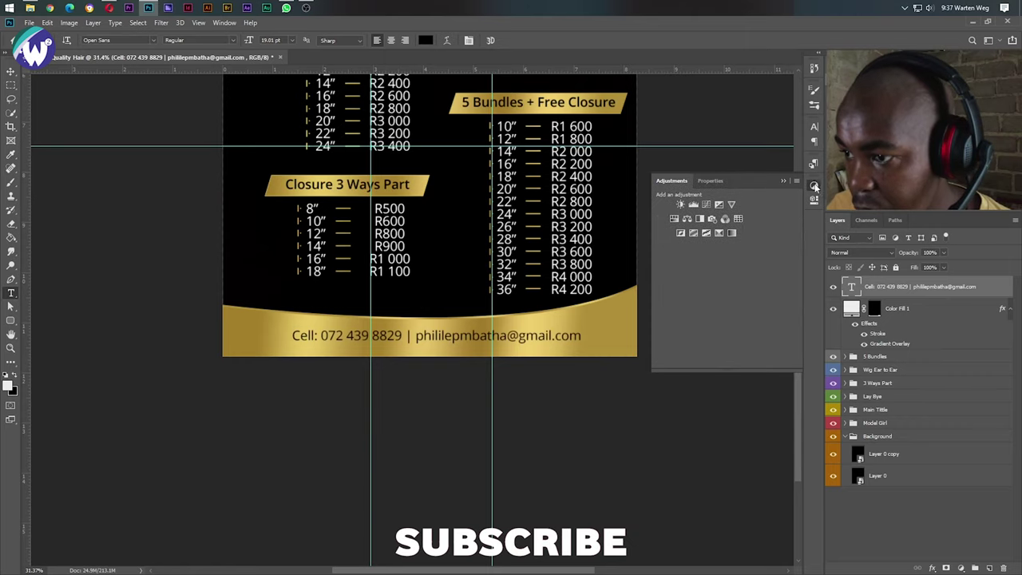
left_click(814, 126)
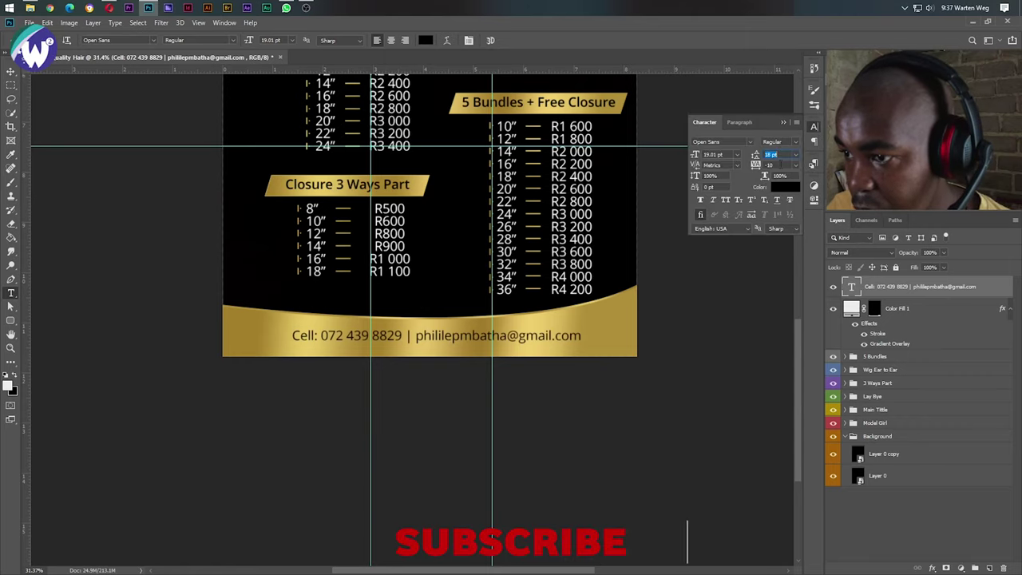
left_click(787, 141)
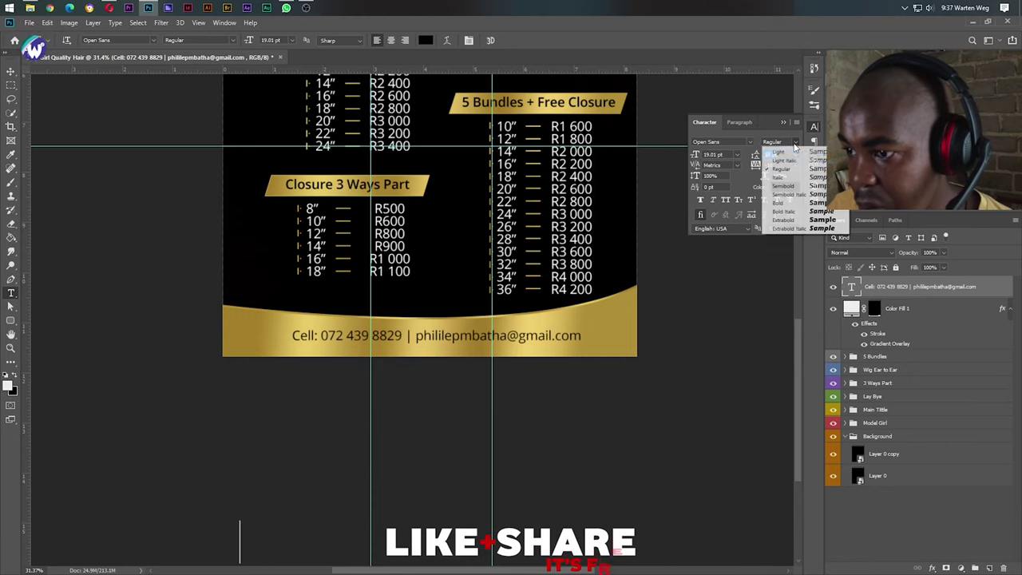
left_click(803, 204)
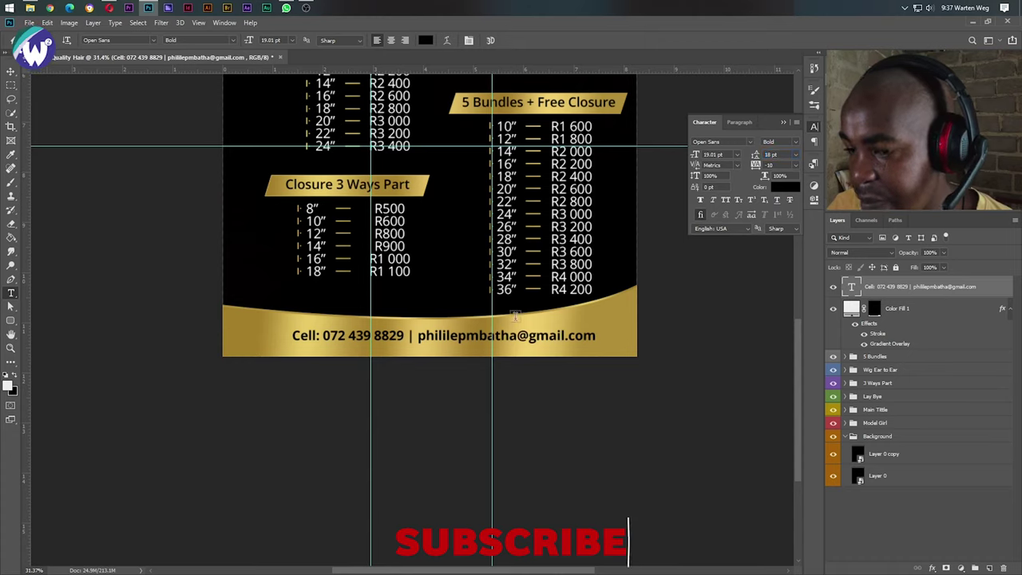
Type the owner's name as a second line below the contact details, clear of the e-mail
left_click(445, 348)
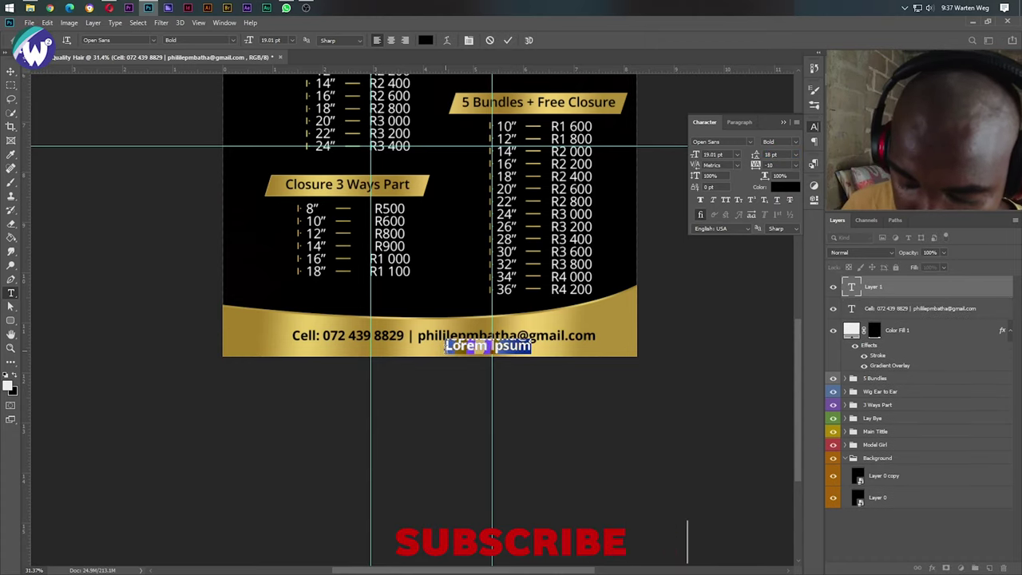
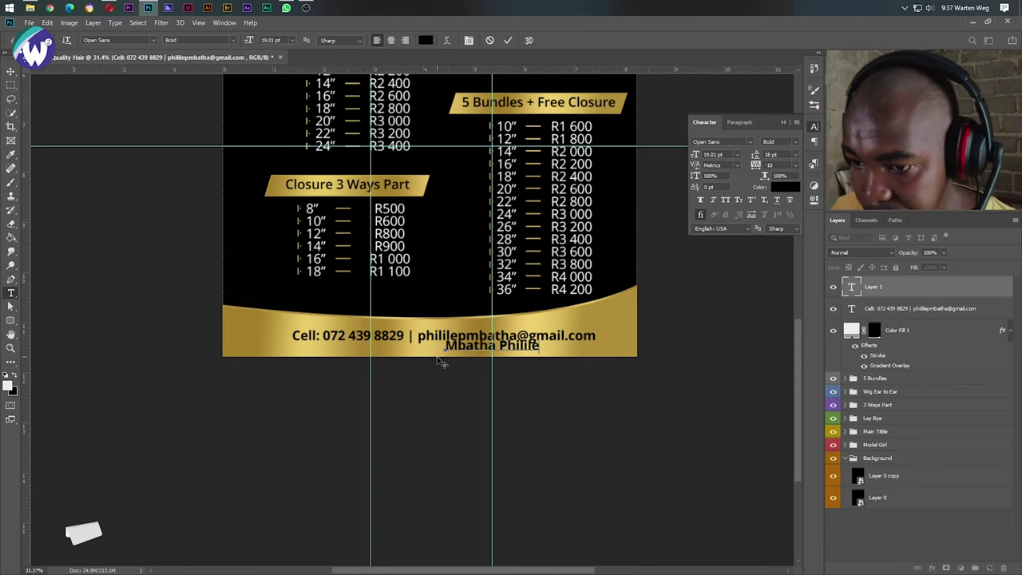
left_click_drag(437, 361, 430, 365)
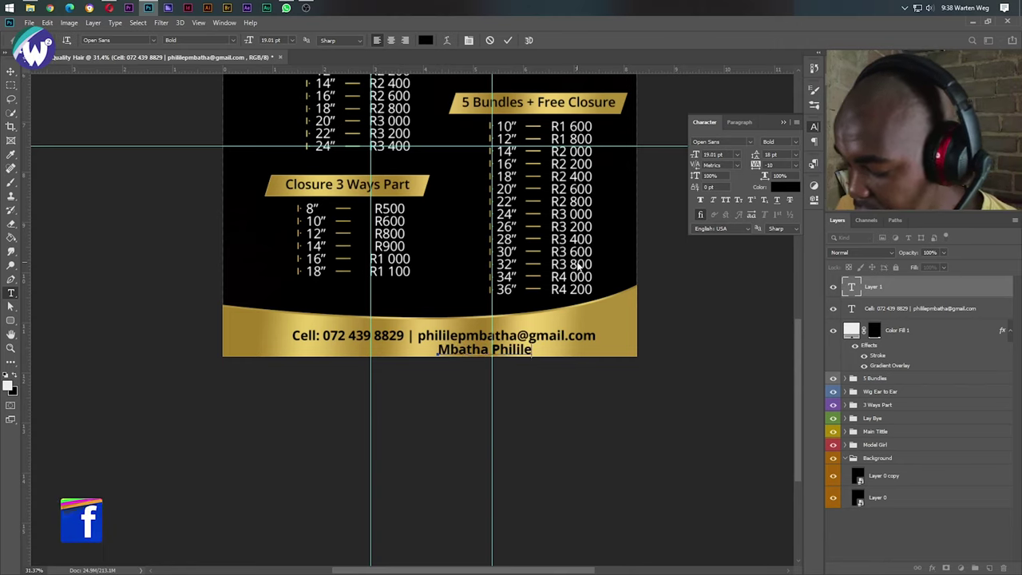
key("ctrl+Return")
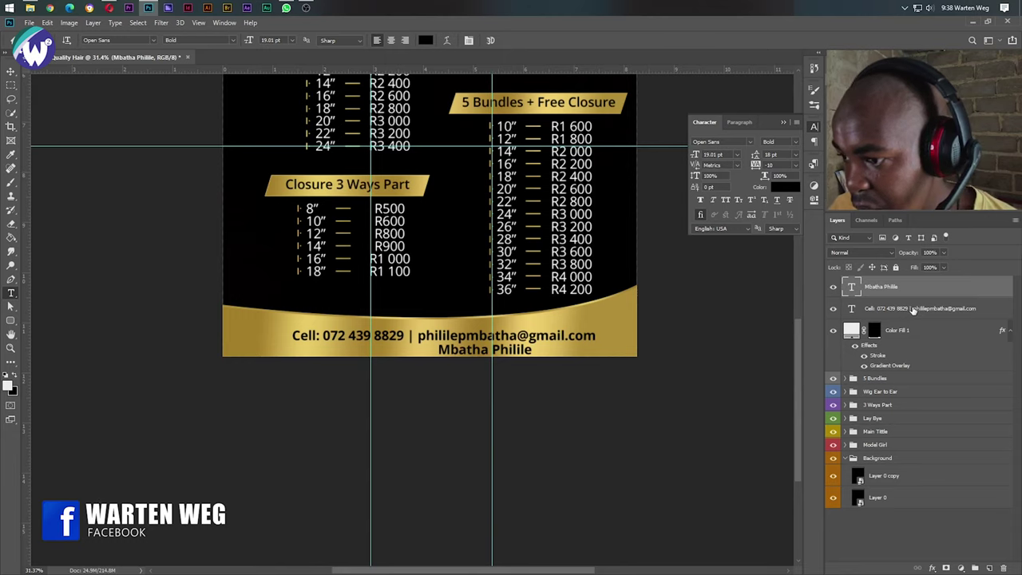
Centre the contact line horizontally on the canvas and nudge it up slightly
left_click(913, 310)
key("ctrl+a")
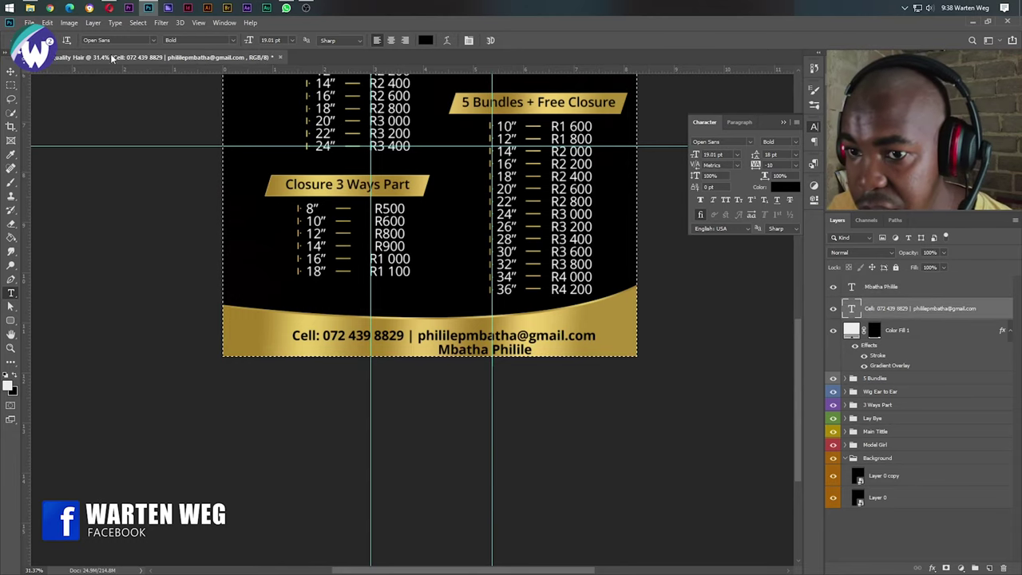
key("v")
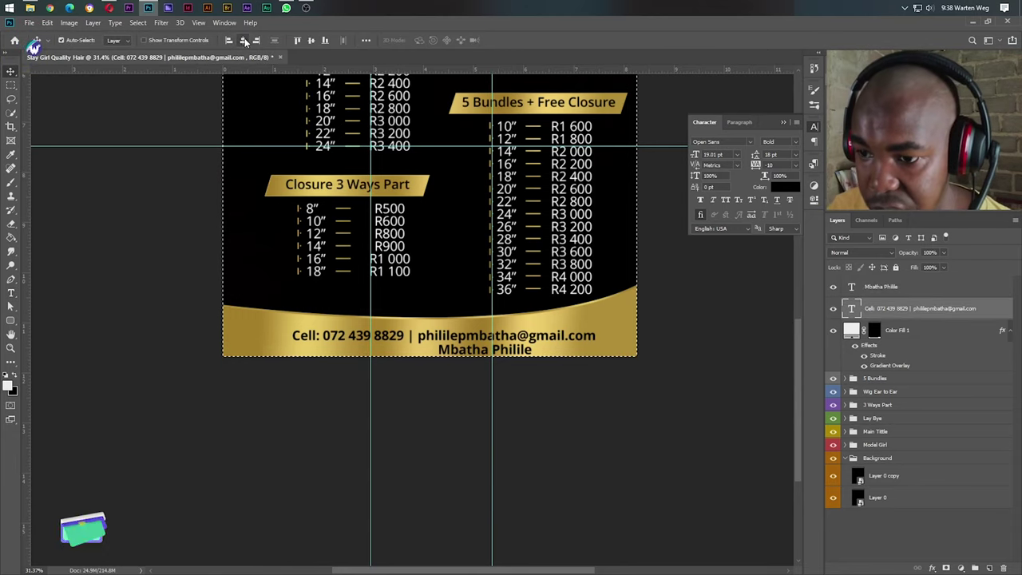
left_click(243, 40)
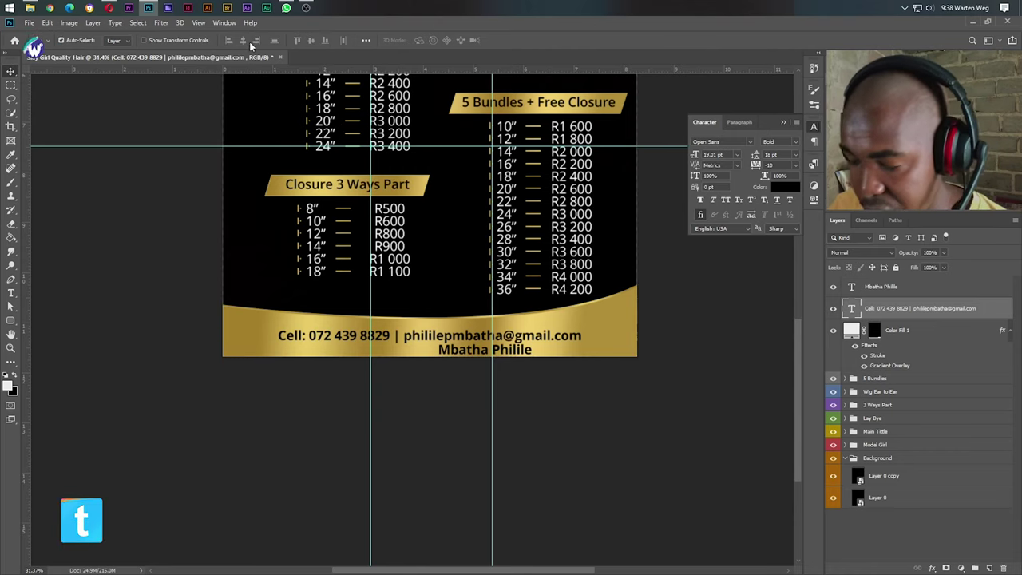
key("Up")
key("Up")
key("Up")
key("Up")
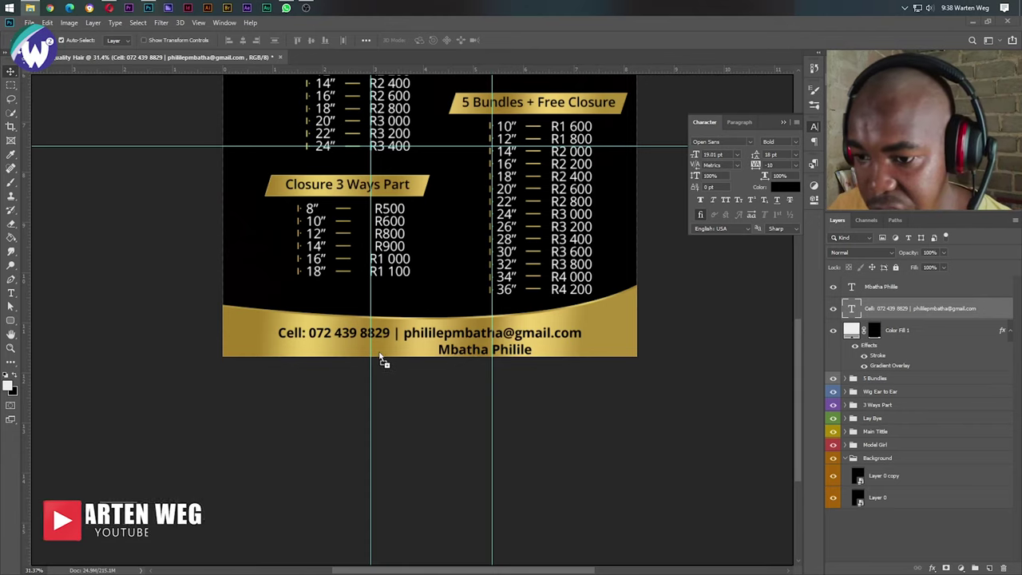
Paste the Facebook and Instagram icons and shrink them onto the gold bar
key("ctrl+v")
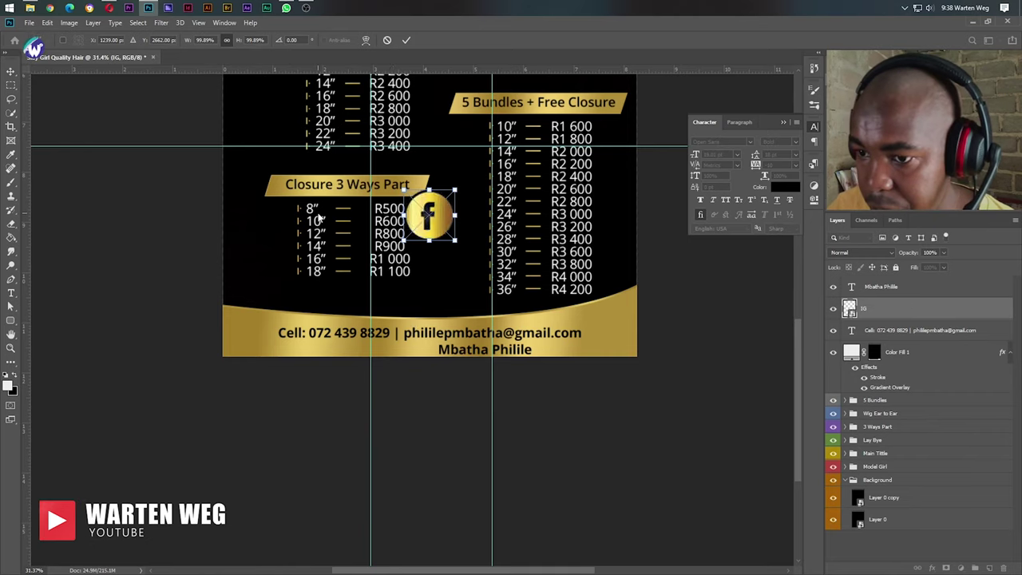
key("Return")
key("ctrl+v")
key("Return")
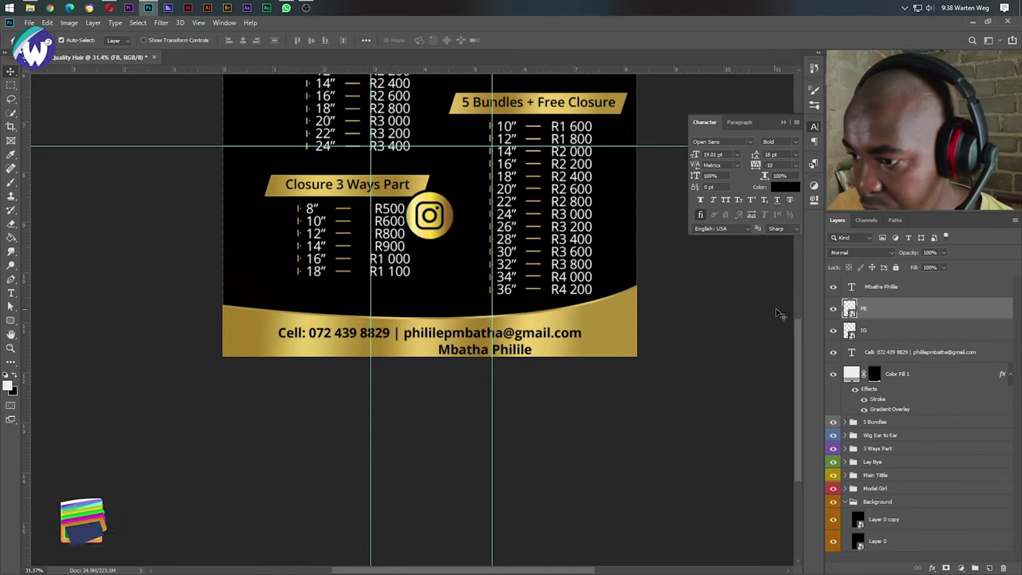
left_click(865, 330, "shift")
key("ctrl+t")
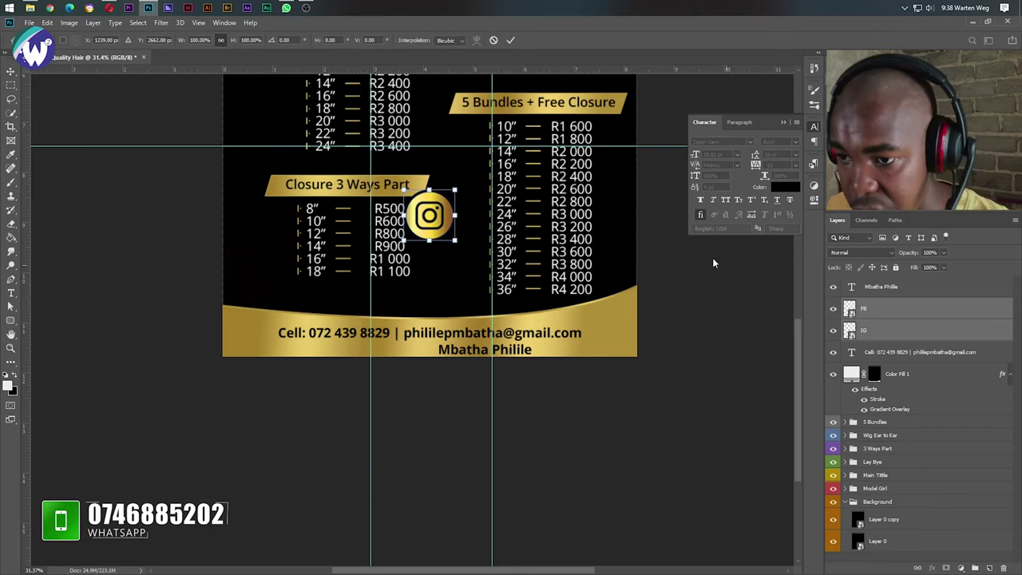
mouse_move(454, 189)
left_mouse_down()
mouse_move(389, 339)
mouse_move(395, 348)
left_mouse_up()
scroll(402, 367, "up", 3)
scroll(401, 367, "up", 1)
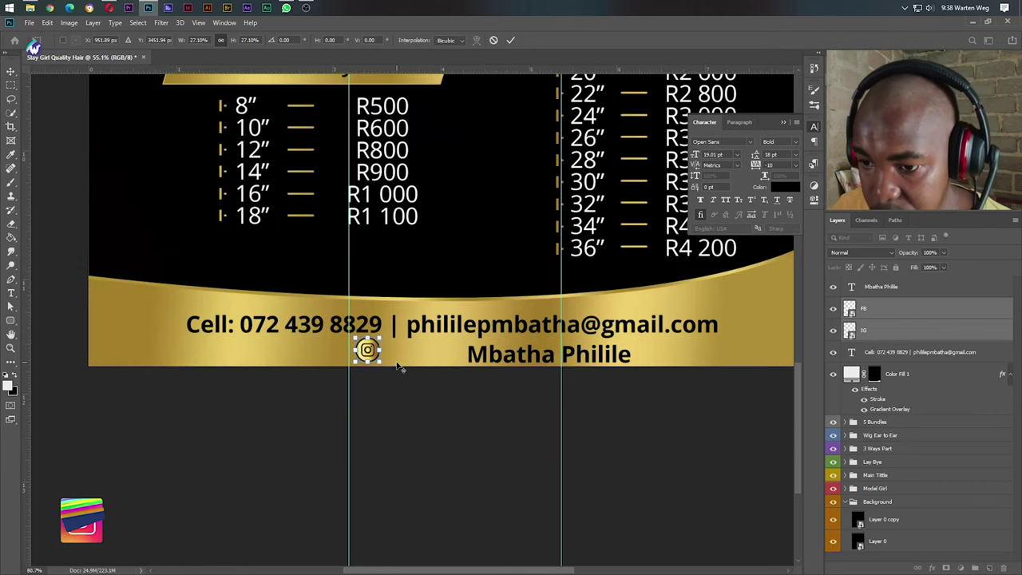
scroll(402, 368, "up", 2)
left_click(510, 41)
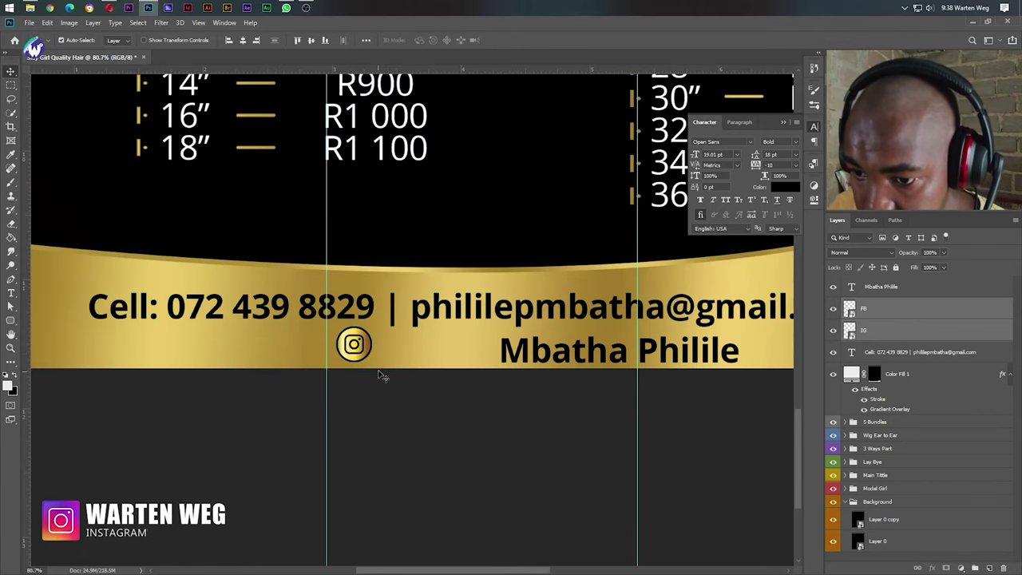
Place the Facebook and Instagram icons beside the name and align all three on vertical centres
left_click(388, 354)
left_click_drag(358, 352, 469, 342)
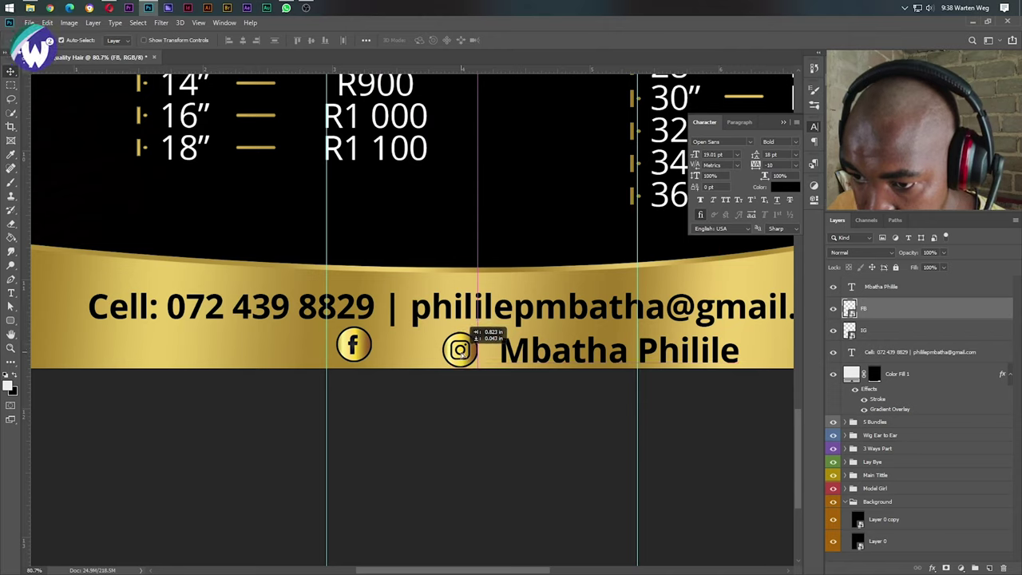
left_click_drag(462, 352, 462, 348)
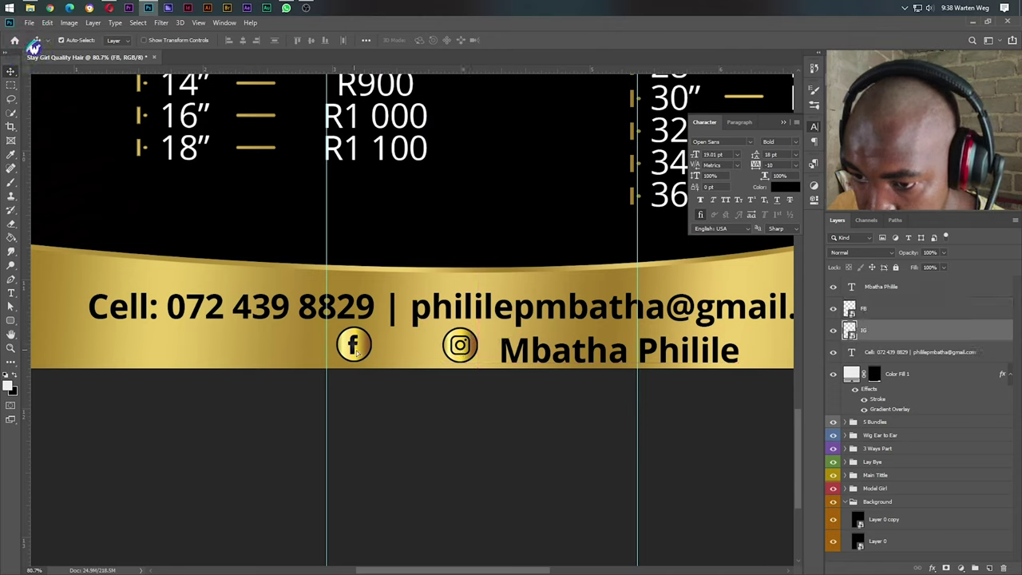
left_click_drag(355, 353, 403, 349)
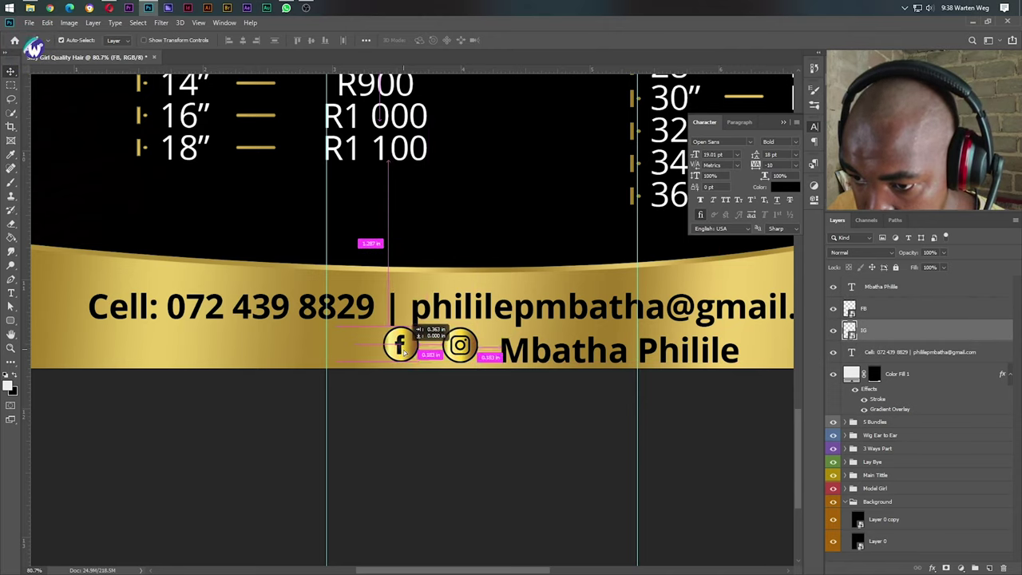
left_click_drag(403, 350, 417, 349)
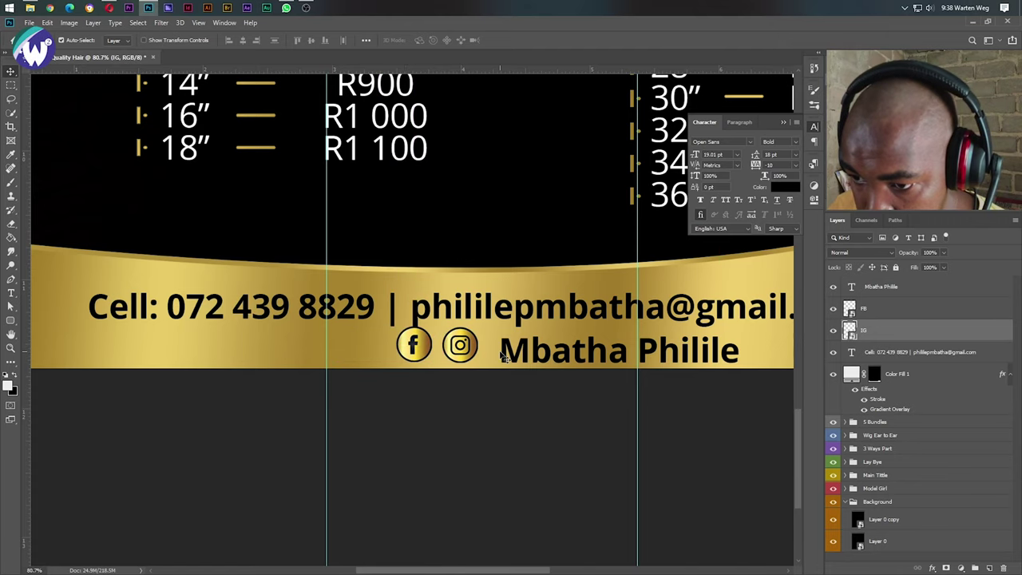
left_click_drag(506, 354, 494, 349)
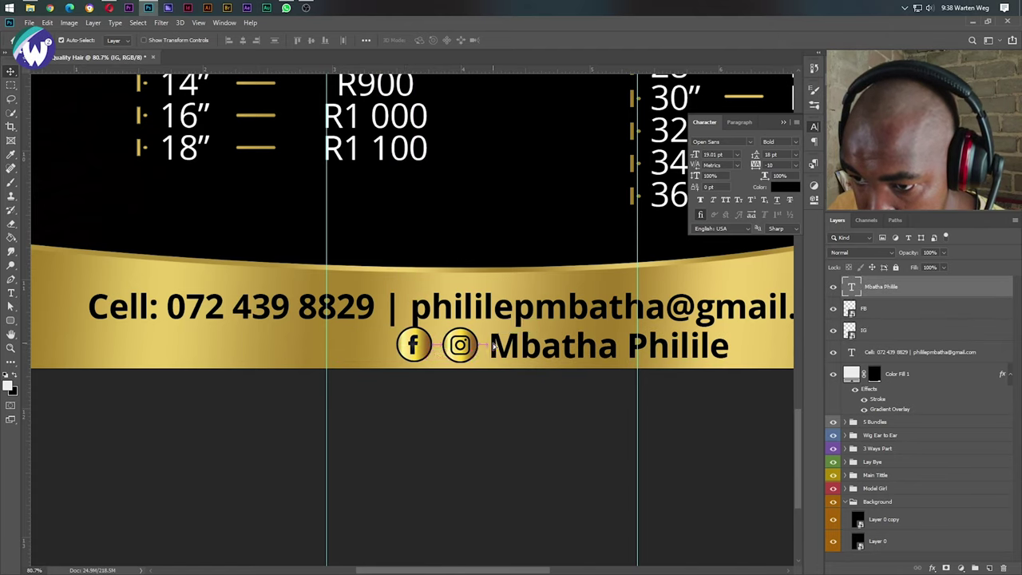
left_click(870, 308, "ctrl")
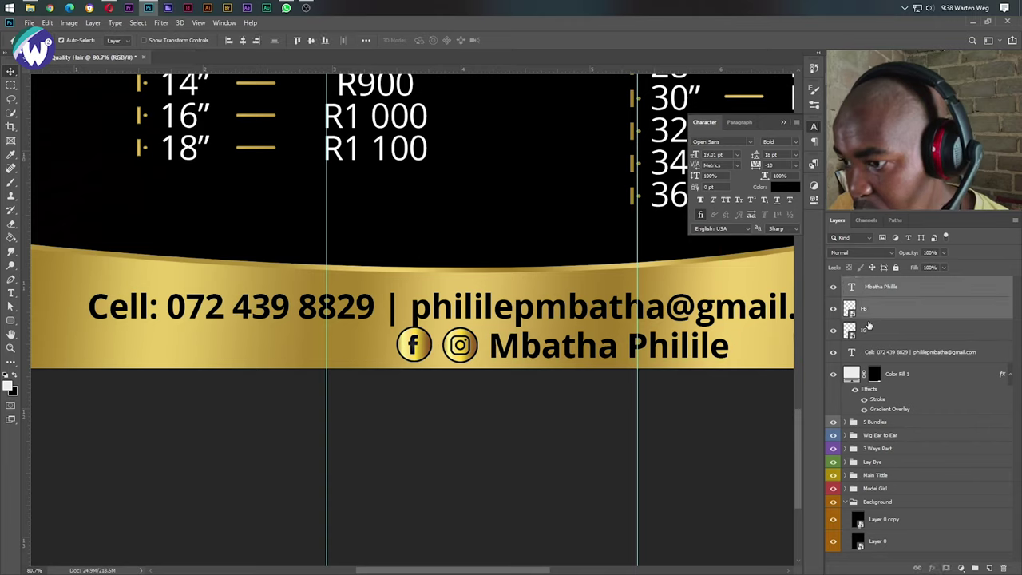
left_click(873, 332, "ctrl")
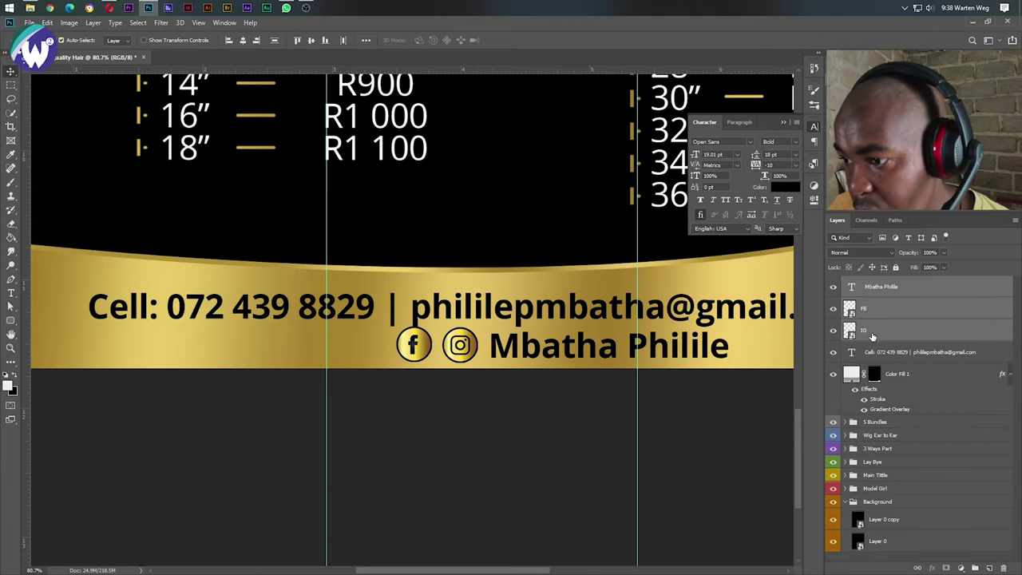
left_click(311, 42)
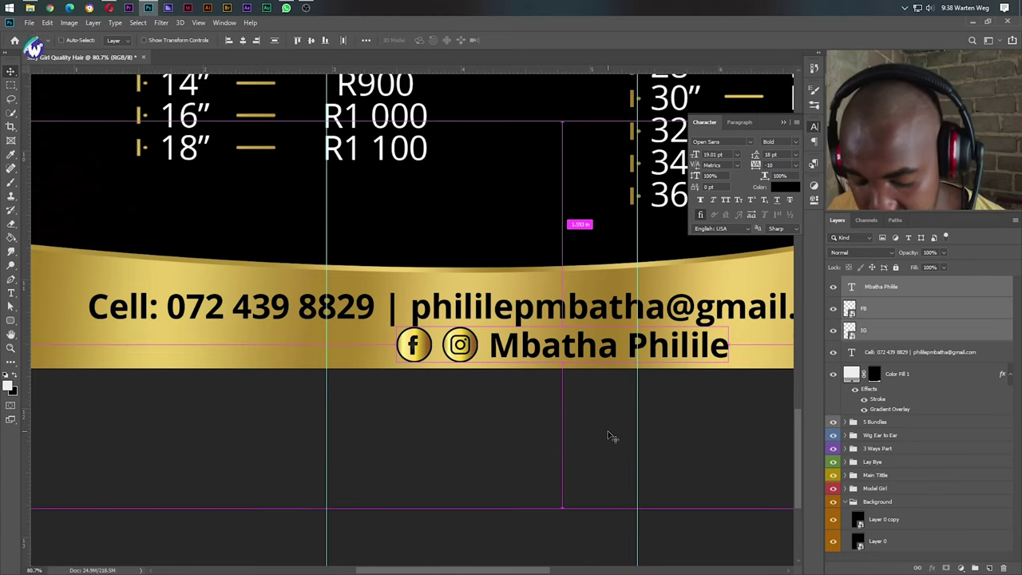
Group the icons with the name, centre them horizontally on the bar, and hide extras
key("ctrl+g")
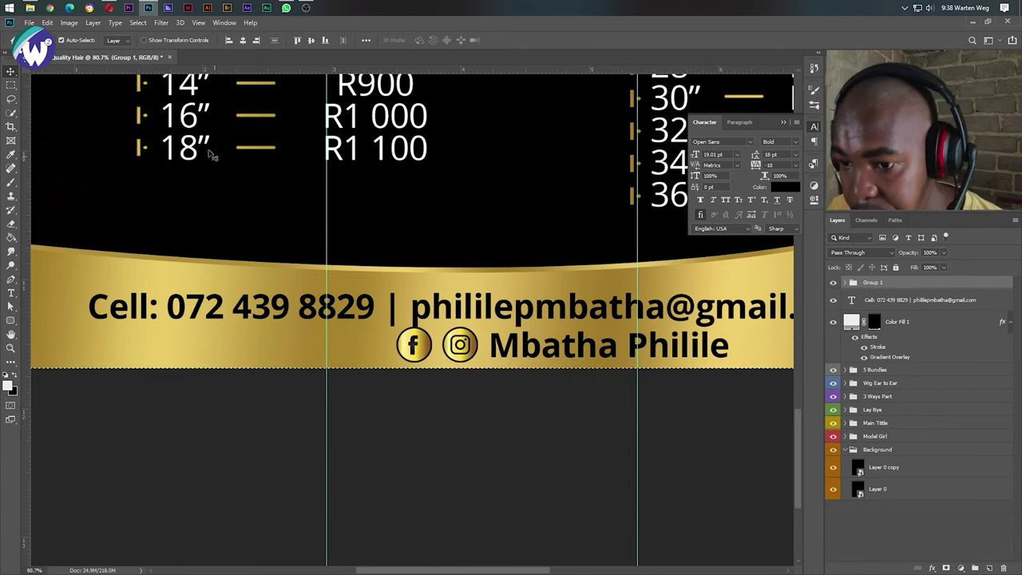
left_click(238, 43)
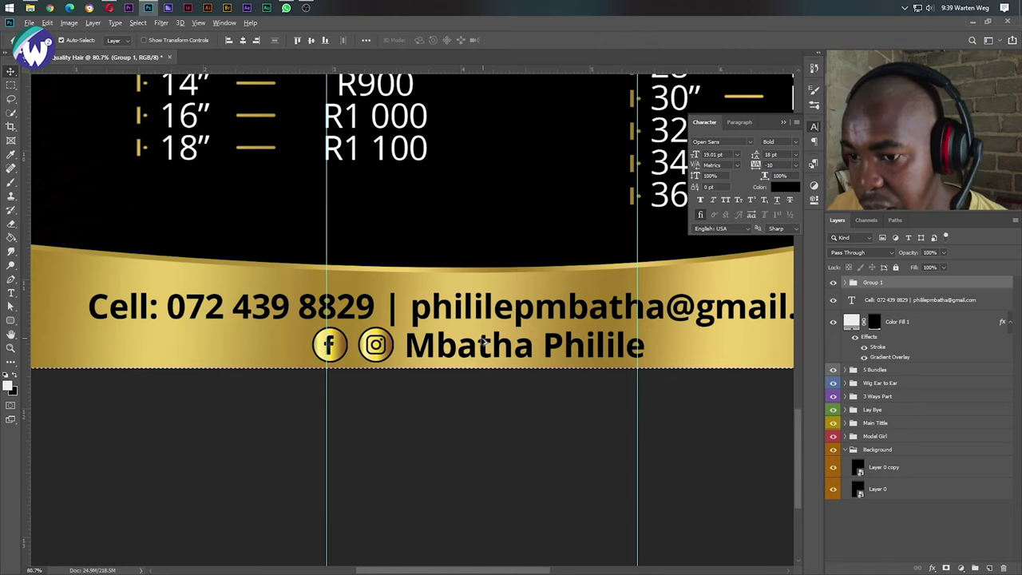
scroll(479, 339, "down", 2)
scroll(479, 339, "down", 1)
scroll(479, 340, "down", 1)
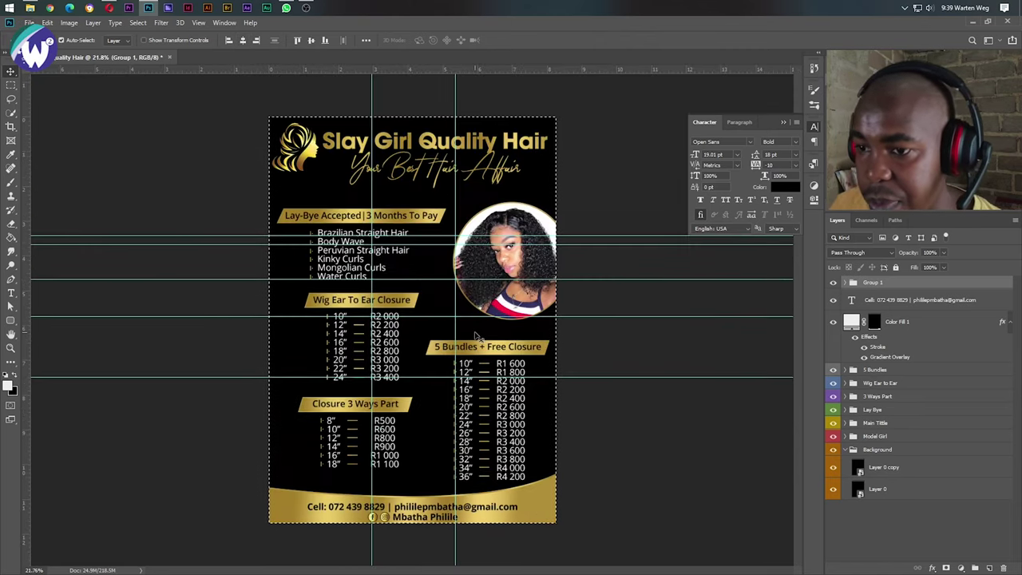
key("ctrl+h")
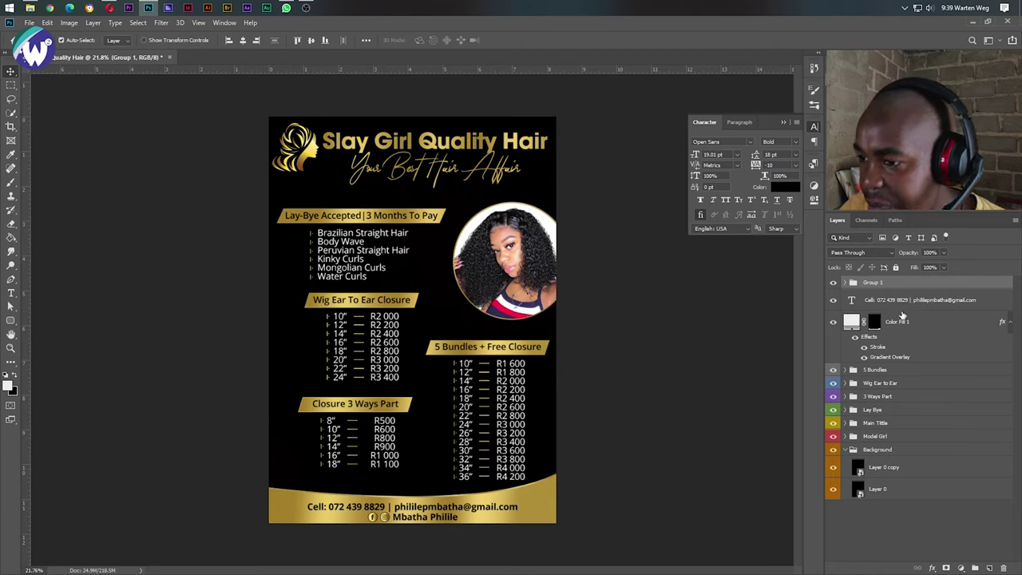
Group the icons, contact text and gold bar into a group named 'Info Bar'
key("ctrl+g")
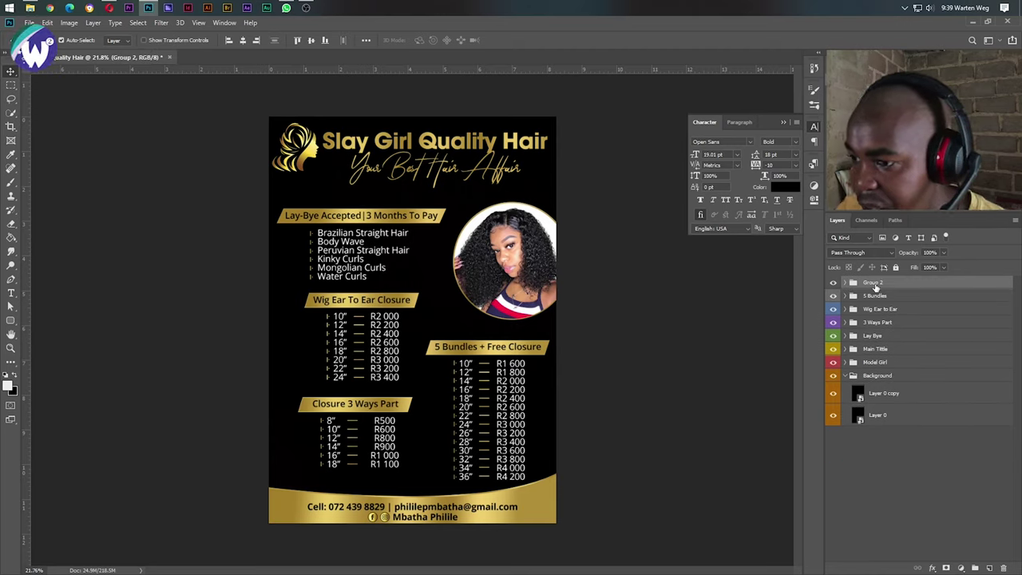
double_click(873, 283)
type("I")
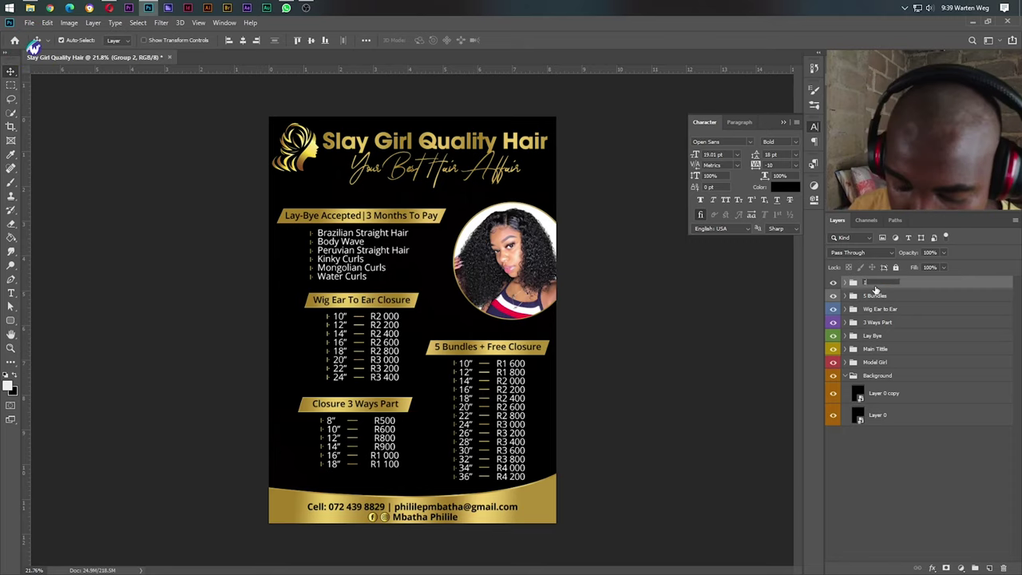
type("nfo Bar")
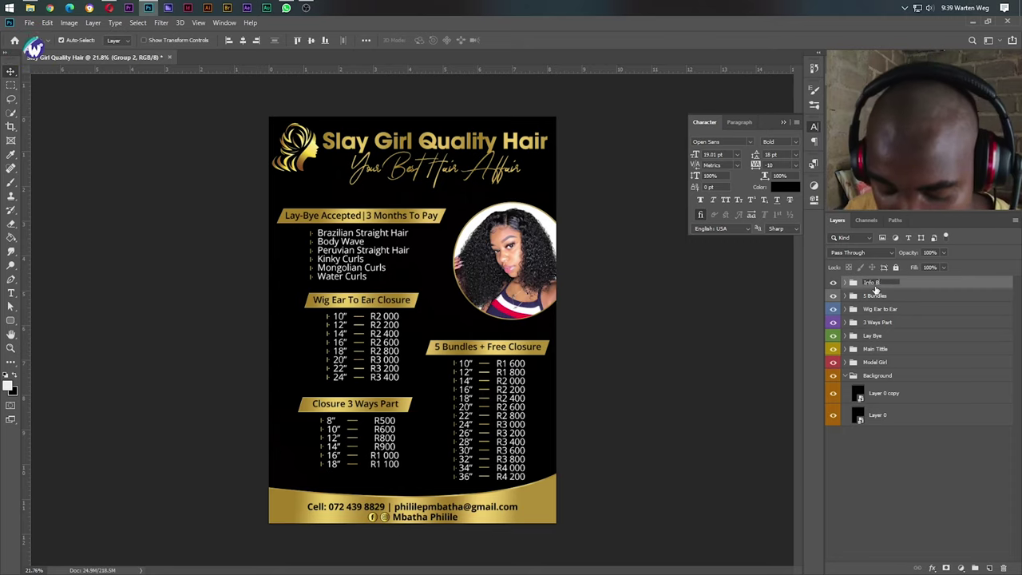
key("Return")
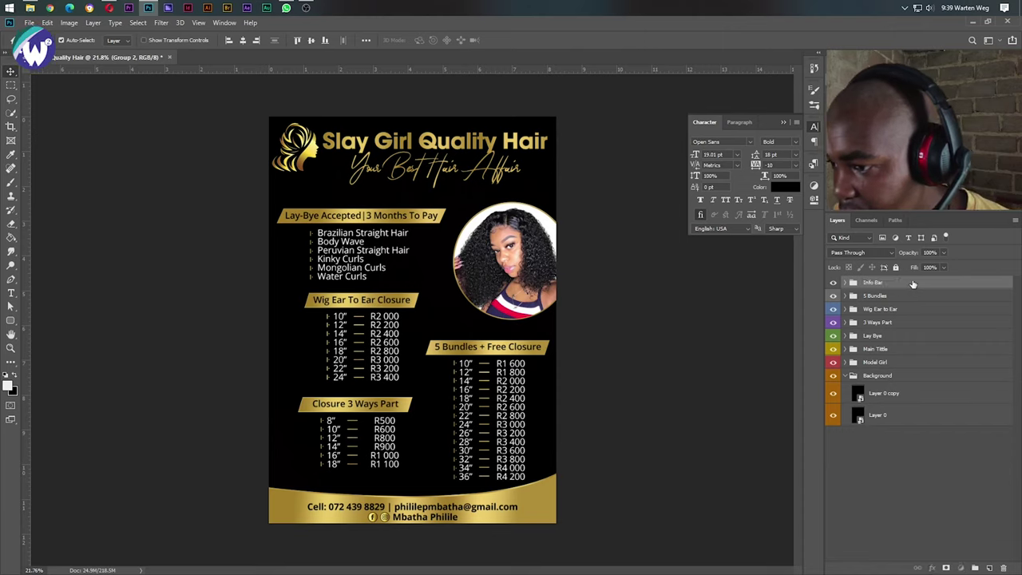
Enlarge the Model Girl photo to about 124% with Free Transform
left_click(845, 376)
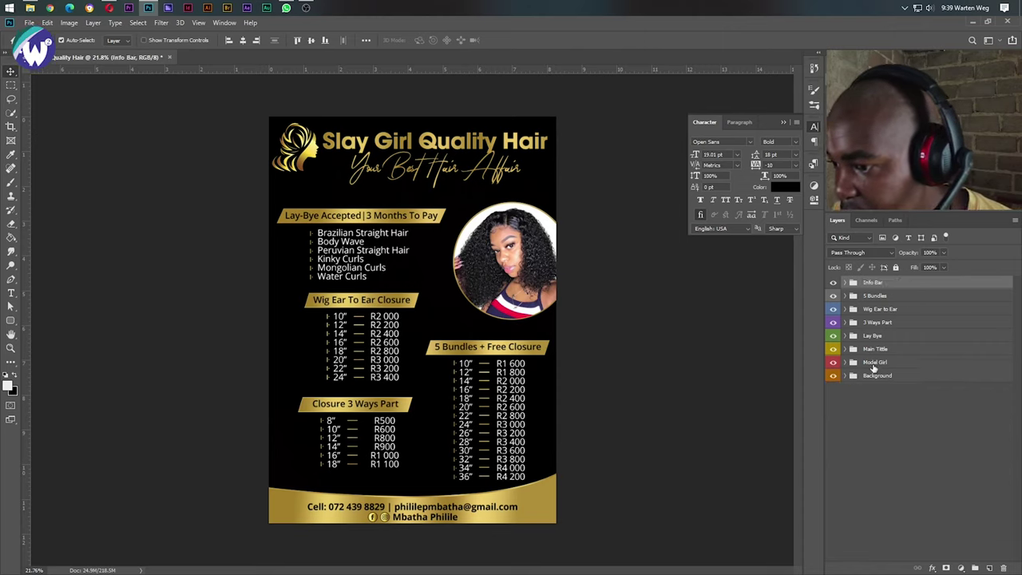
left_click(879, 349)
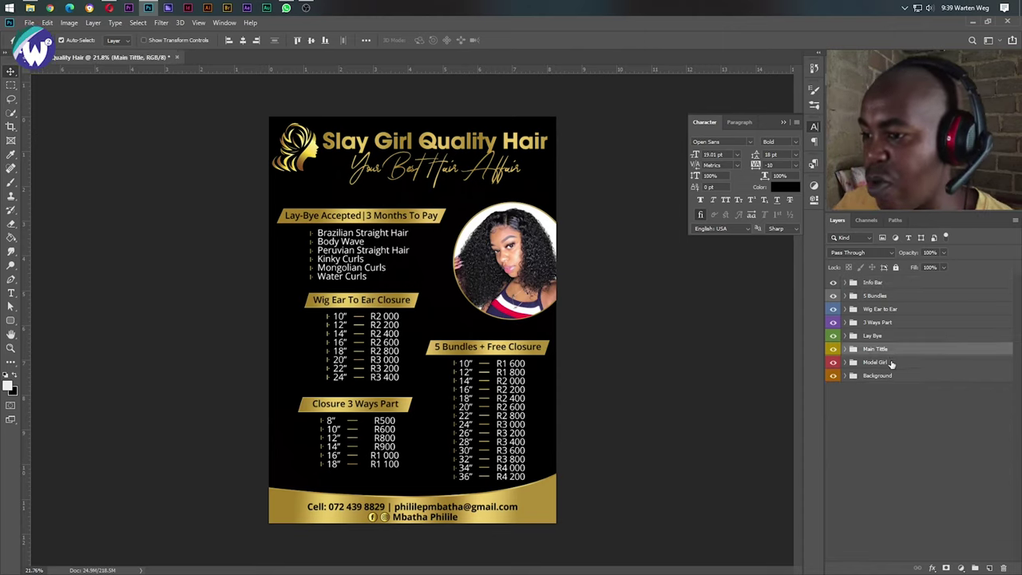
left_click(877, 362)
key("ctrl+t")
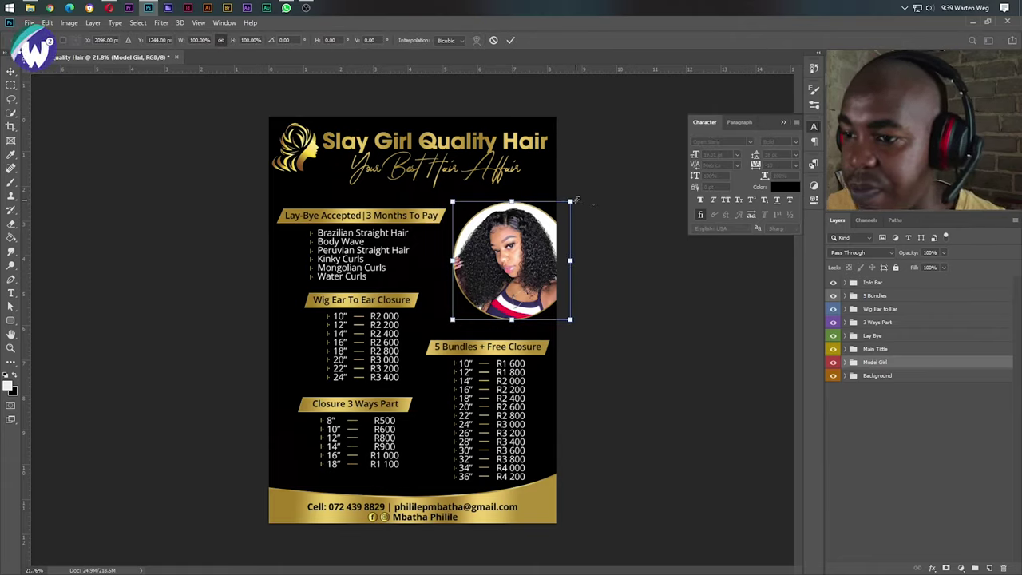
left_click_drag(569, 201, 583, 191)
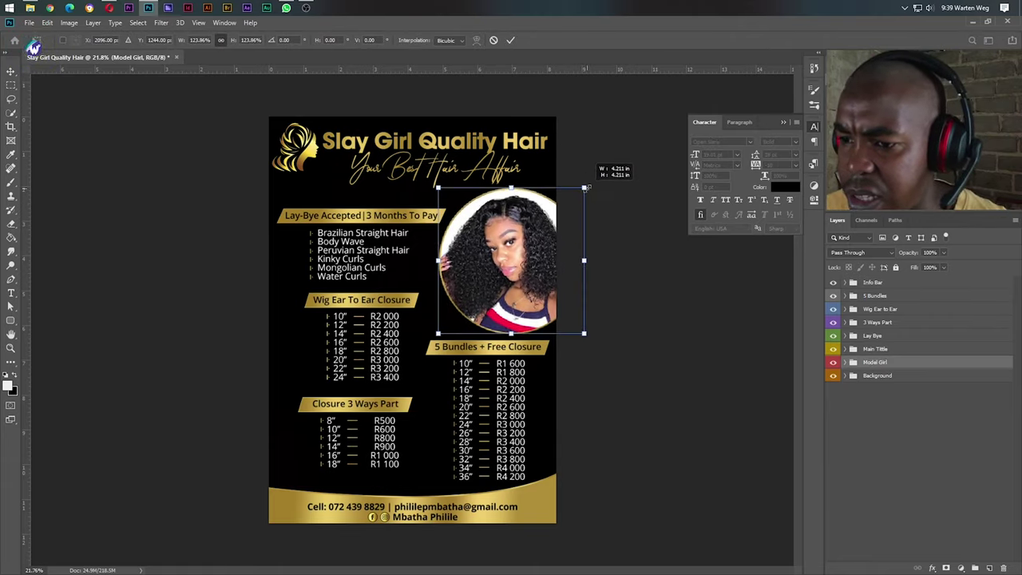